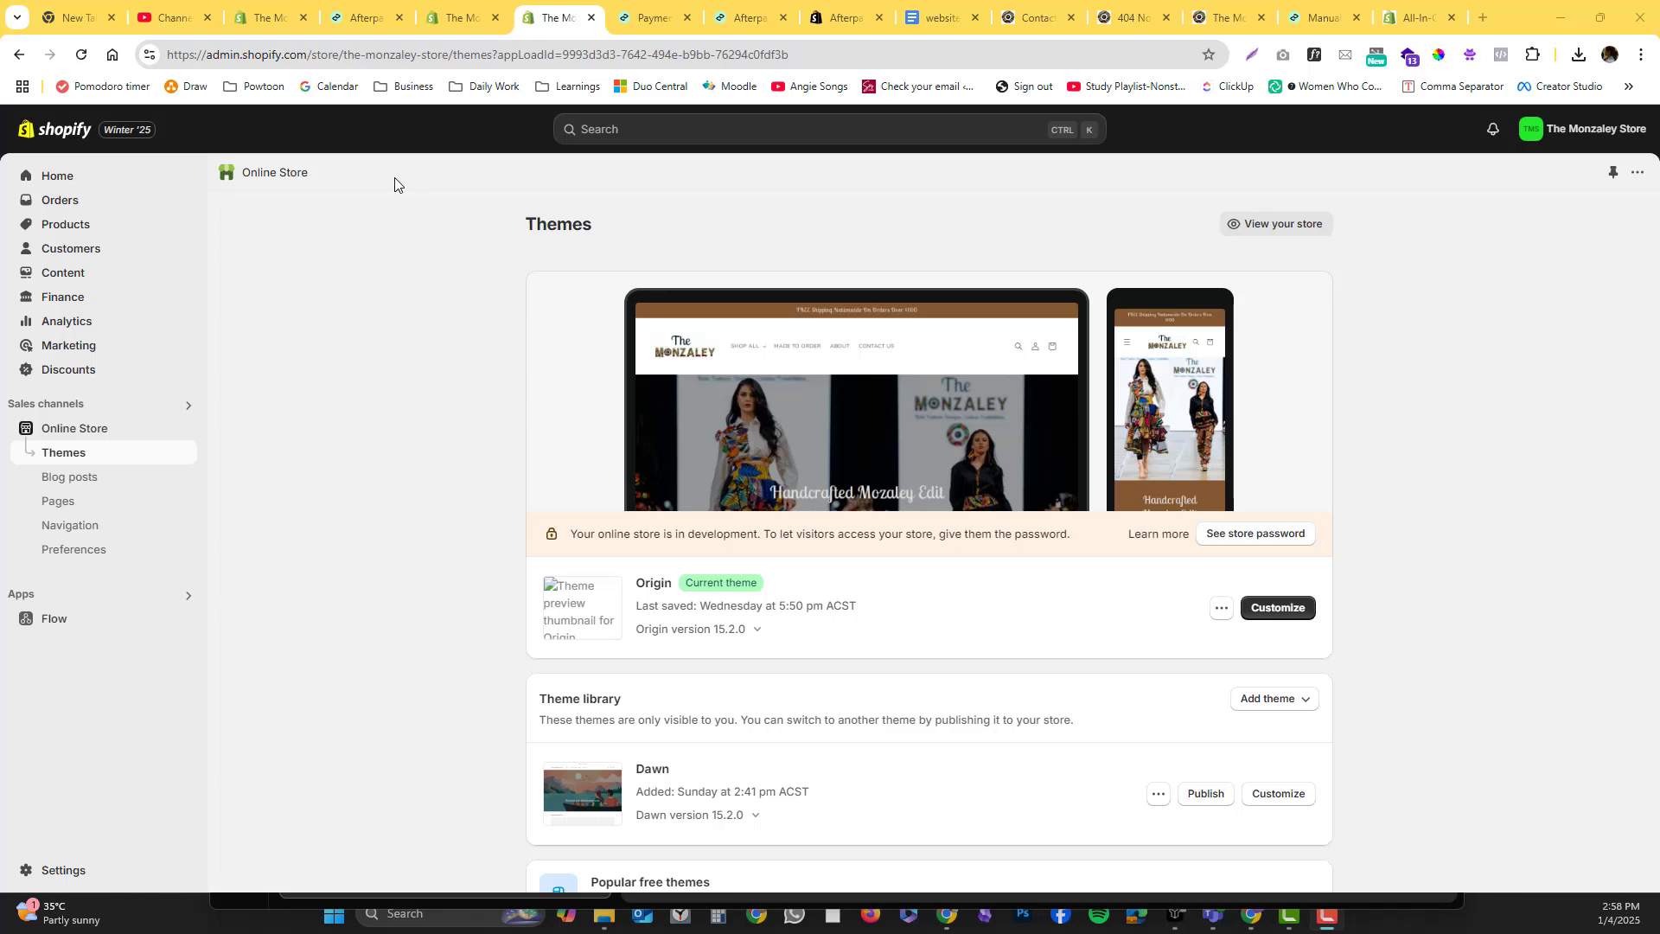
Step: Open the store and account menu on the Themes page, then close it again
click(1534, 131)
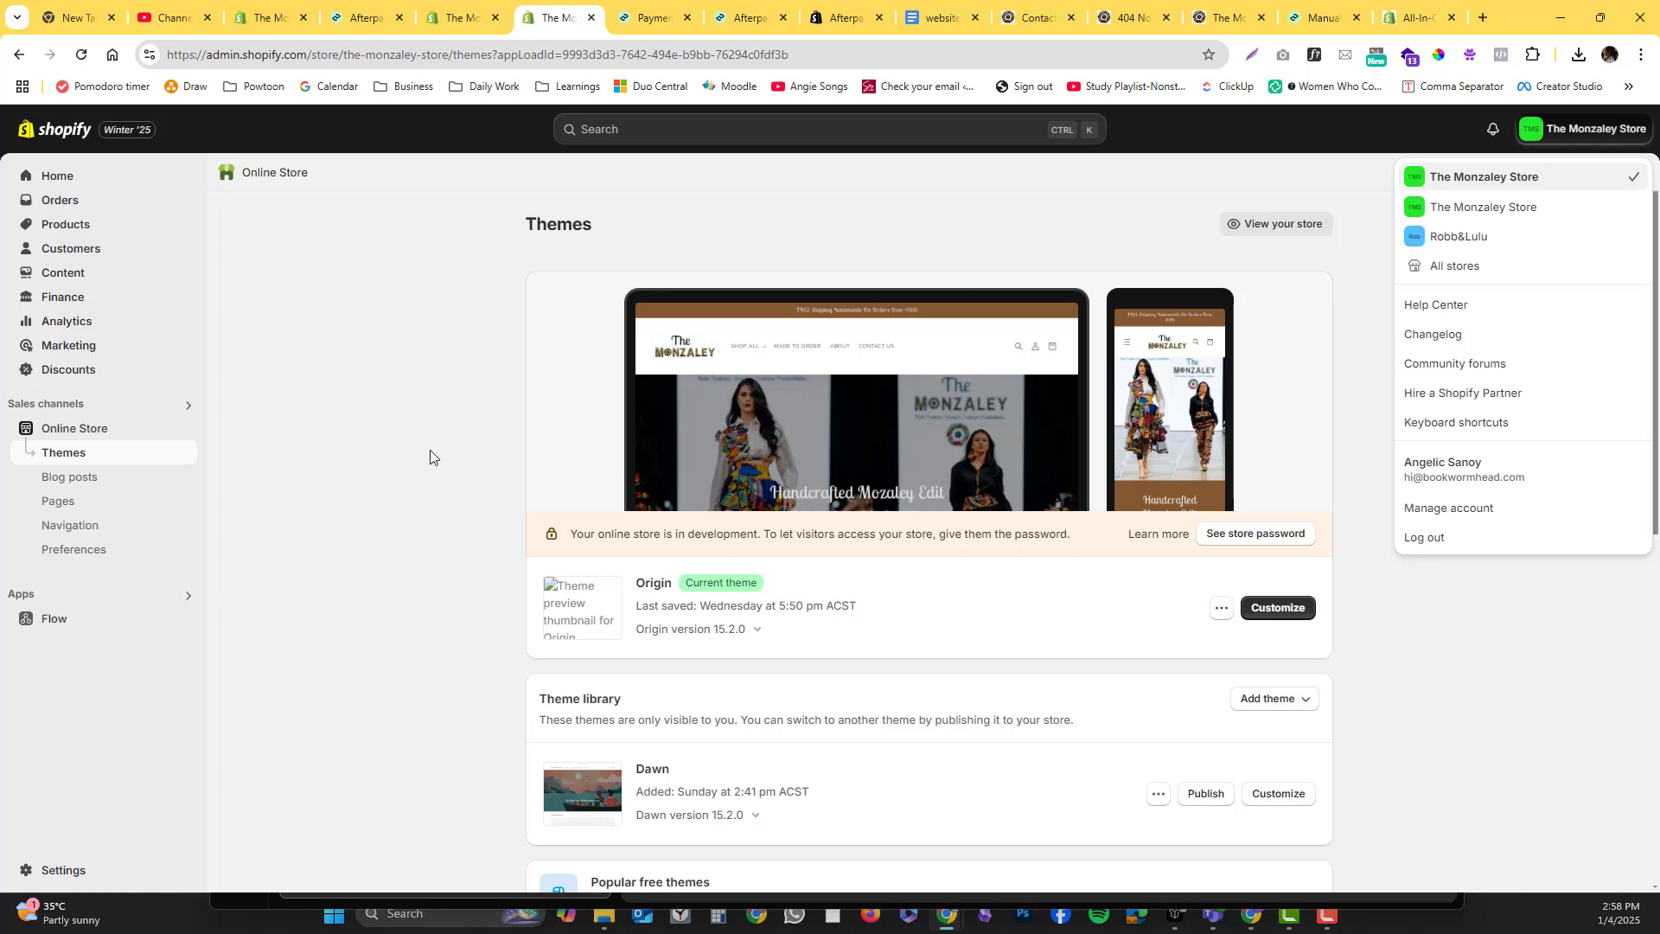
click(87, 441)
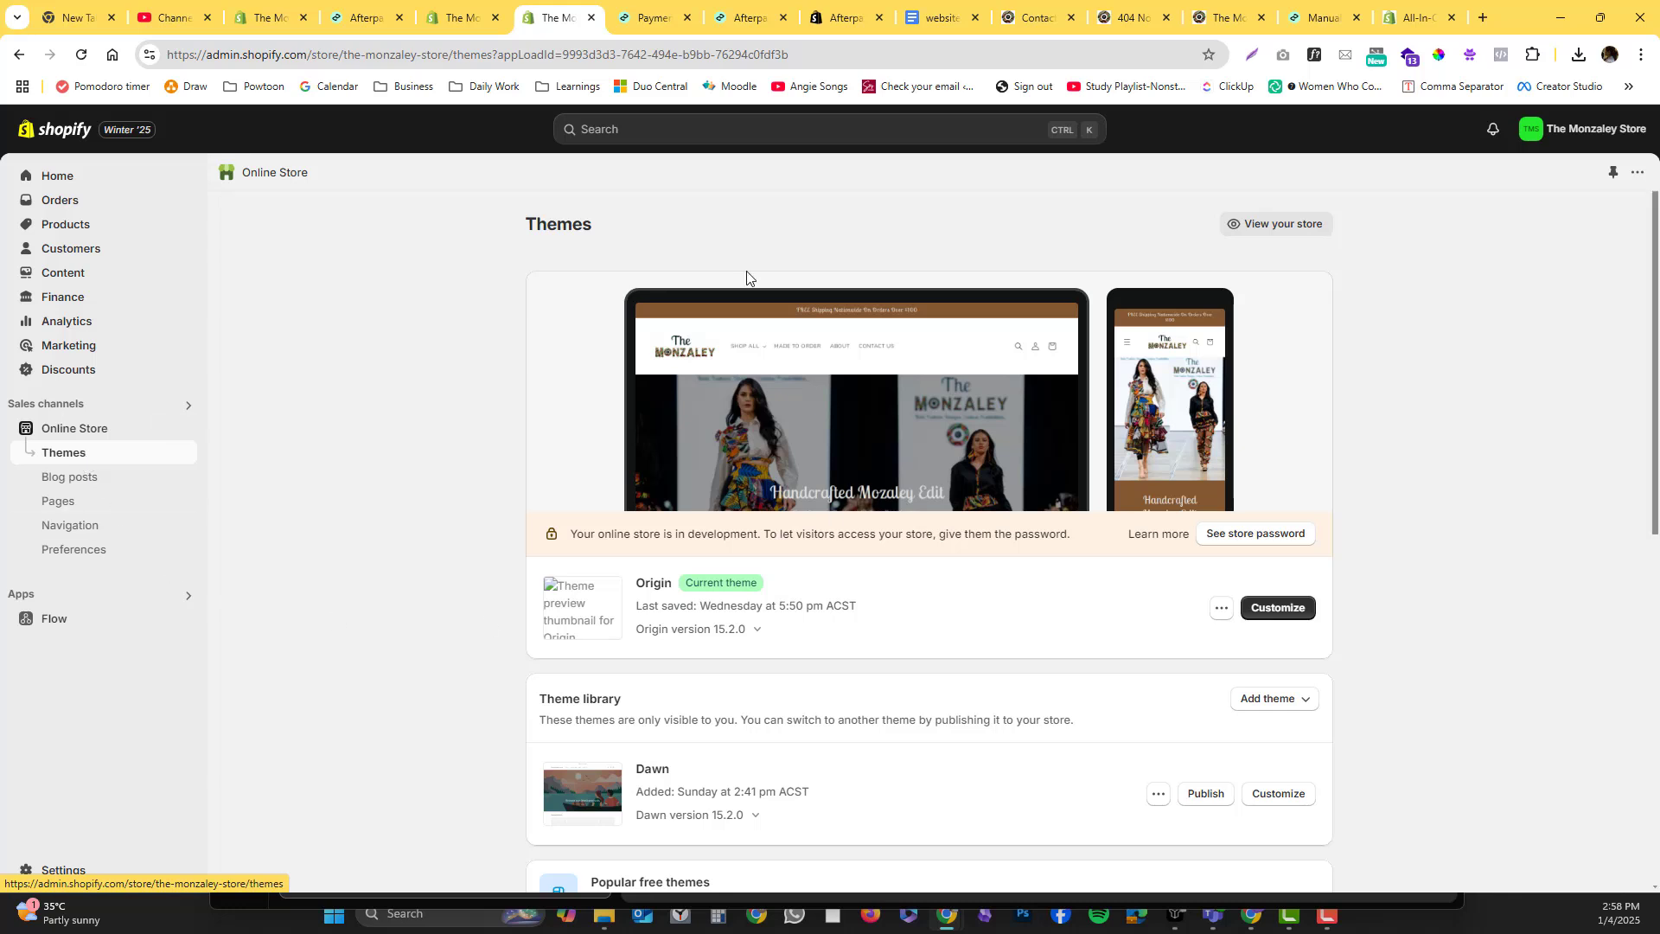
Step: Open Origin in the theme editor and load the Default product template for Ankara Head in Velvet Serpent
click(1277, 617)
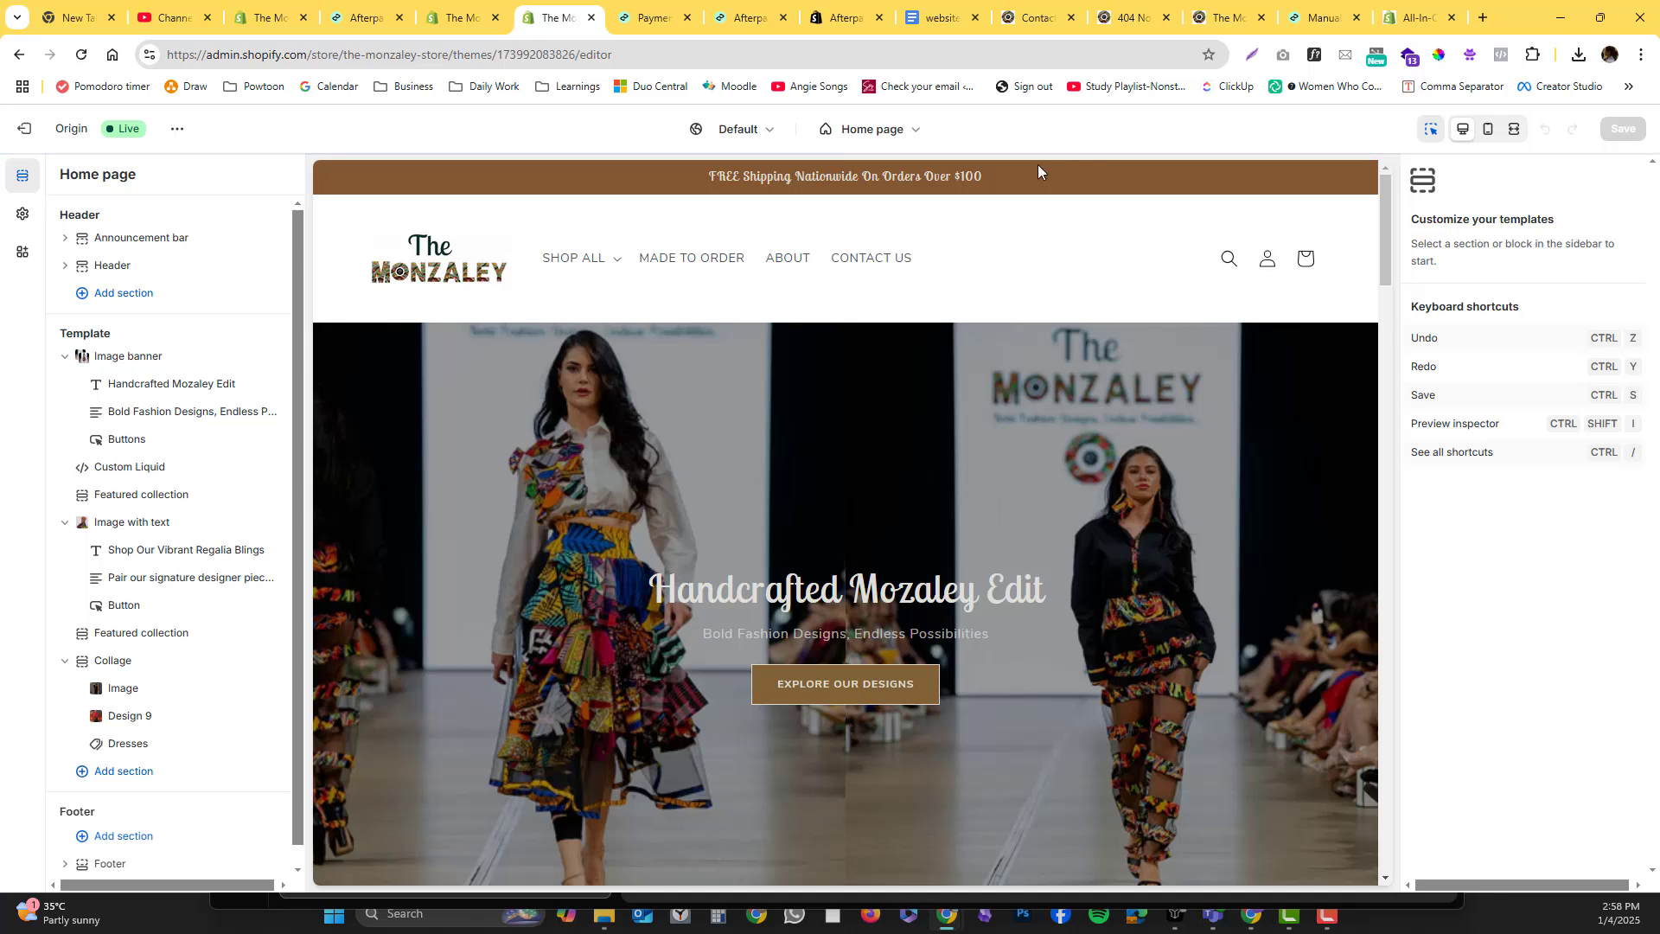
click(906, 141)
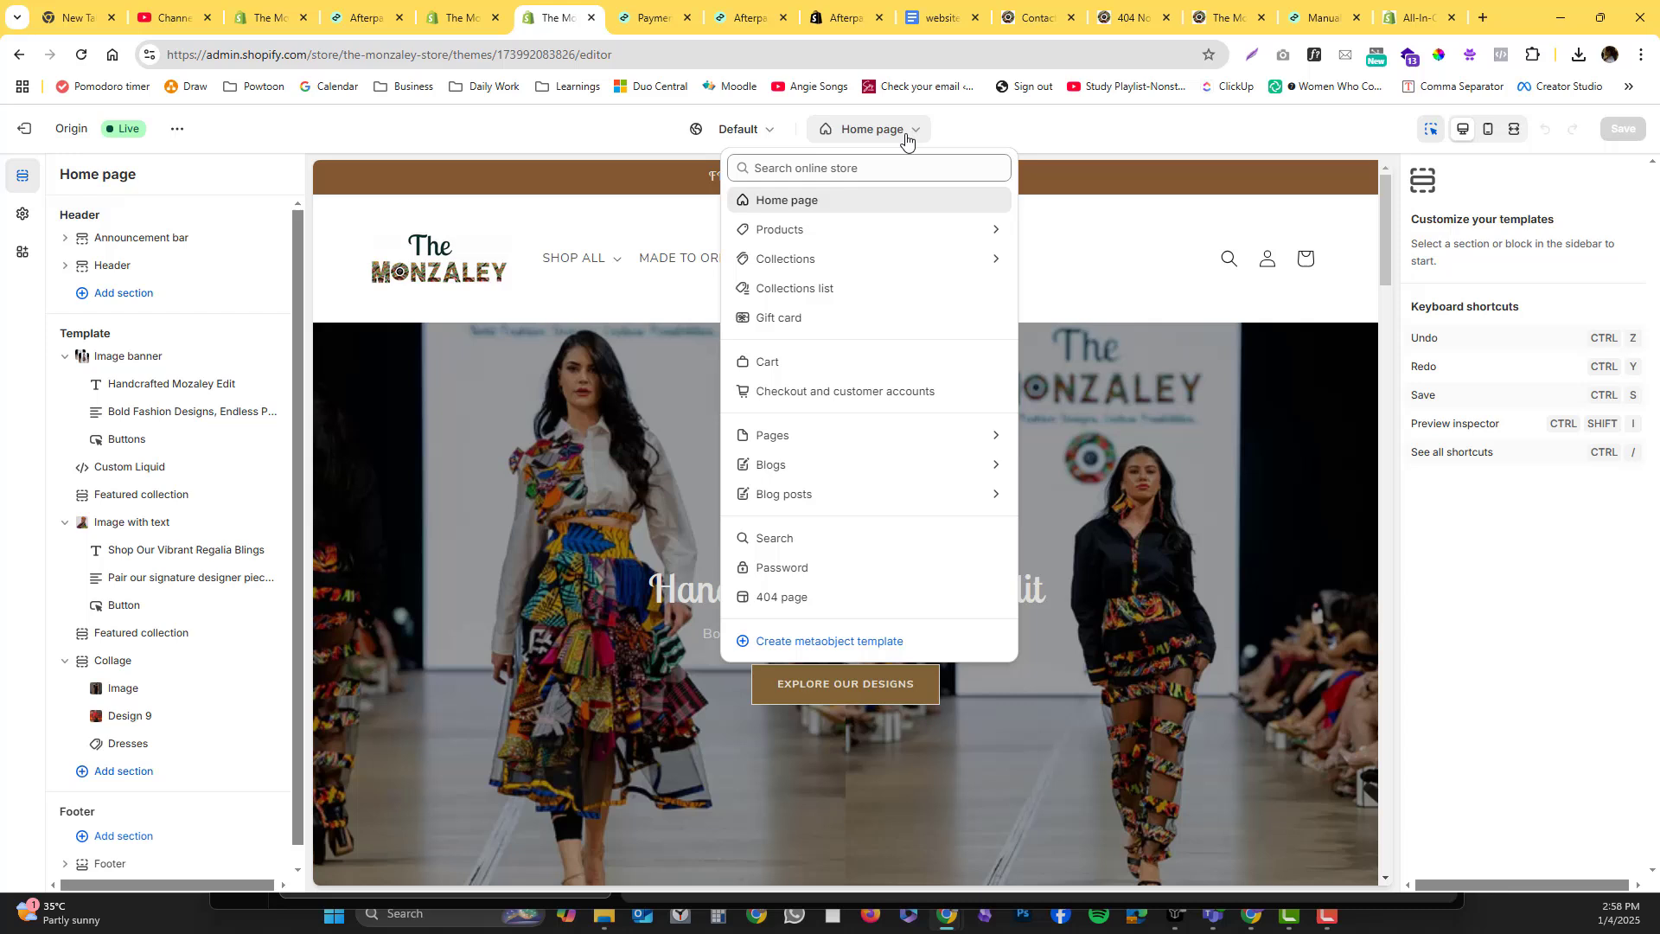
click(876, 242)
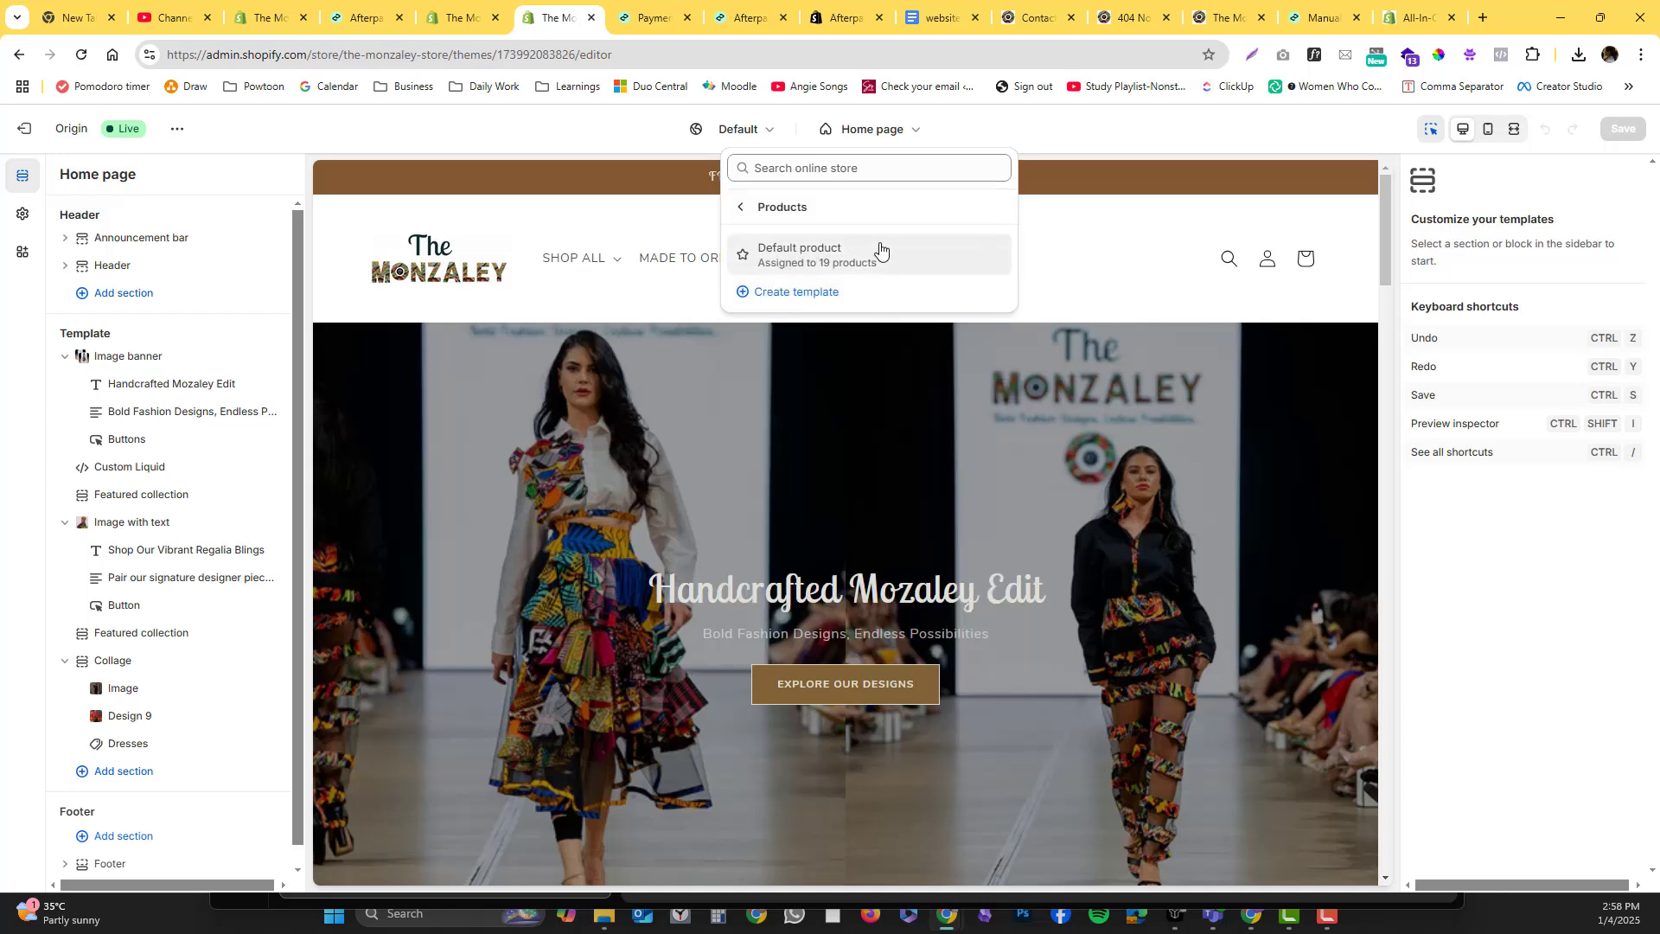
click(767, 256)
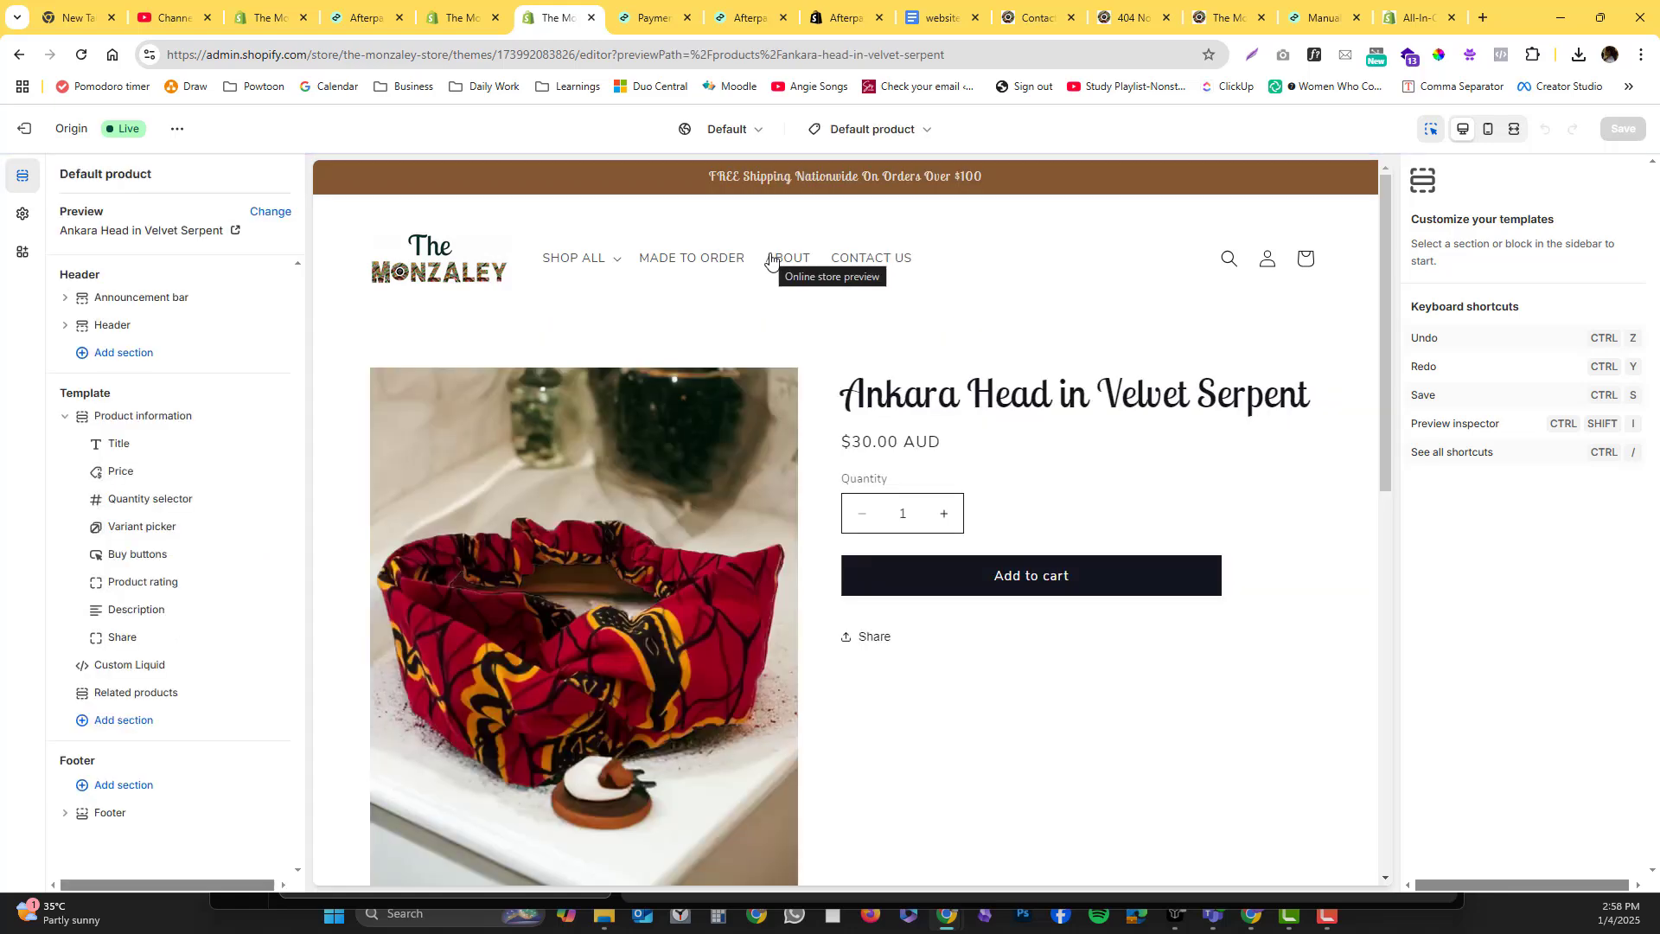
click(962, 590)
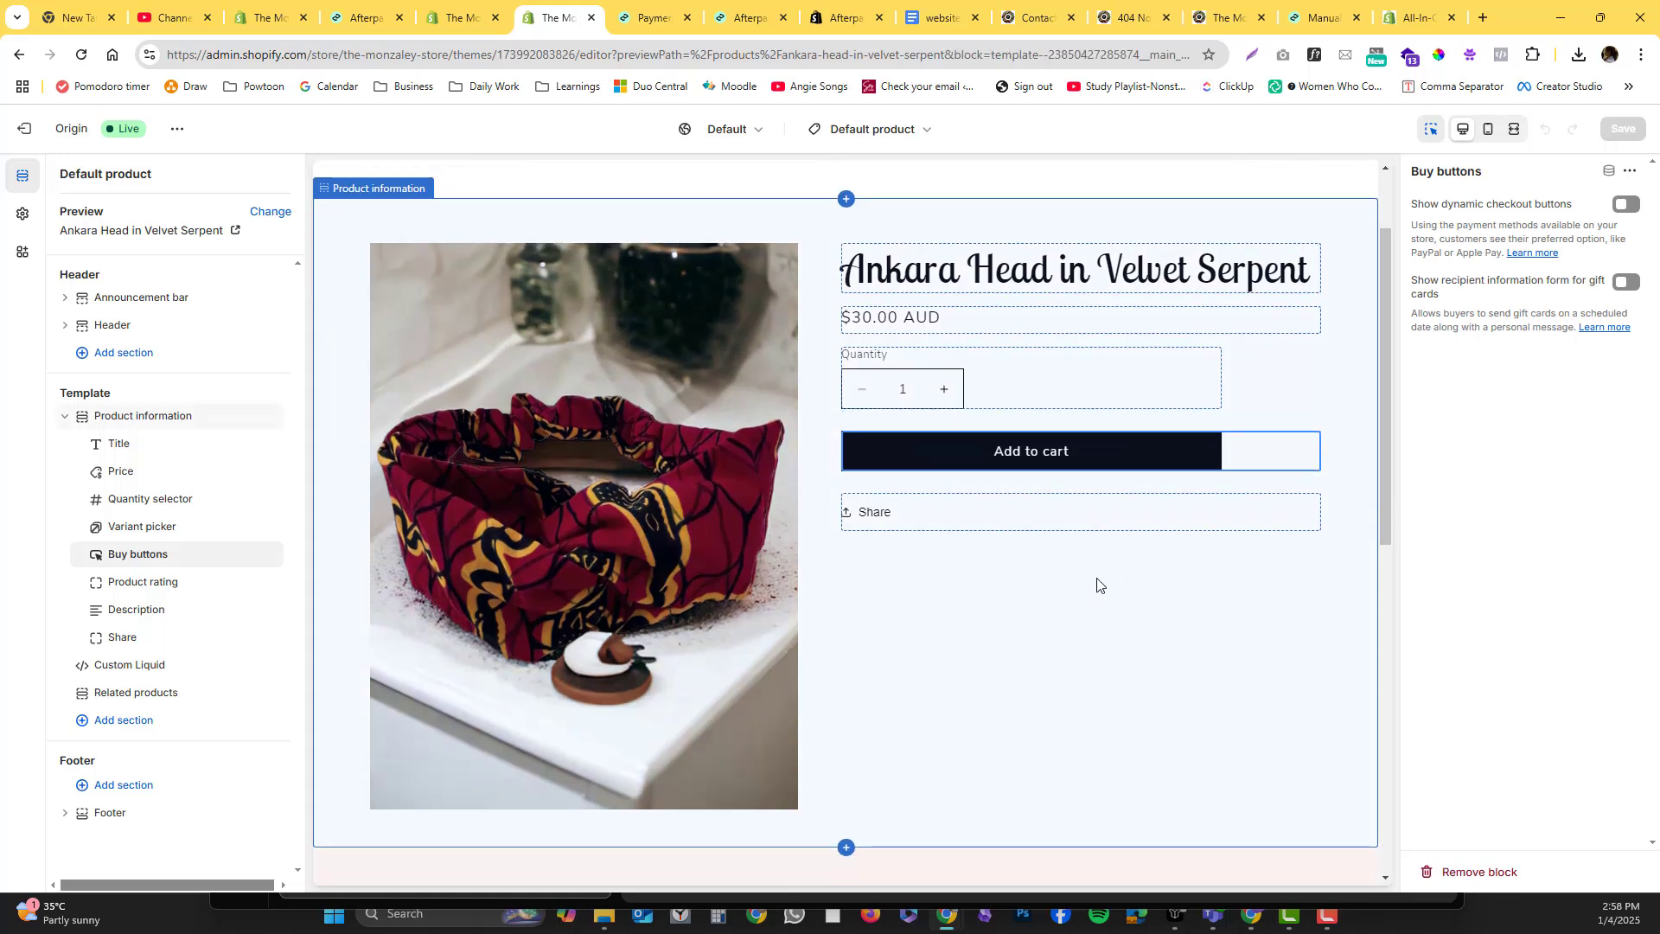
click(1627, 204)
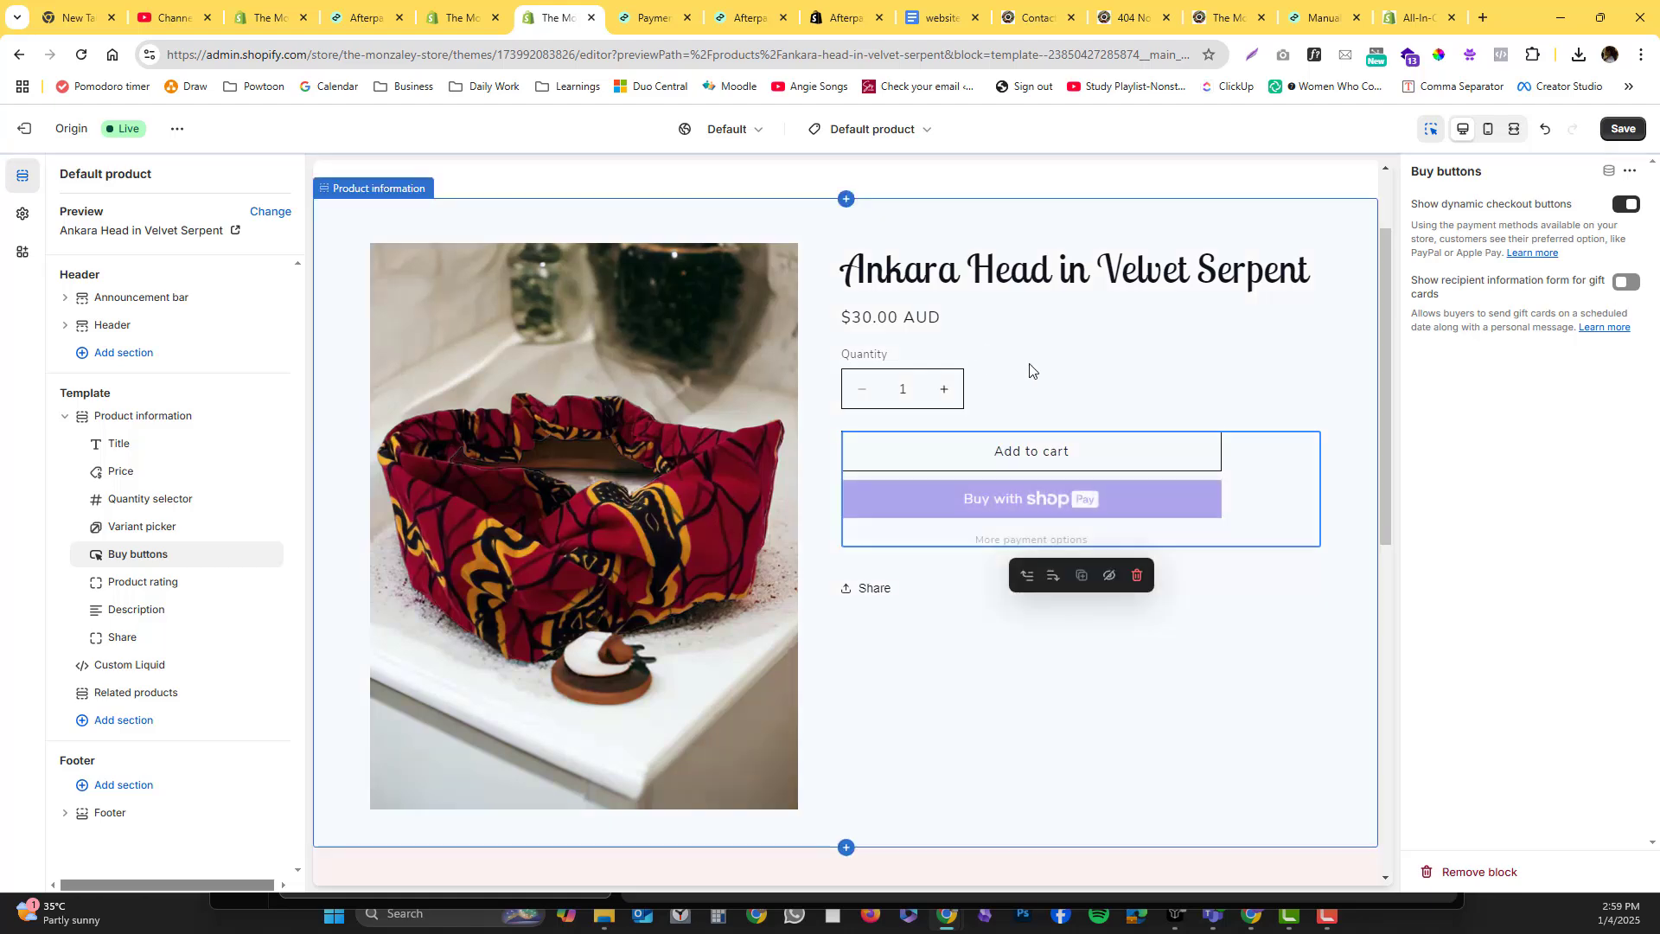
click(1618, 283)
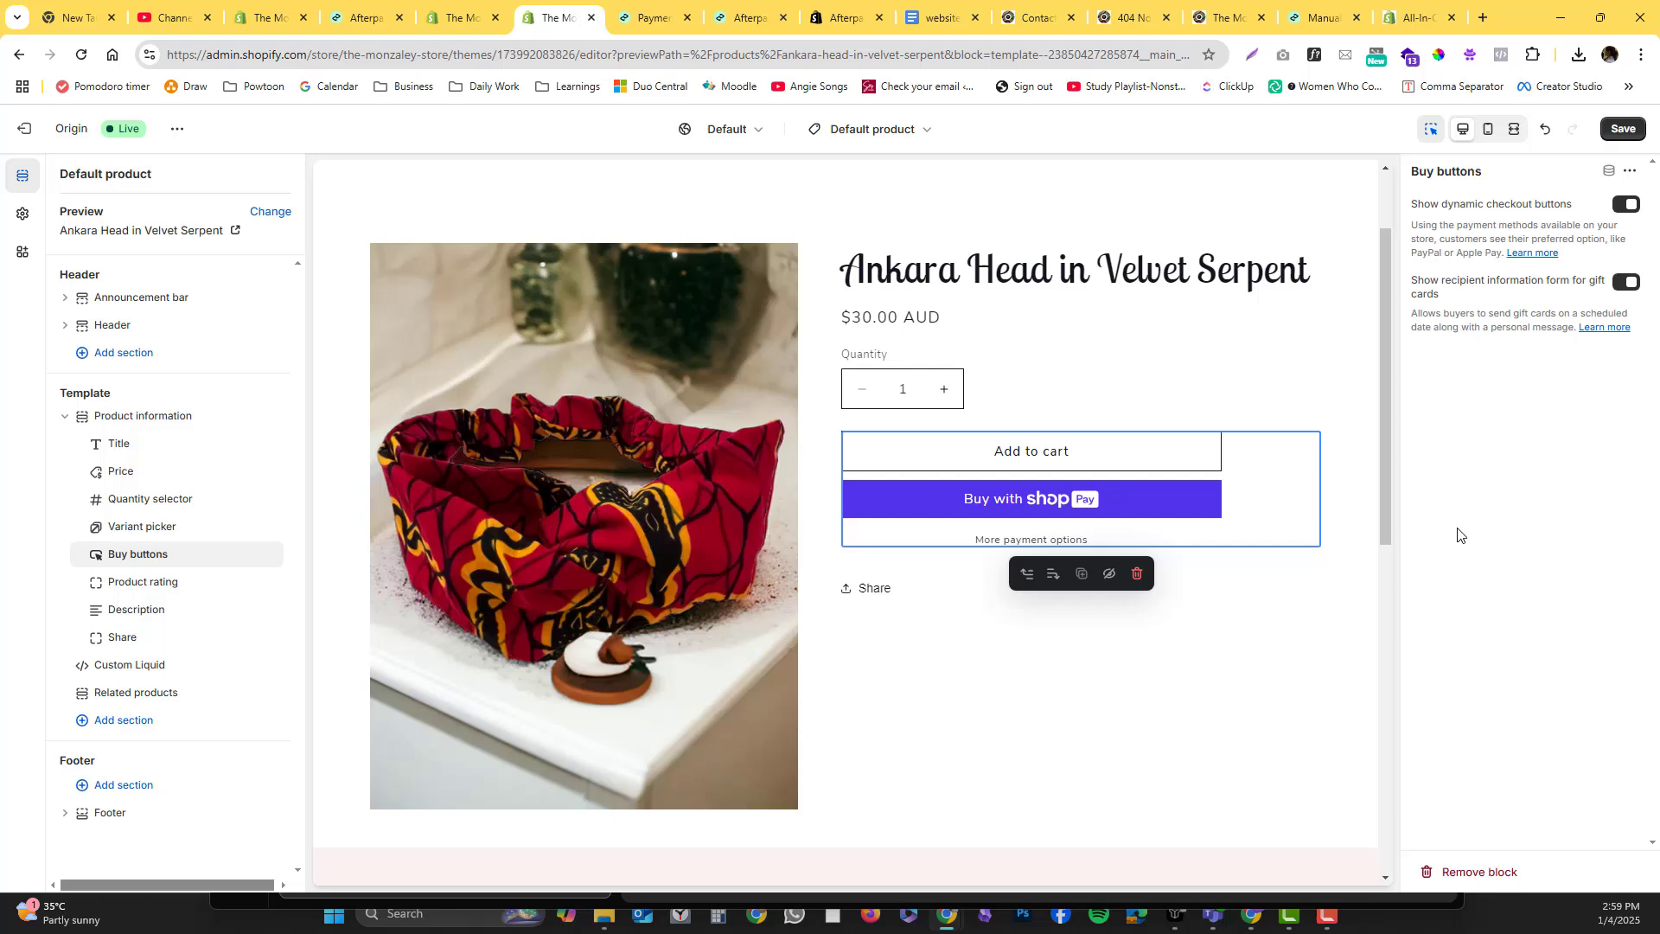
click(1626, 283)
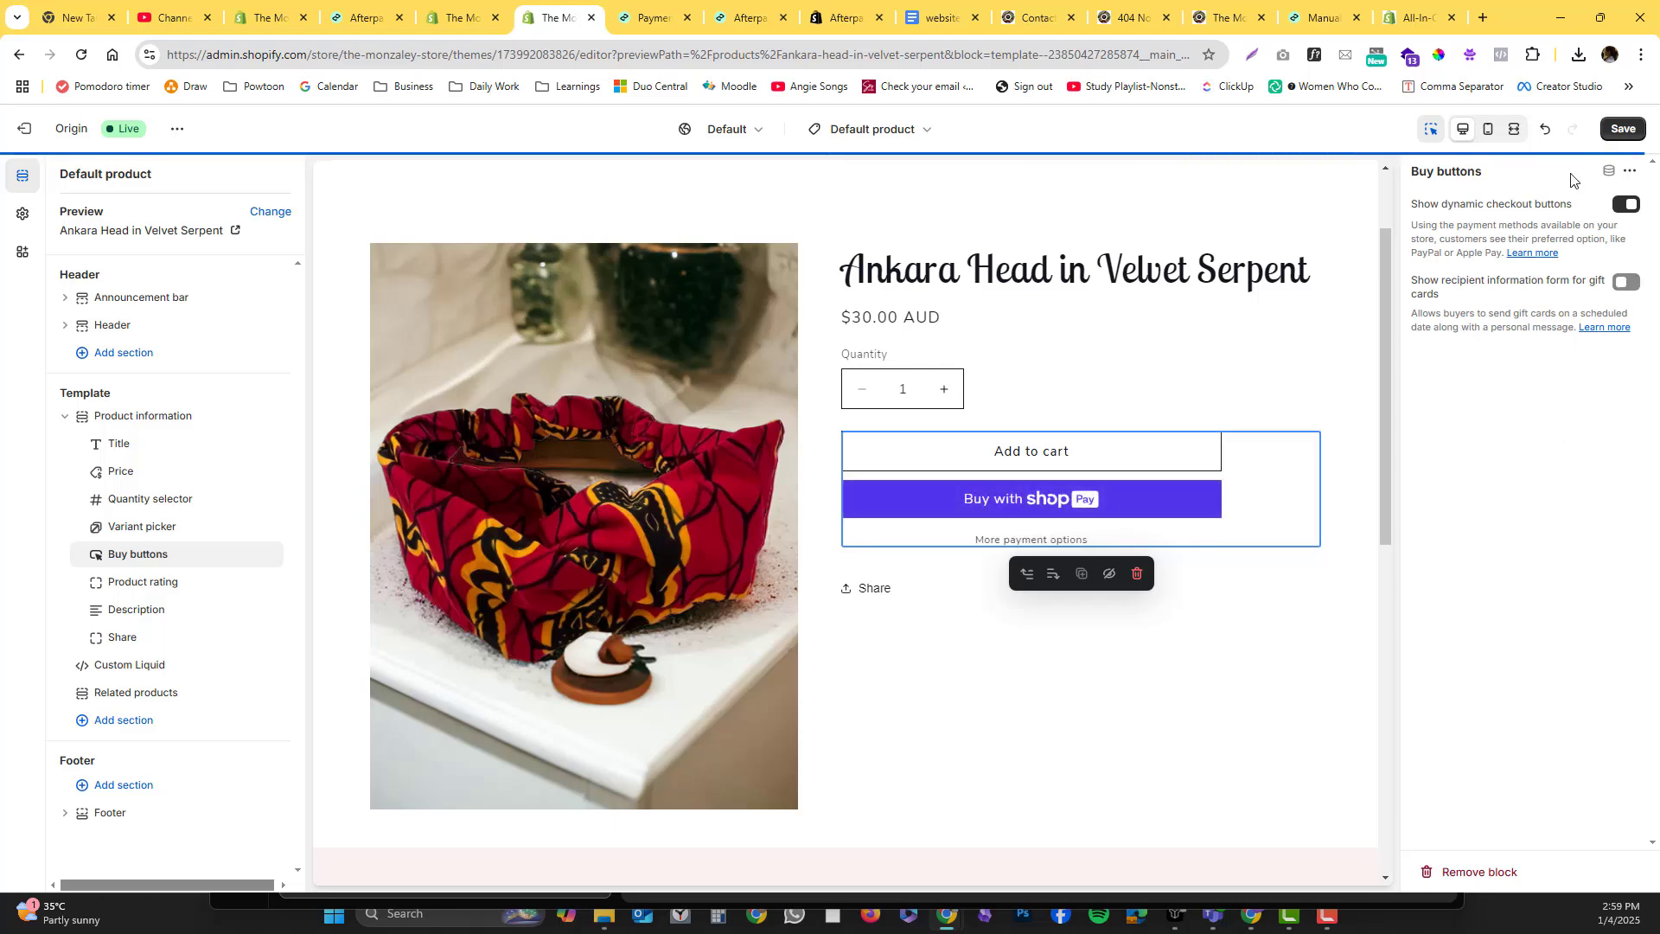
click(1623, 128)
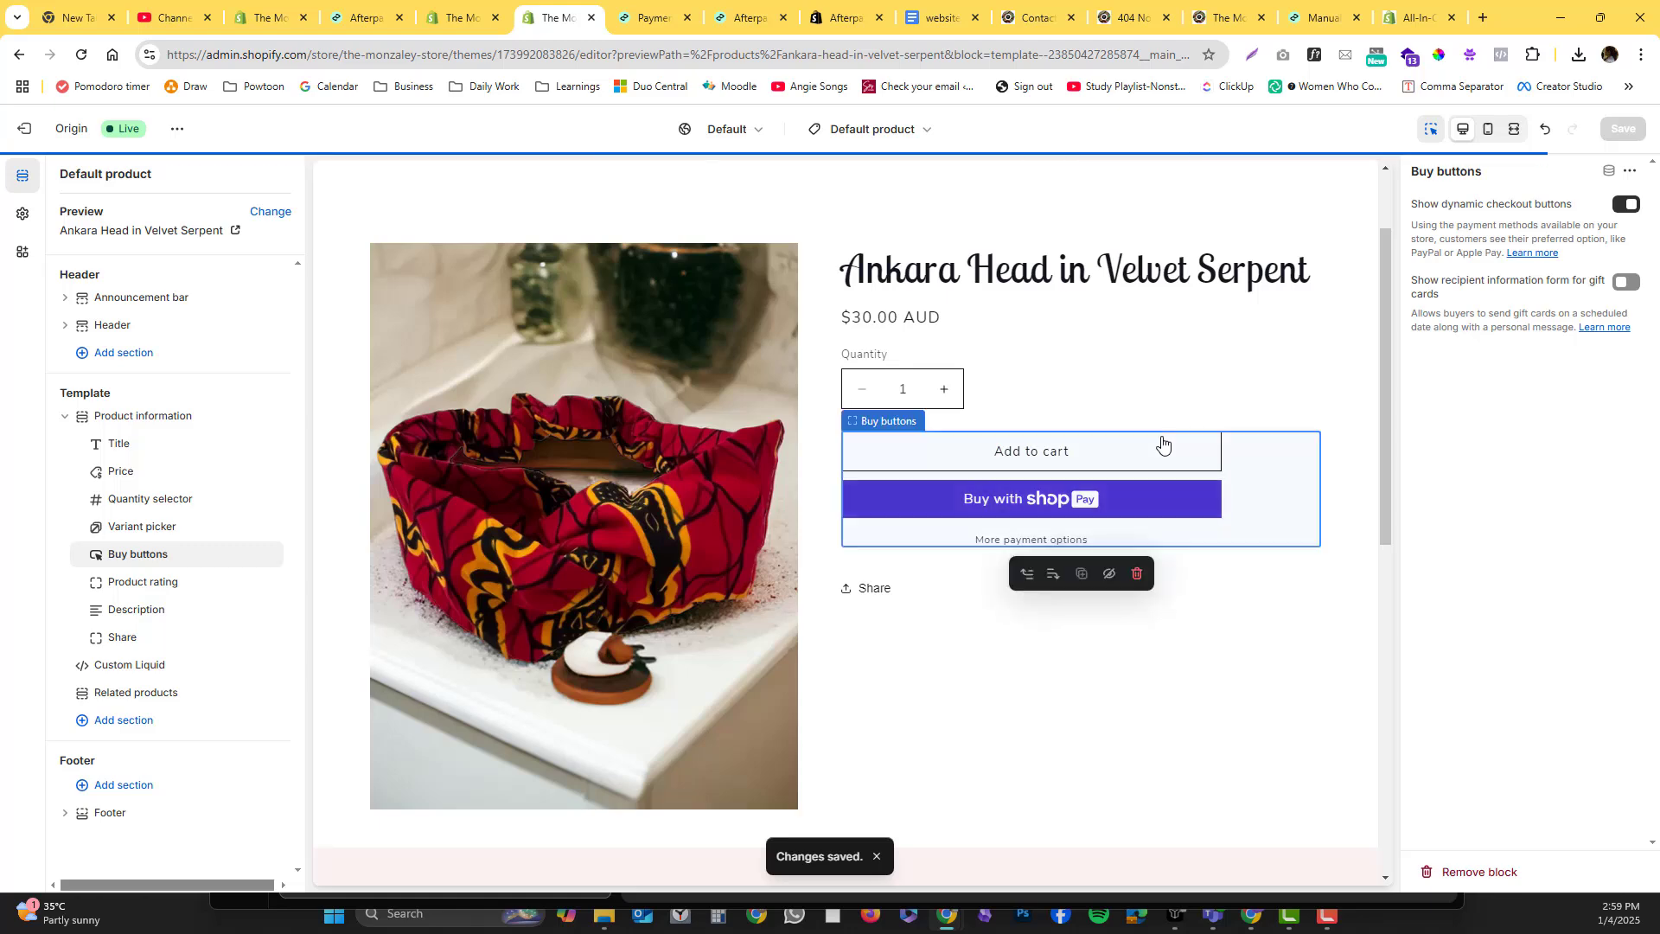
click(1626, 204)
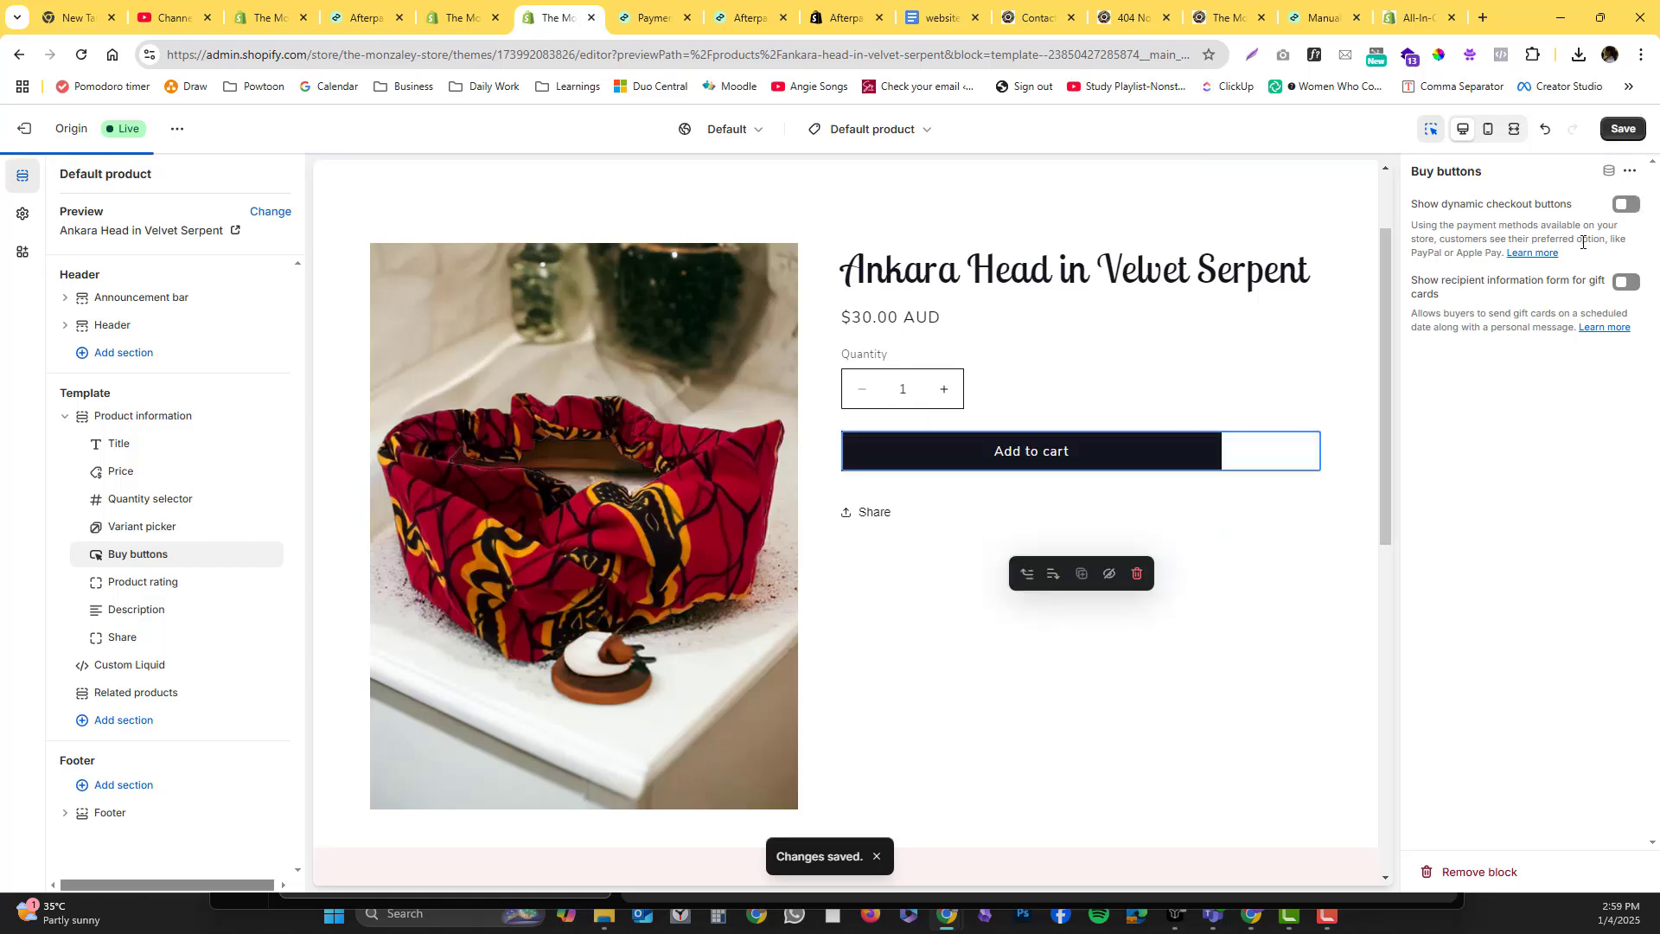
click(1624, 129)
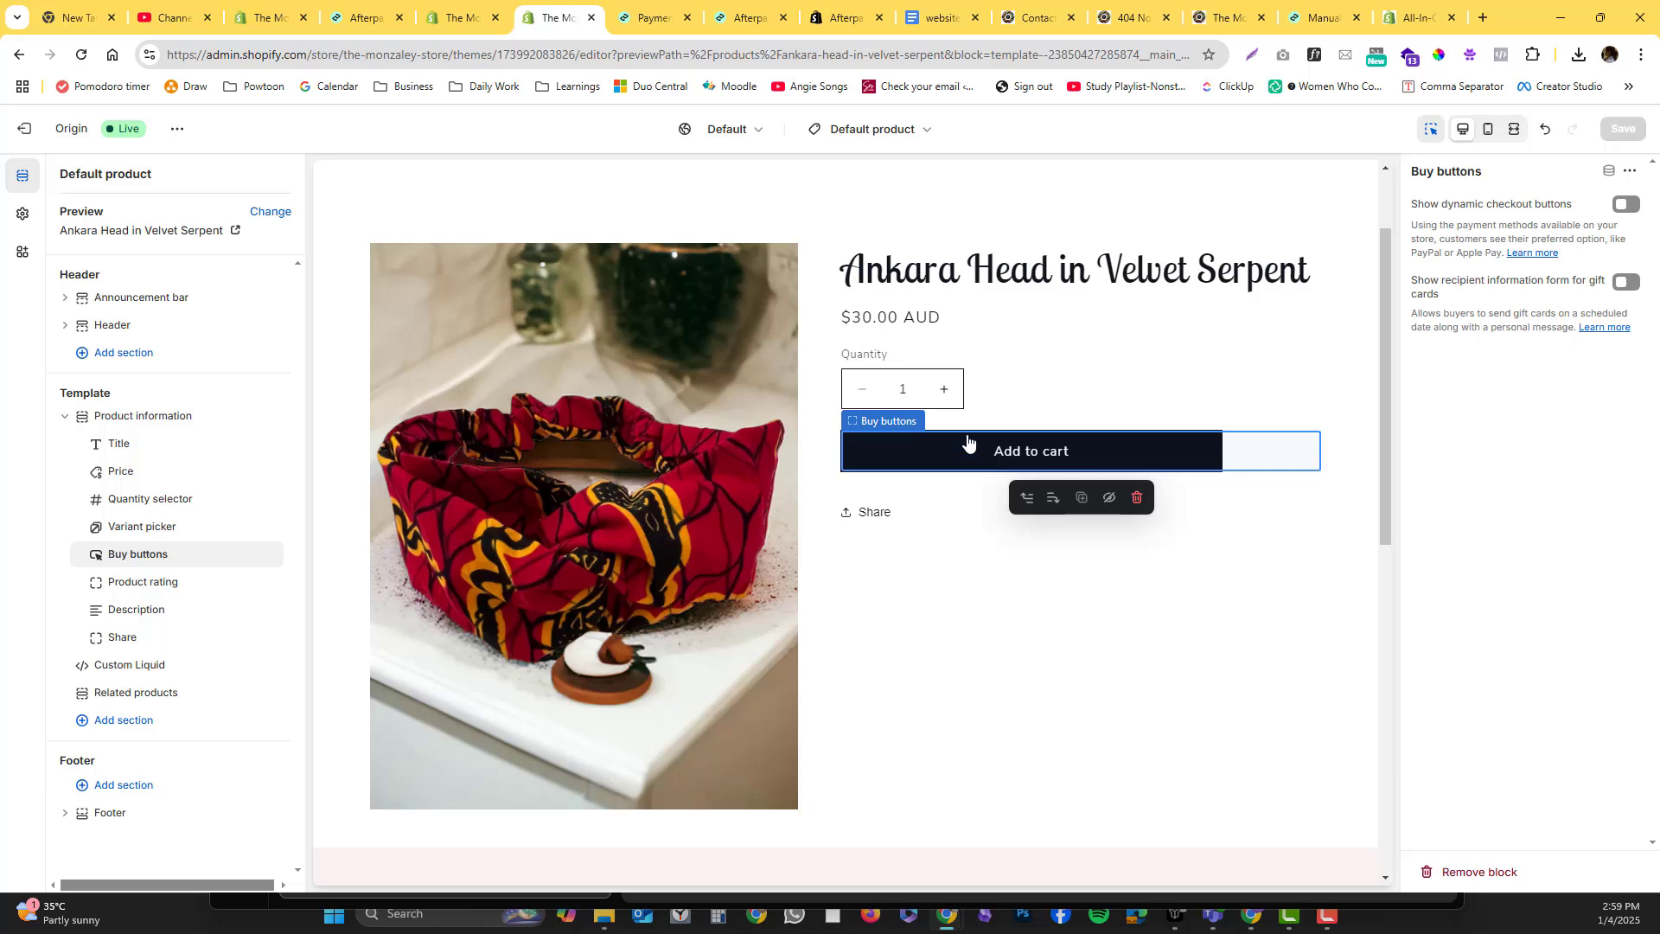
Step: Create a product template named 'Pre-Order Product' based on Default product
click(879, 129)
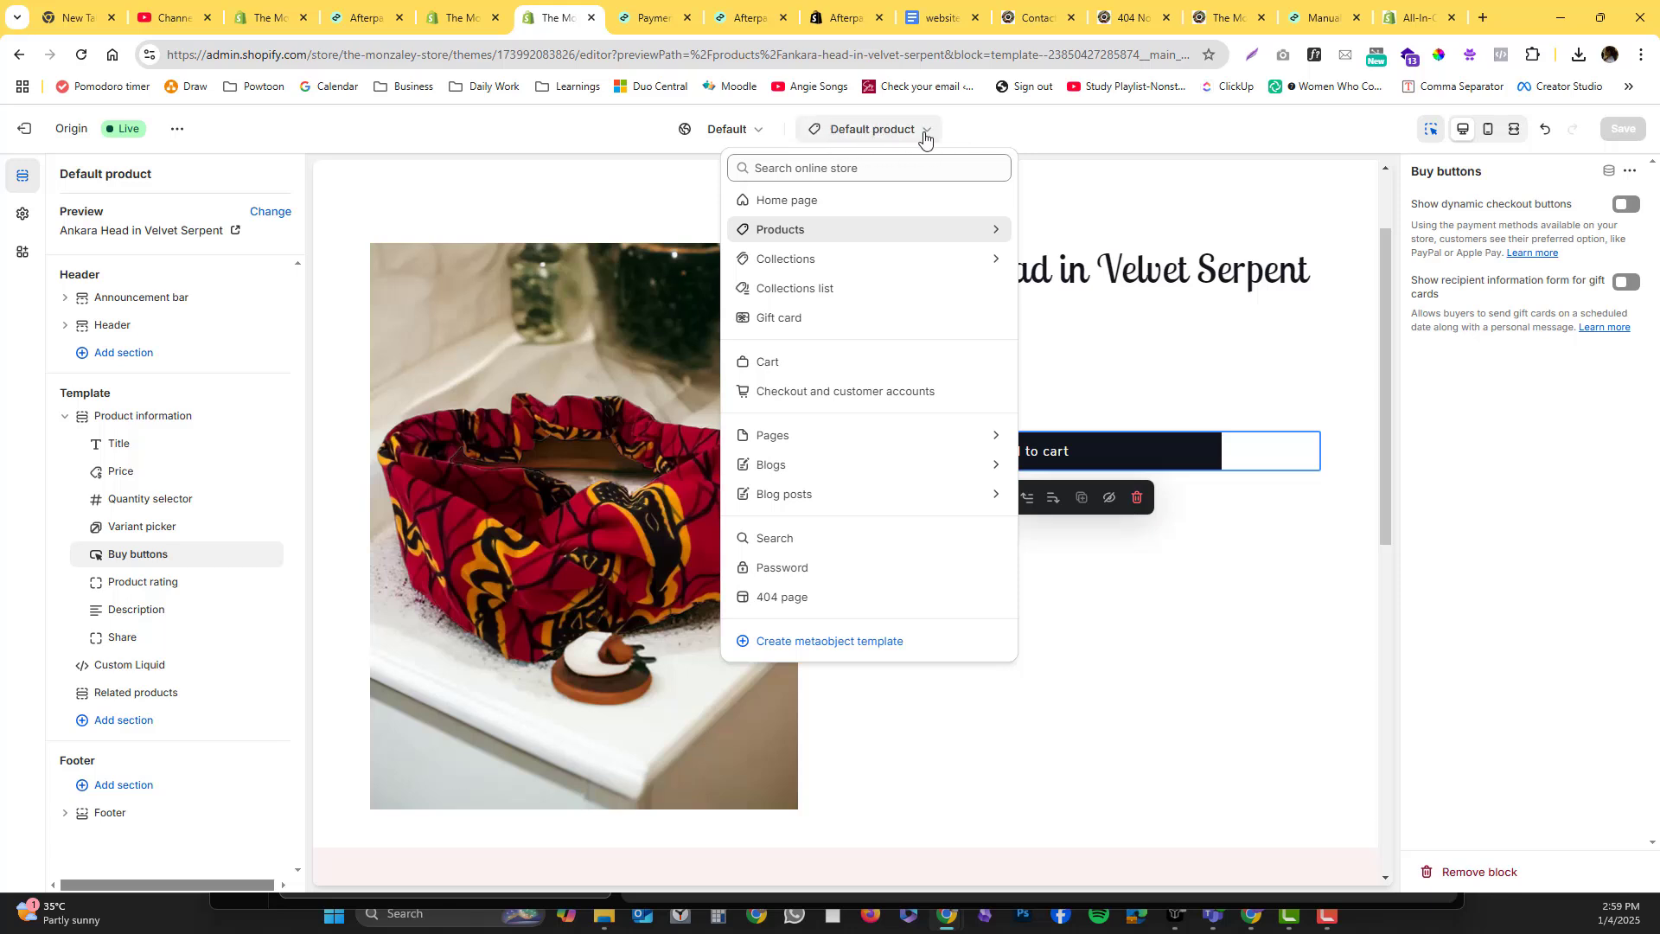
click(935, 231)
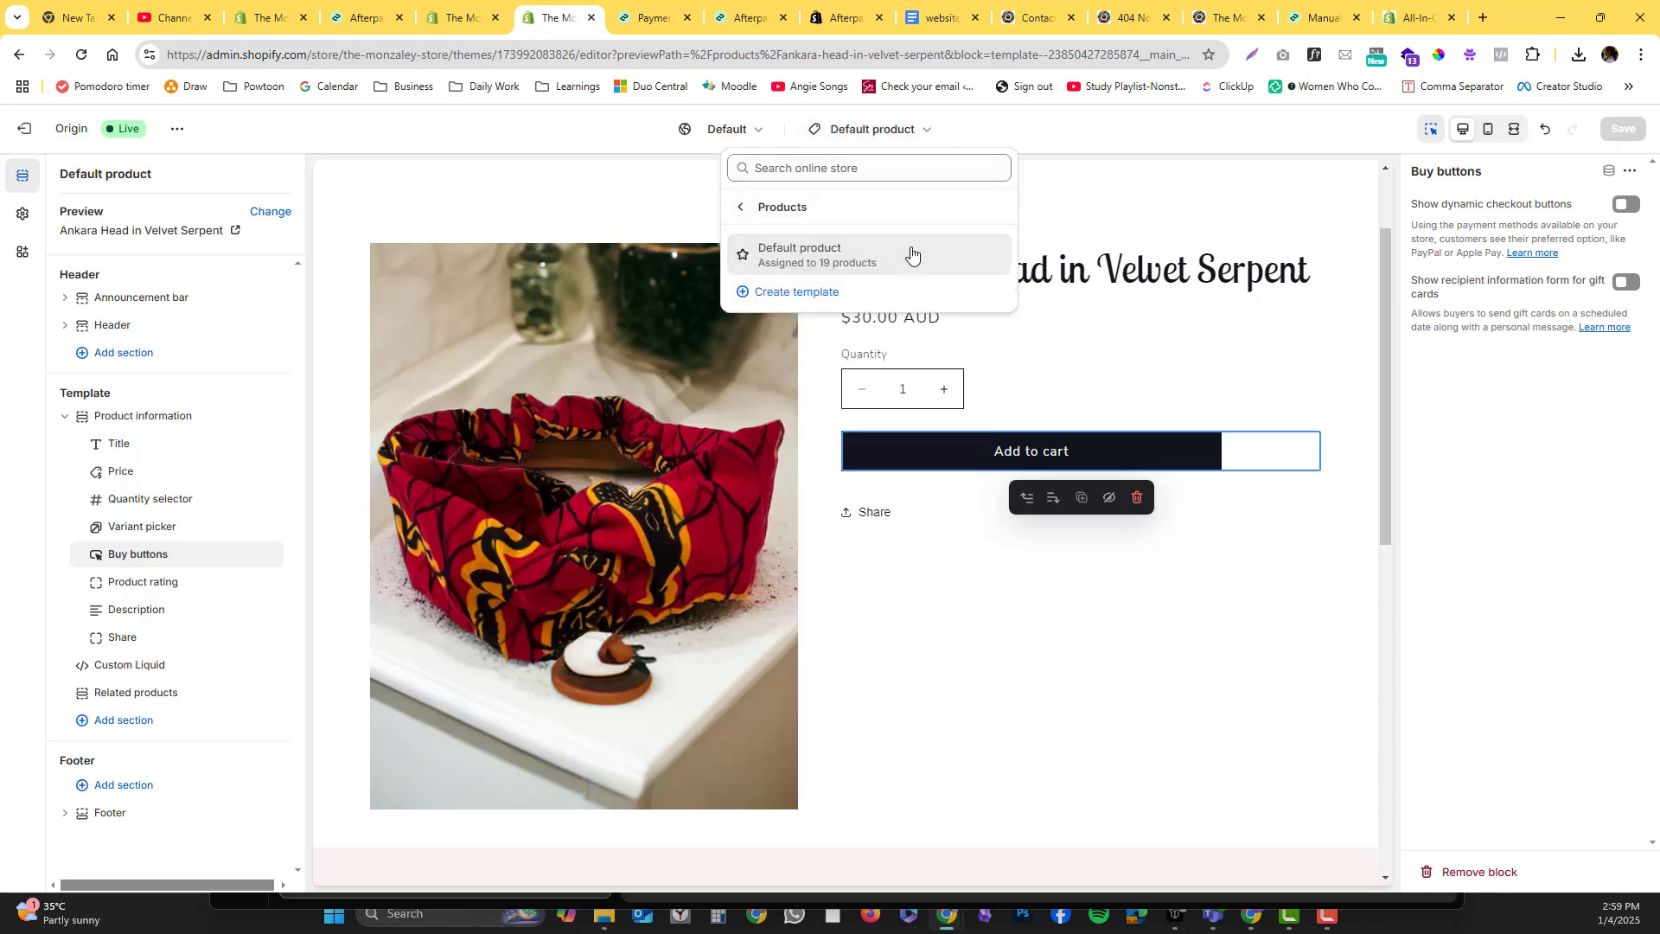
click(796, 294)
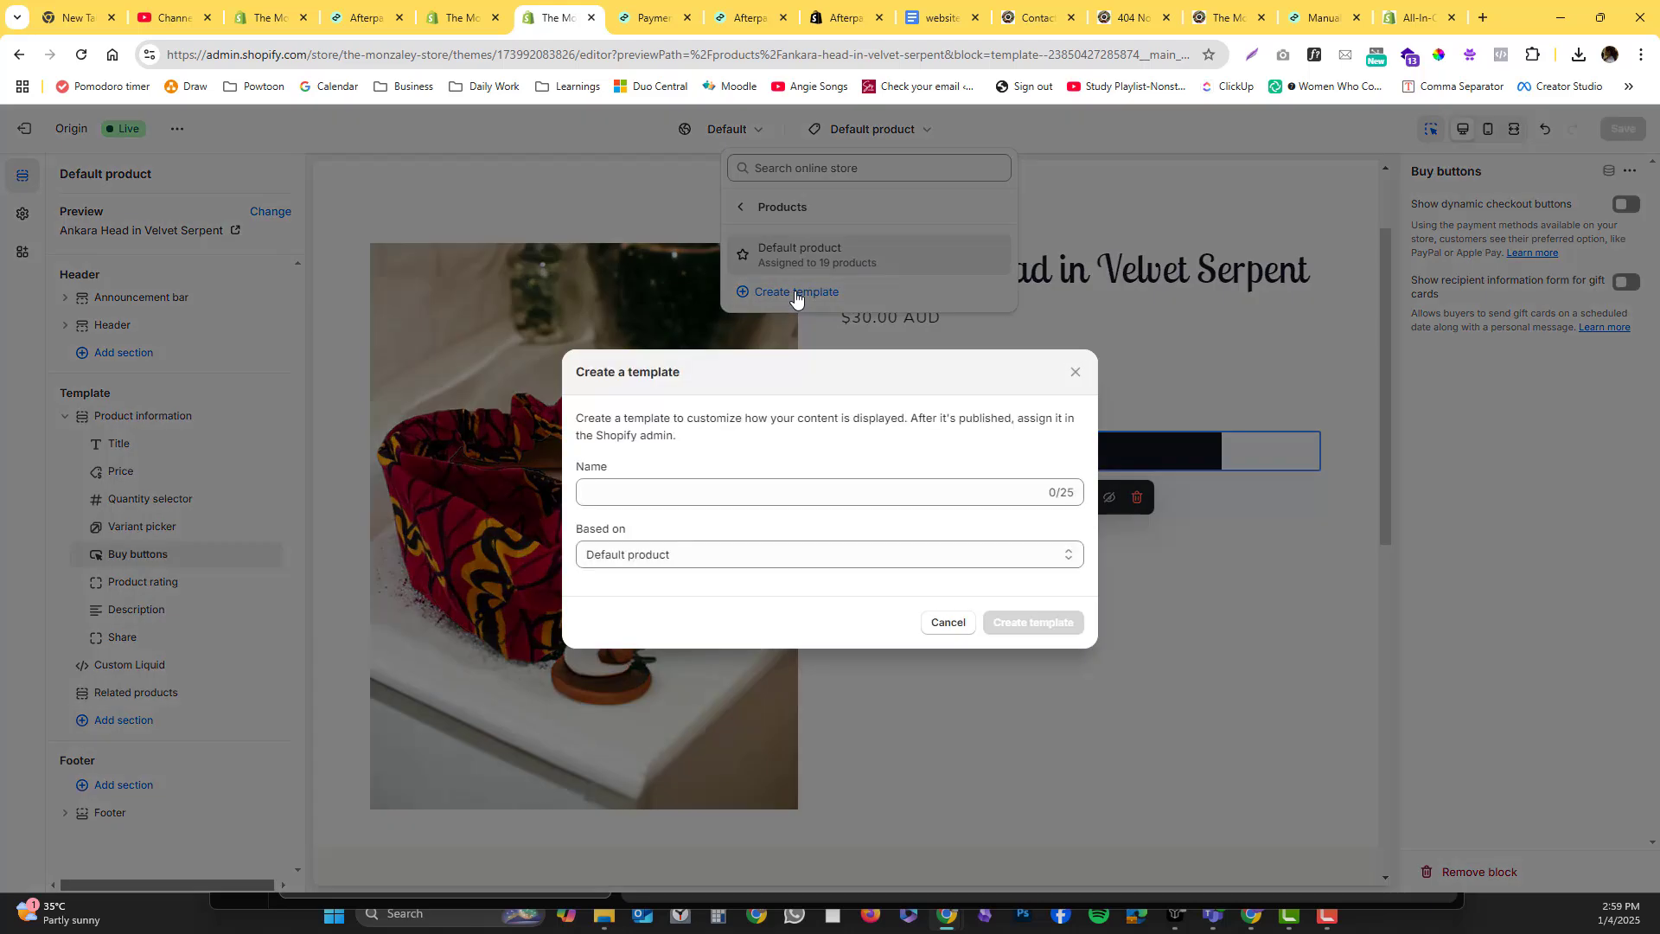
click(738, 554)
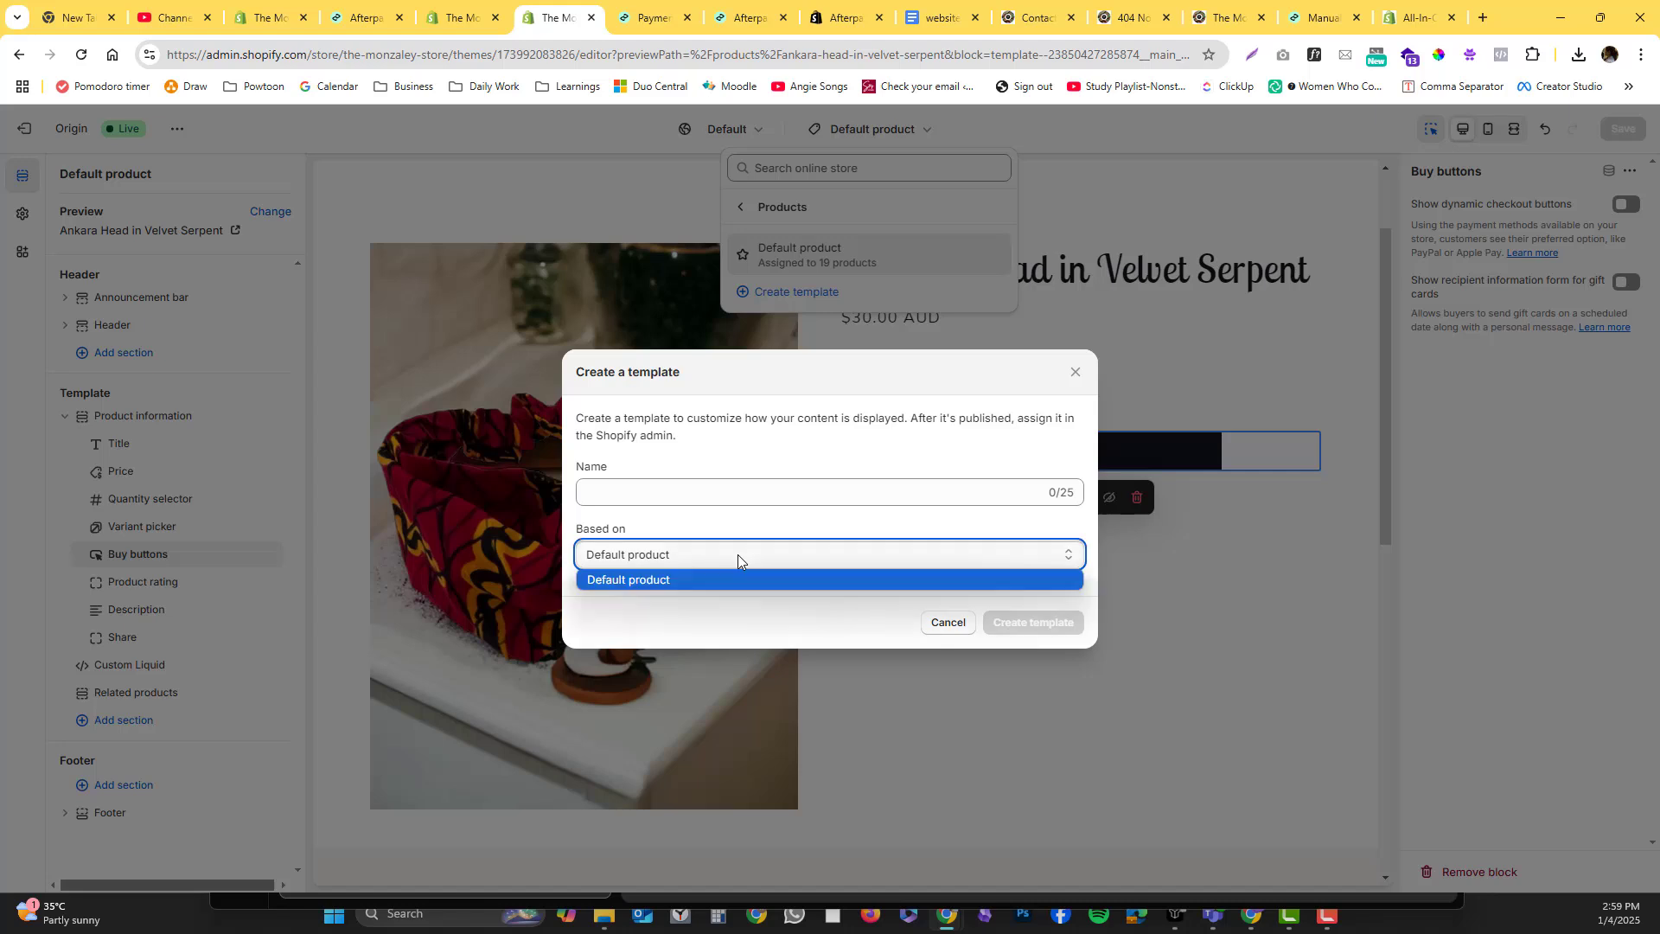
click(682, 580)
click(660, 490)
text(Pre-Order)
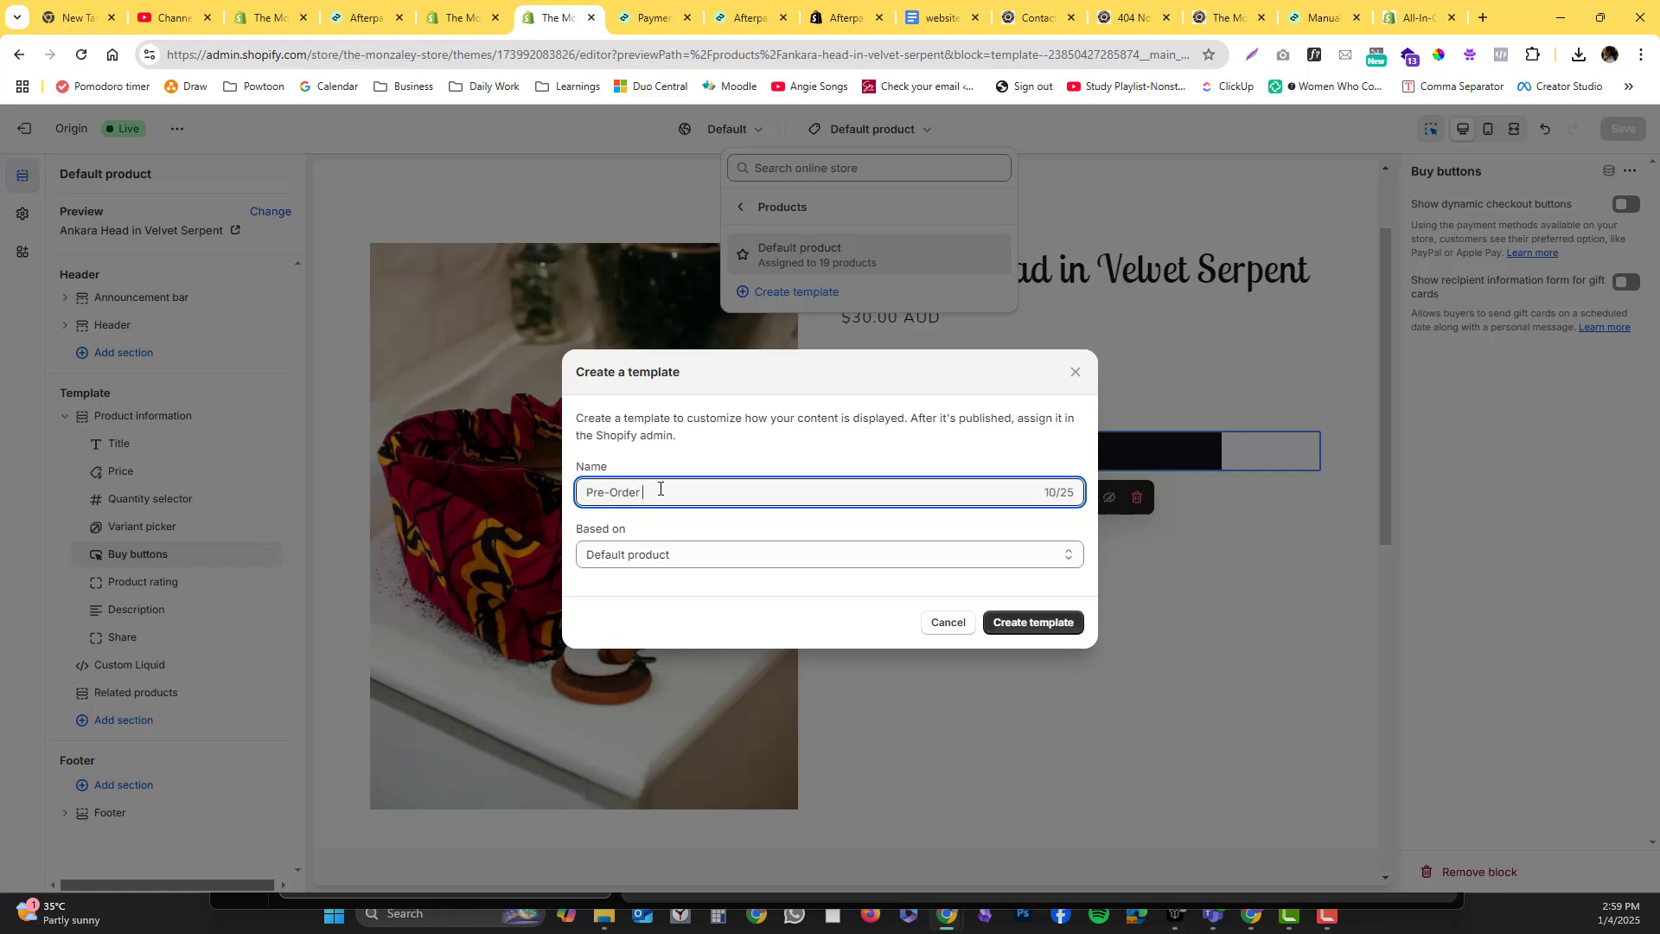
text( Product)
click(1021, 623)
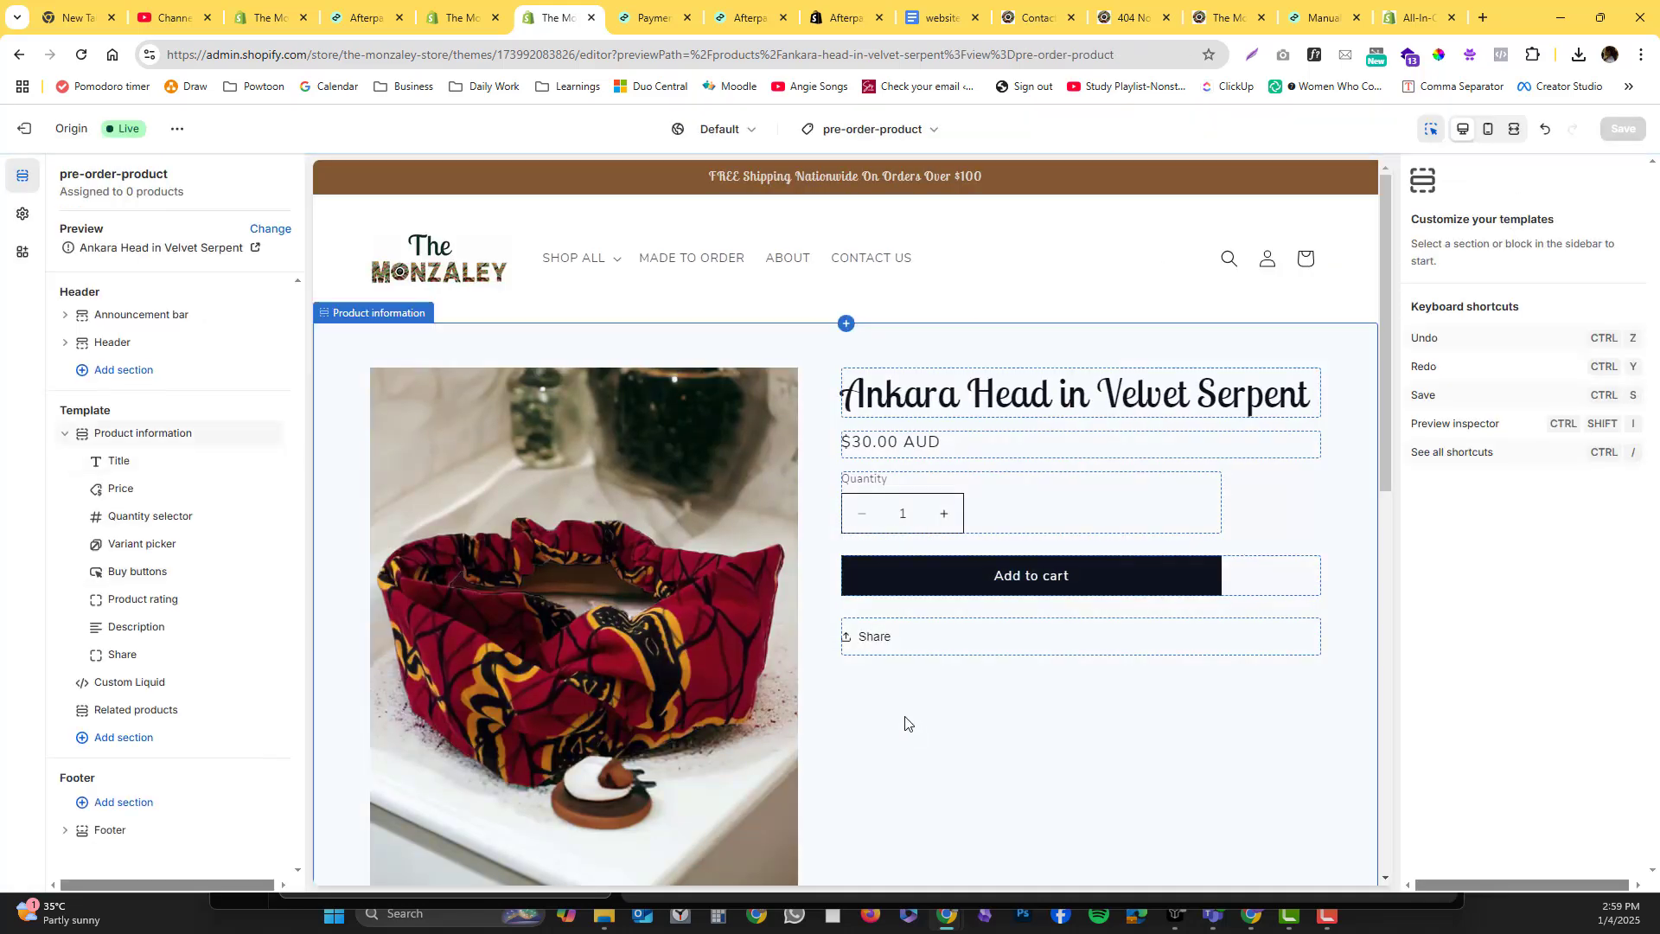
Step: Confirm pre-order-product is listed under Products, then select its Buy buttons block and save
scroll(908, 723, down, 2)
scroll(908, 723, up, 2)
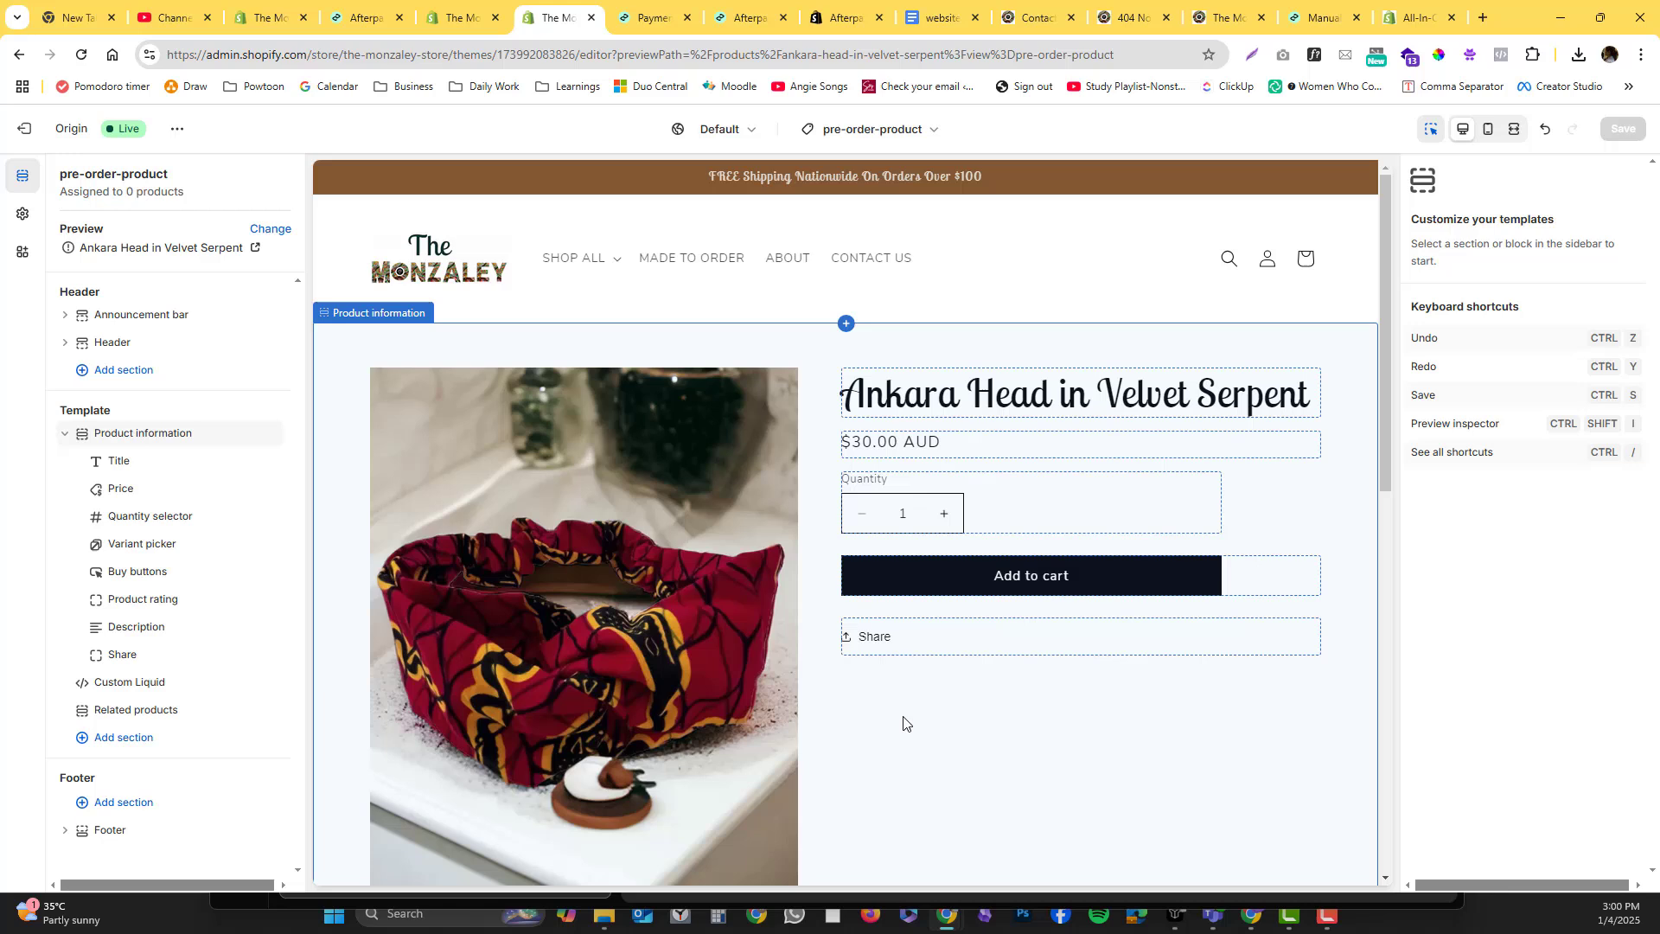
click(833, 132)
click(853, 230)
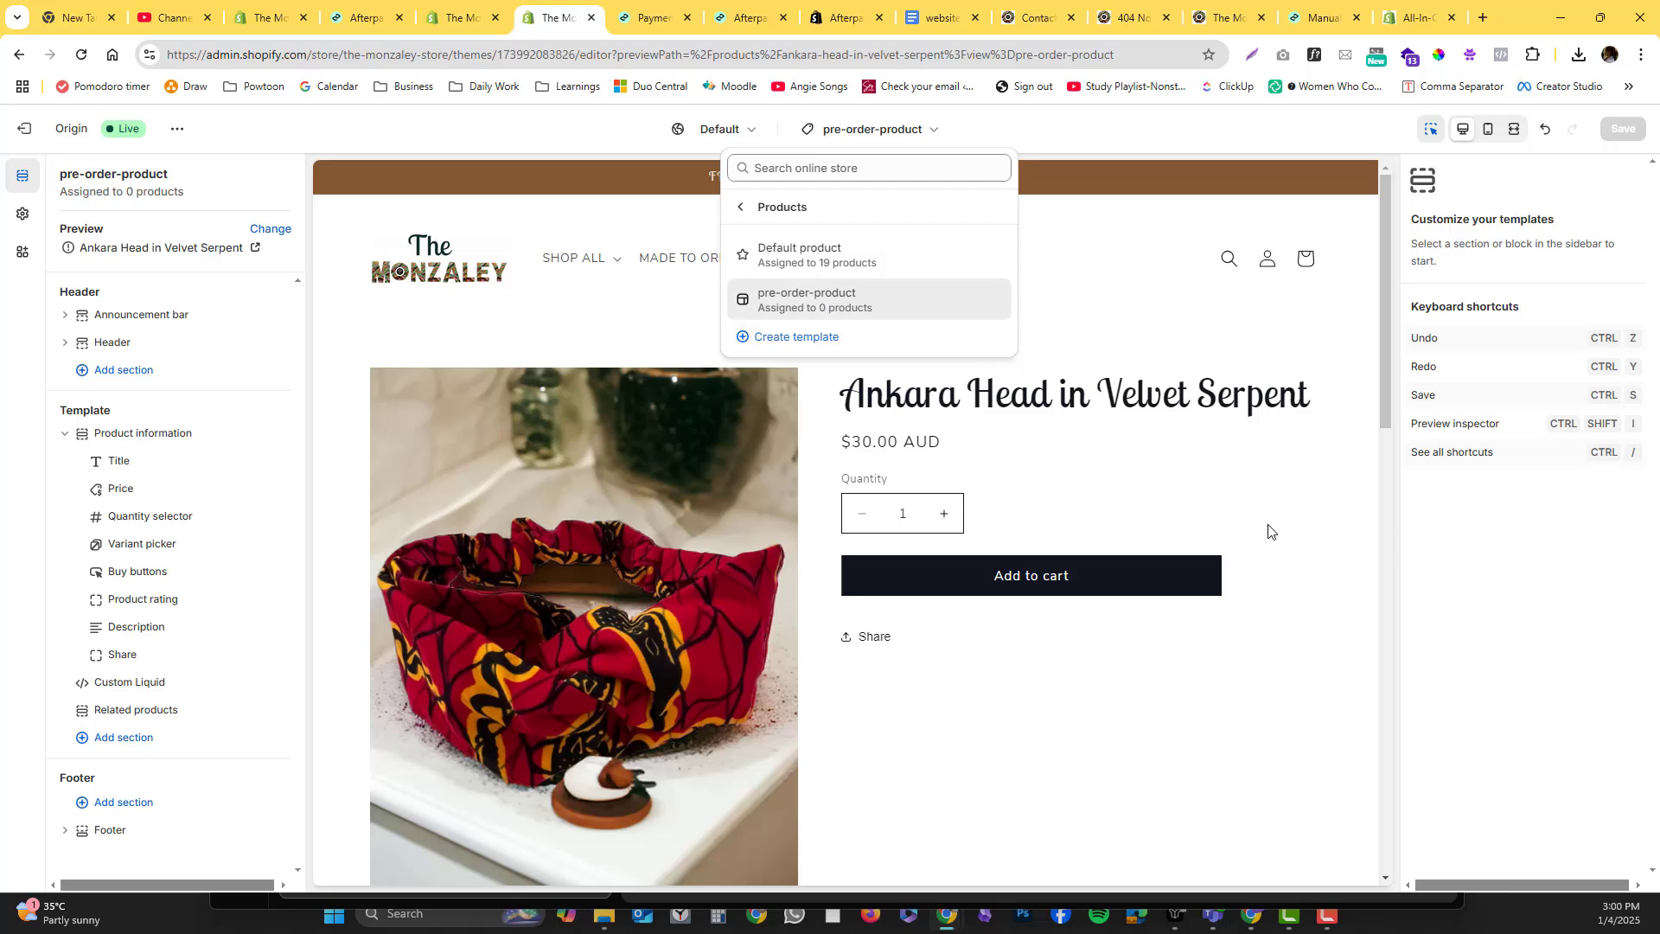
click(1179, 137)
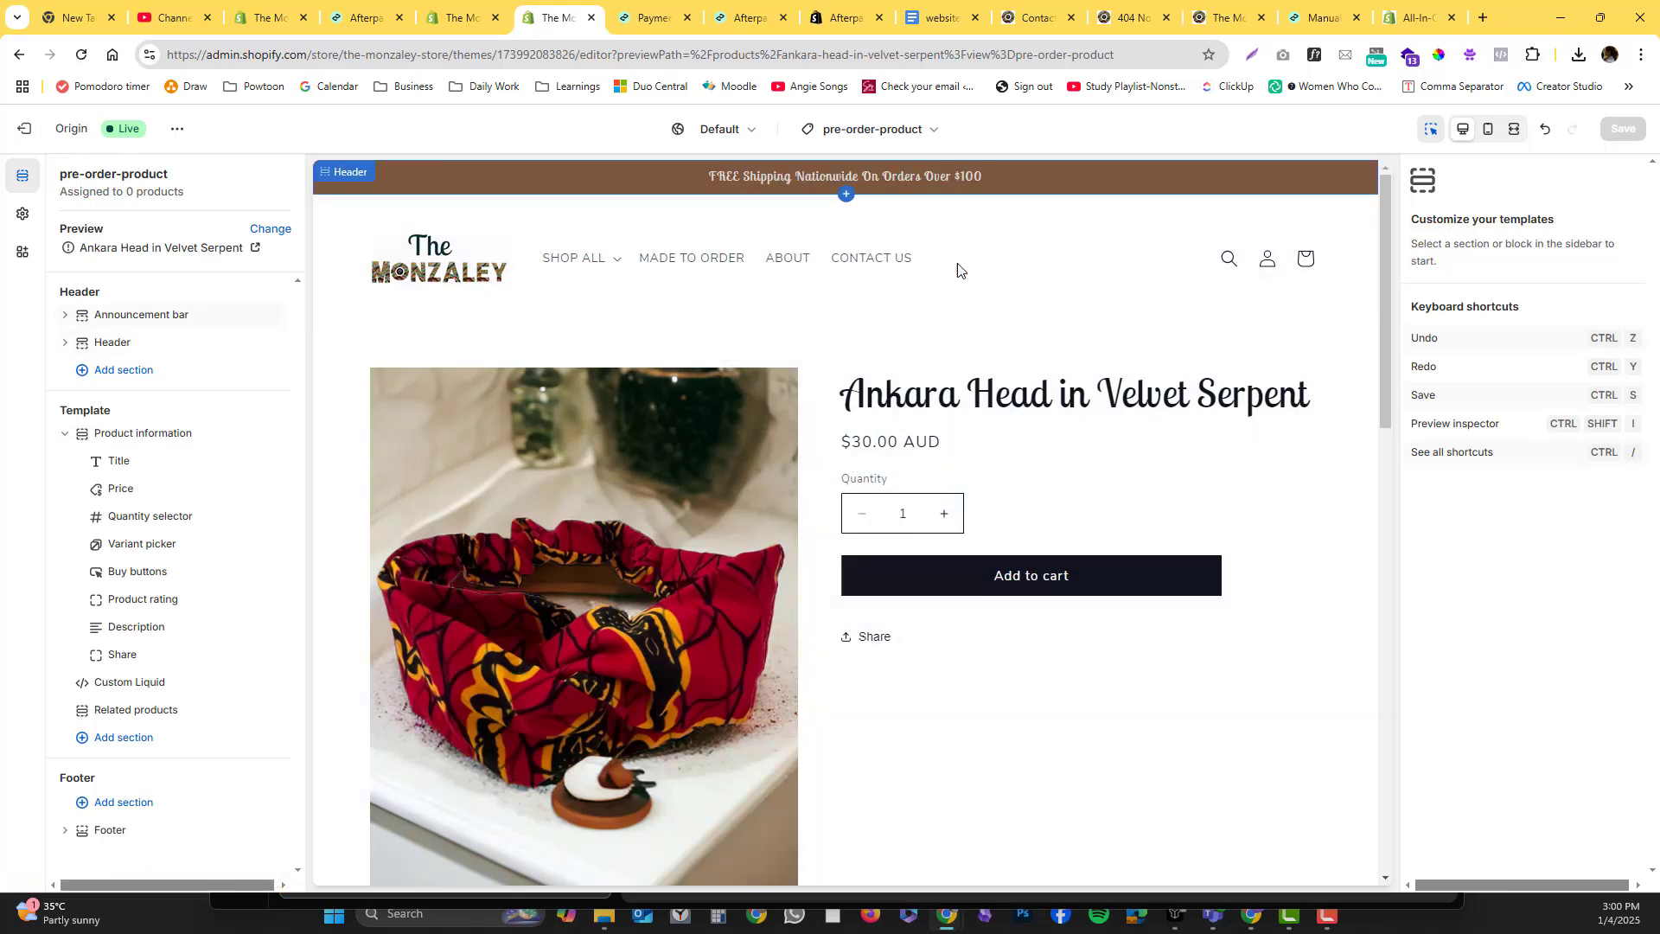
click(1211, 576)
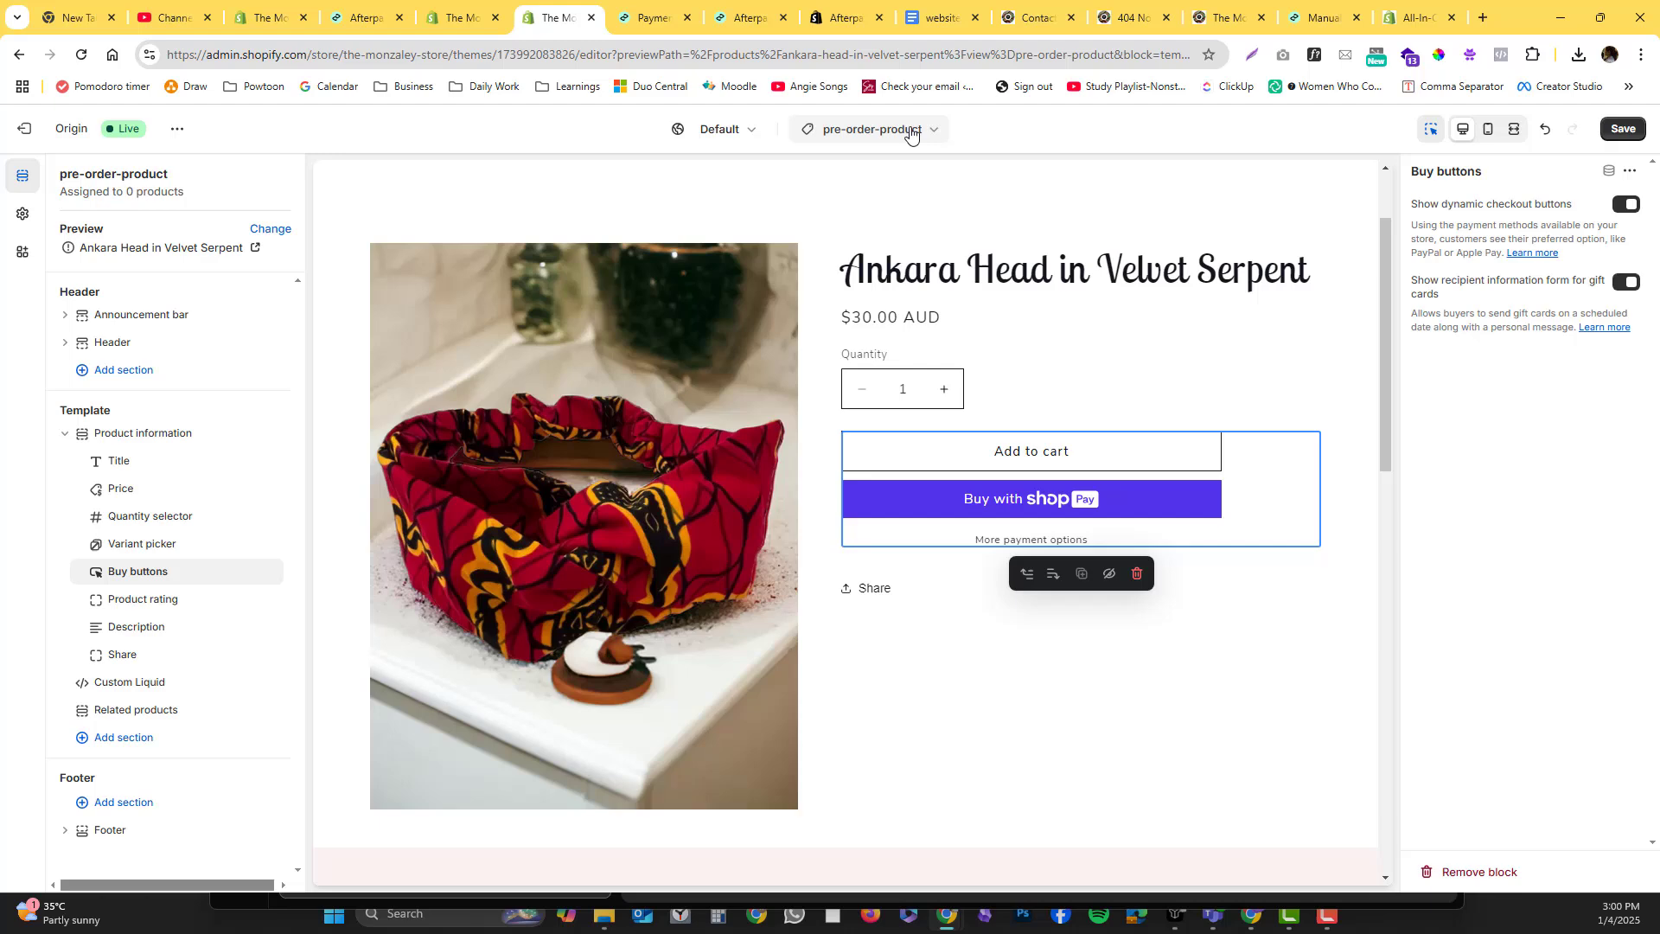
click(1623, 129)
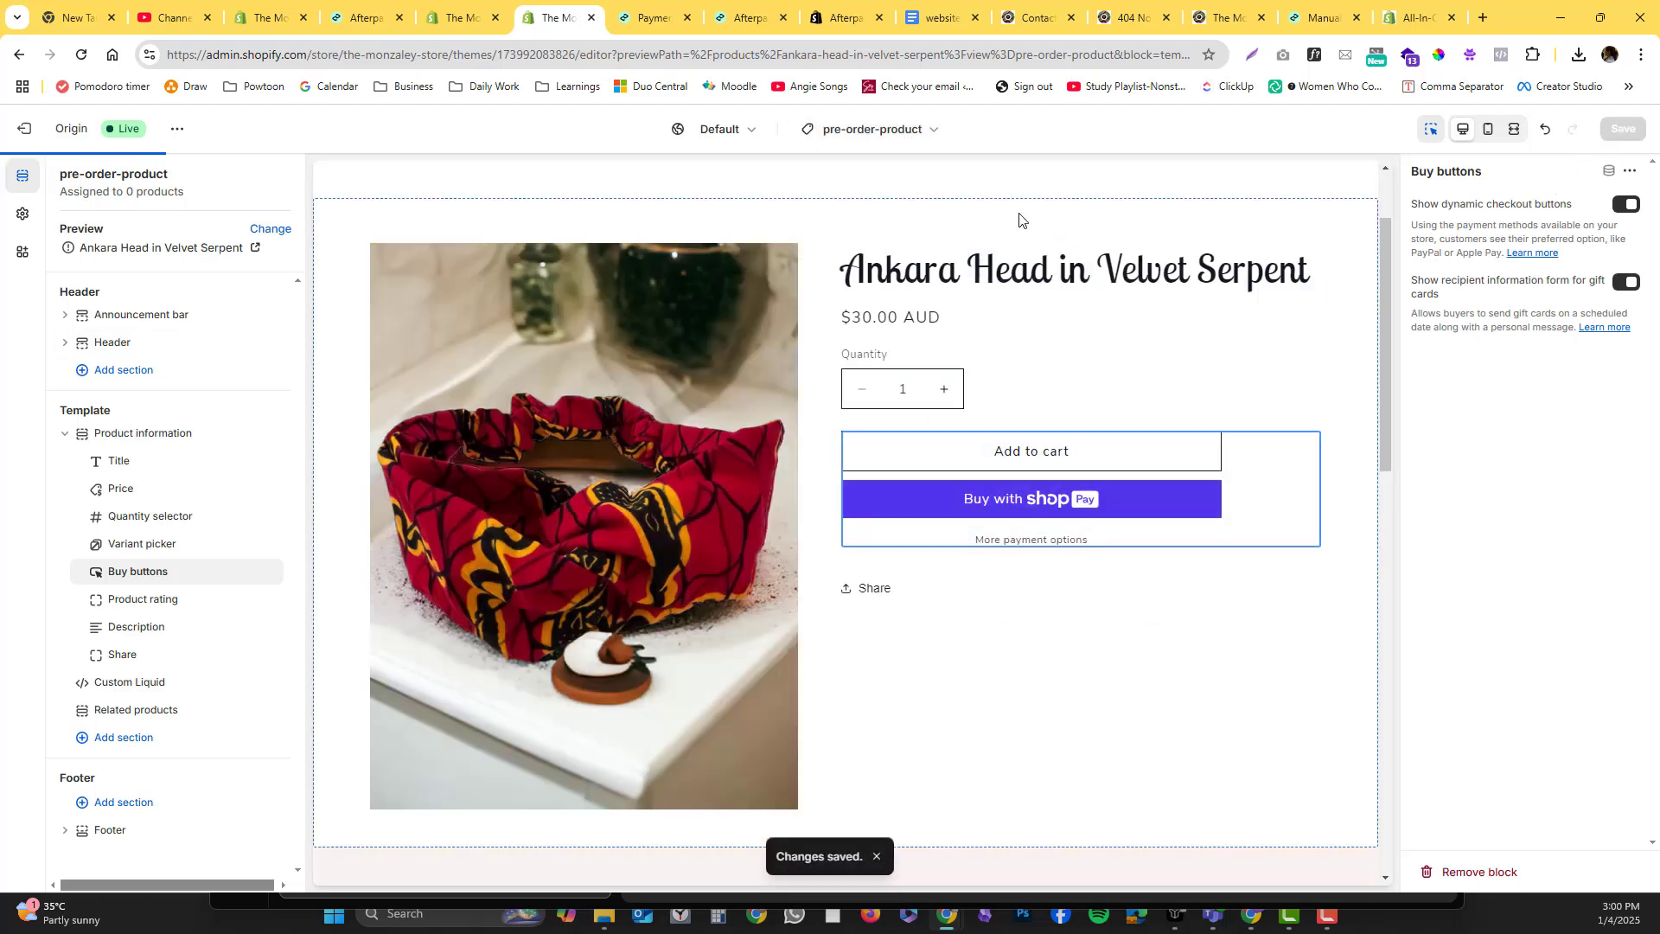
Step: Switch to the Default product template and then back to pre-order-product
click(906, 139)
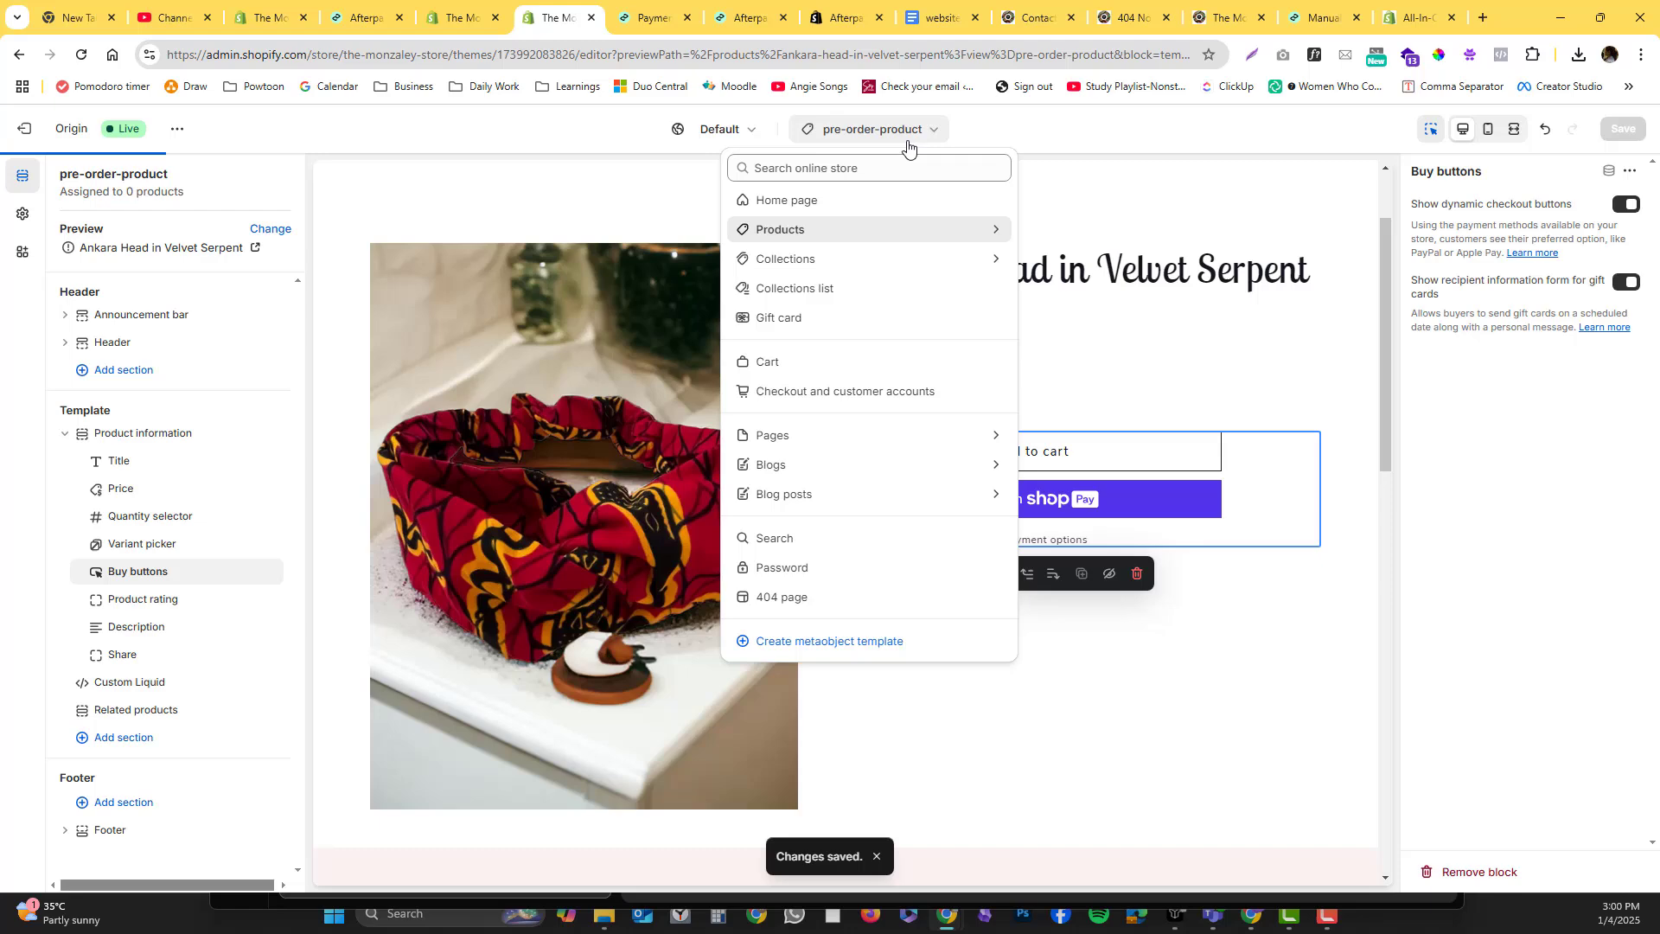
click(889, 232)
click(874, 260)
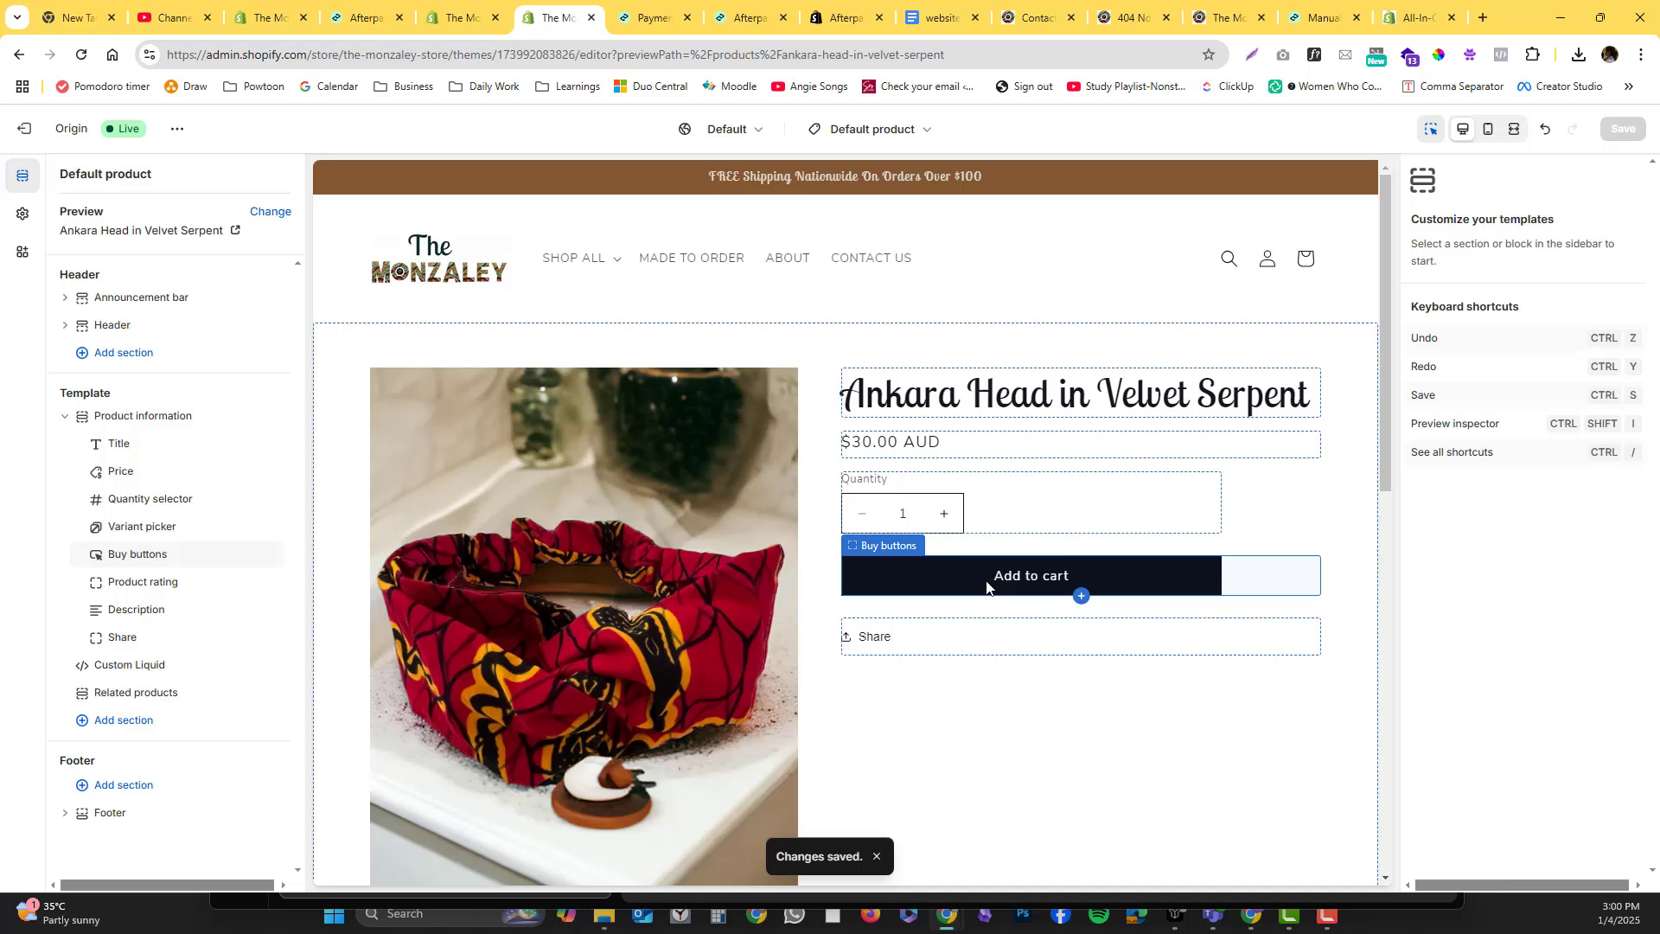
click(856, 129)
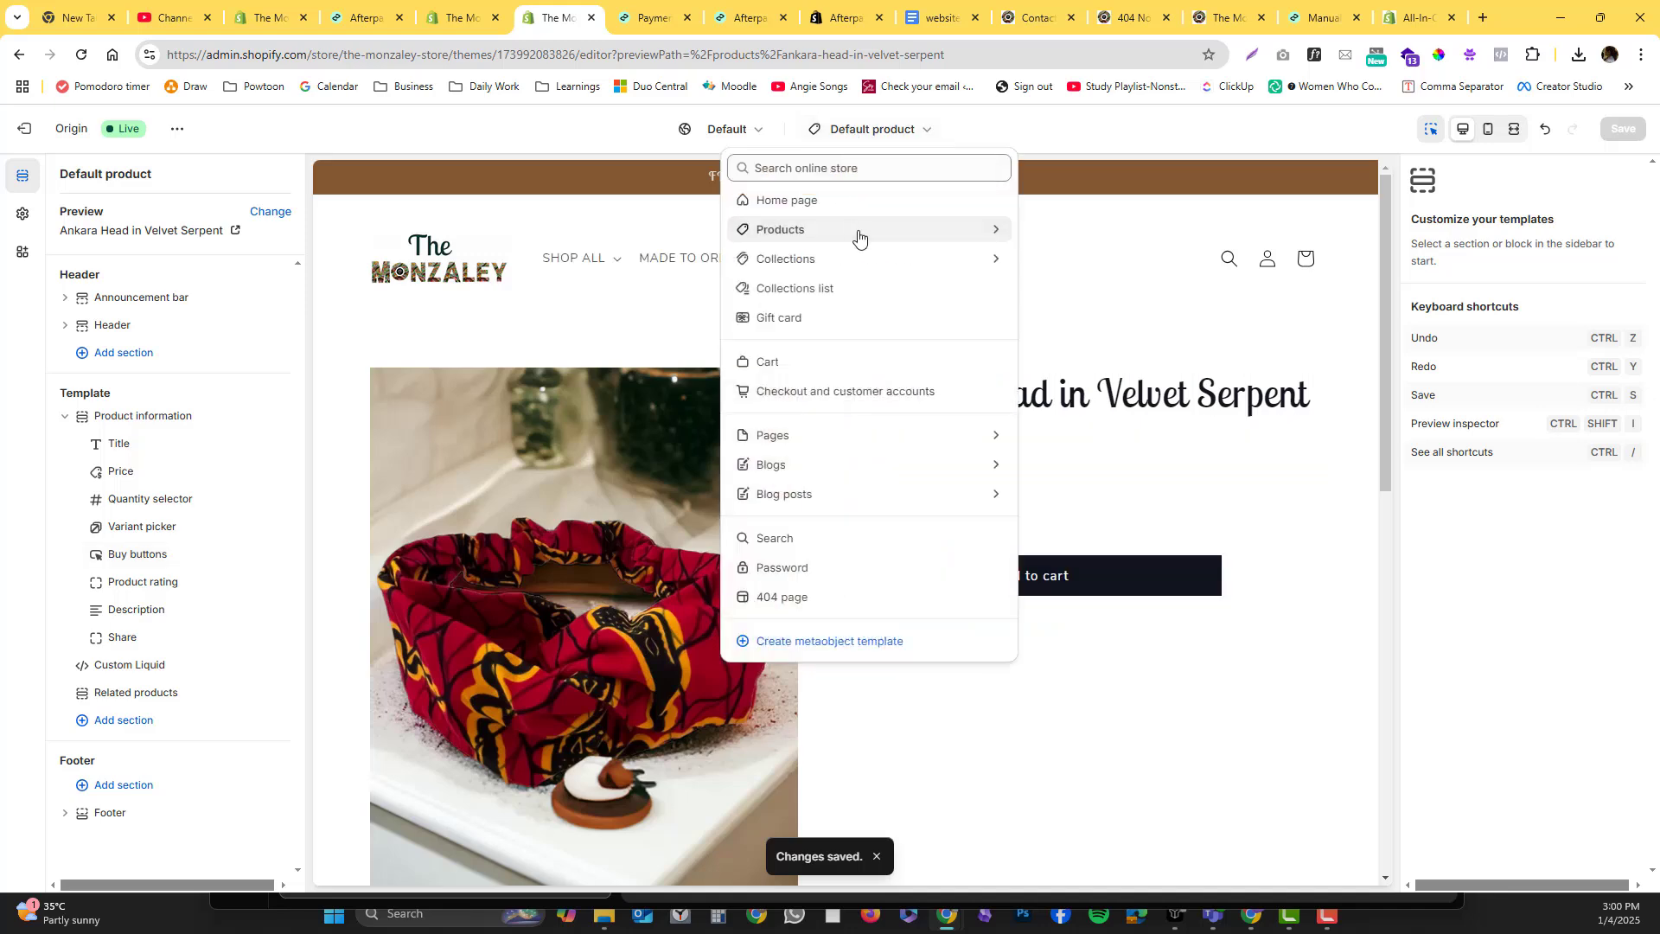
click(860, 237)
click(897, 295)
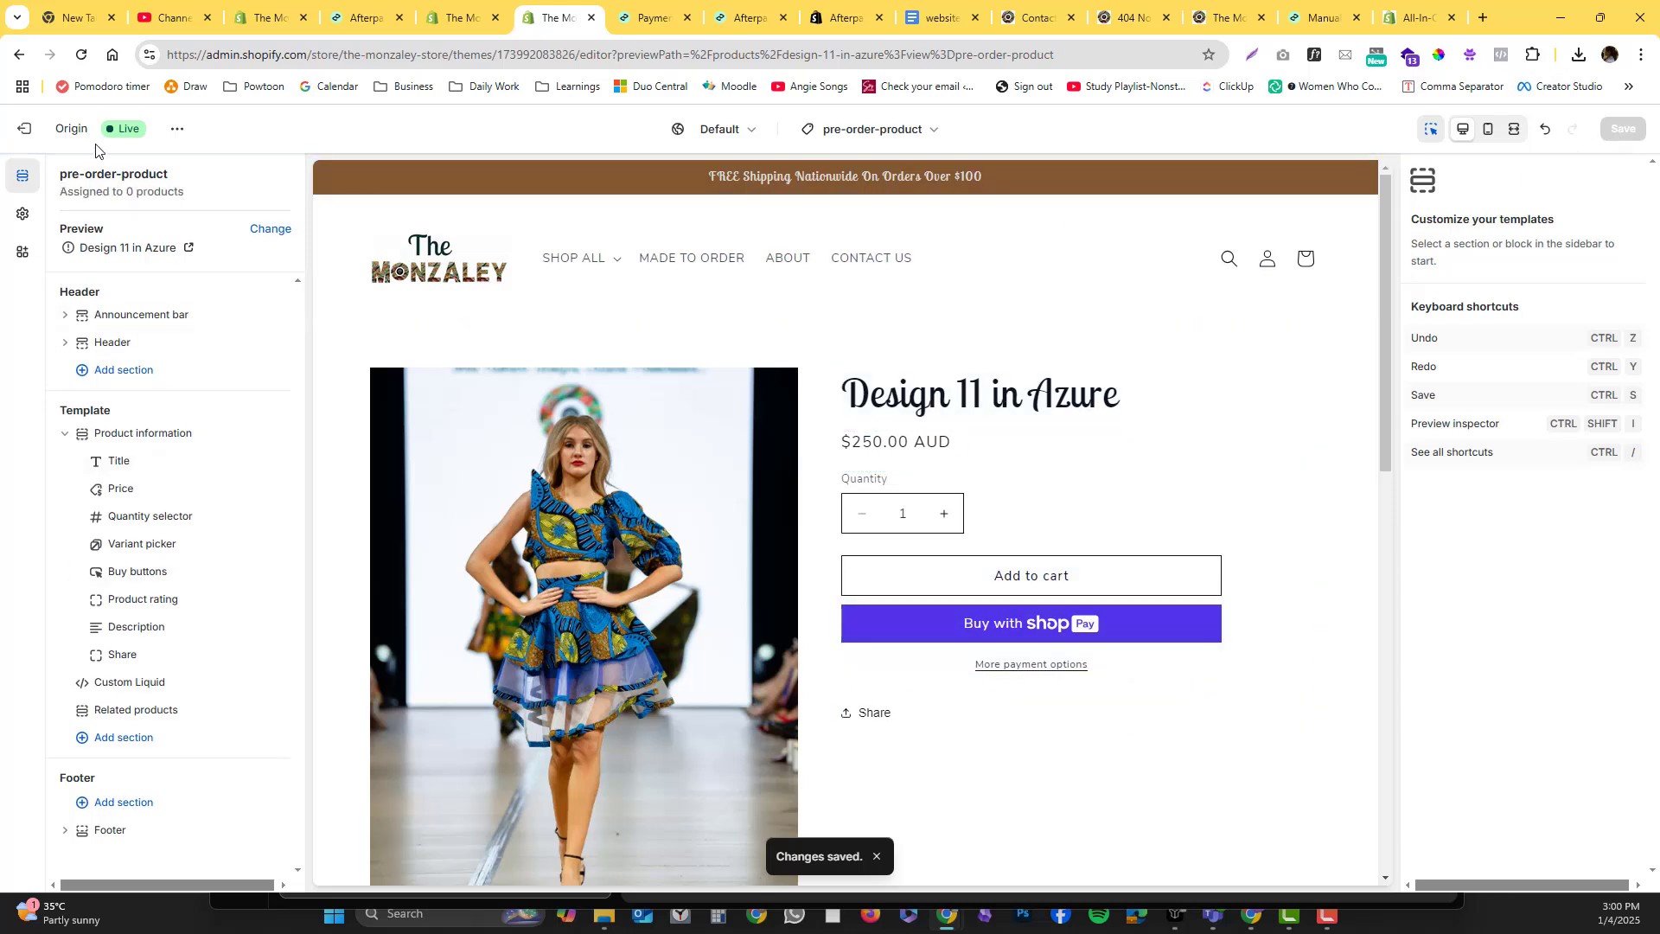
Step: Recheck the product templates list and leave the theme editor for the Themes page
click(865, 130)
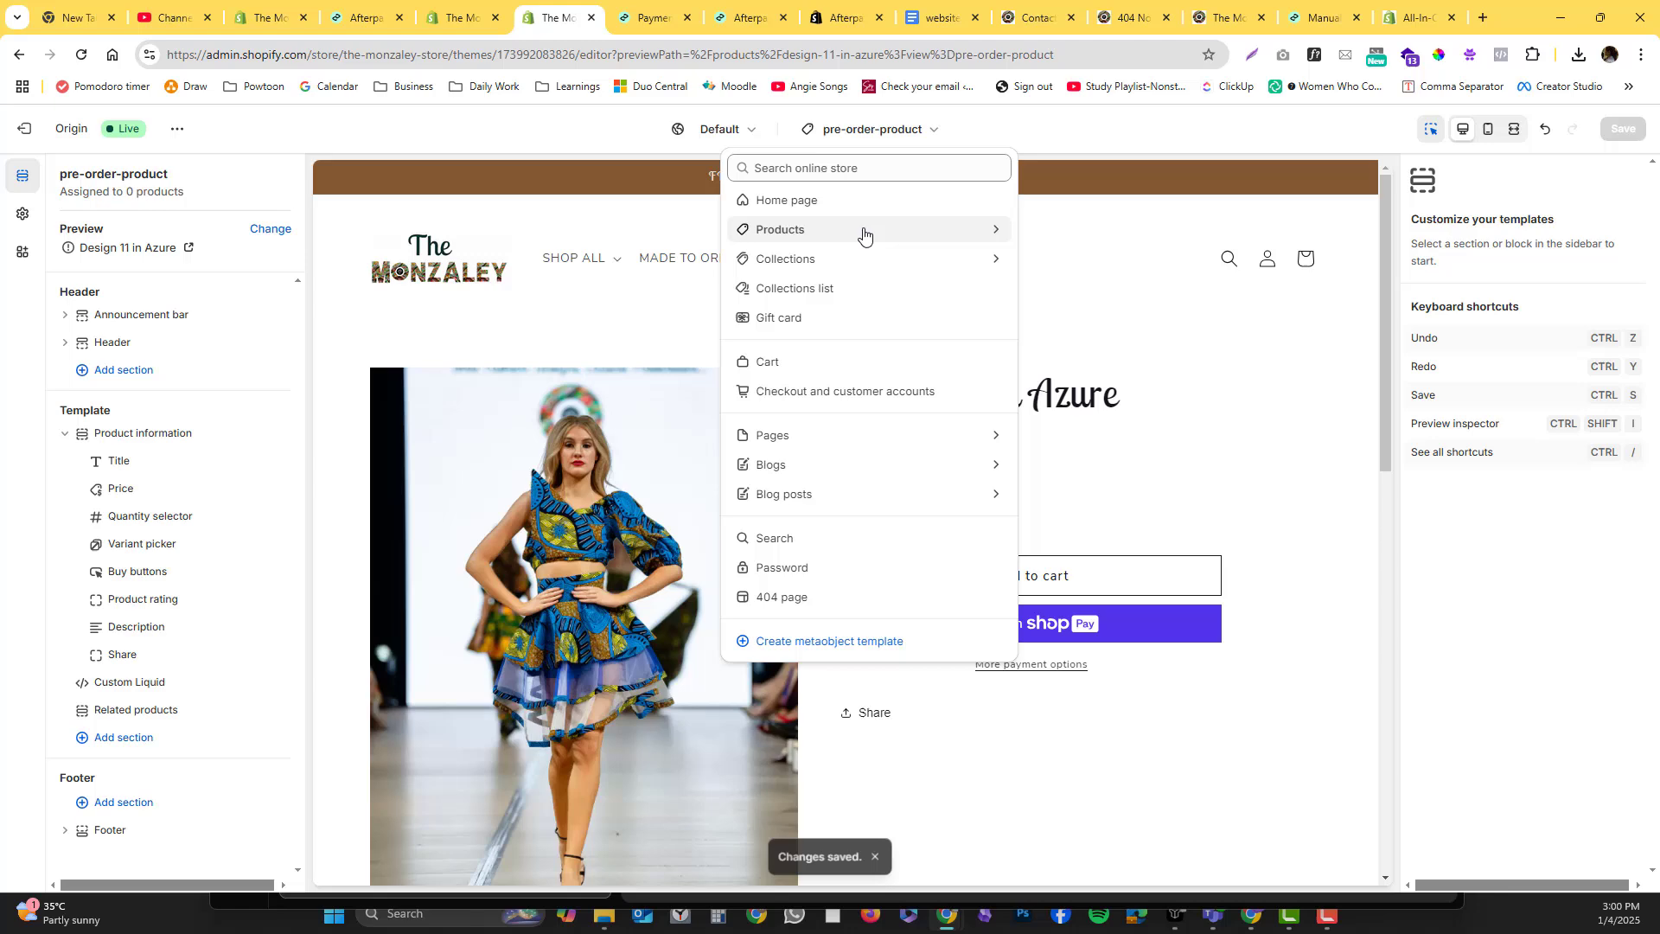
click(857, 235)
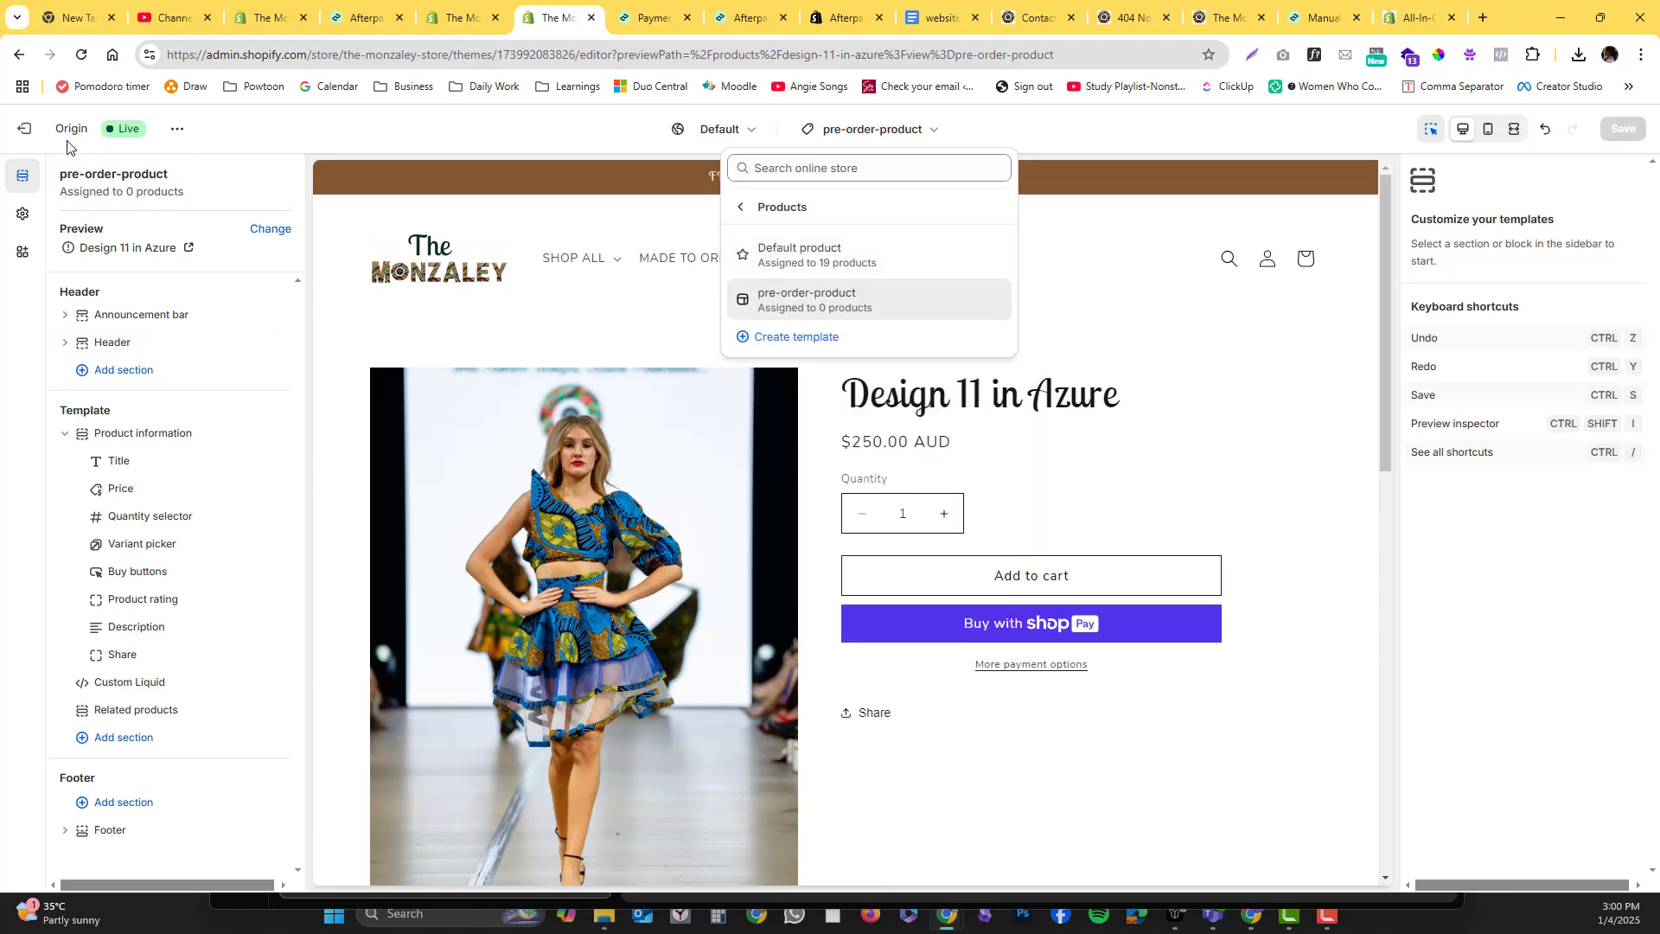
click(25, 130)
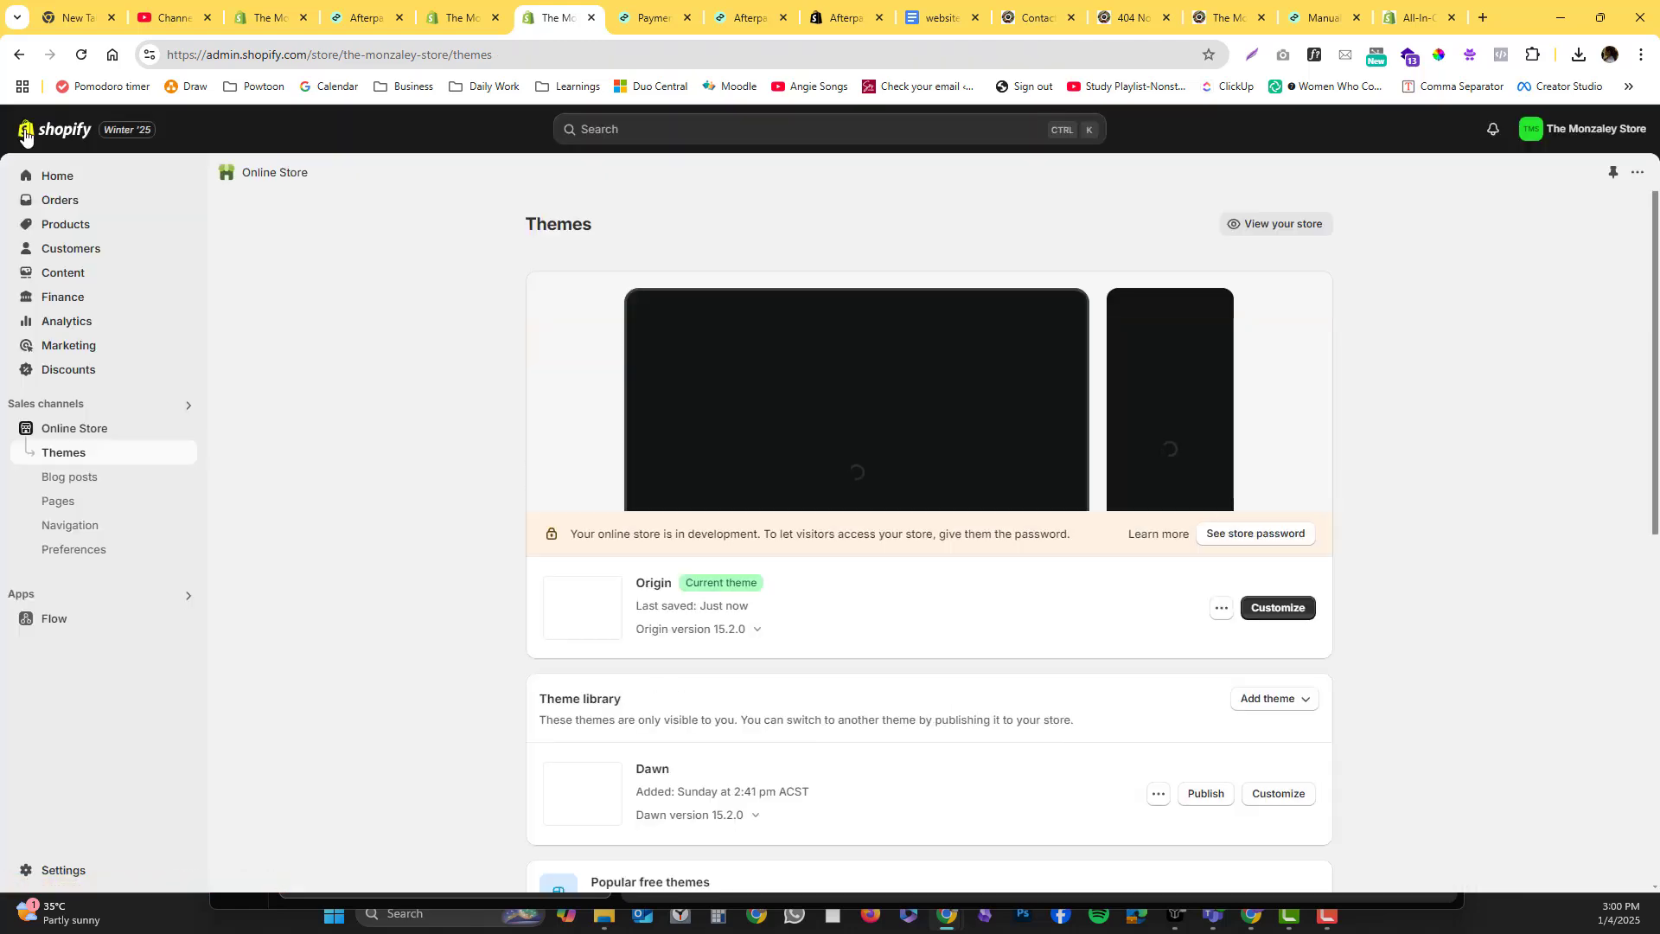
Step: On the Products list, try selecting Designs 10–14, select-all, and deselecting individual rows
click(76, 228)
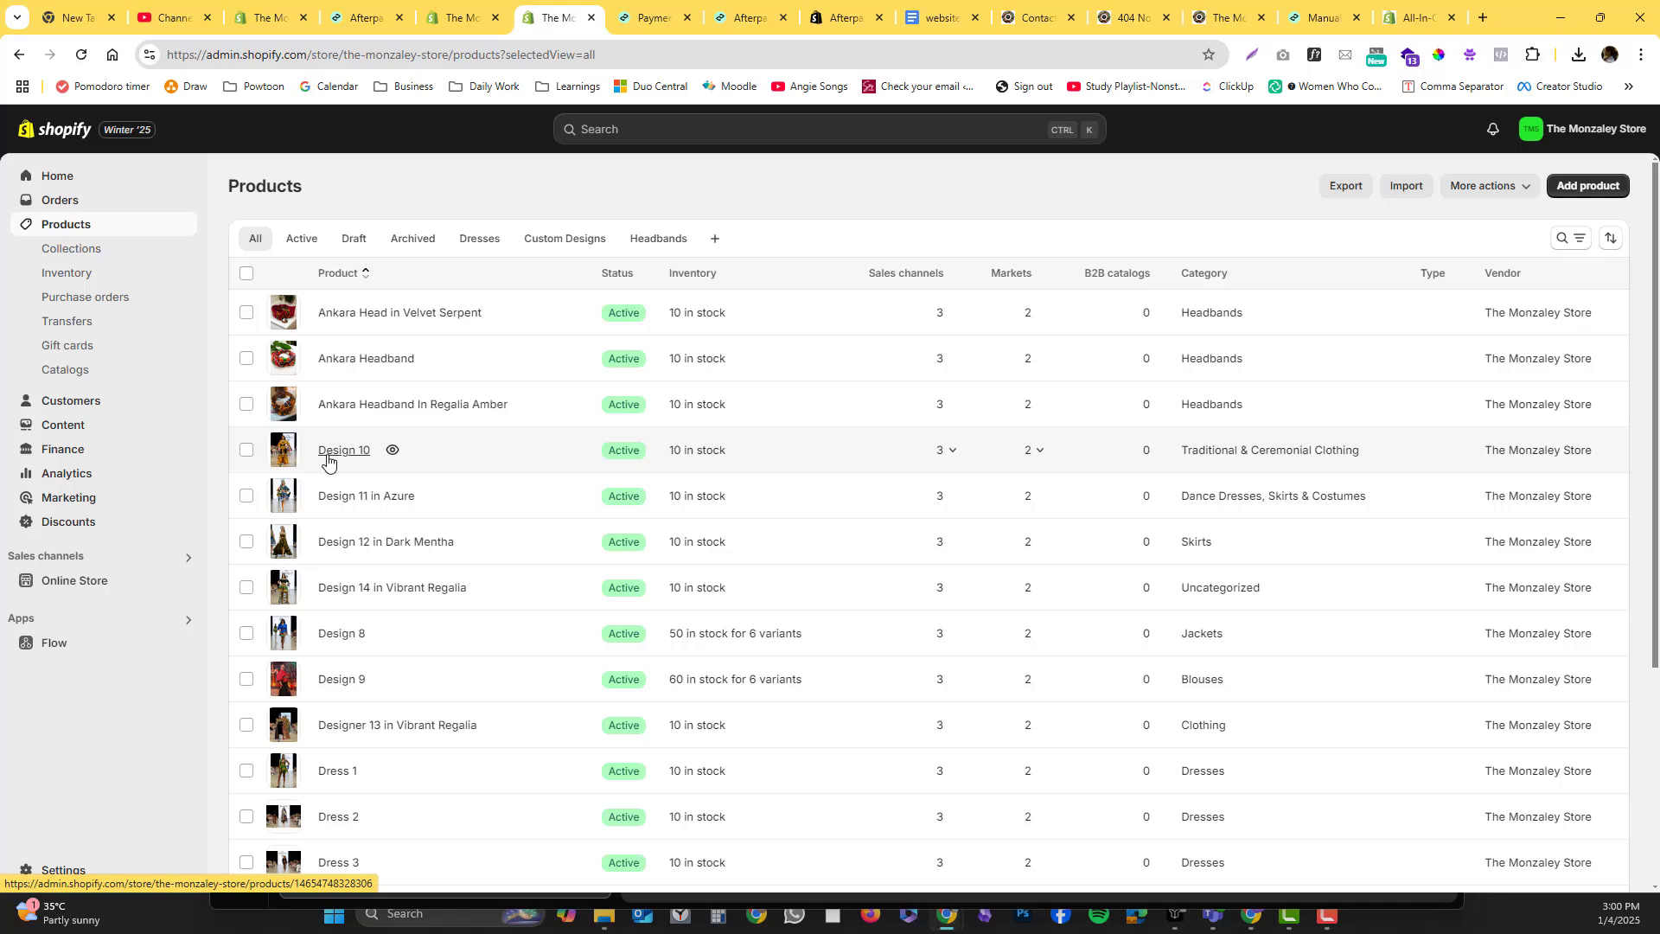
click(246, 449)
click(246, 496)
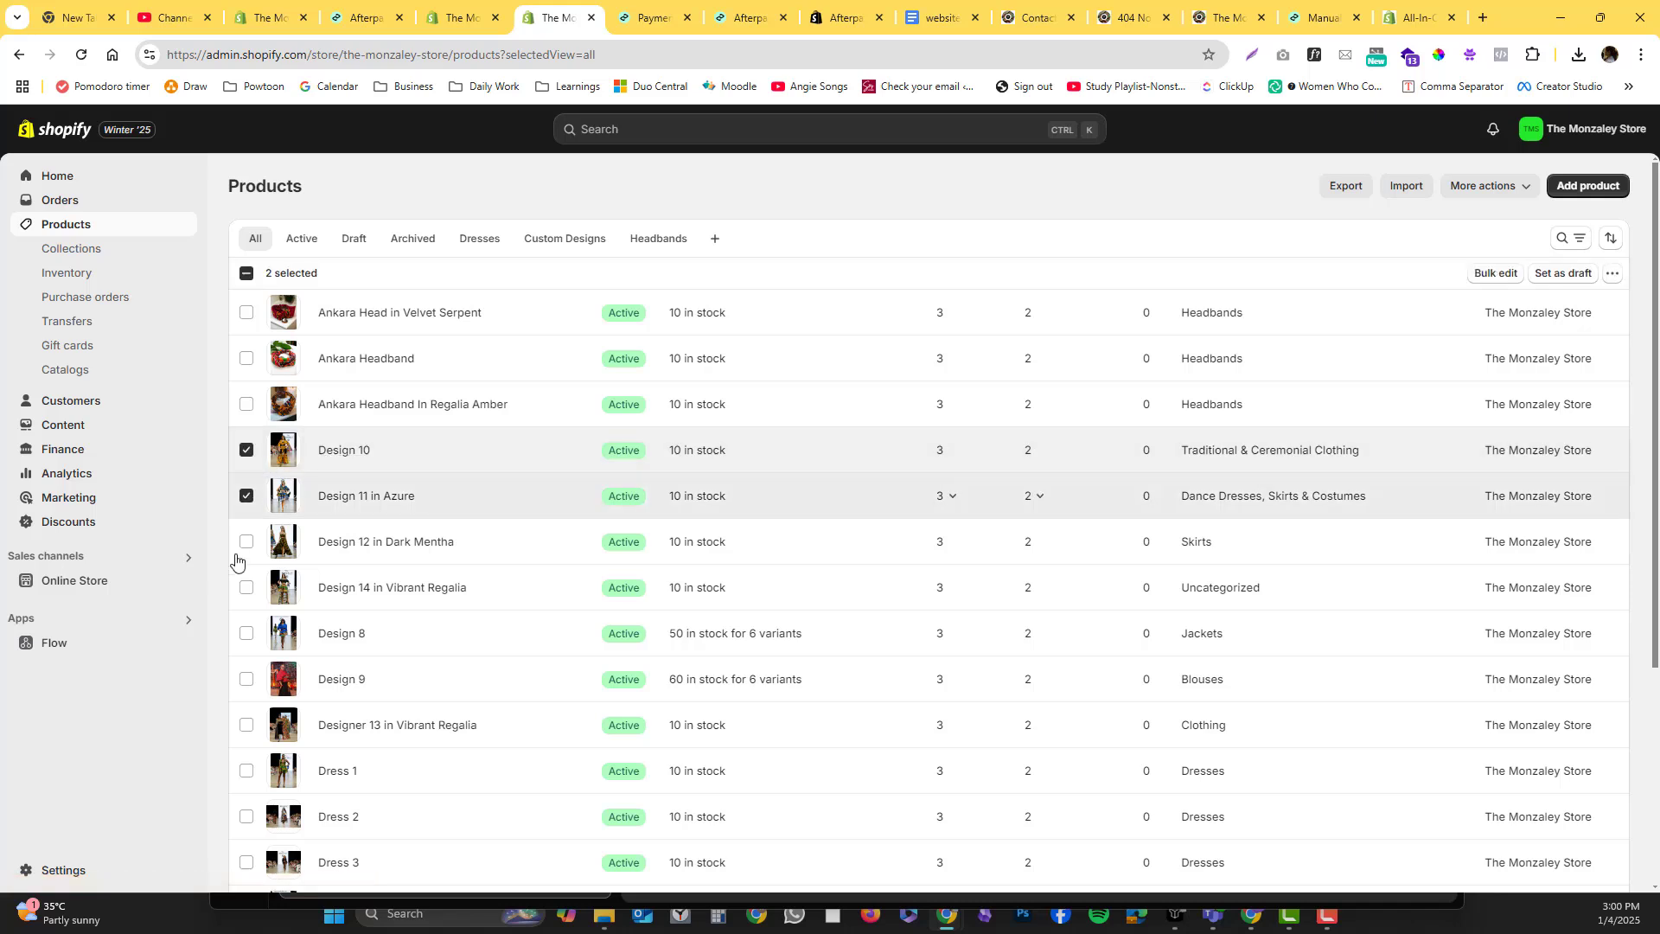
click(246, 542)
click(247, 588)
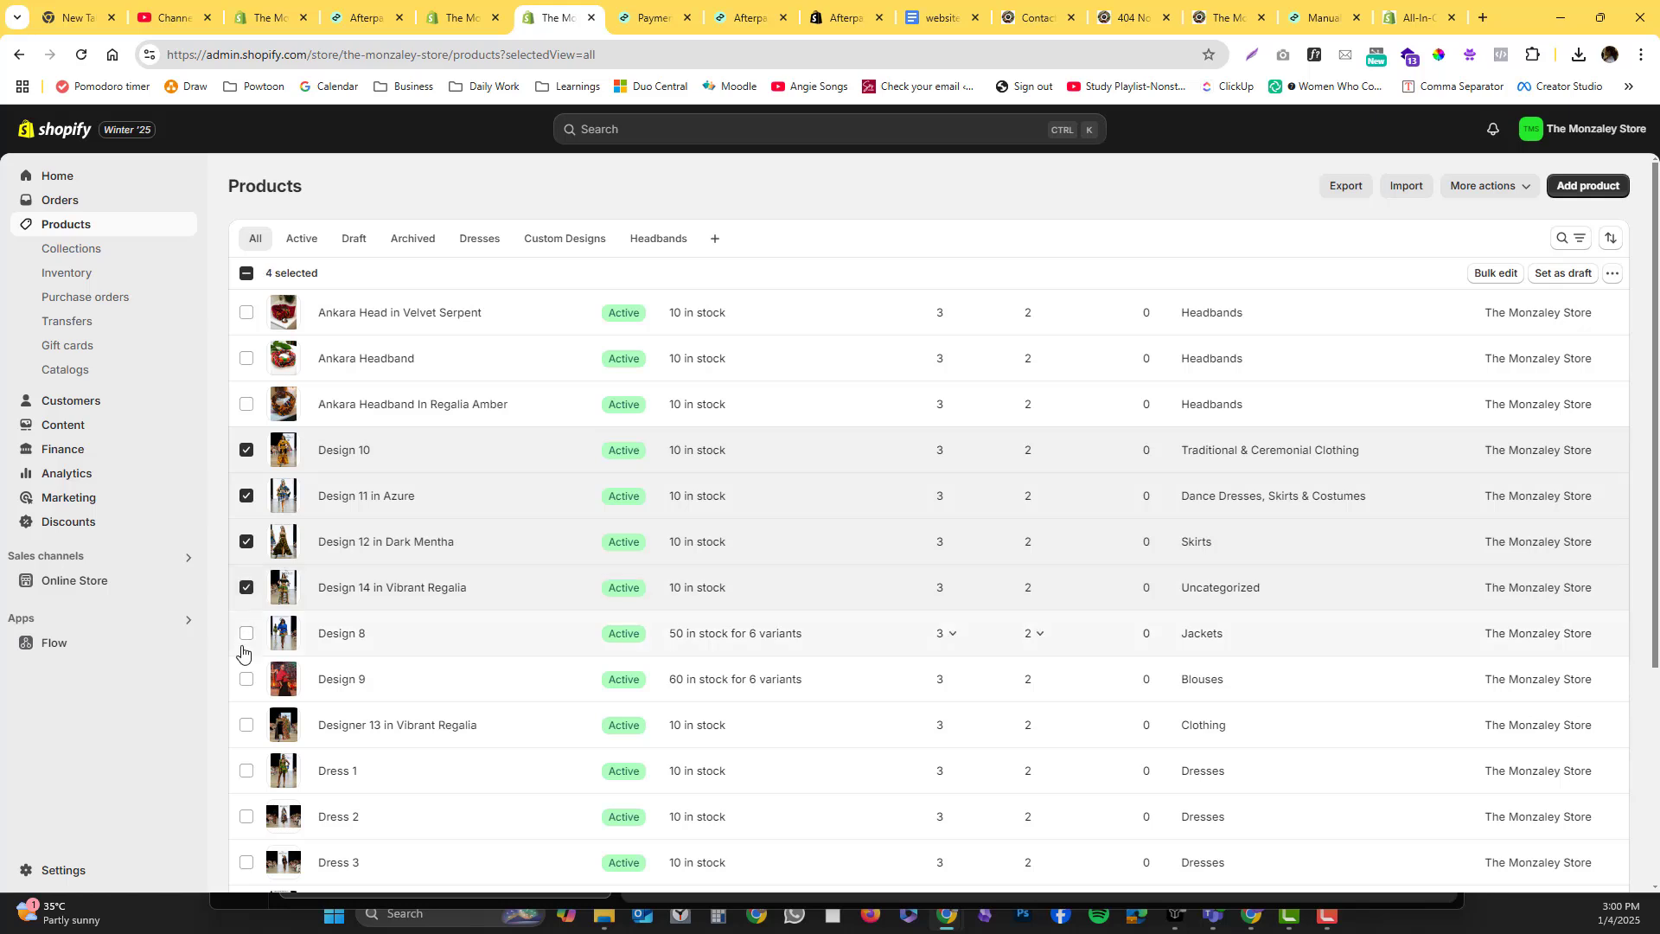
click(246, 274)
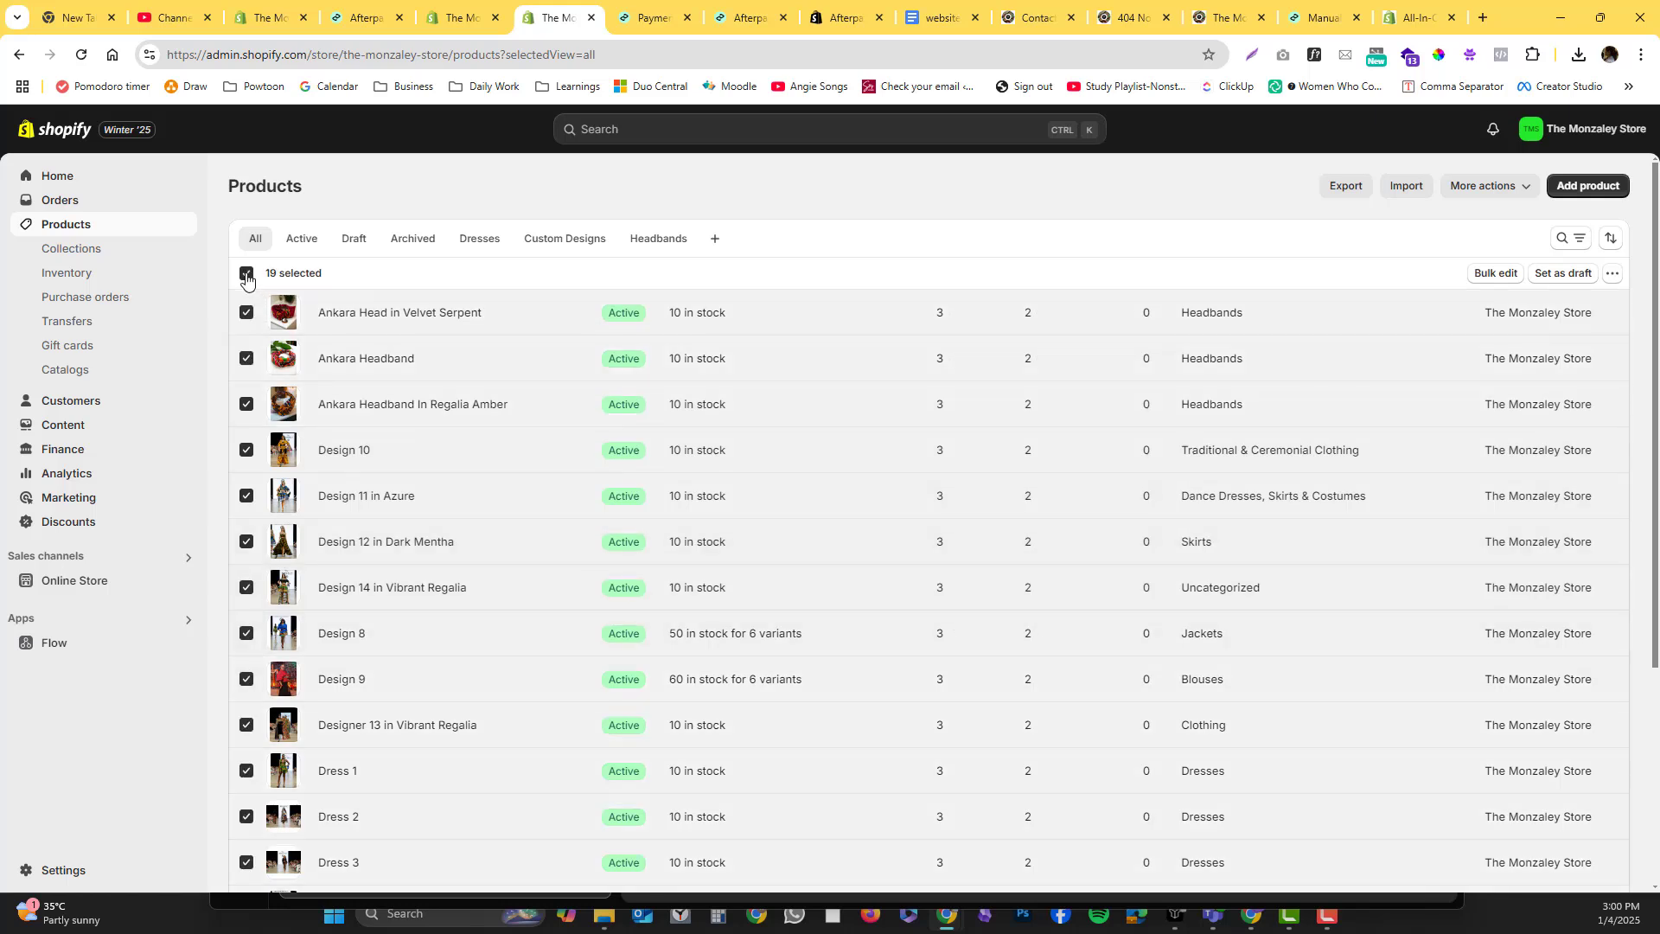
click(246, 275)
click(247, 274)
click(246, 312)
click(246, 358)
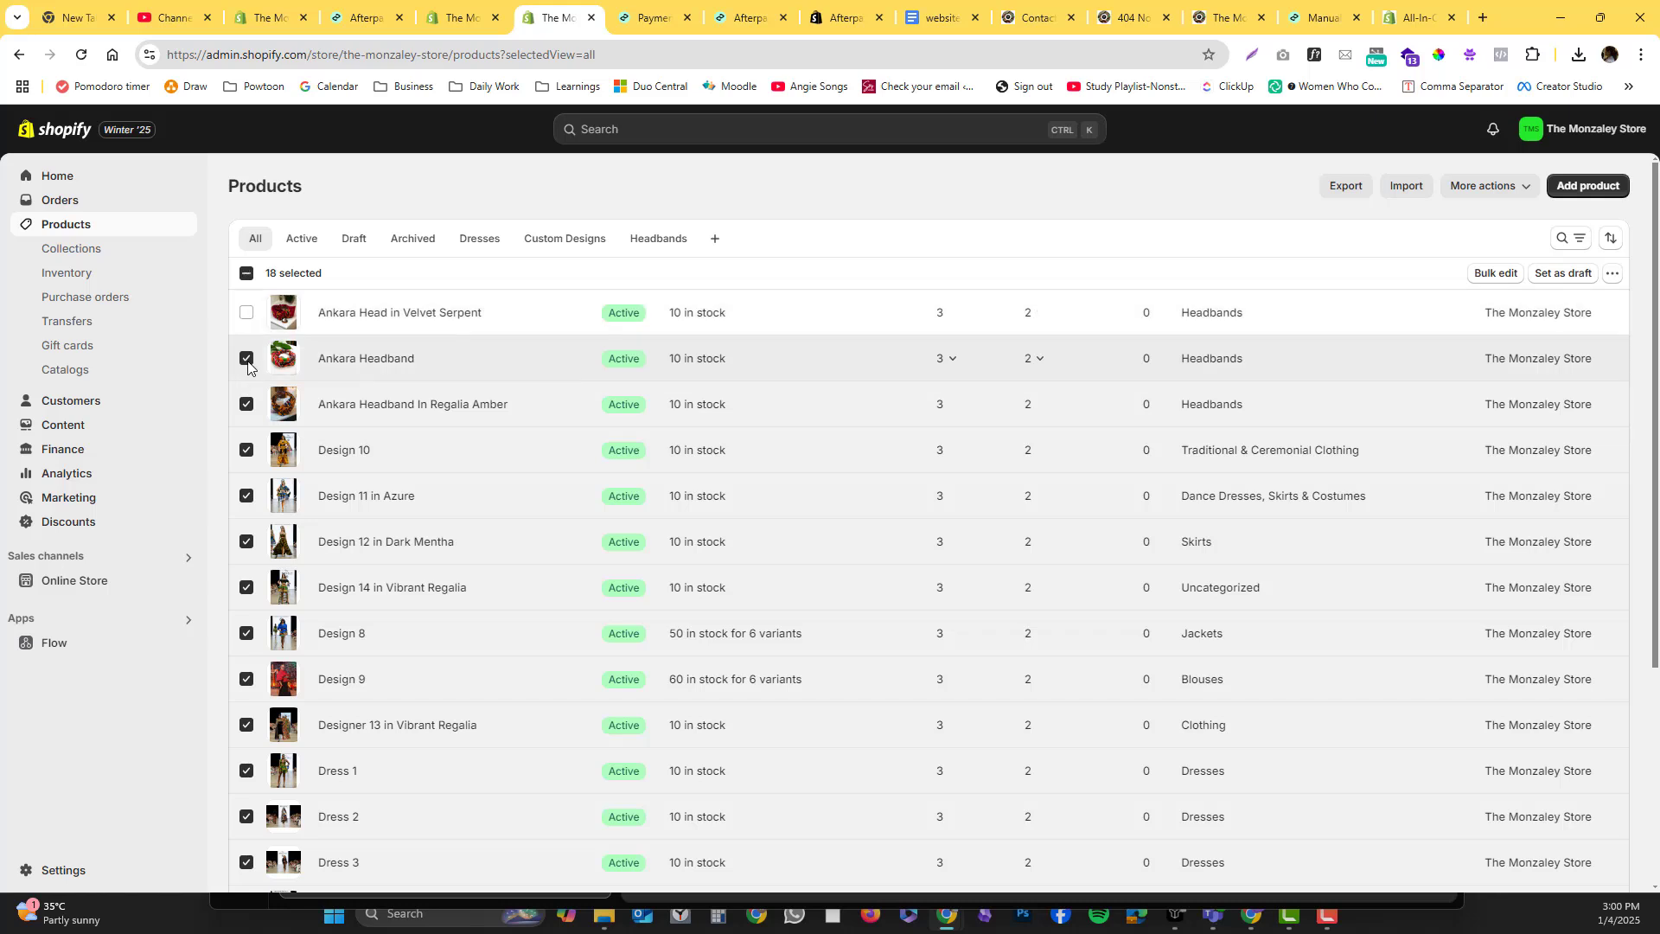
click(247, 274)
click(246, 274)
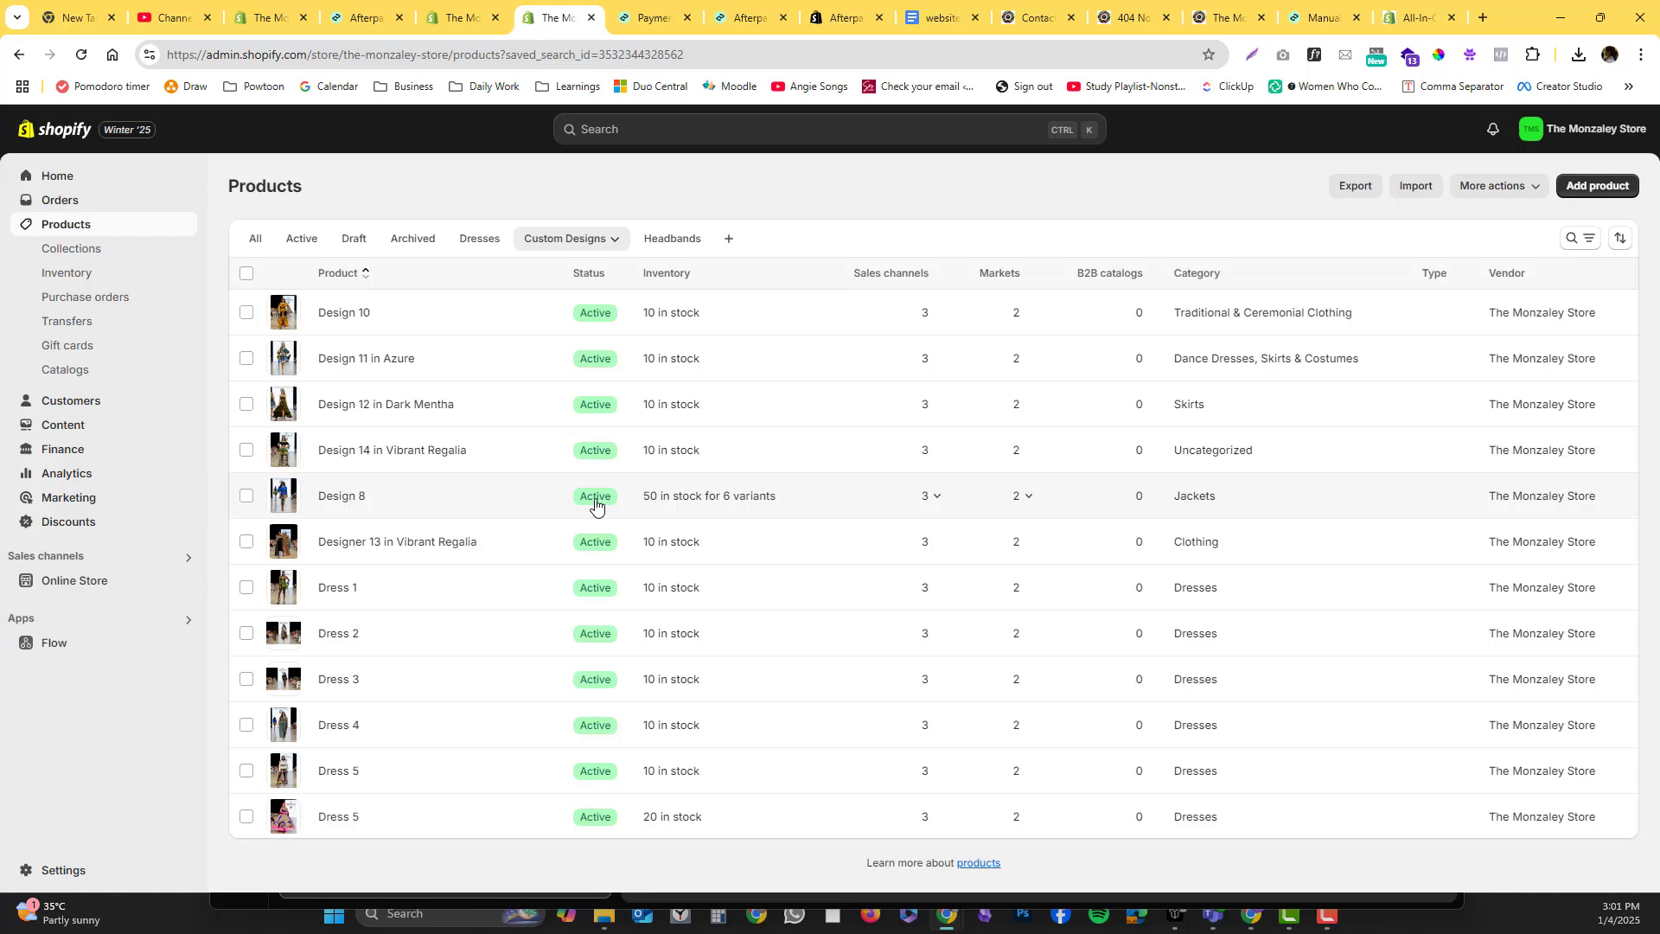
Step: Select all twelve custom-design products, view the bulk actions menu, then clear the selection
click(248, 274)
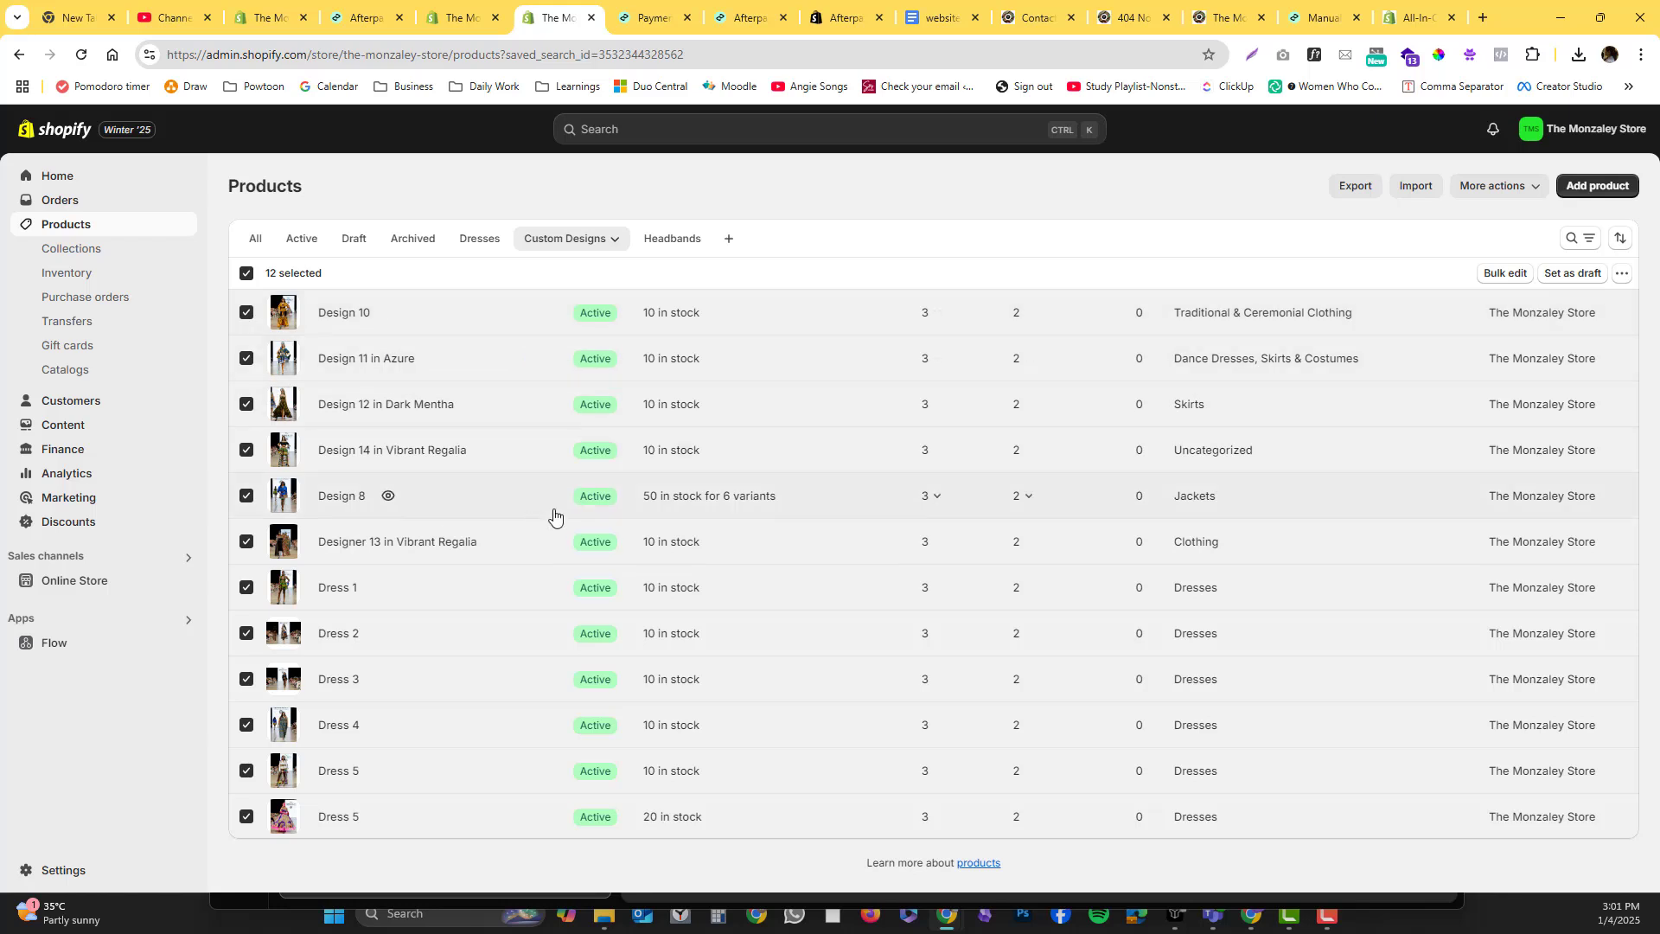
click(1622, 275)
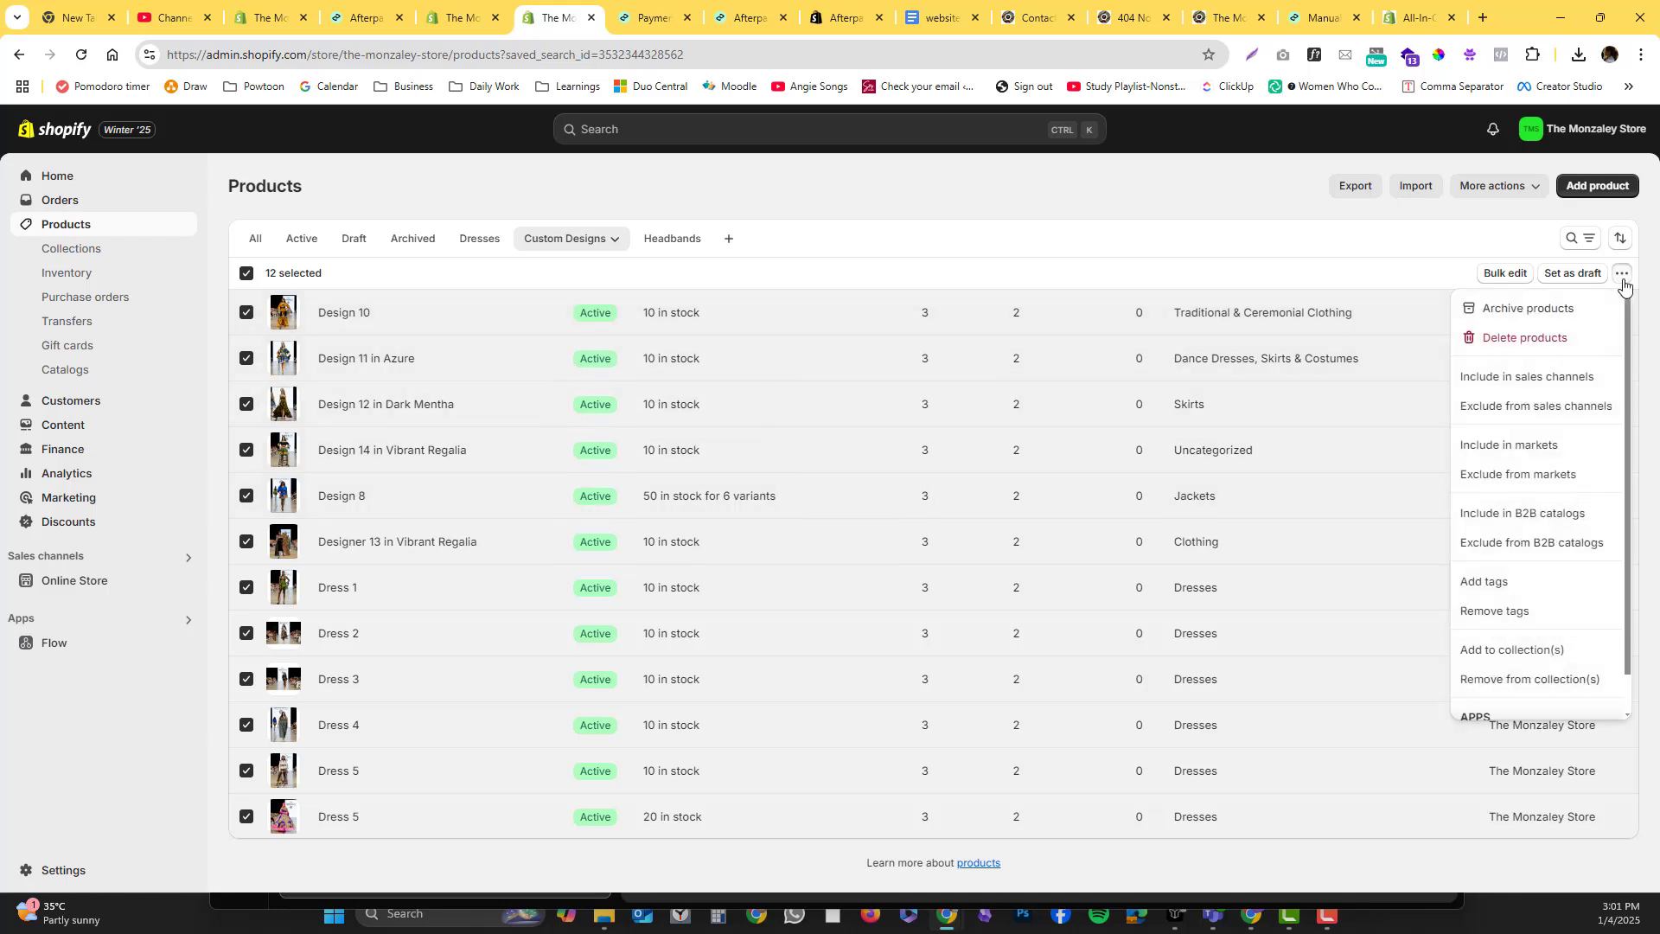
scroll(1562, 519, down, 1)
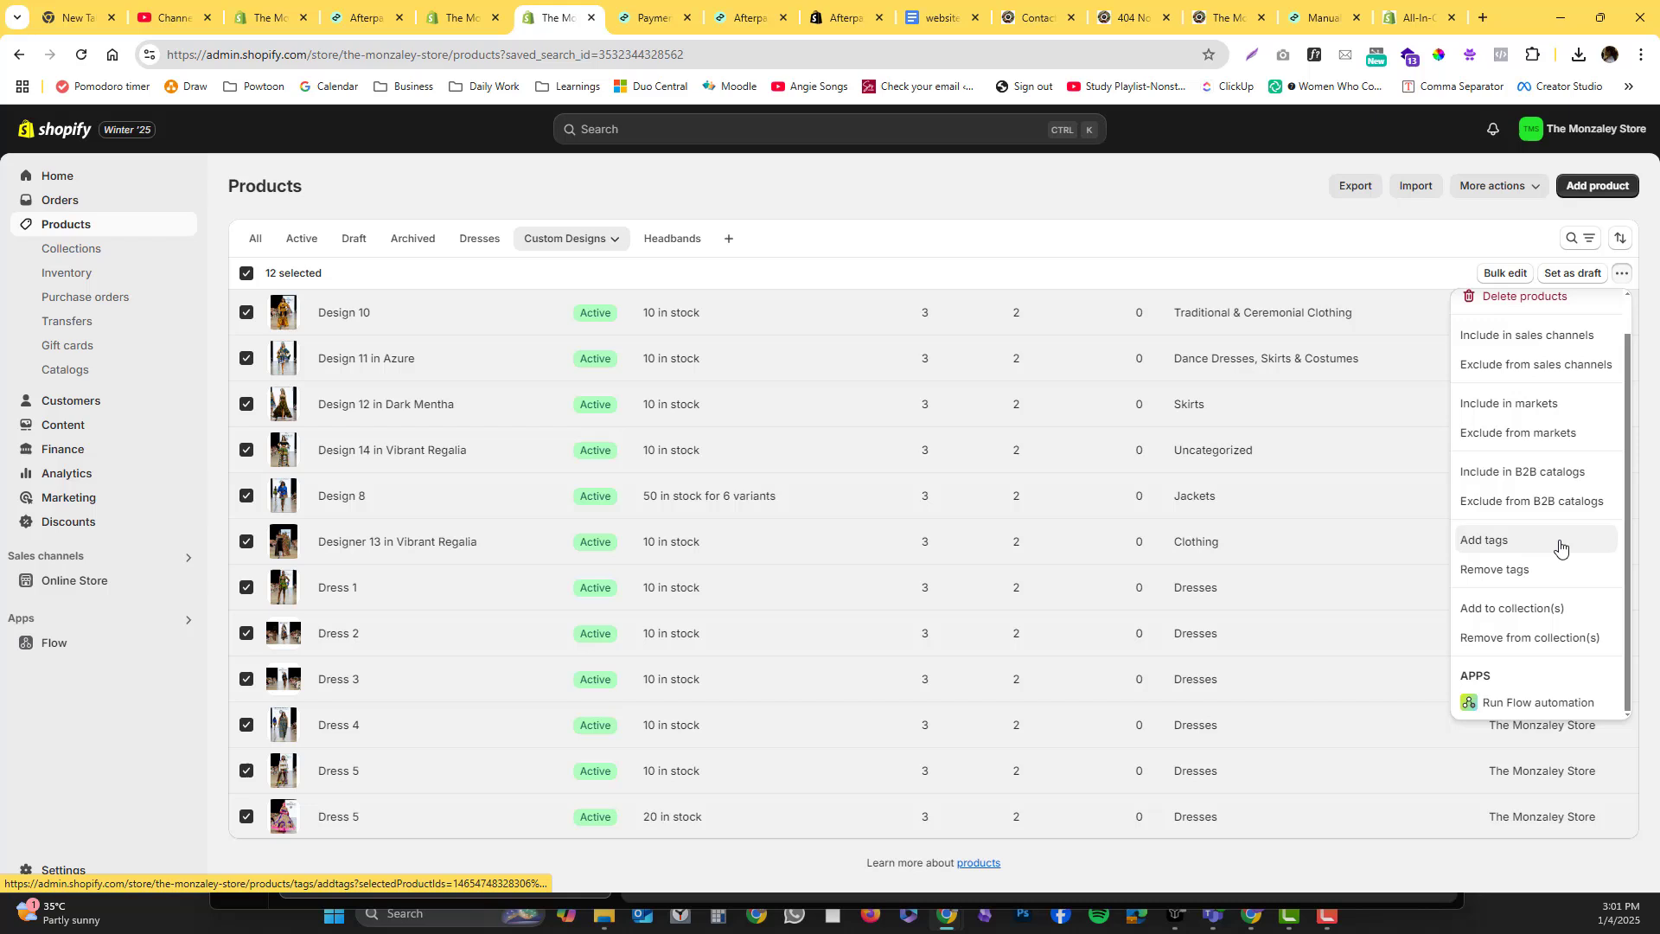
scroll(1561, 549, up, 1)
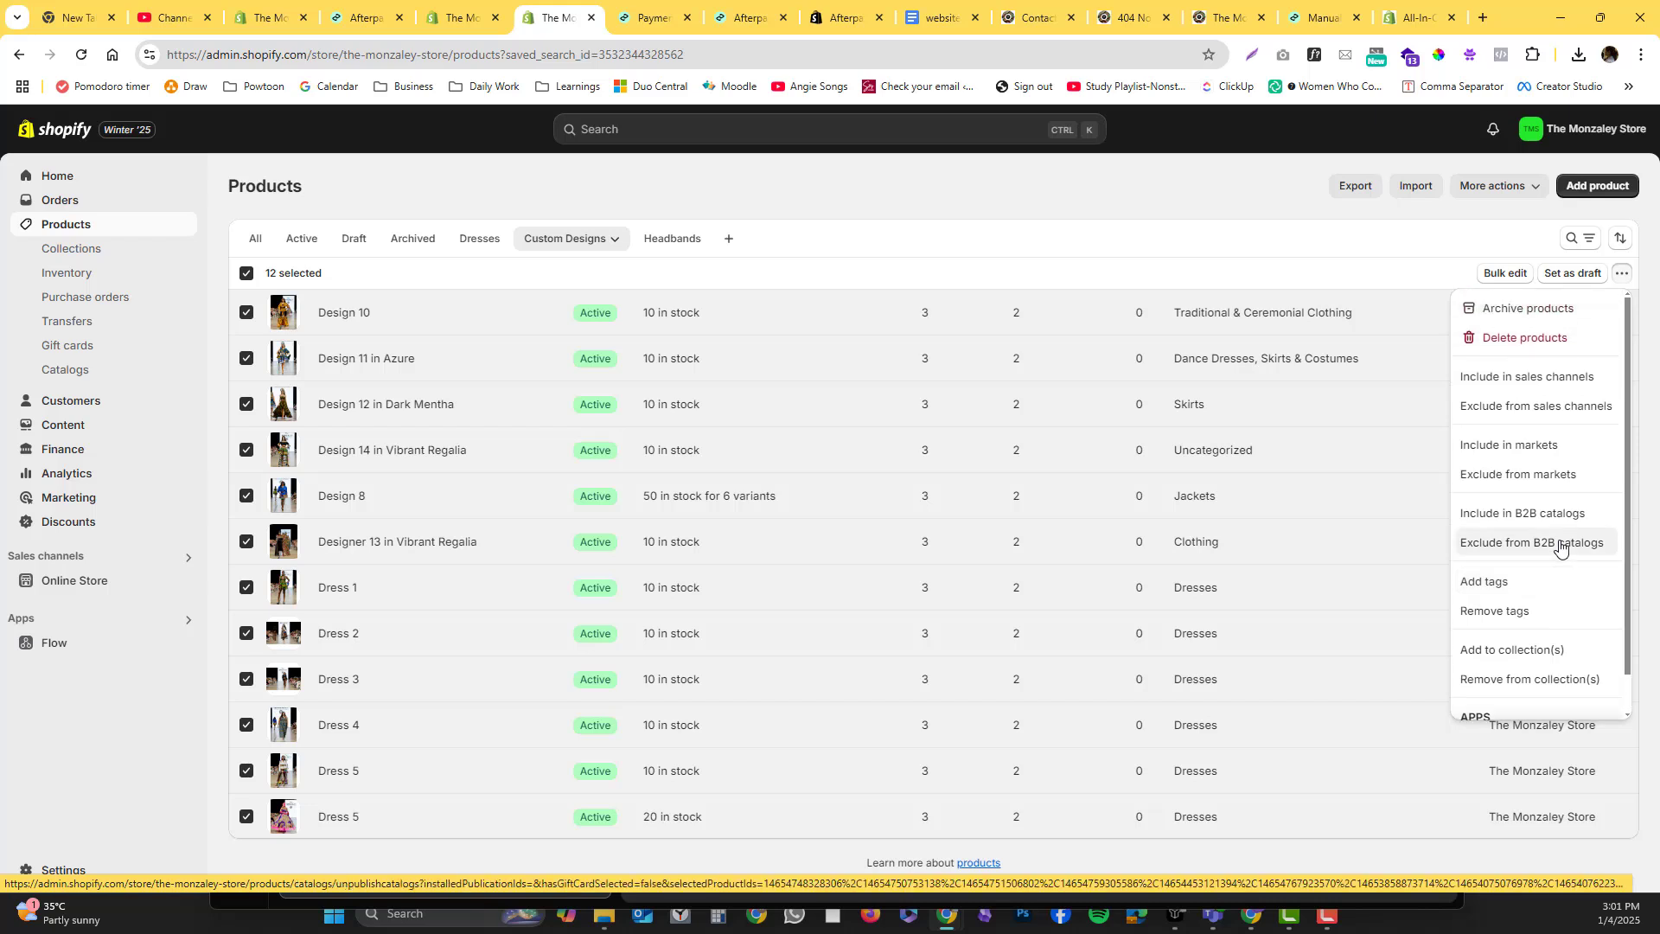
scroll(1561, 549, down, 1)
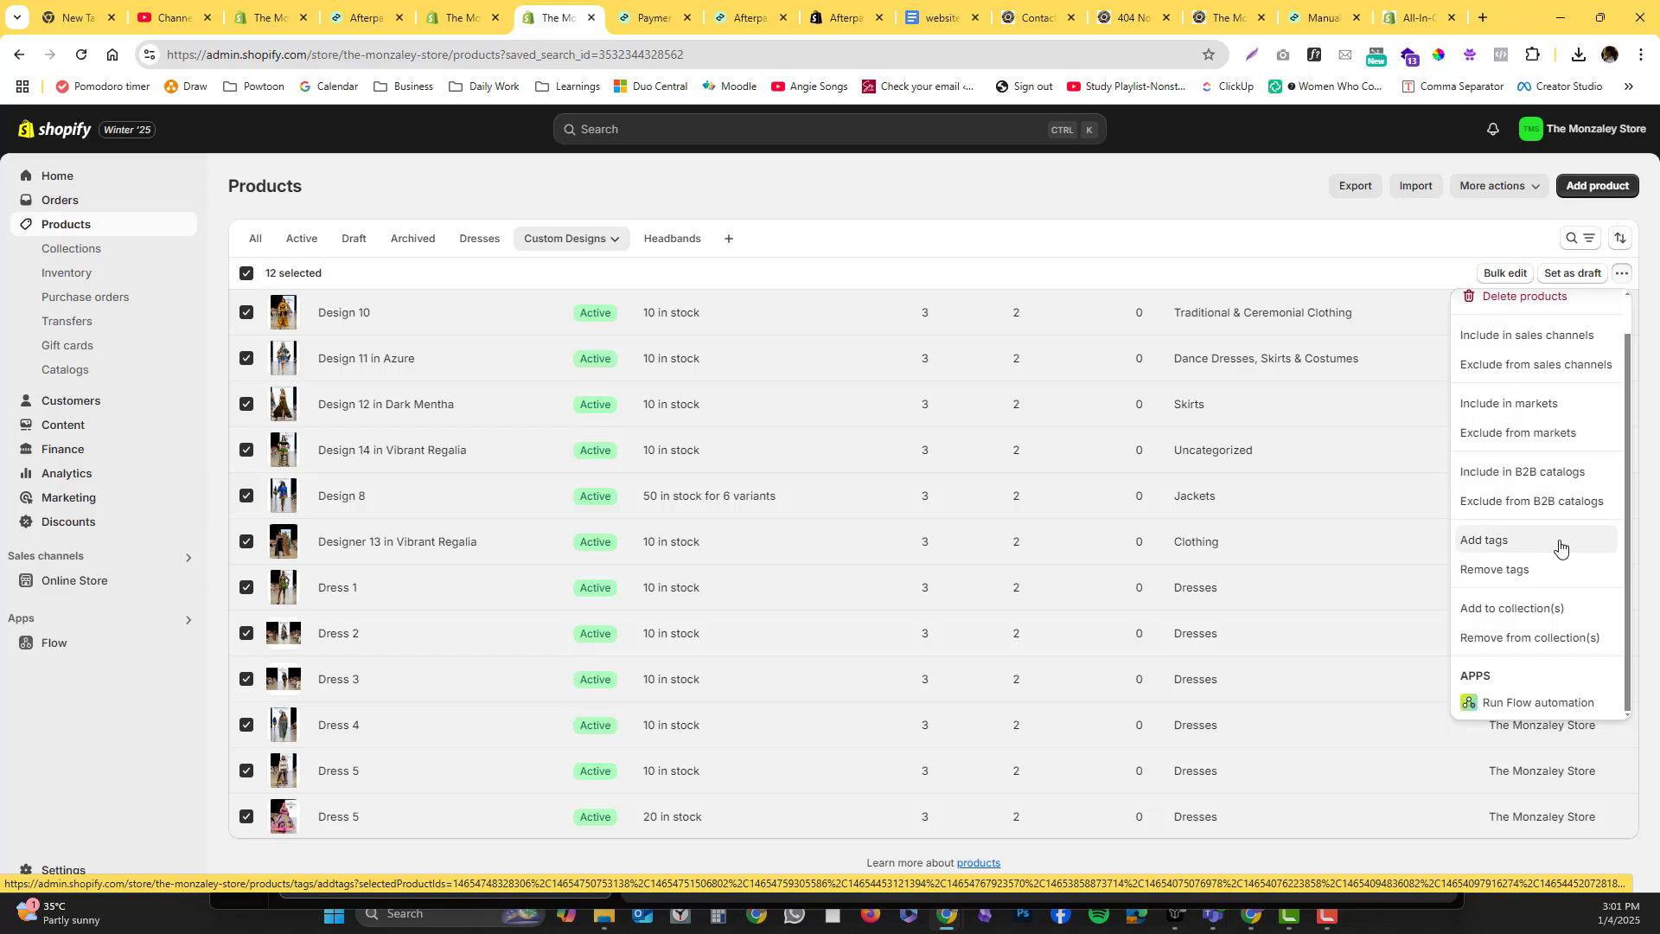
scroll(1561, 547, up, 1)
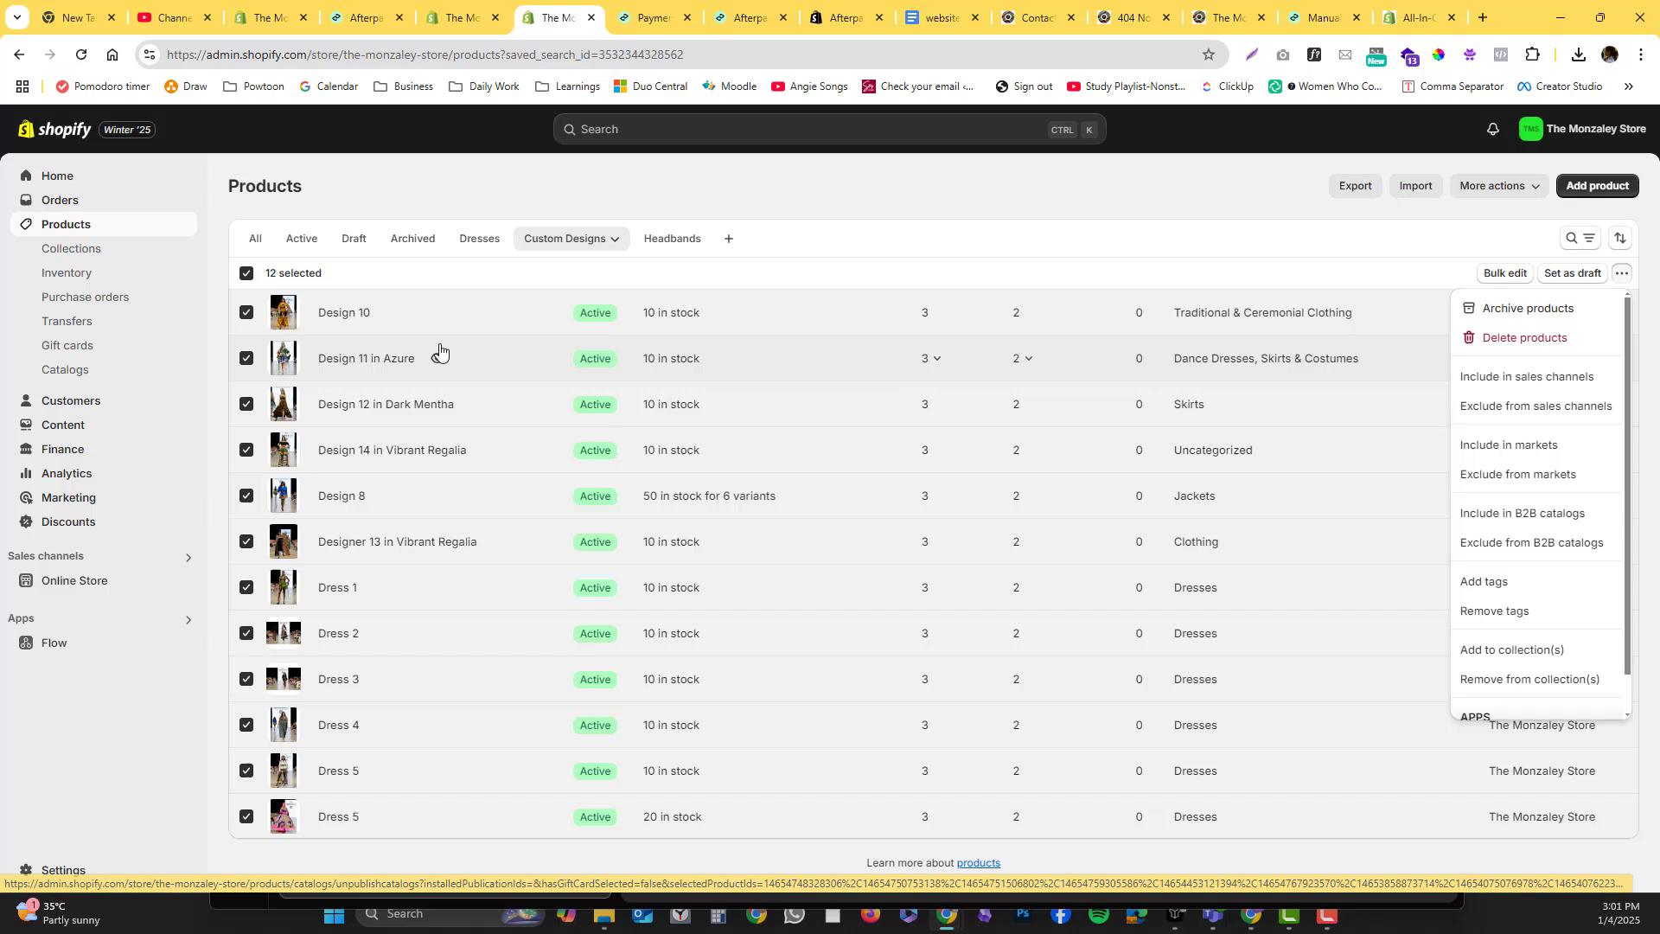
click(240, 275)
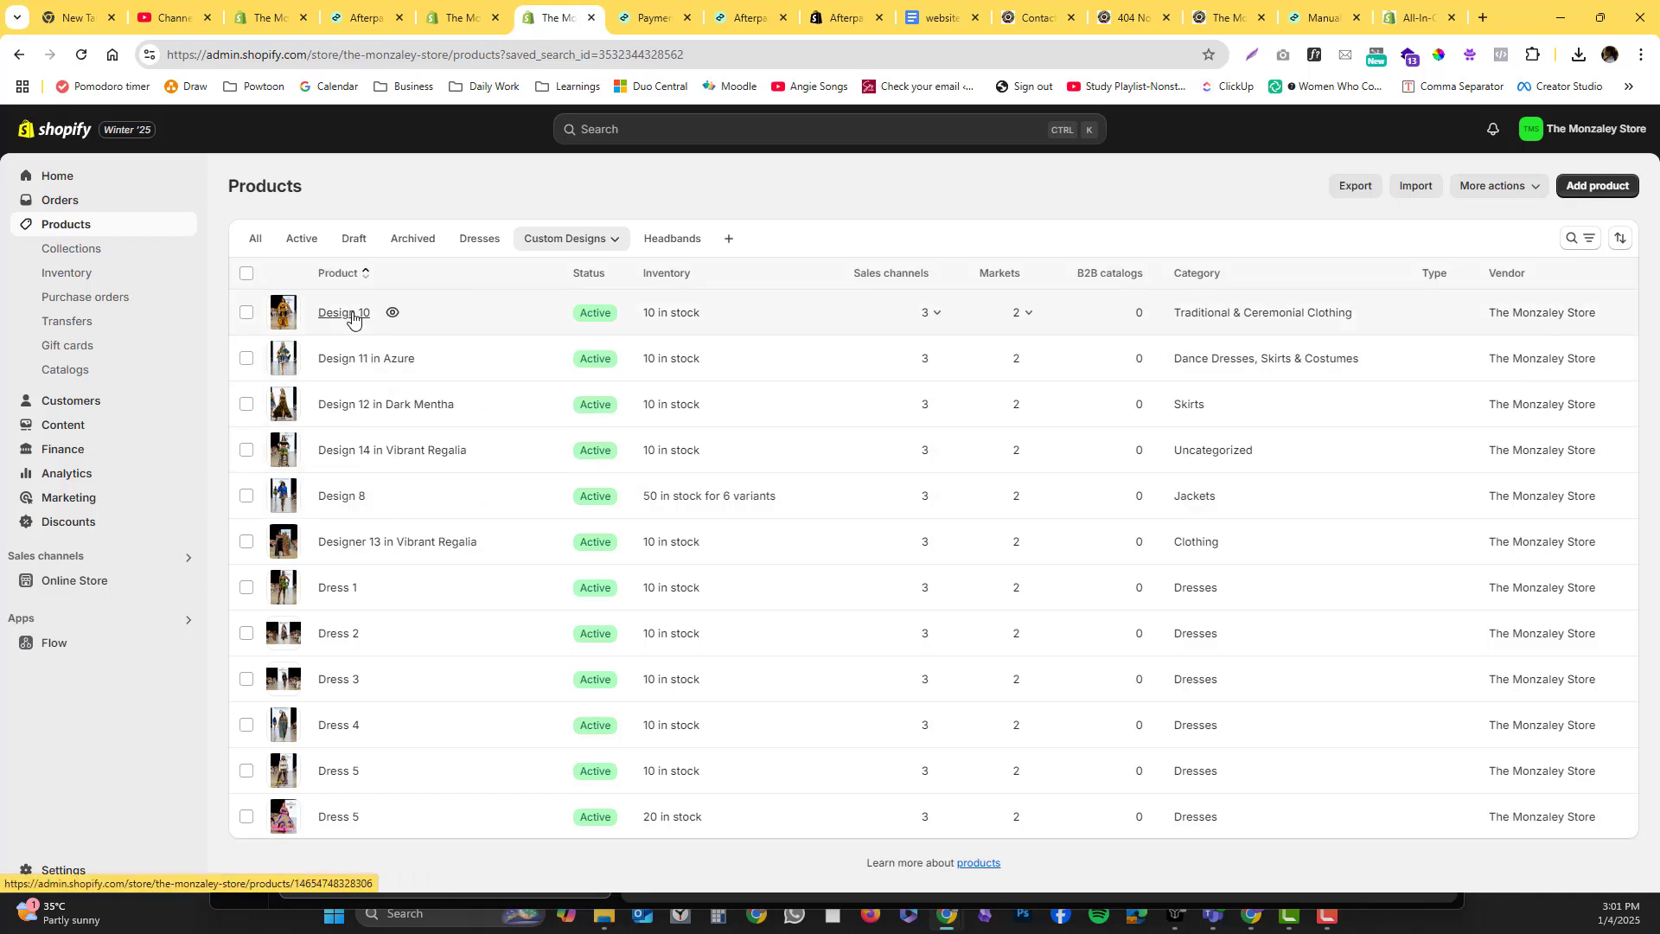
Step: Assign the pre-order-product template to Design 10 and save
click(681, 338)
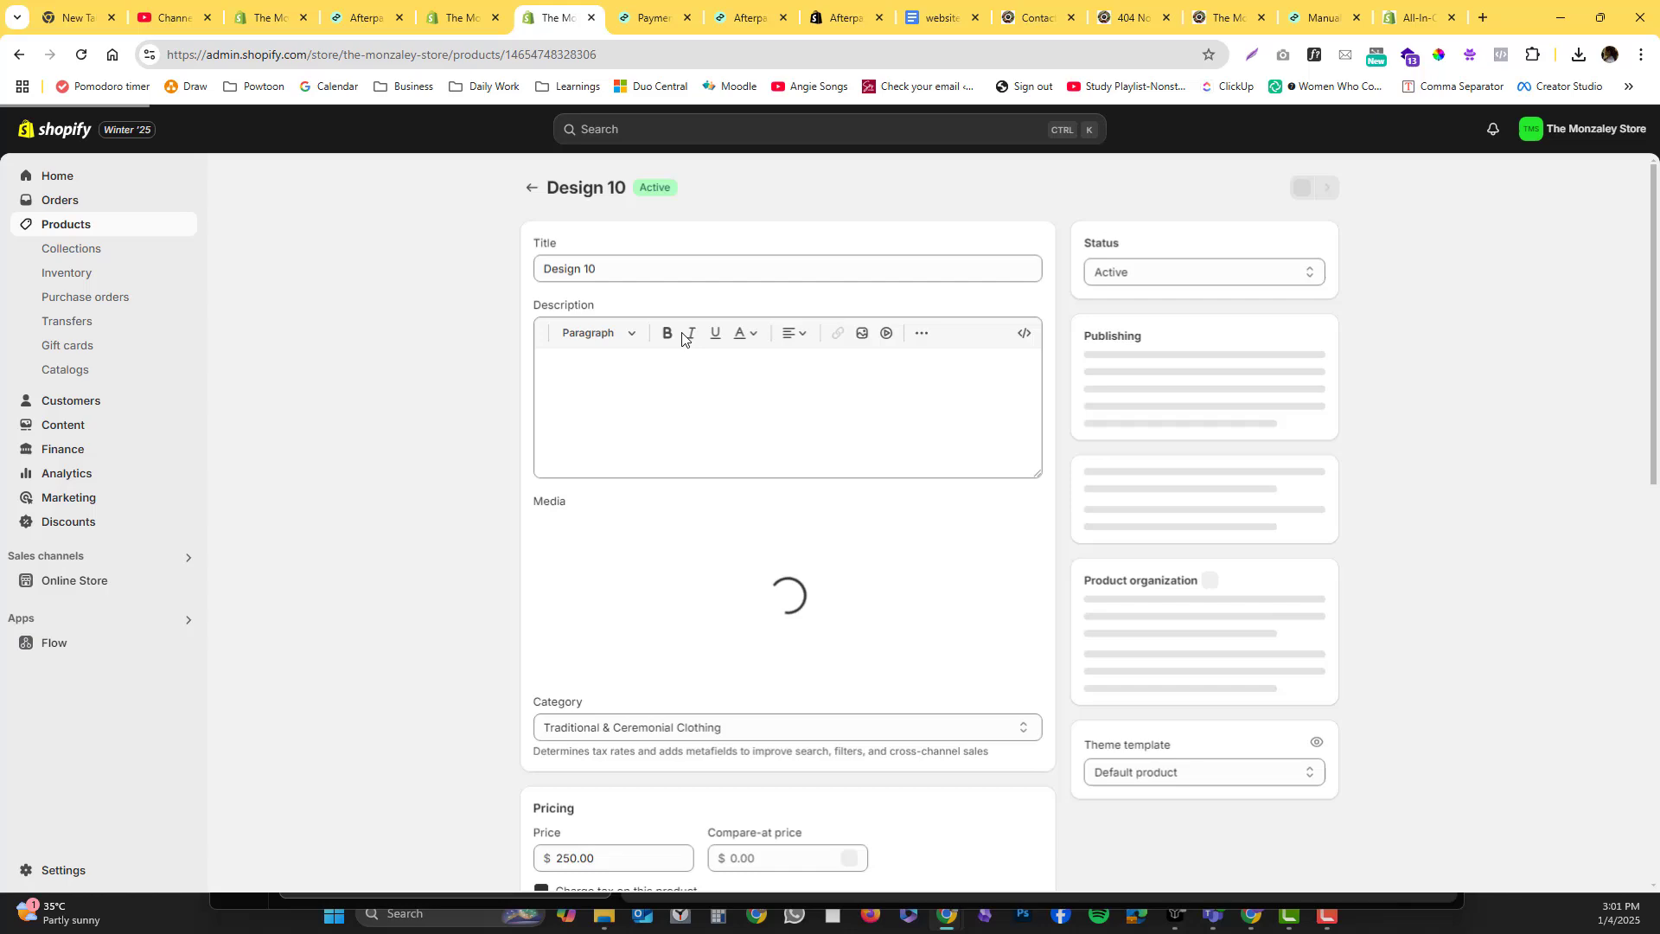
scroll(1171, 737, down, 9)
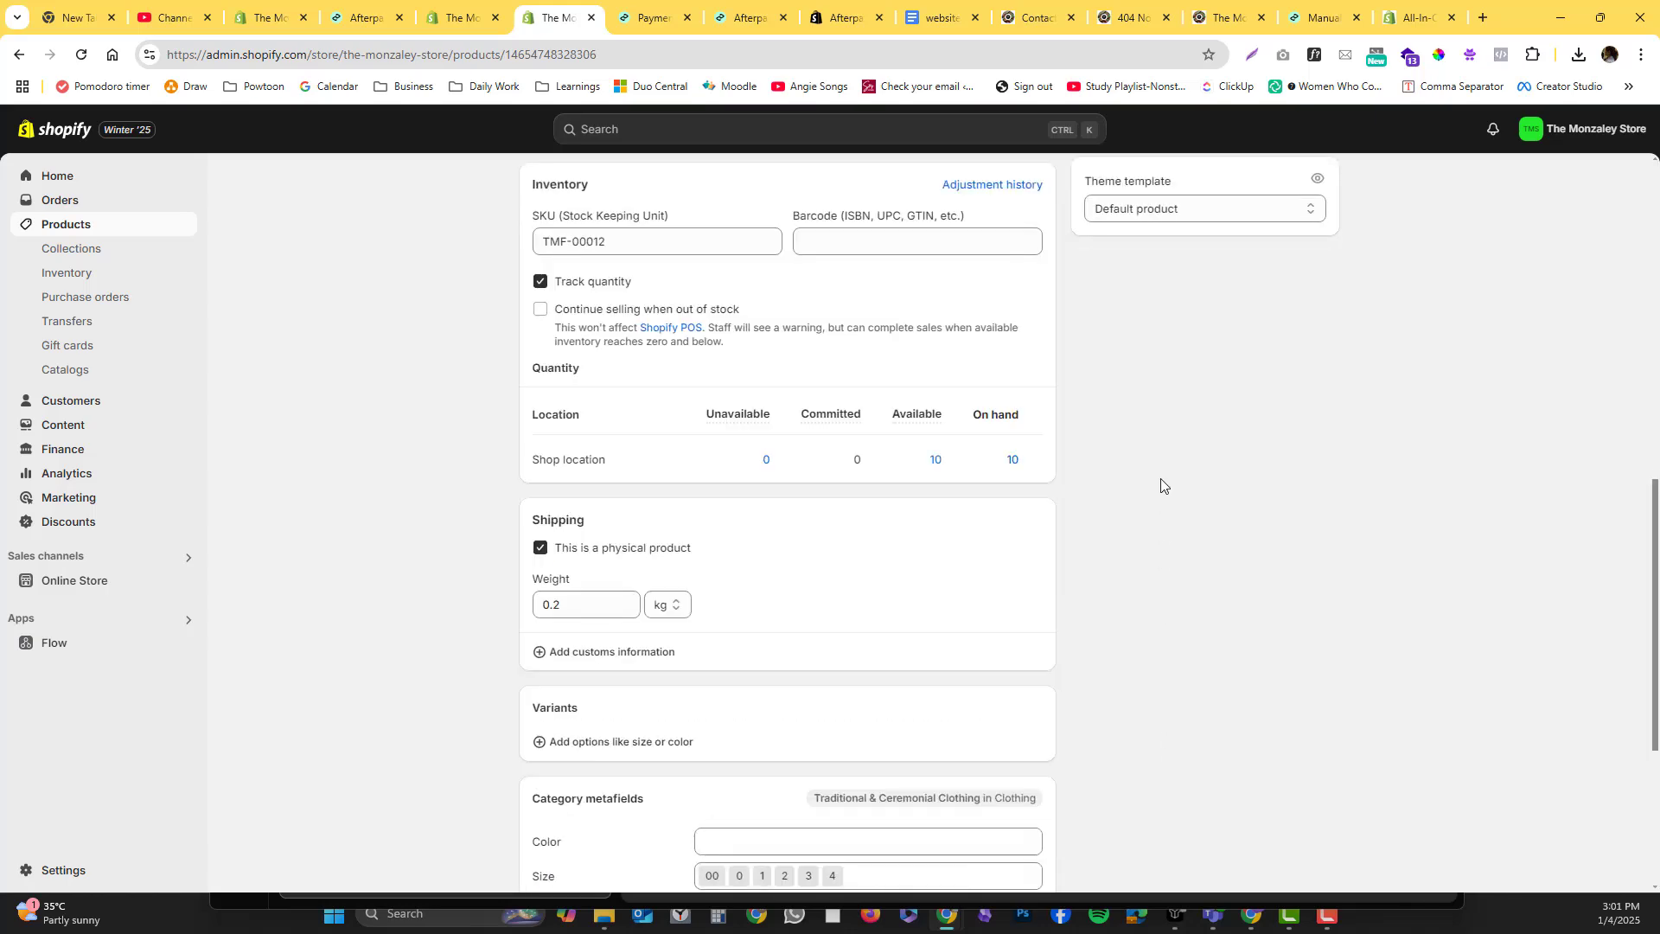
scroll(1160, 482, up, 5)
click(1138, 645)
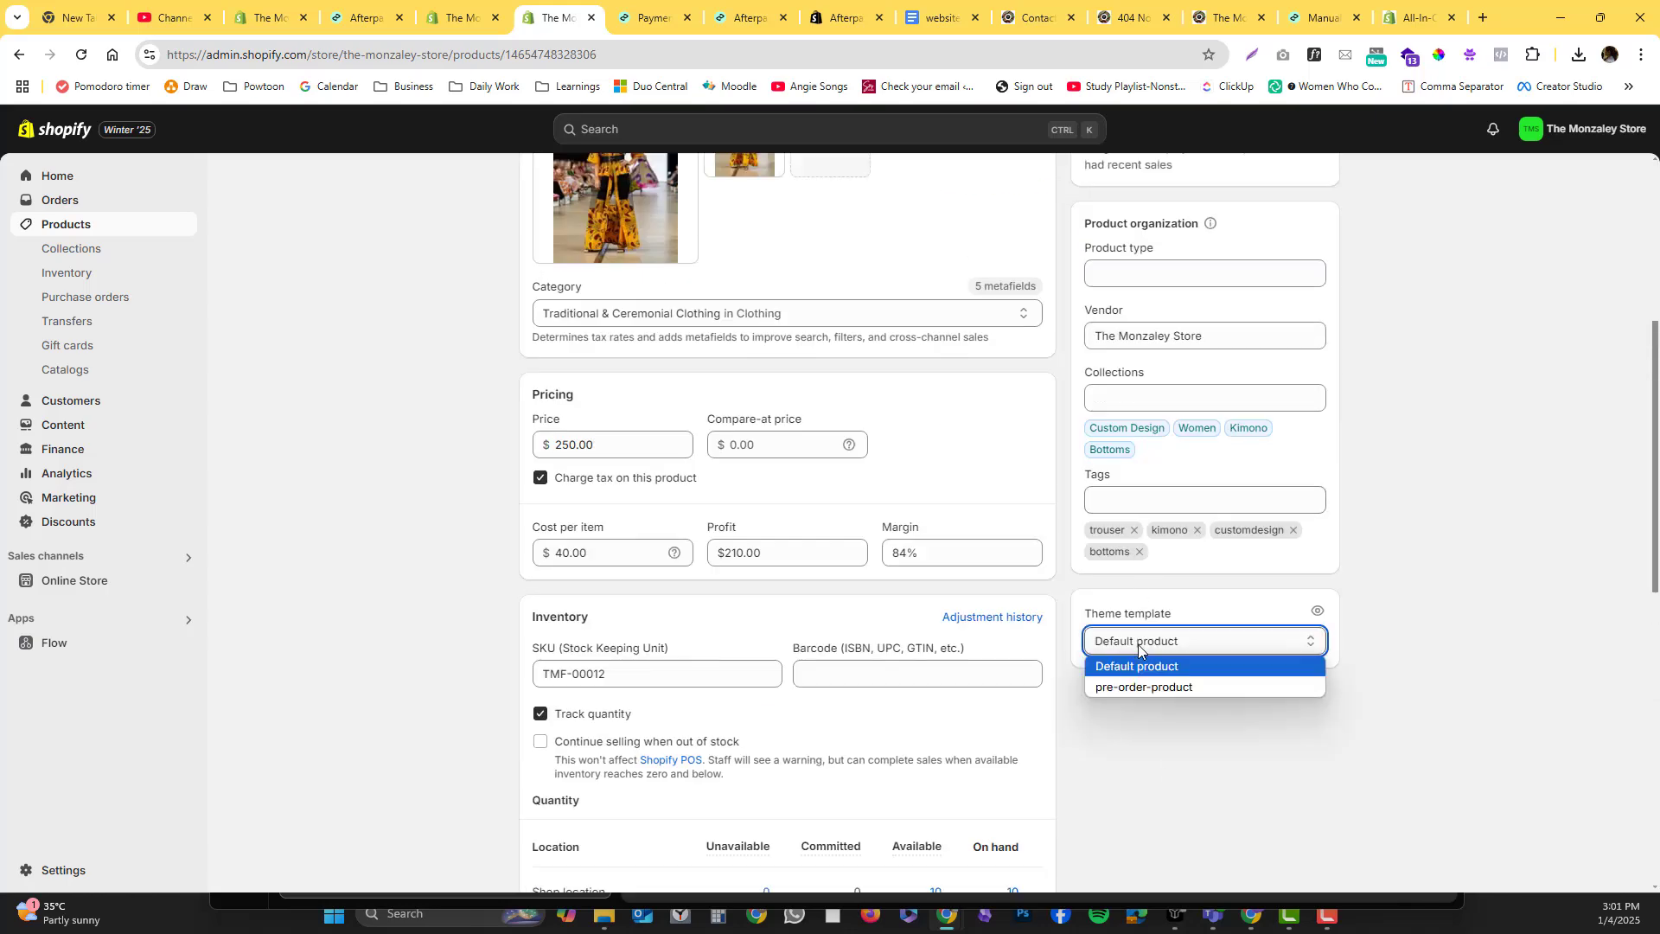
click(1141, 686)
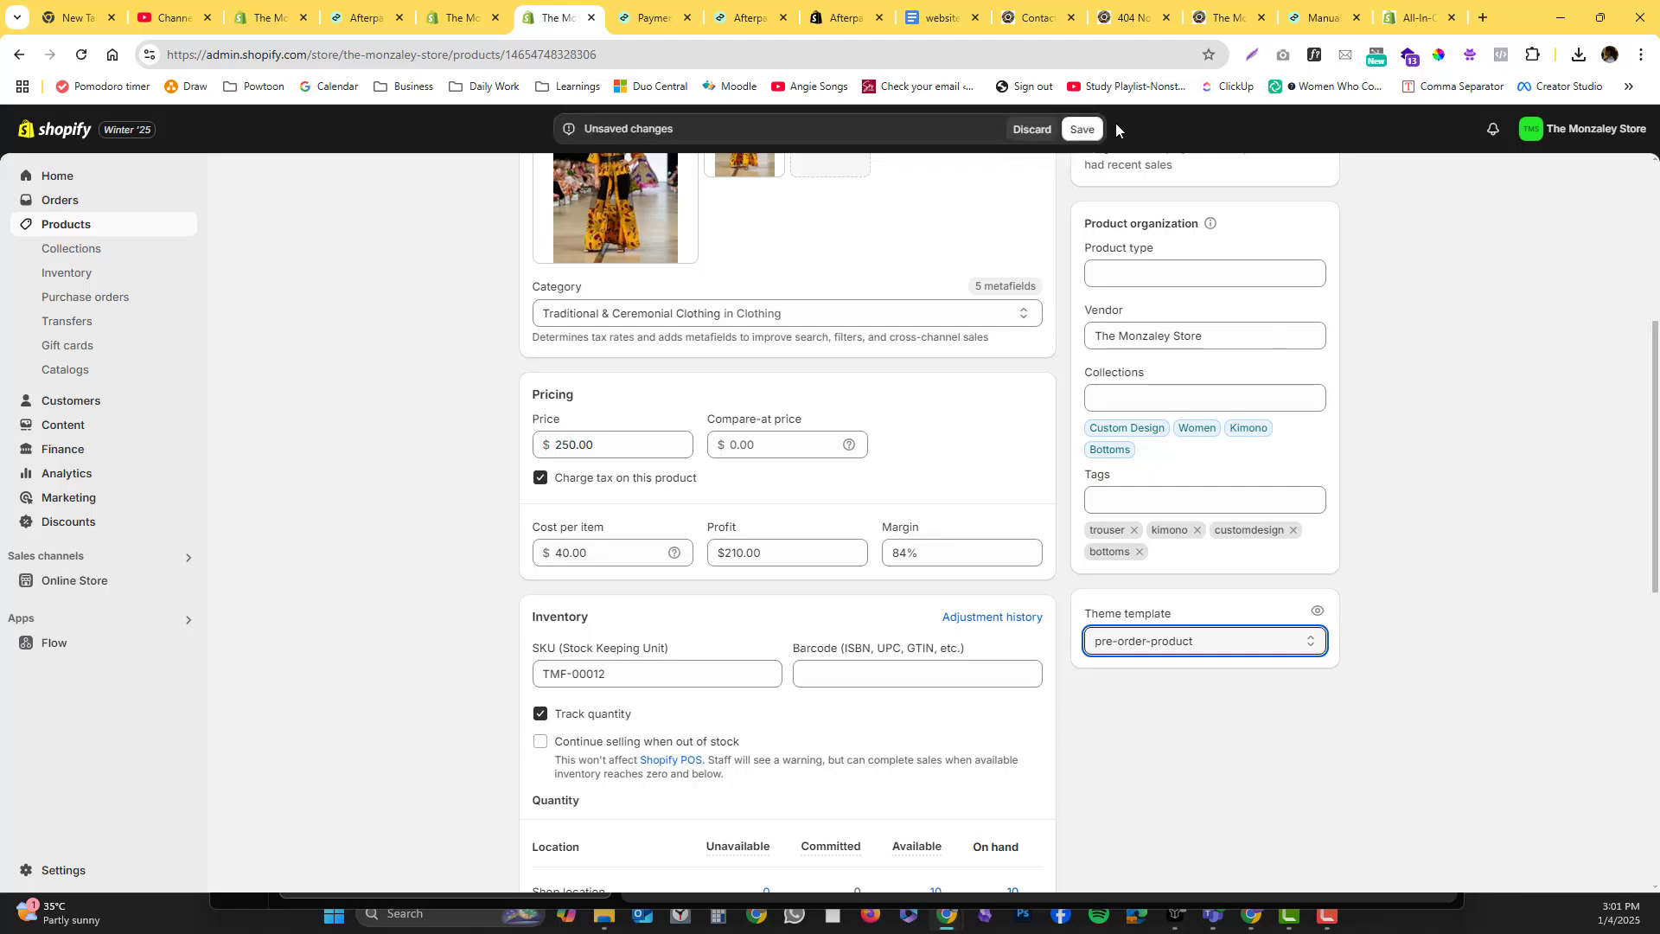
click(1083, 128)
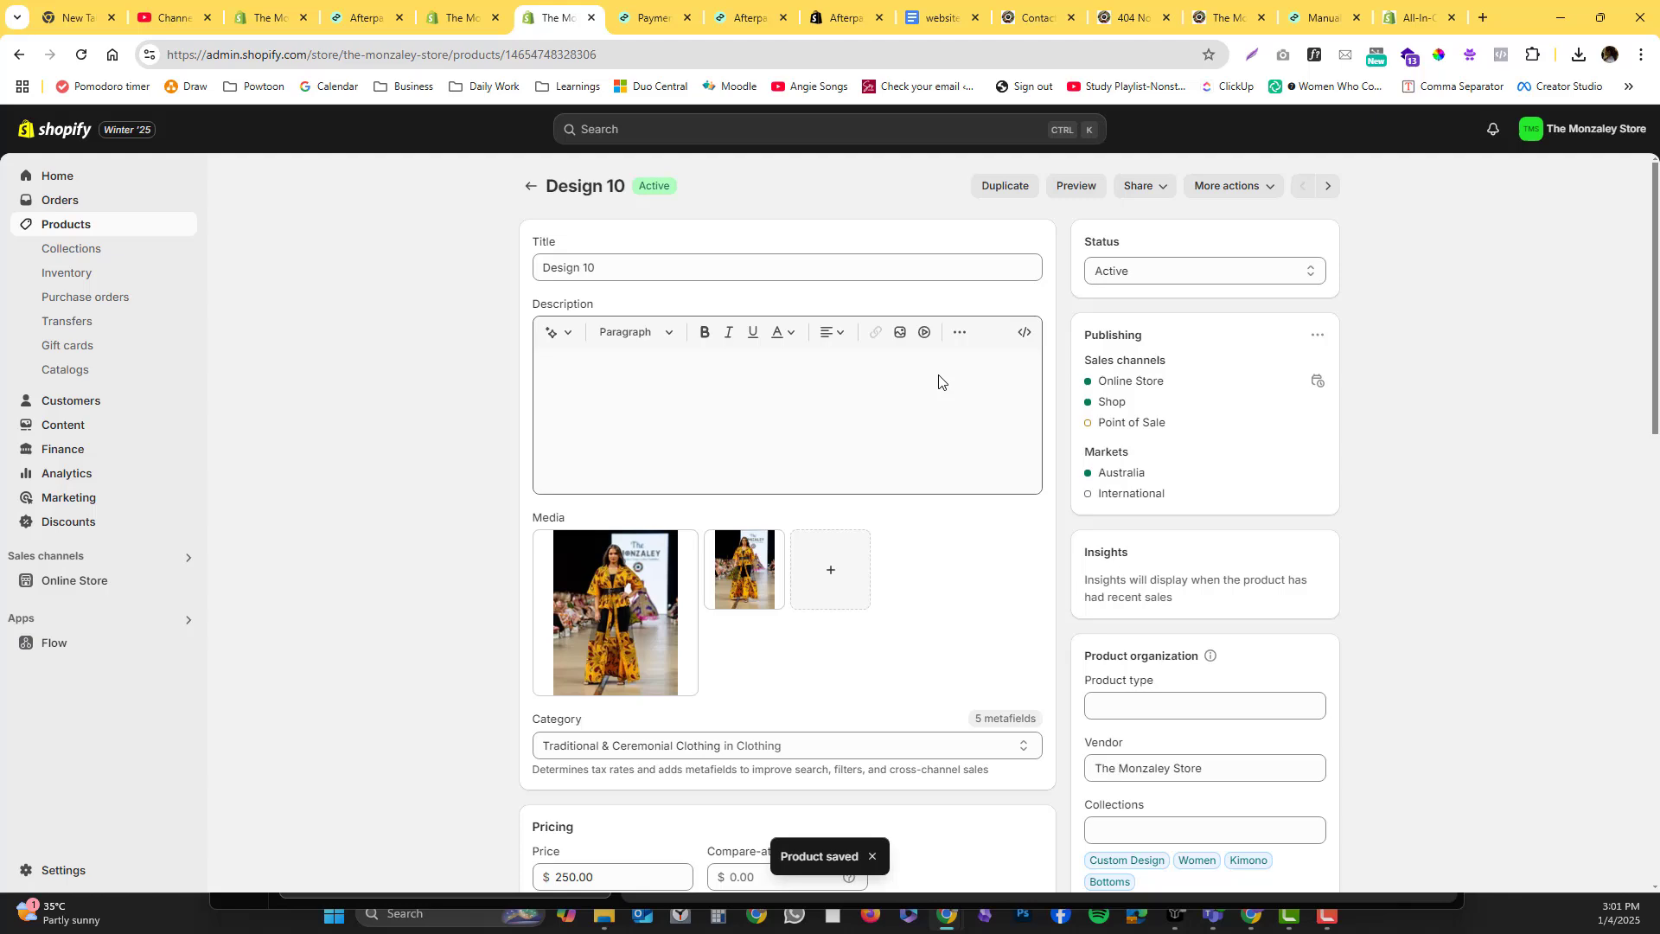
Step: Assign pre-order-product to Design 11 in Azure and save
click(1328, 186)
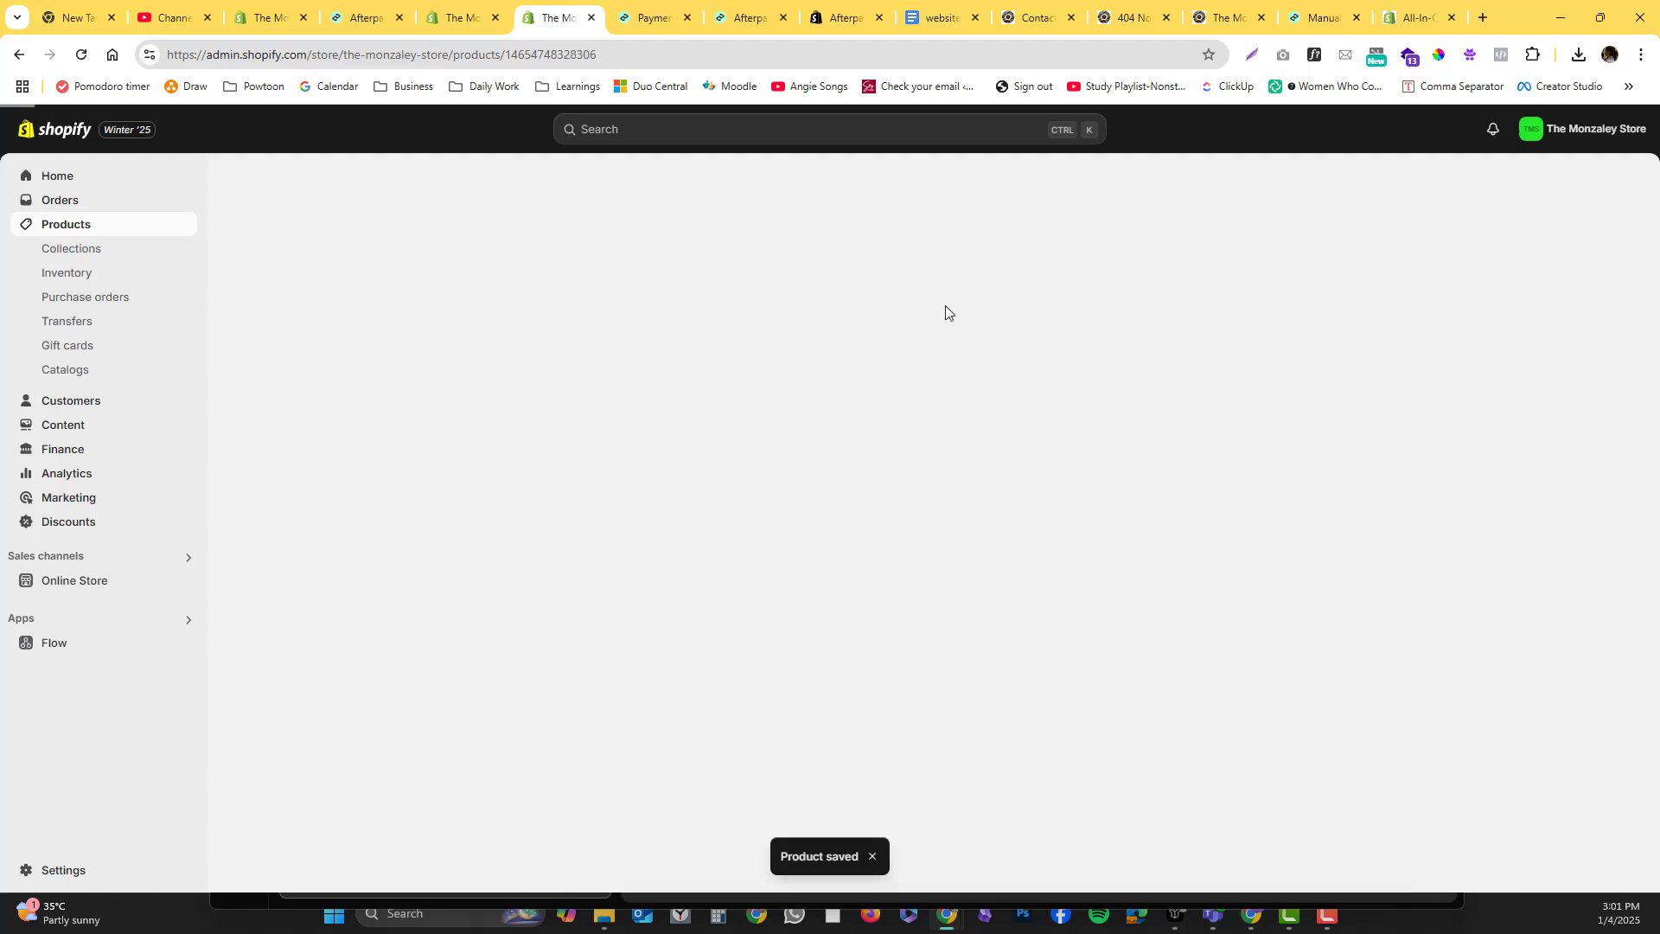
scroll(1097, 512, down, 5)
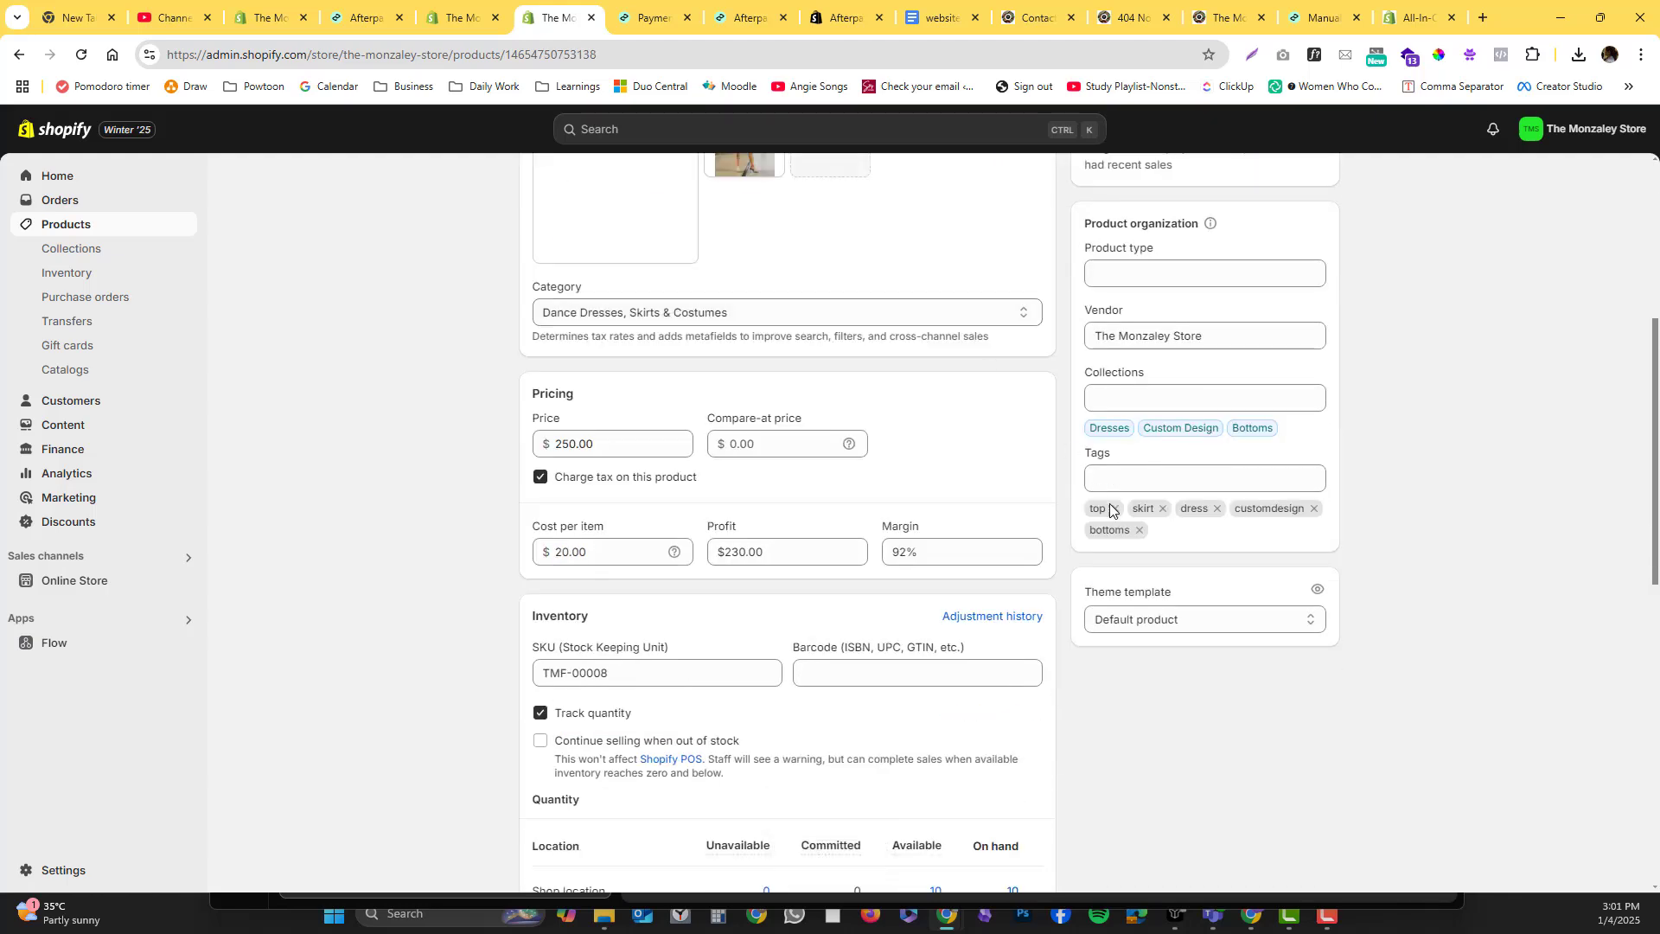
click(1143, 637)
click(1143, 658)
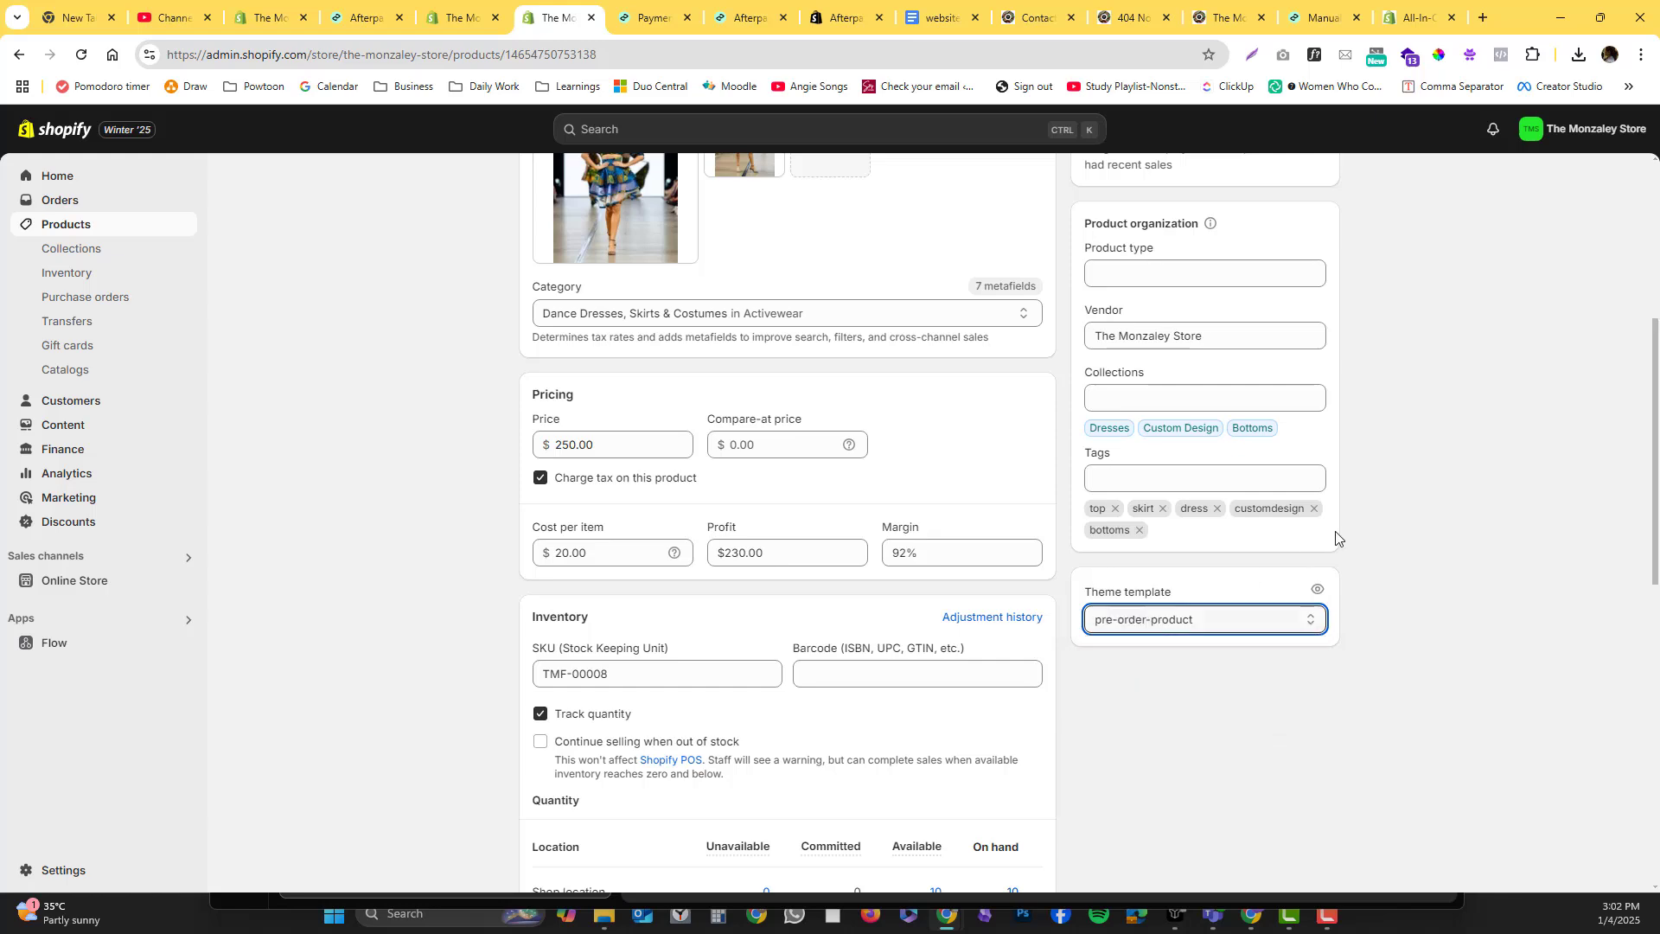
click(1082, 129)
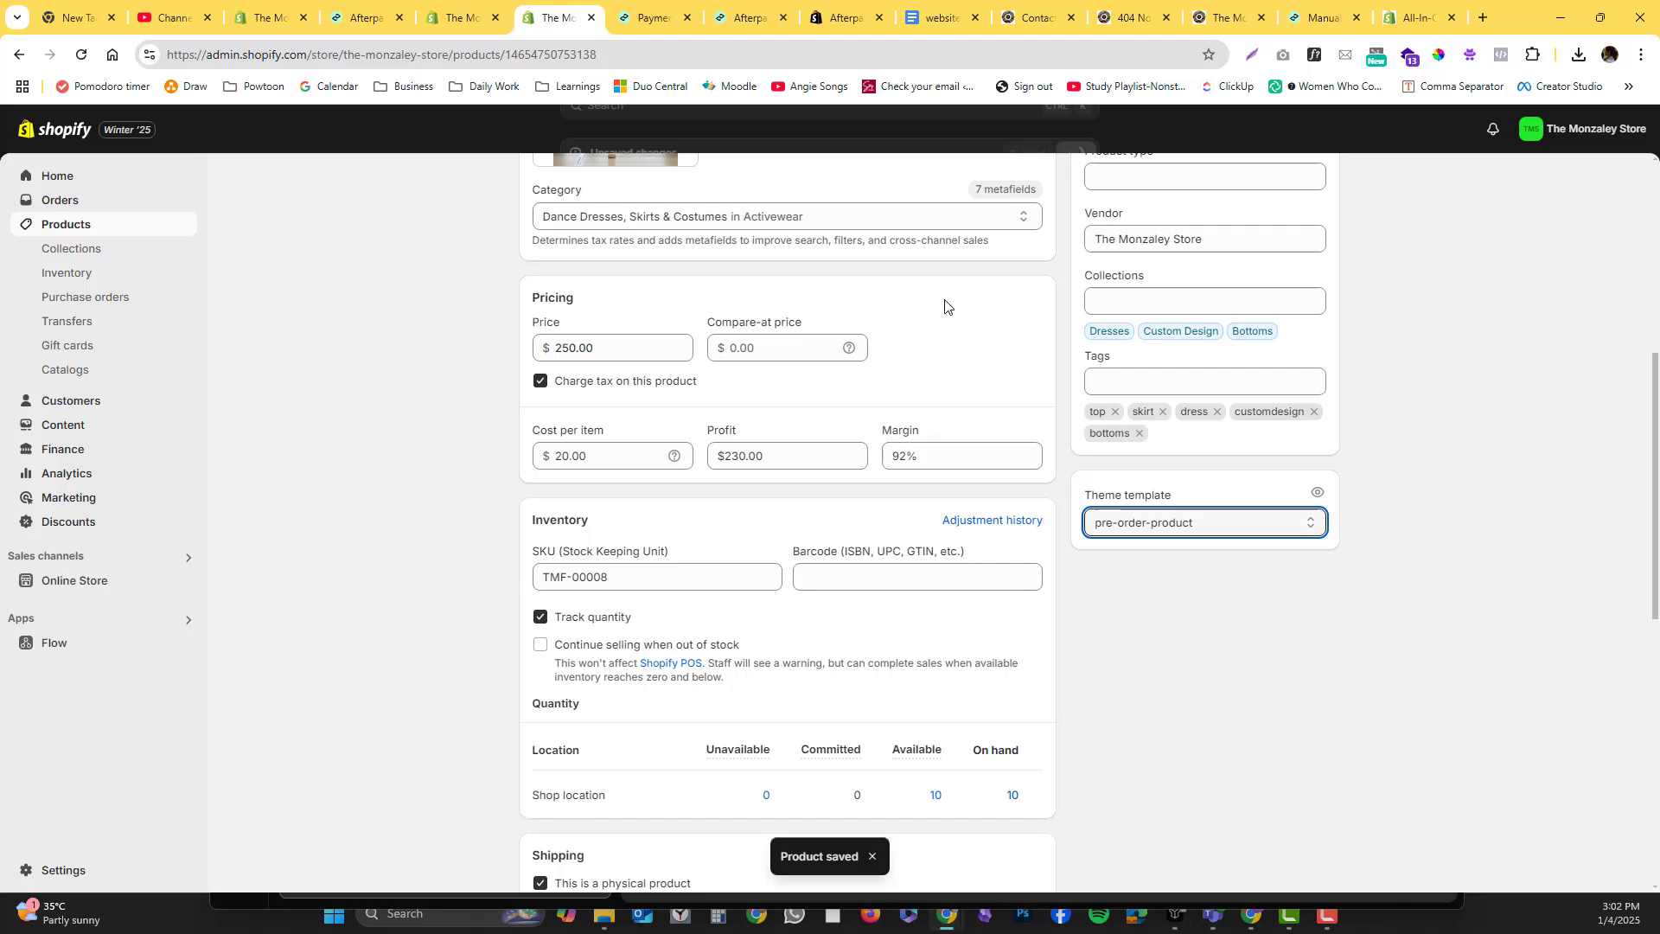
Step: Assign pre-order-product to Design 12 in Dark Mentha and save
click(1328, 186)
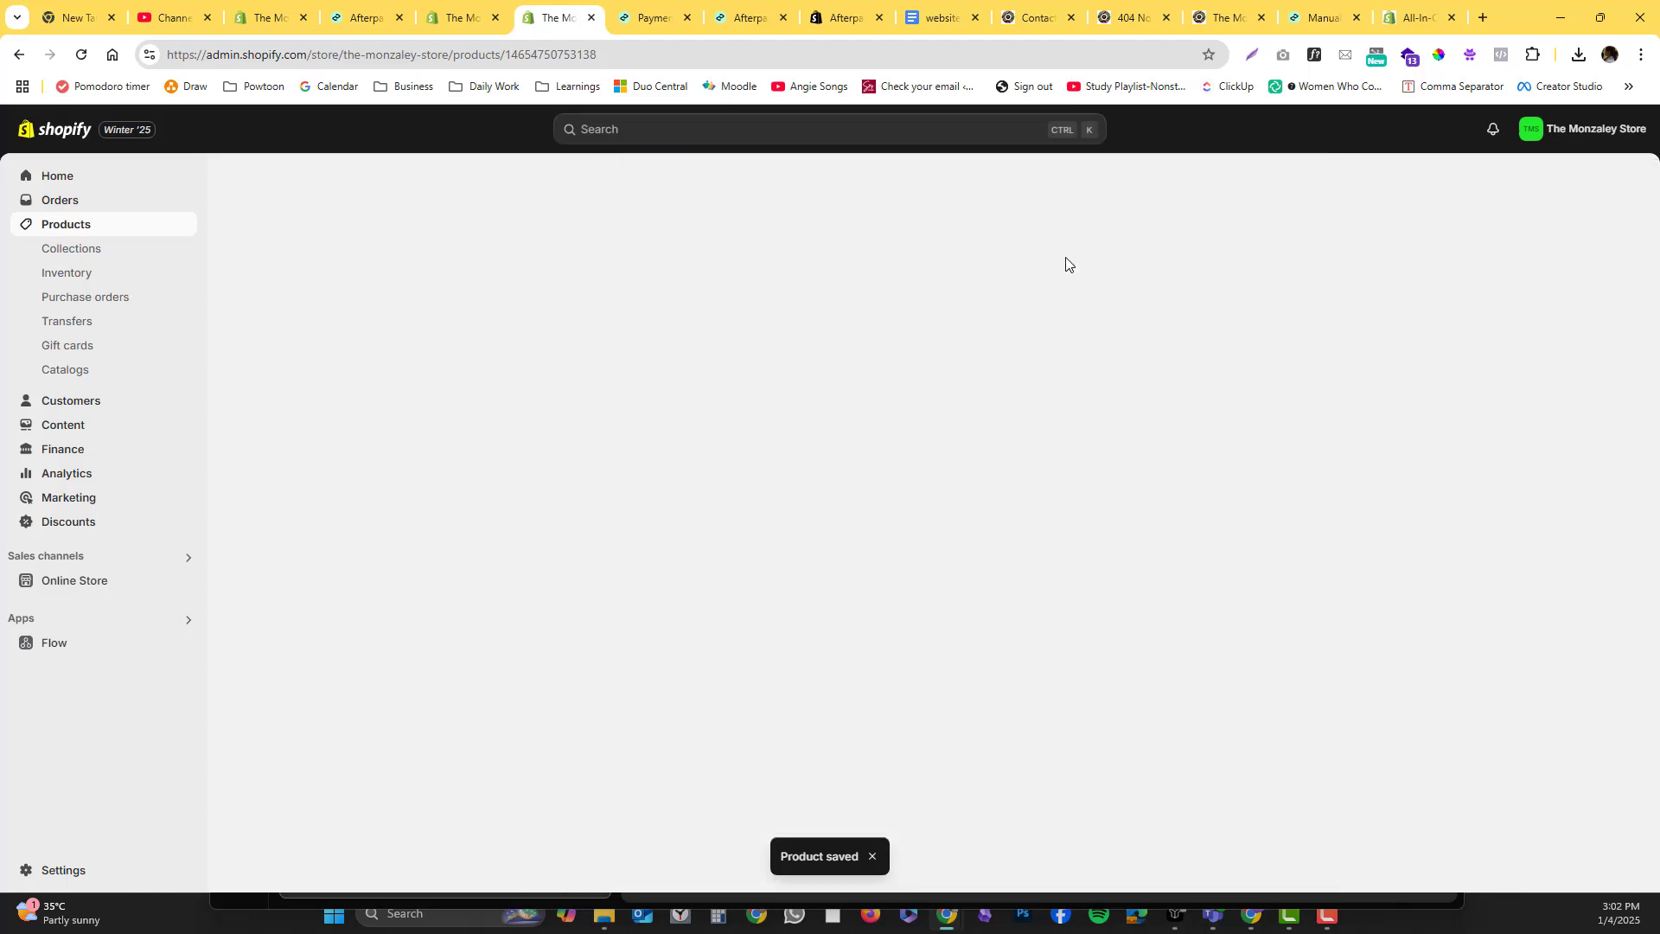
scroll(1009, 423, down, 9)
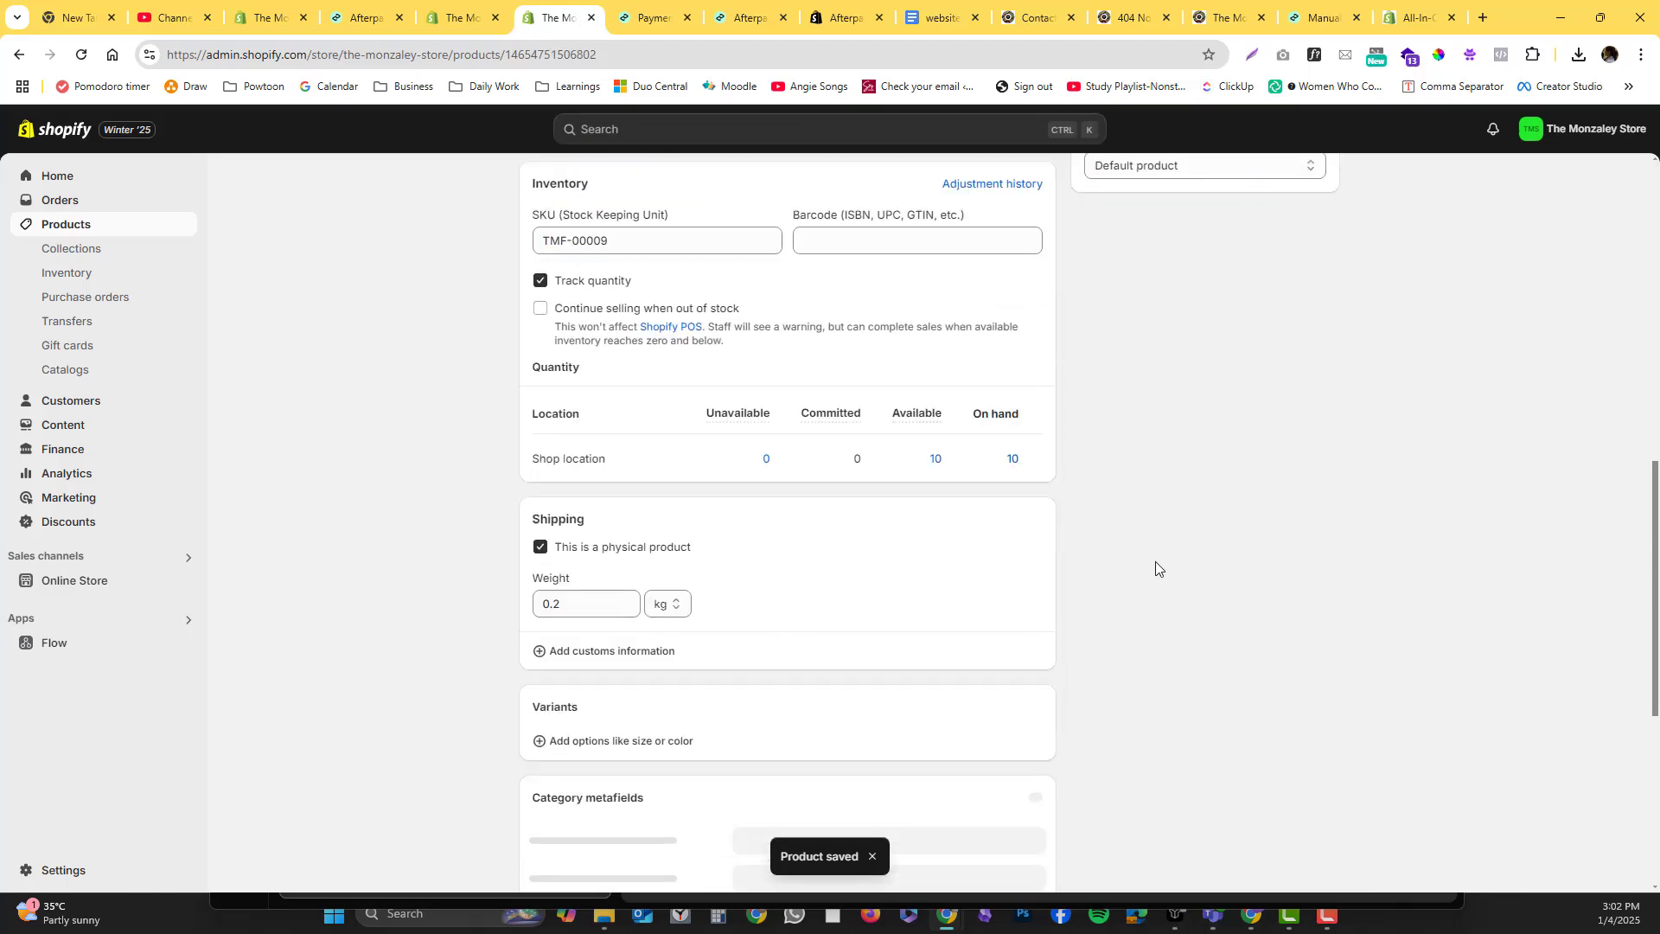
scroll(1157, 538, up, 4)
click(1178, 596)
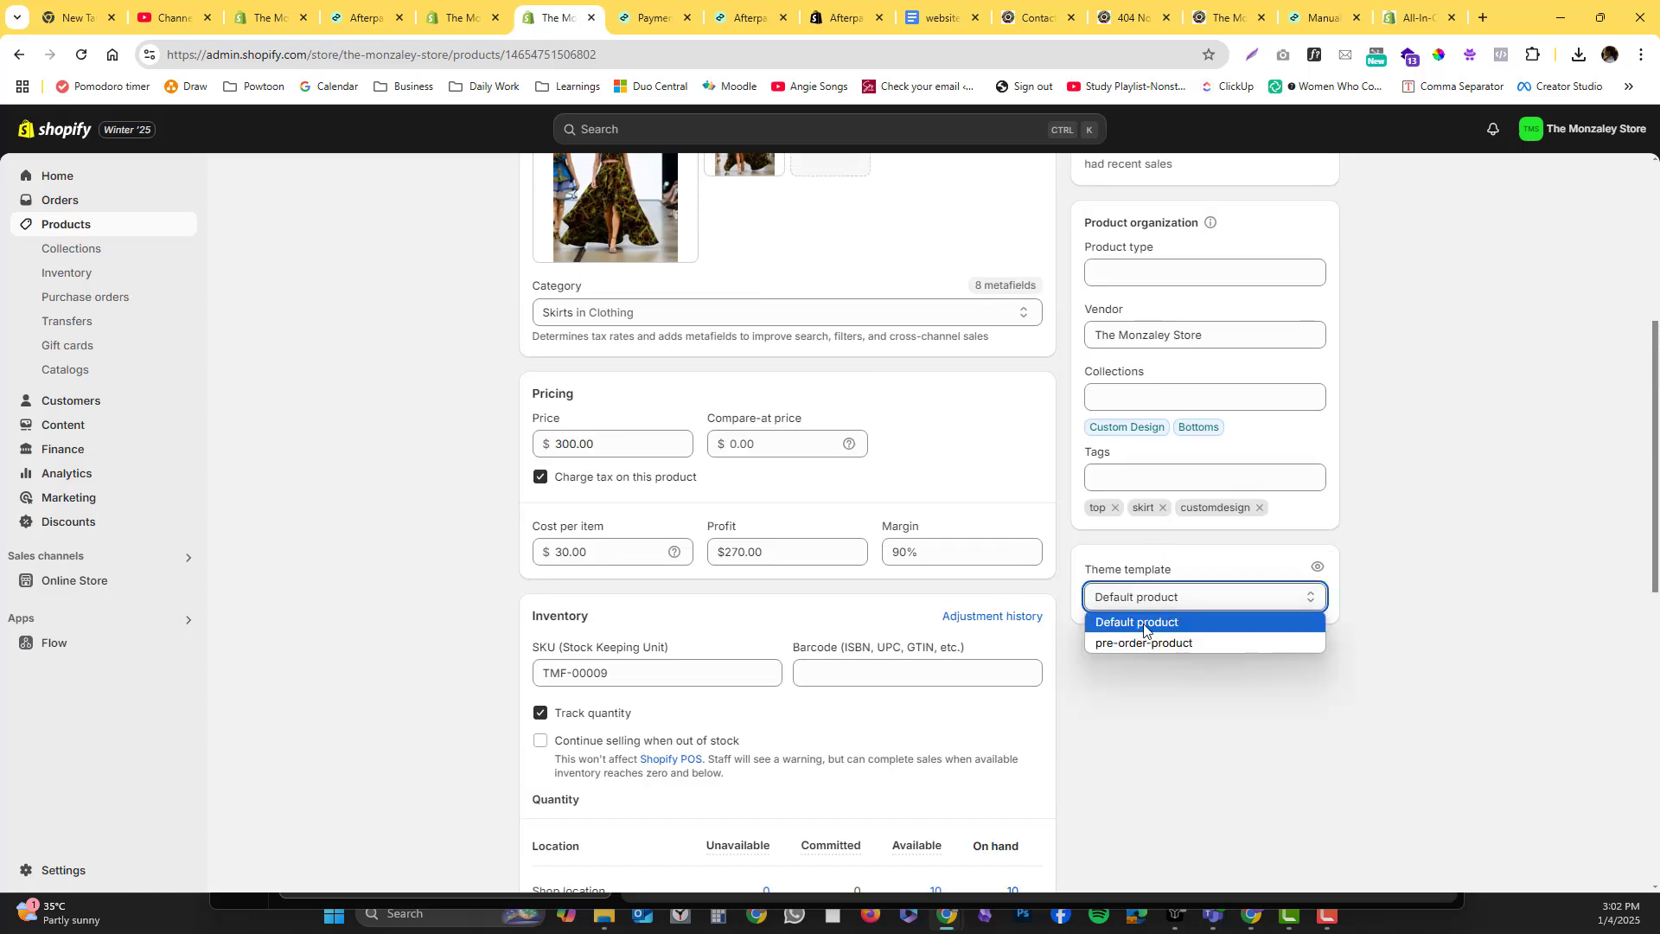
click(1150, 639)
scroll(1271, 363, up, 5)
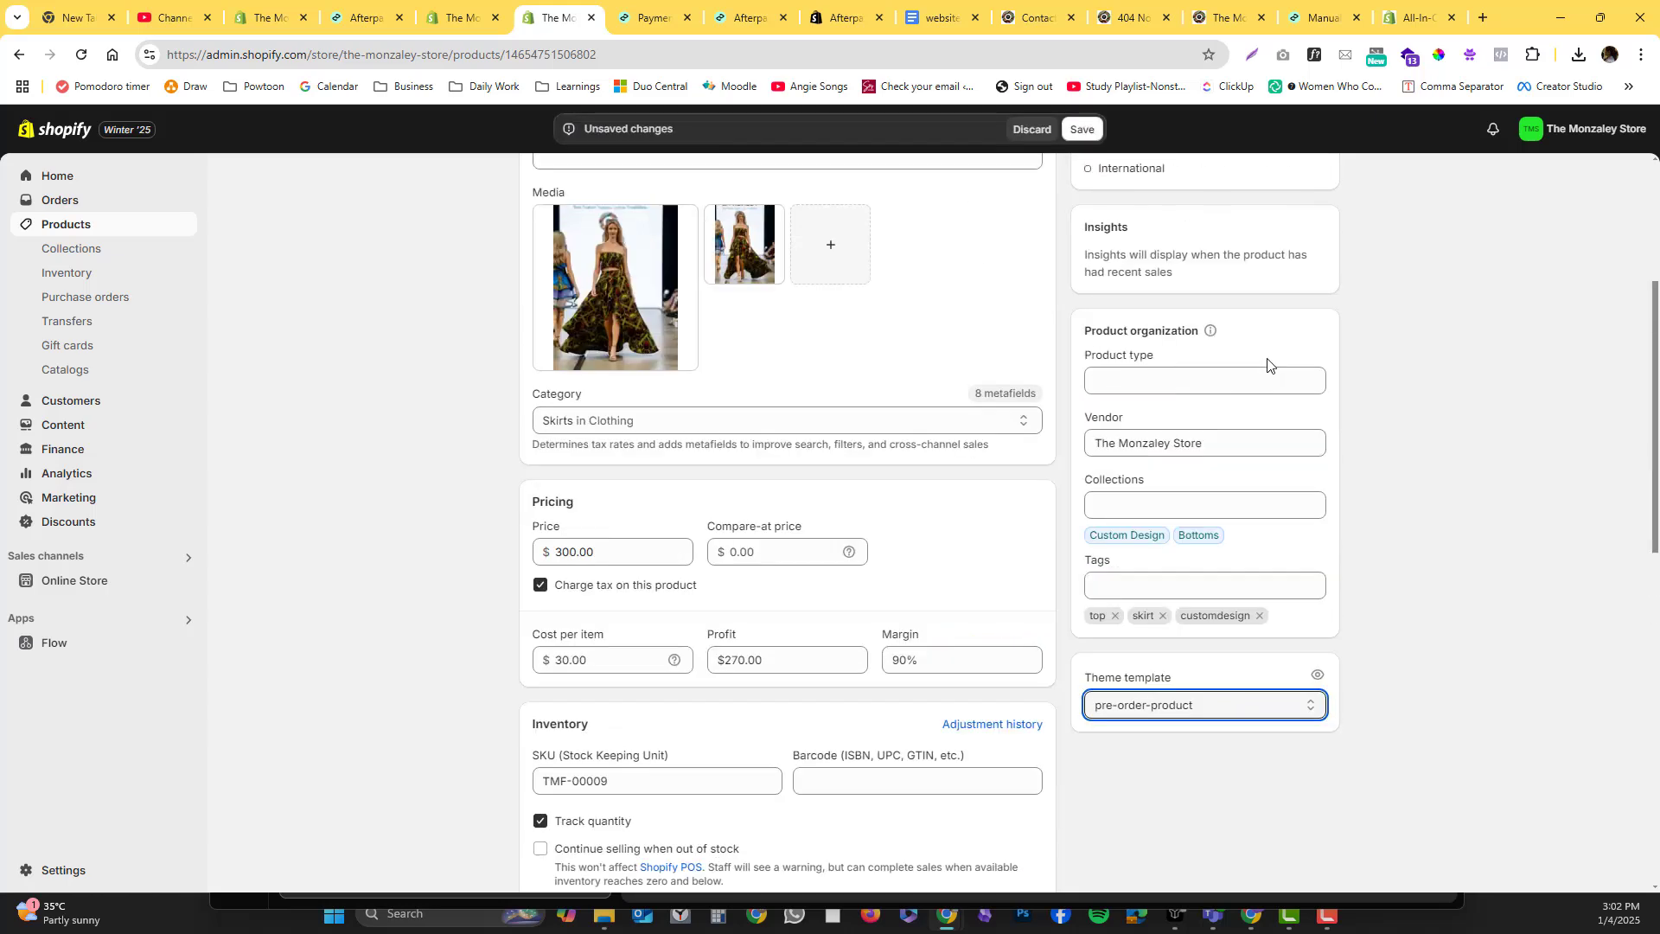
scroll(1081, 201, down, 8)
scroll(1081, 201, up, 8)
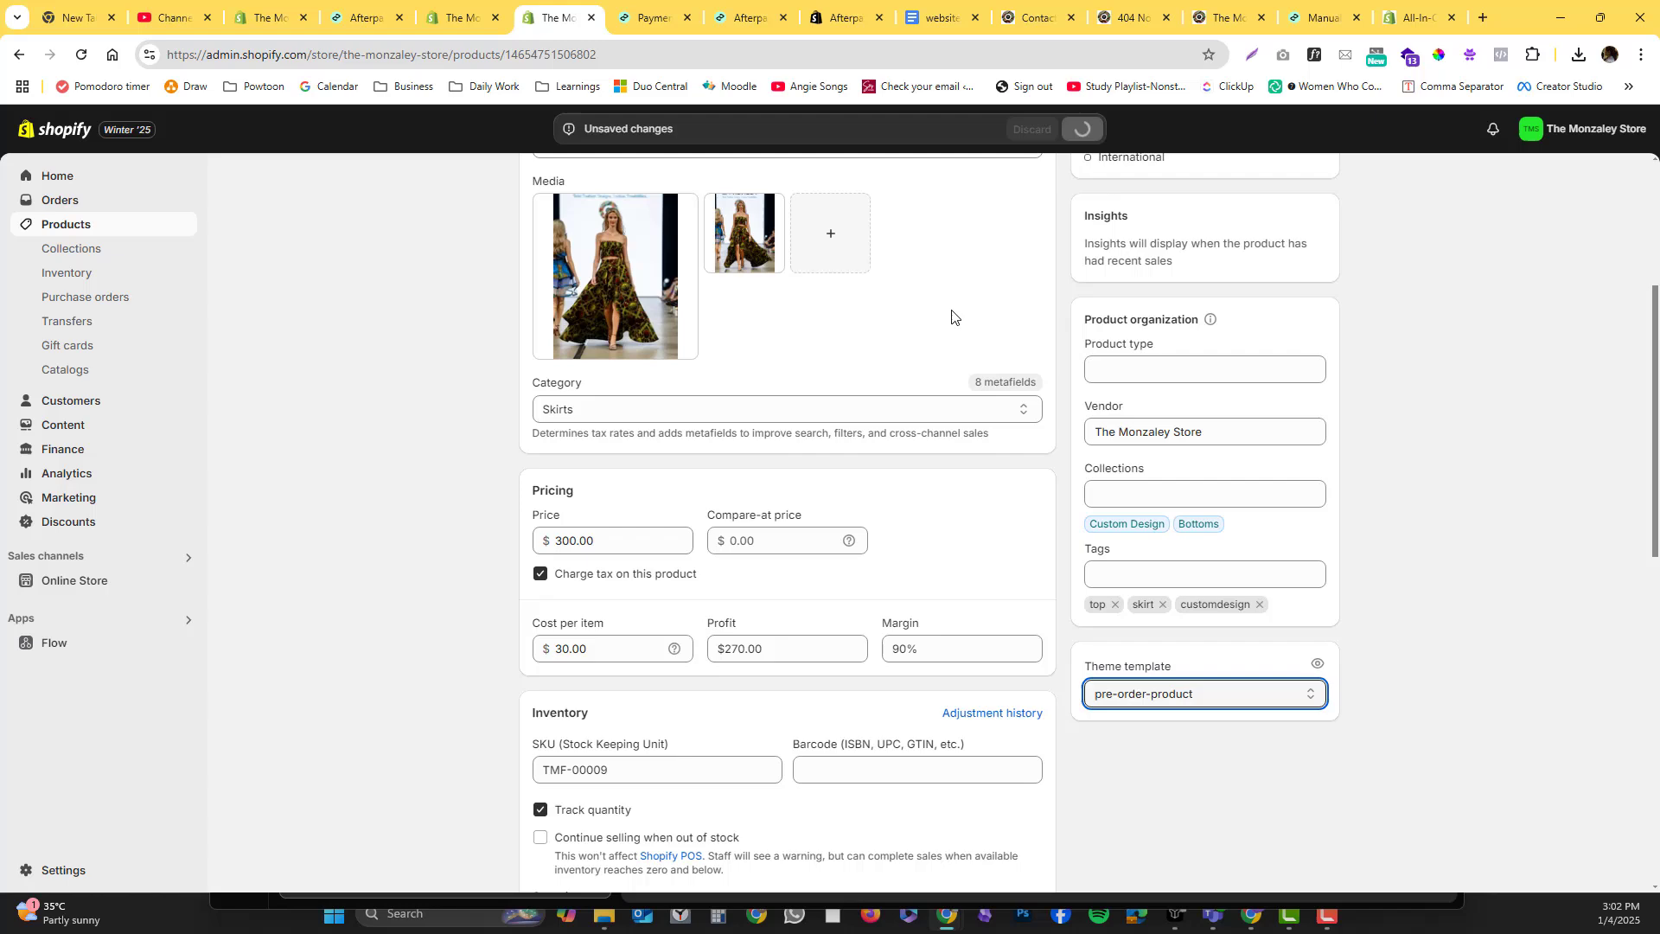
click(1082, 130)
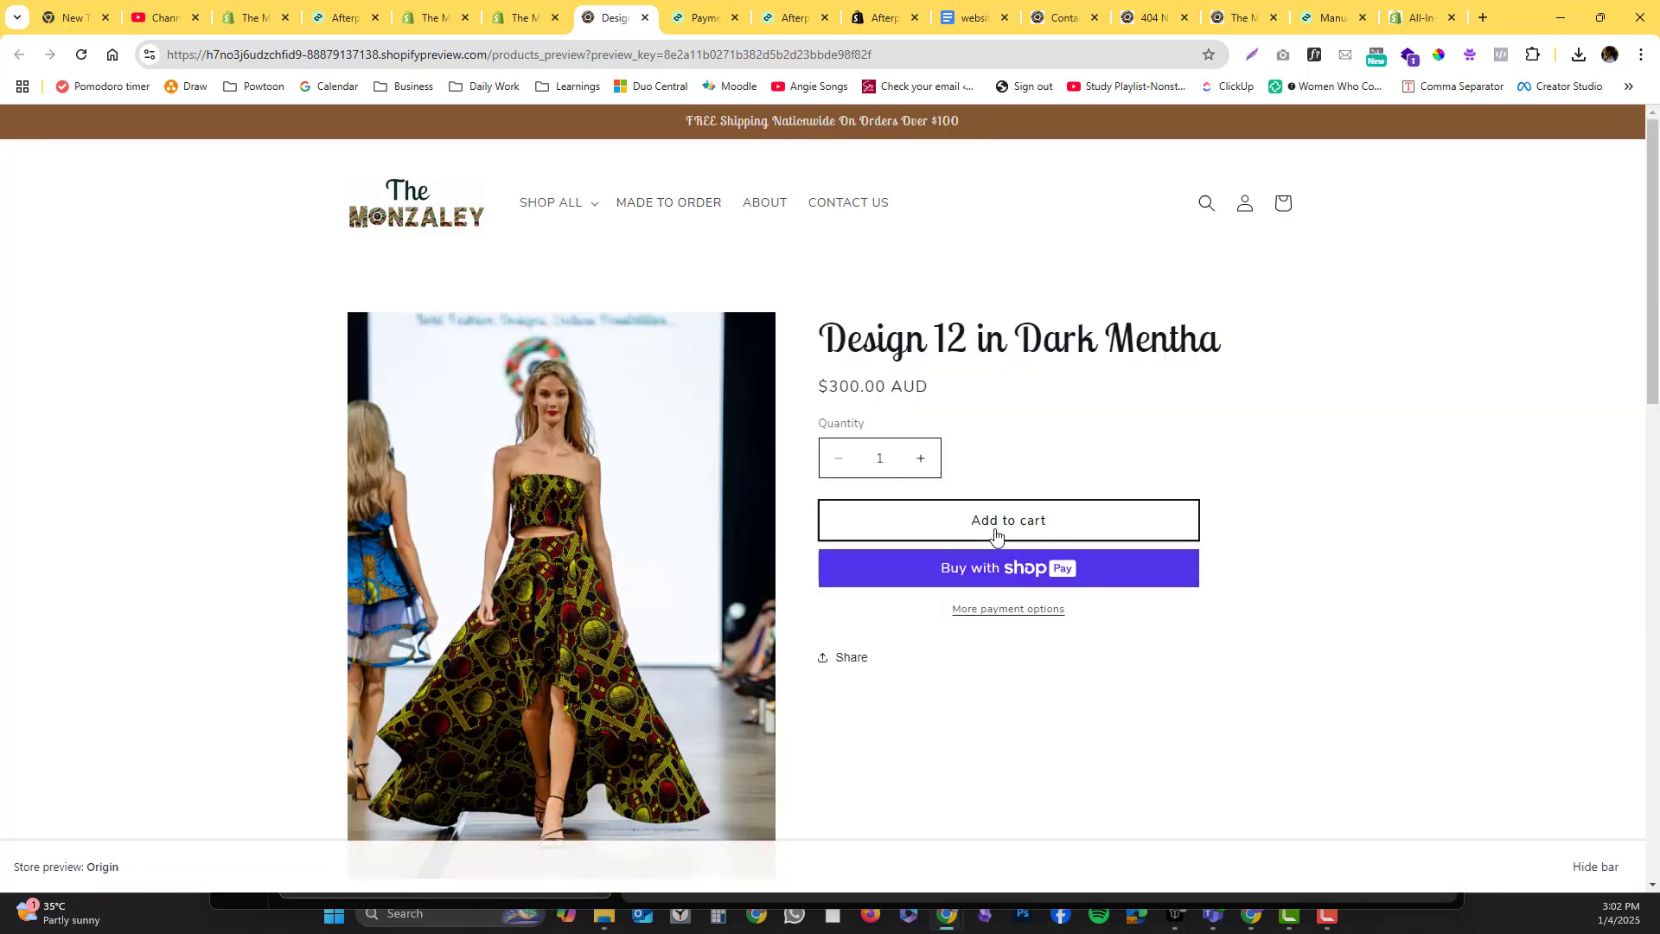
Step: Browse SHOP ALL, new arrivals and MADE TO ORDER to open Design 12 in Dark Mentha
click(565, 205)
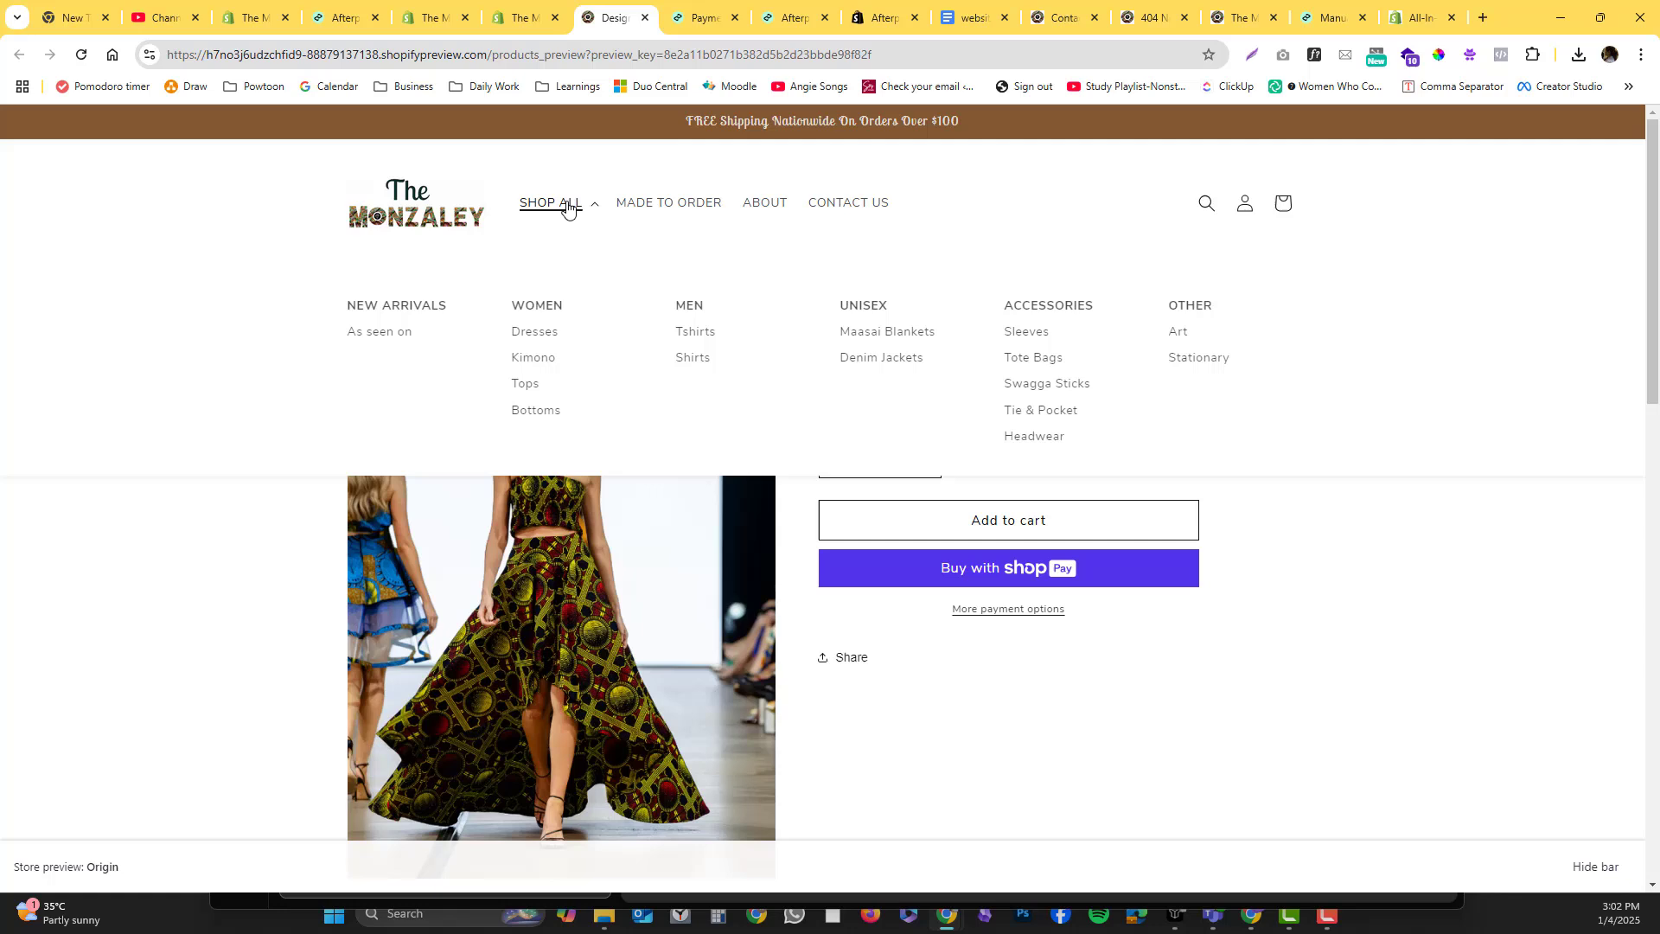
click(408, 313)
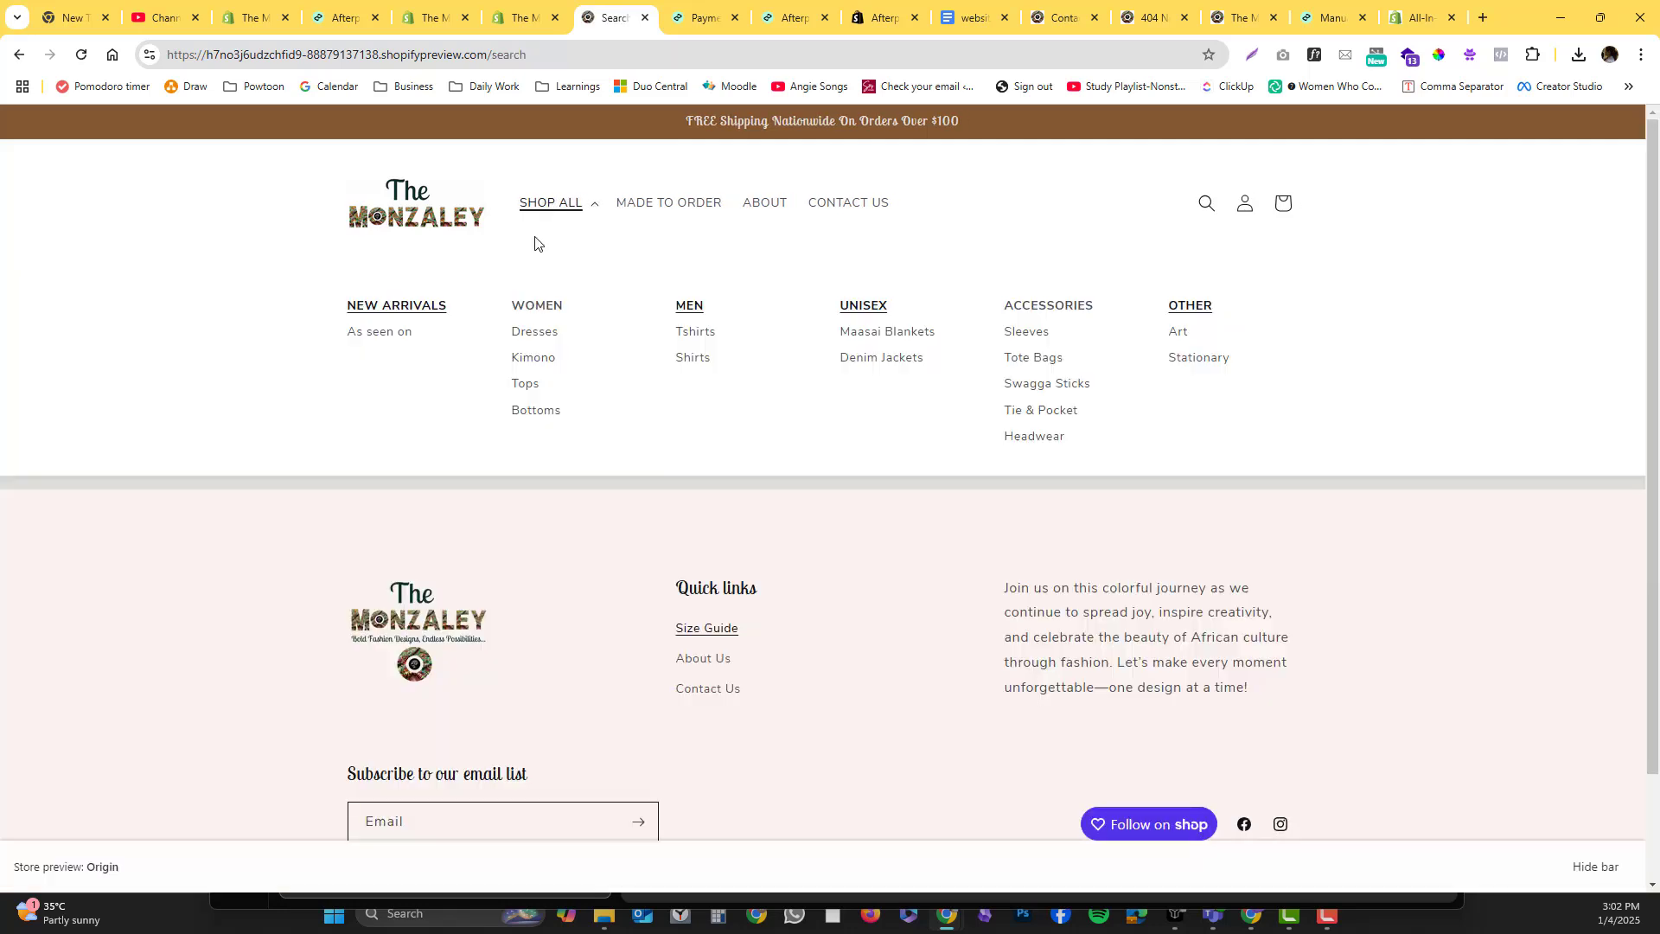
click(742, 319)
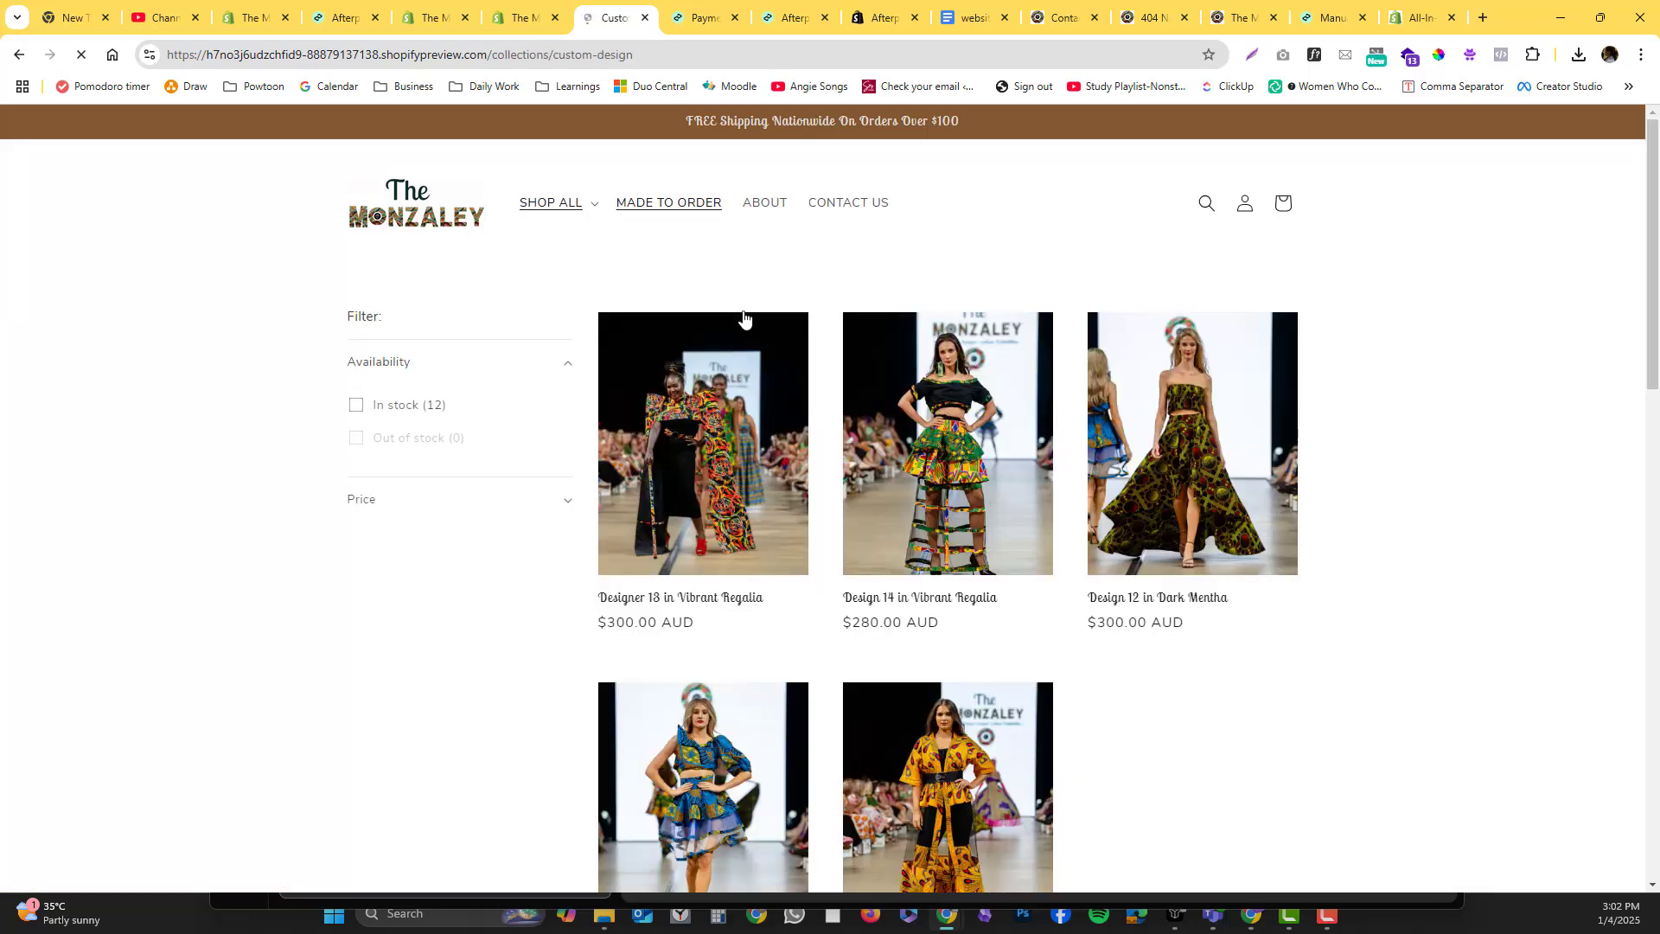
scroll(744, 319, down, 15)
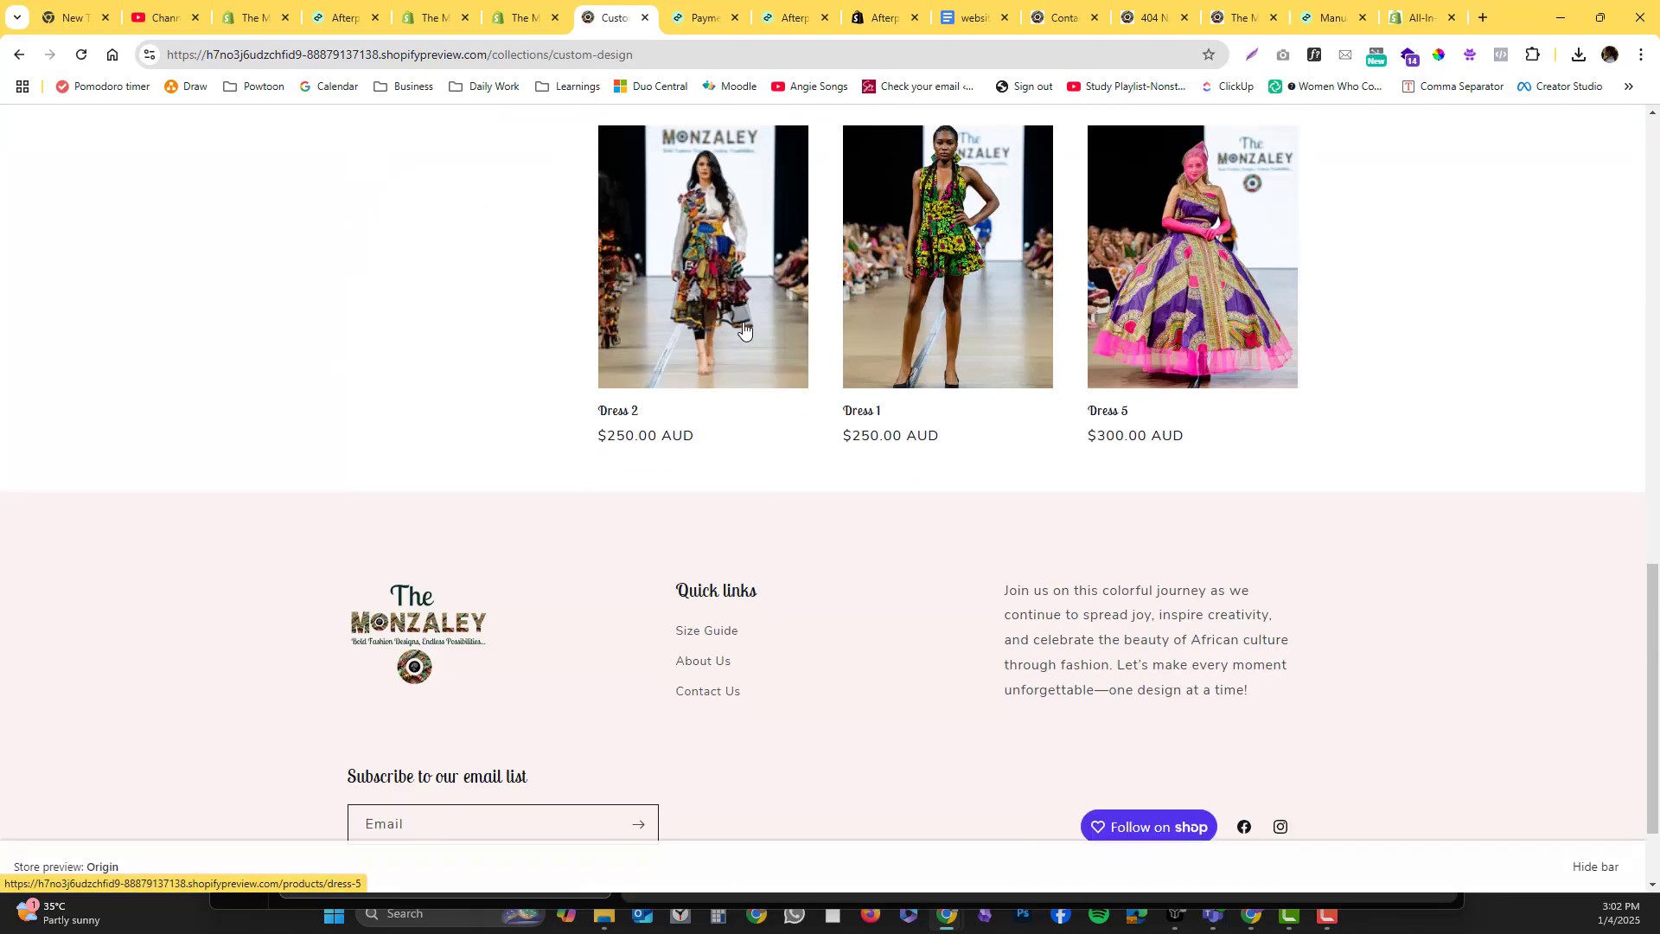
scroll(744, 327, up, 15)
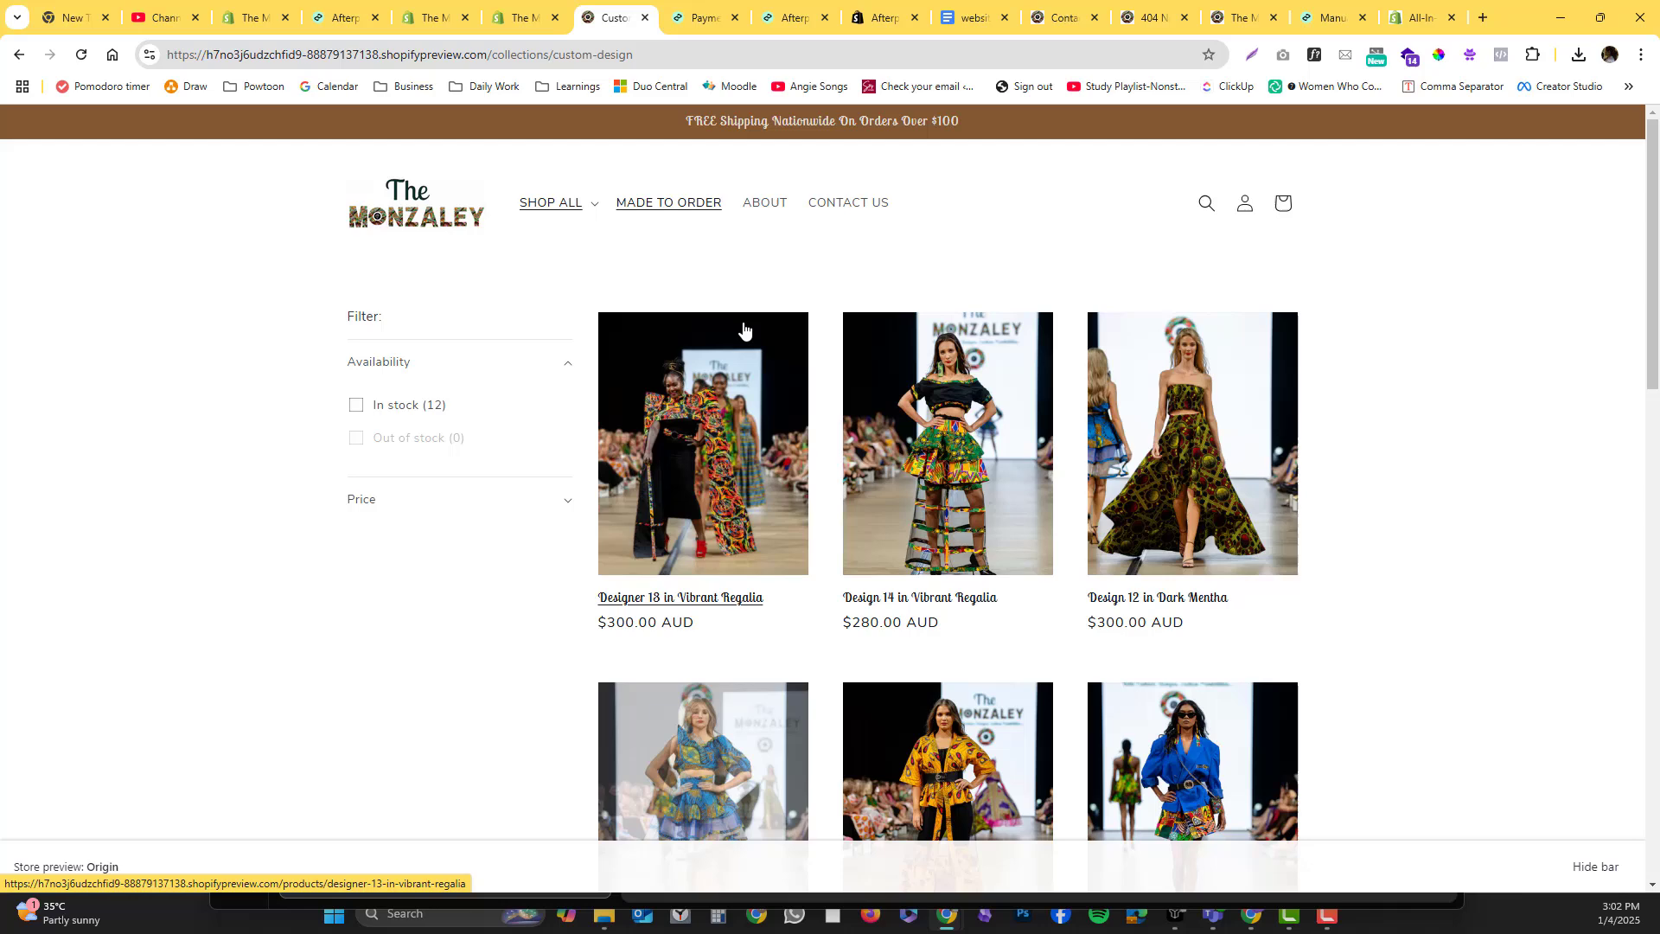
click(1210, 458)
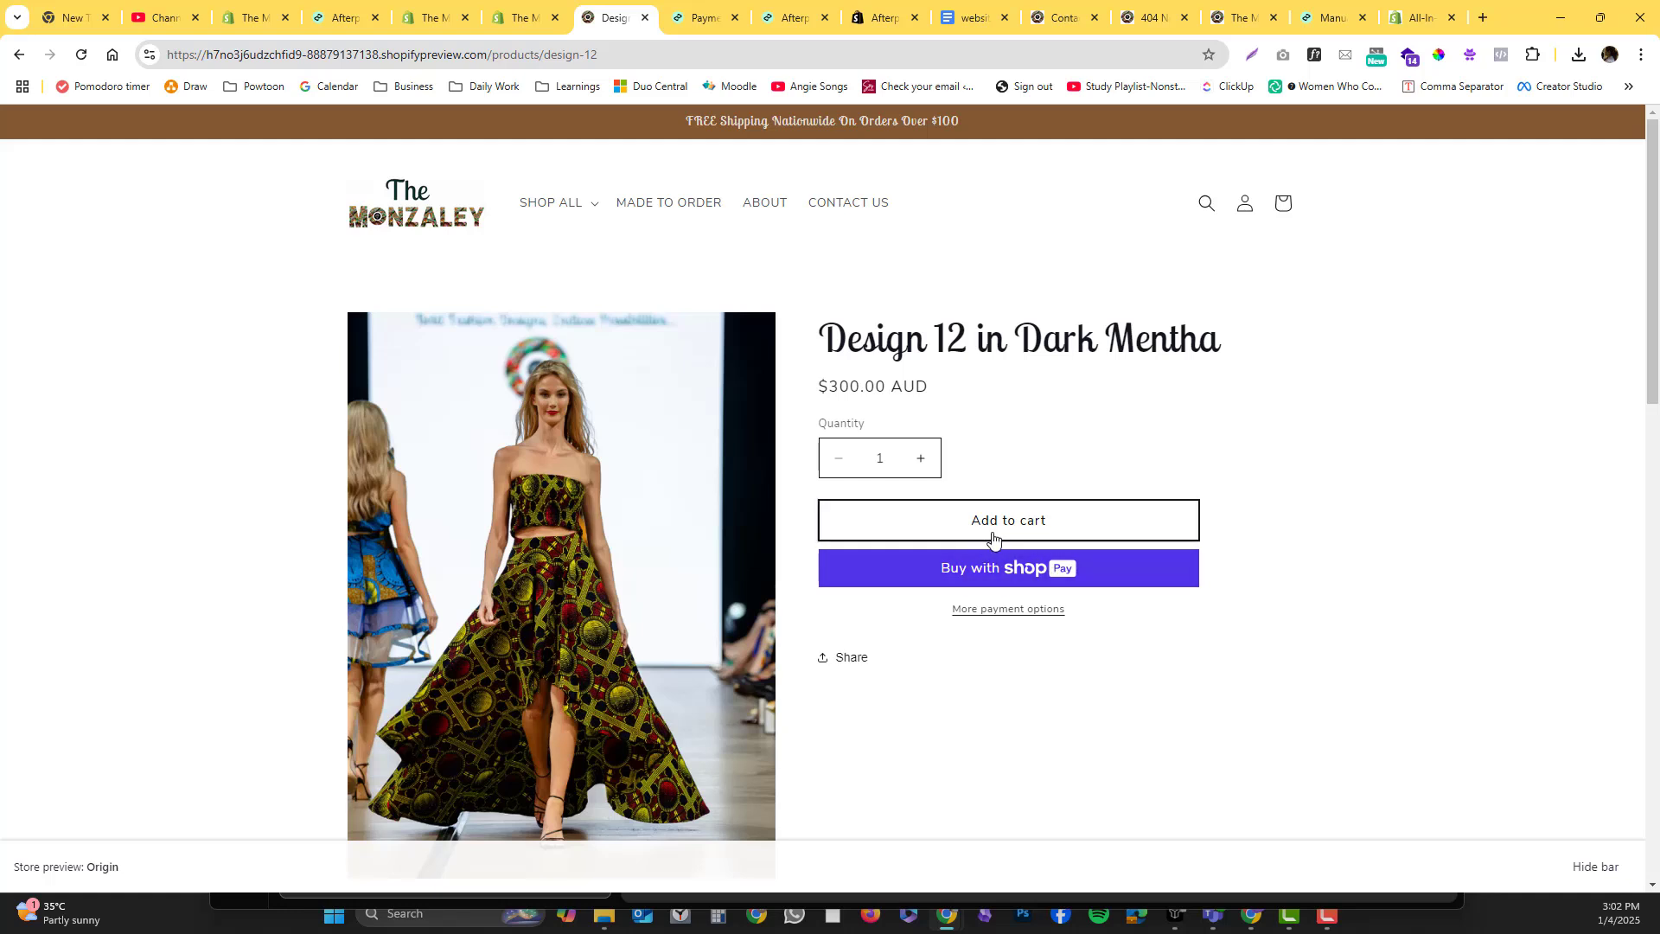
Step: Open the homepage in a new tab, view Ankara Headband In Regalia Amber, then return to Design 12
right_click(447, 223)
click(485, 231)
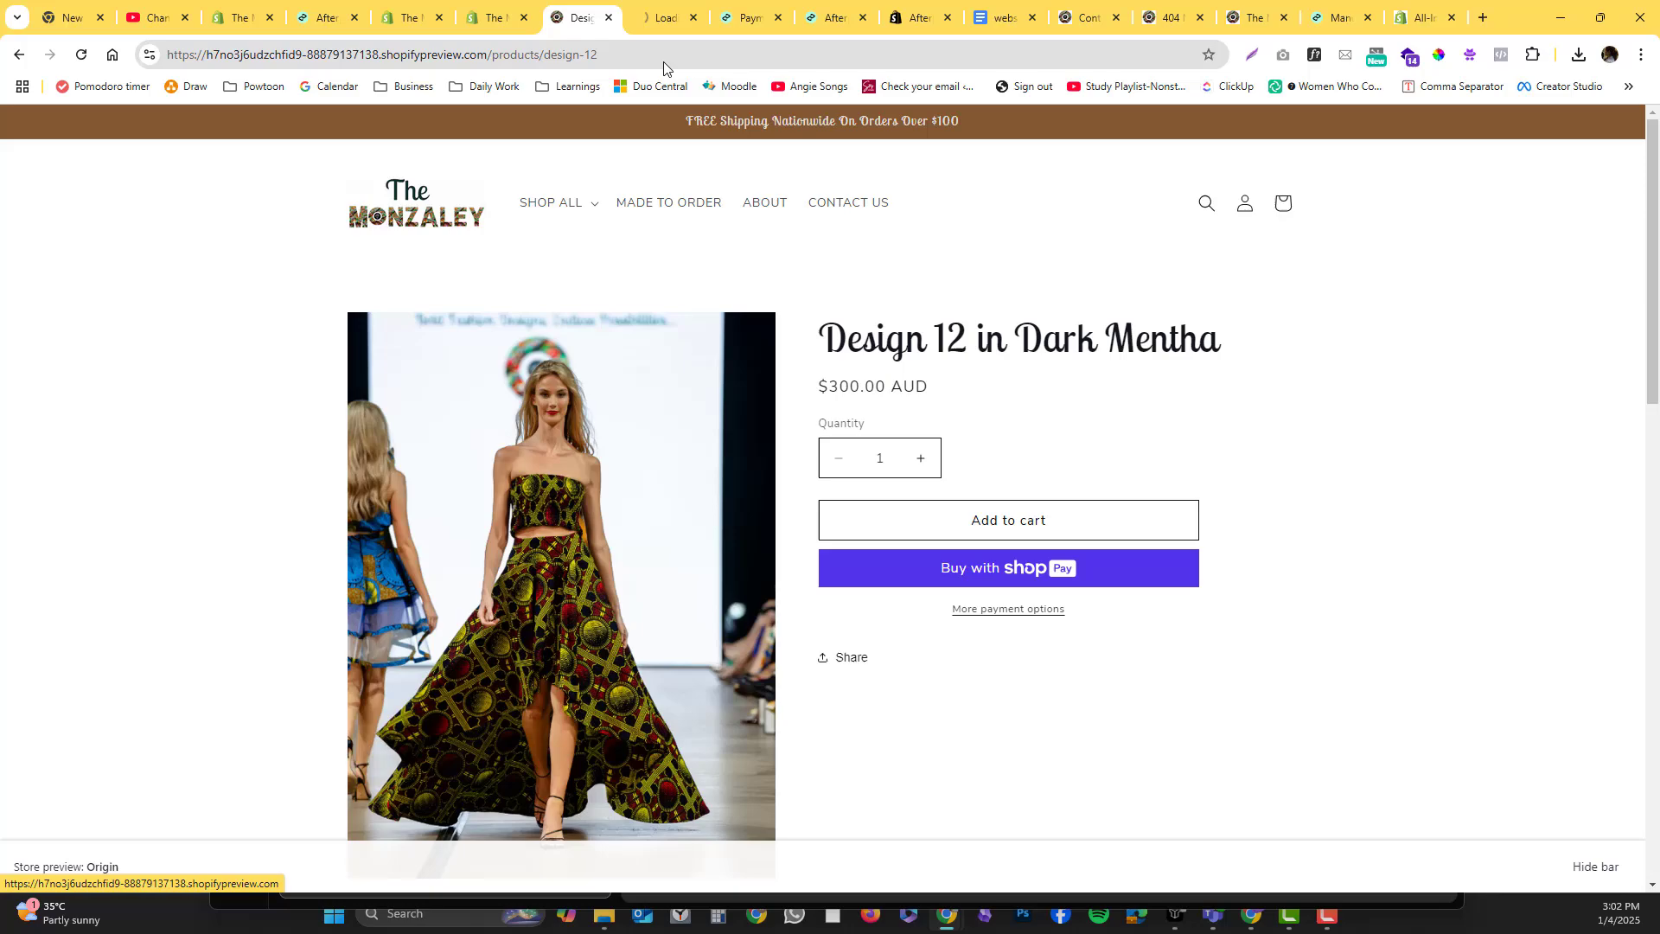
click(666, 17)
scroll(434, 277, down, 20)
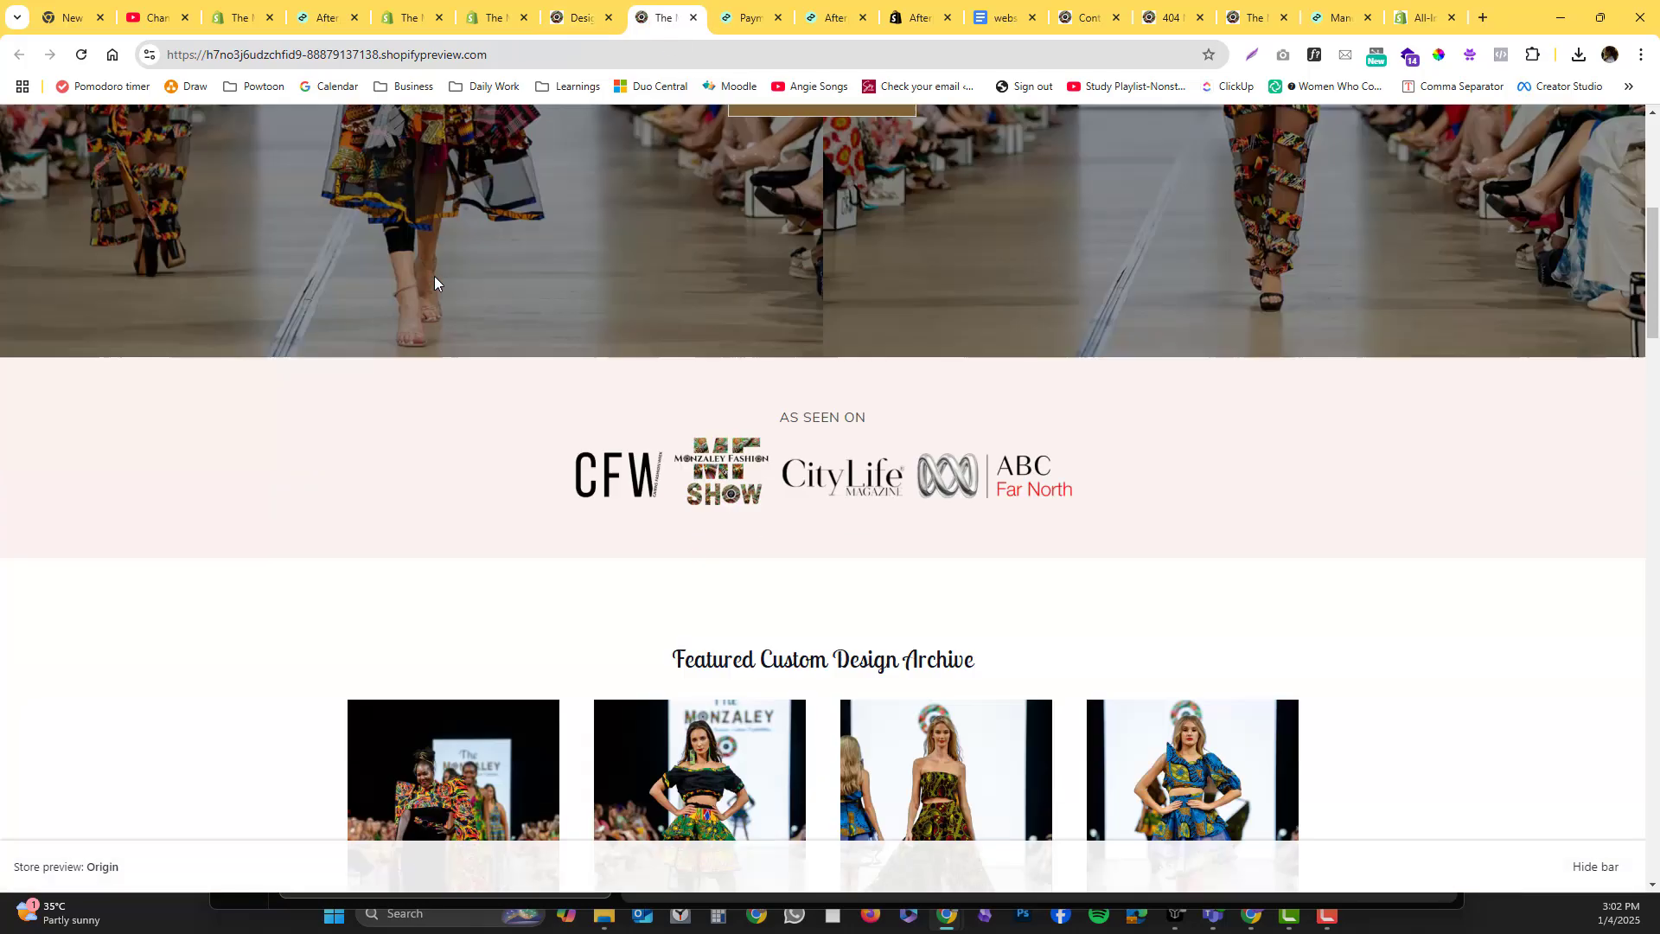
scroll(435, 283, down, 5)
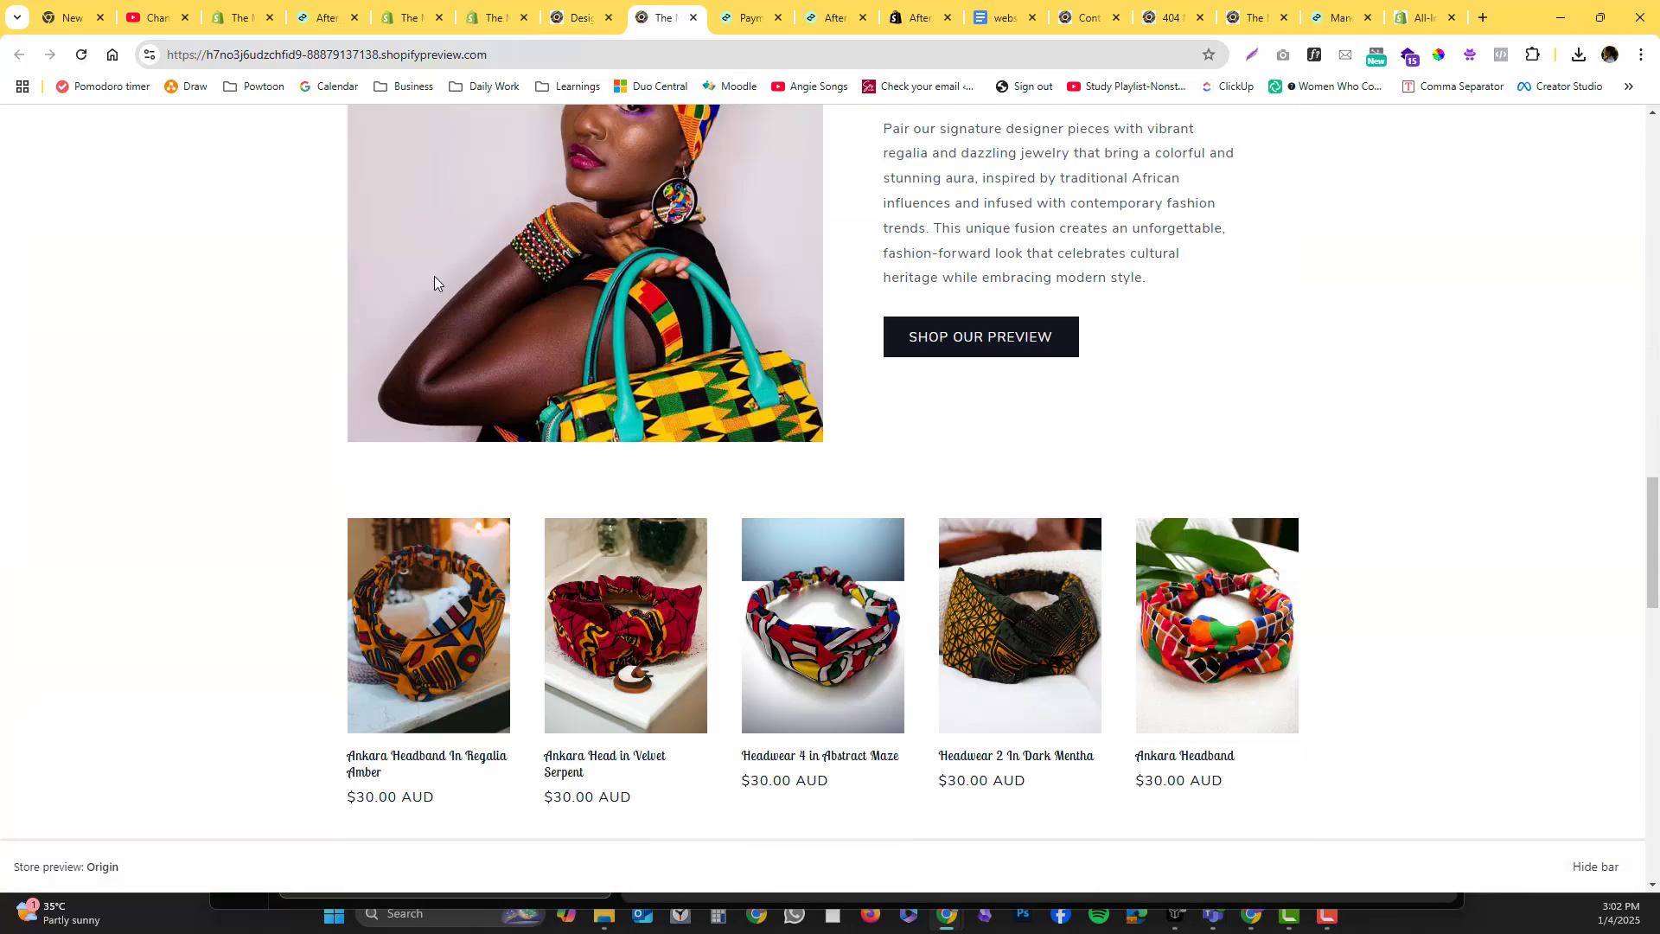
scroll(435, 283, down, 5)
click(568, 236)
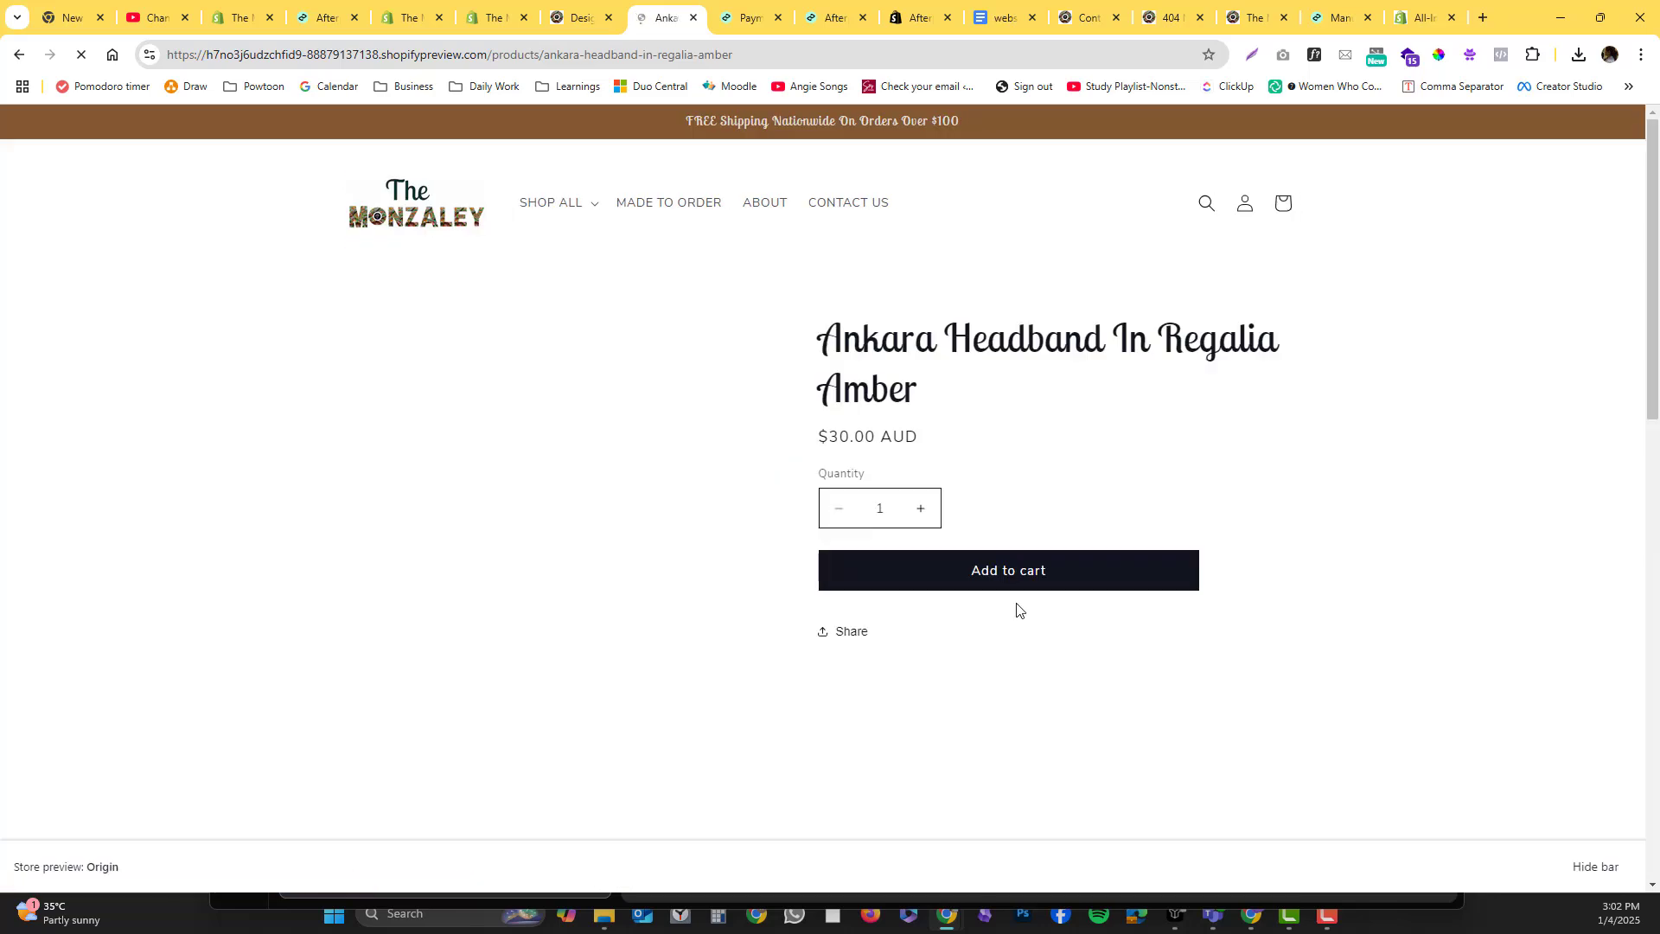
click(574, 17)
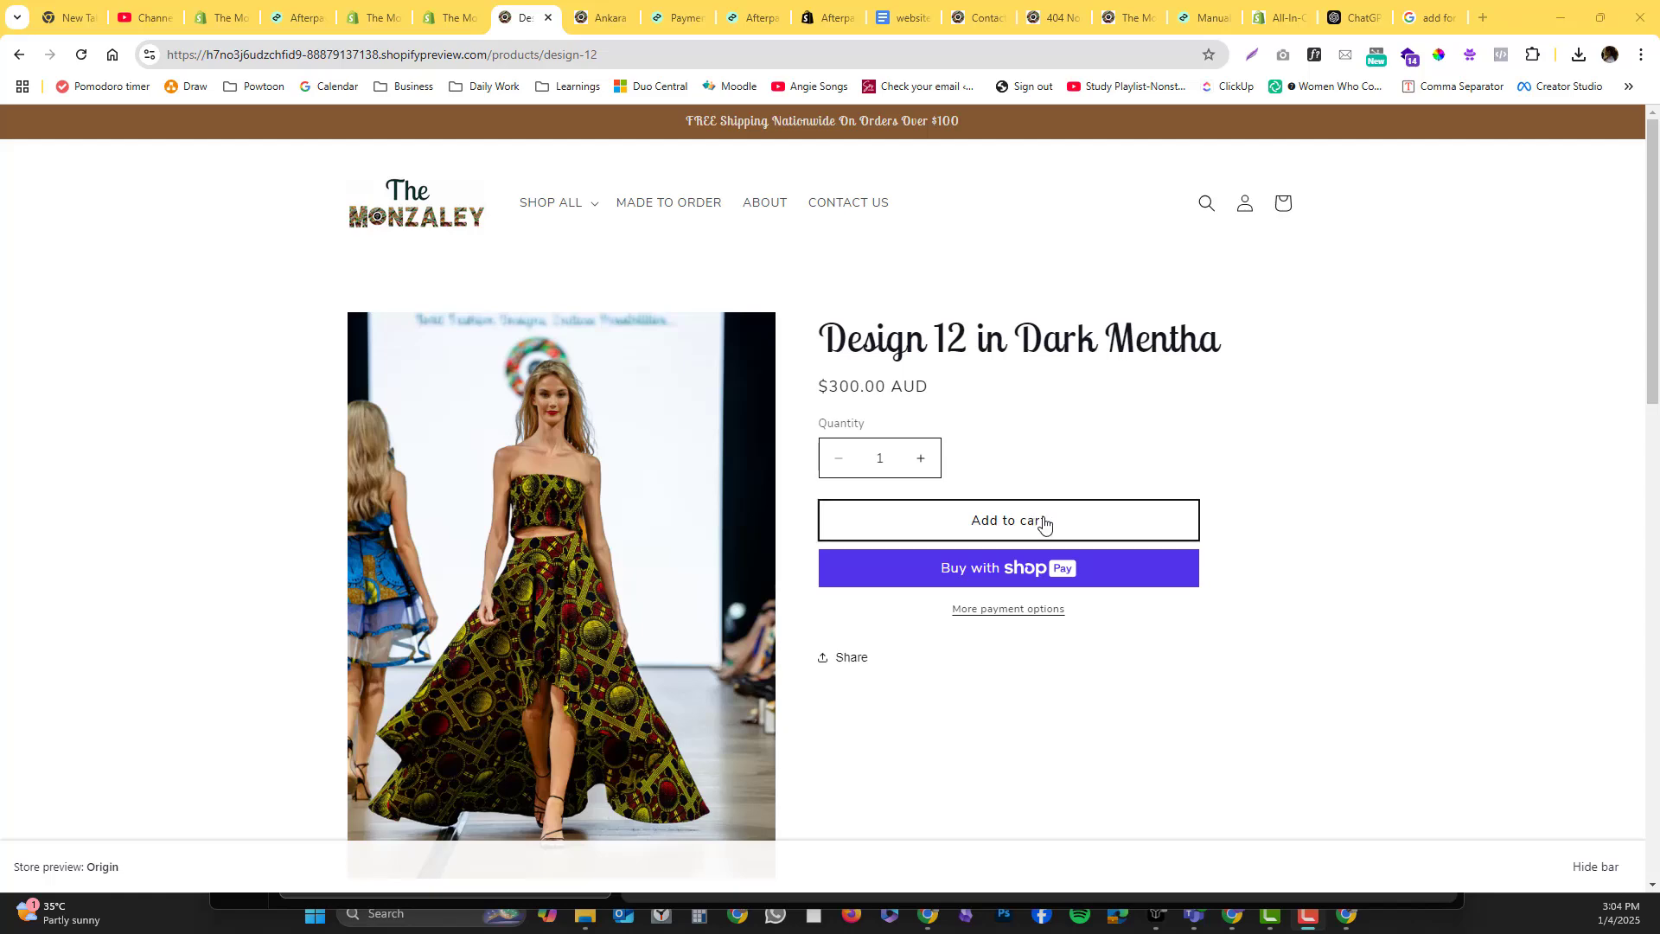
Step: Back in the admin, open Origin's theme editor on the pre-order-product template
click(373, 7)
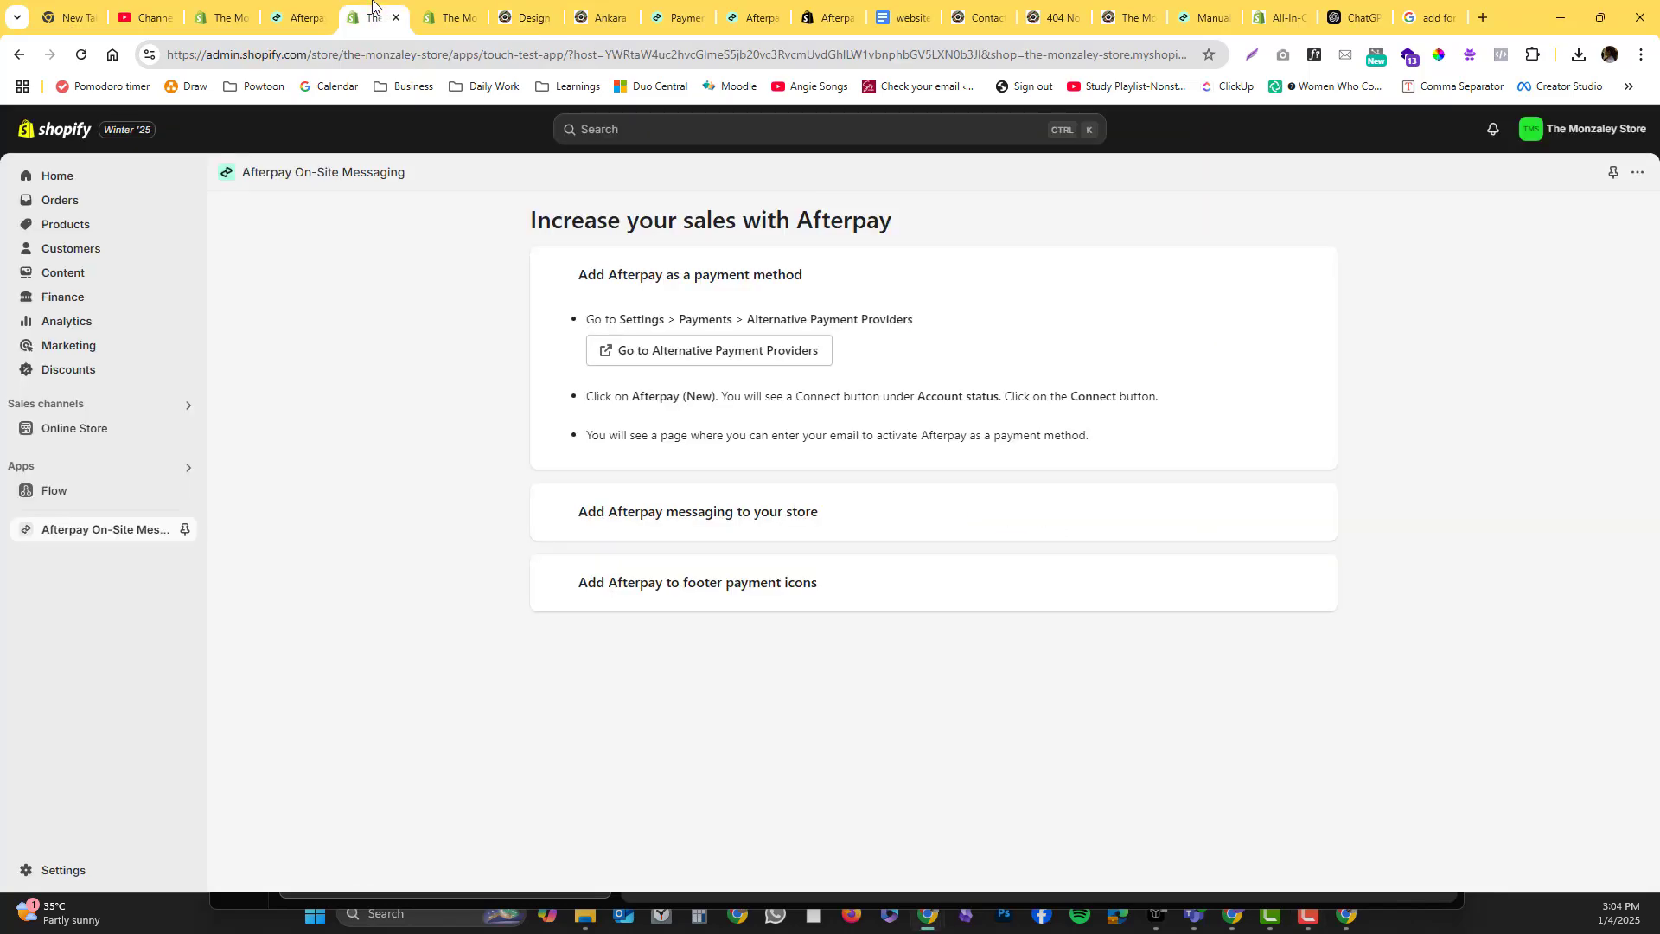
click(109, 434)
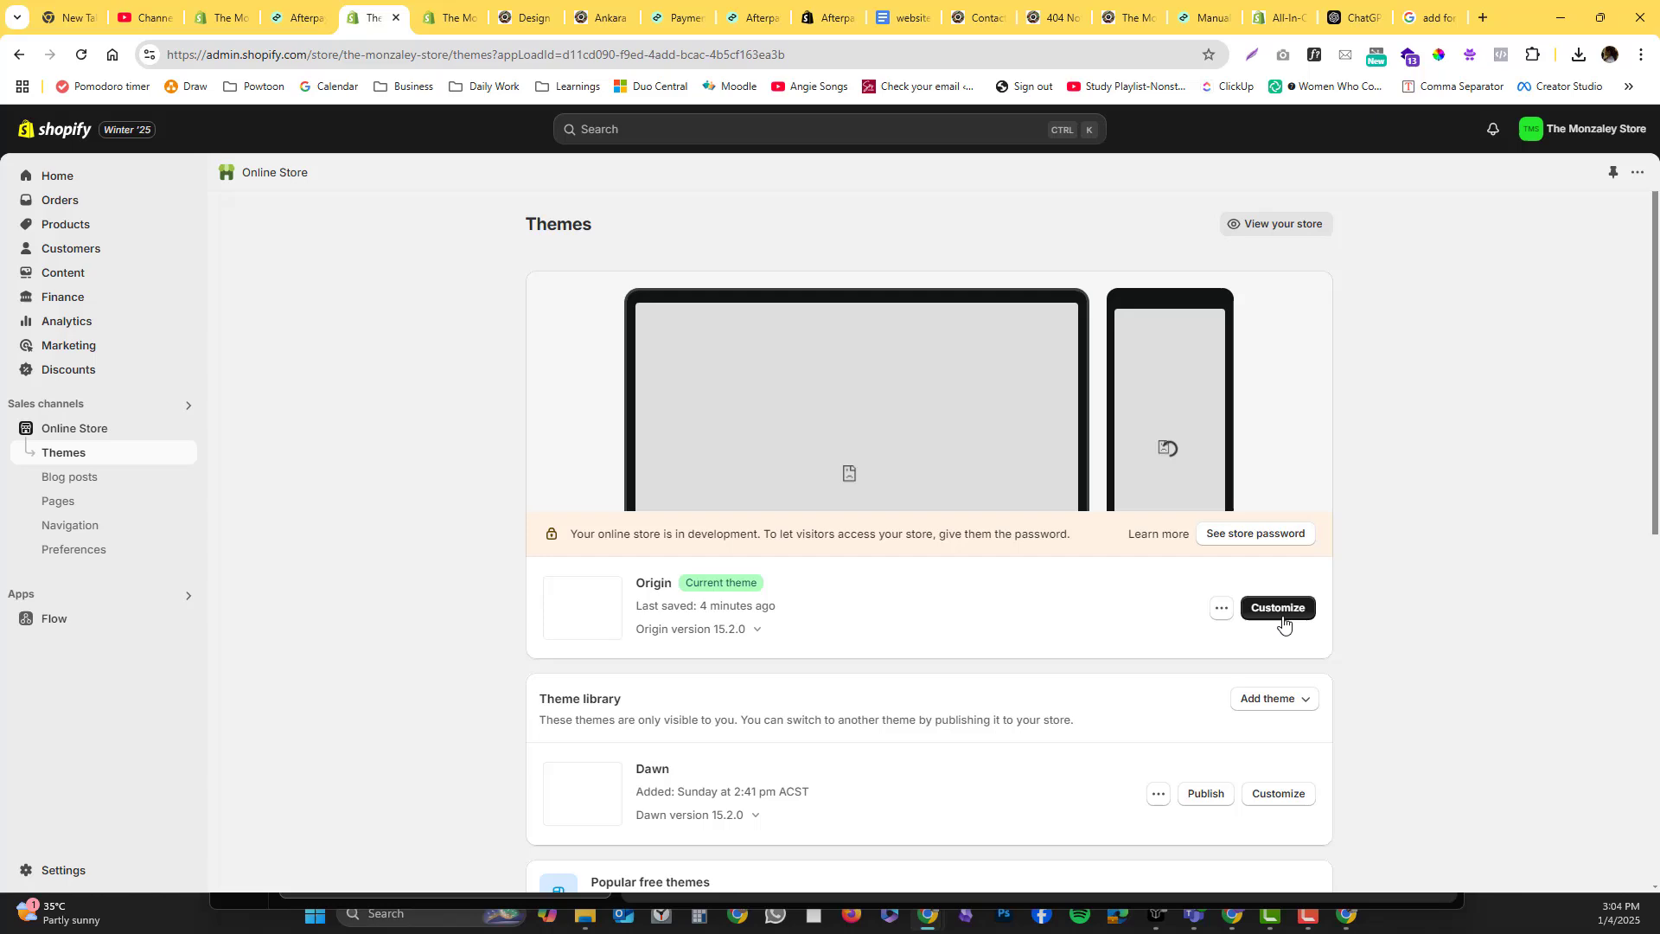
click(1278, 608)
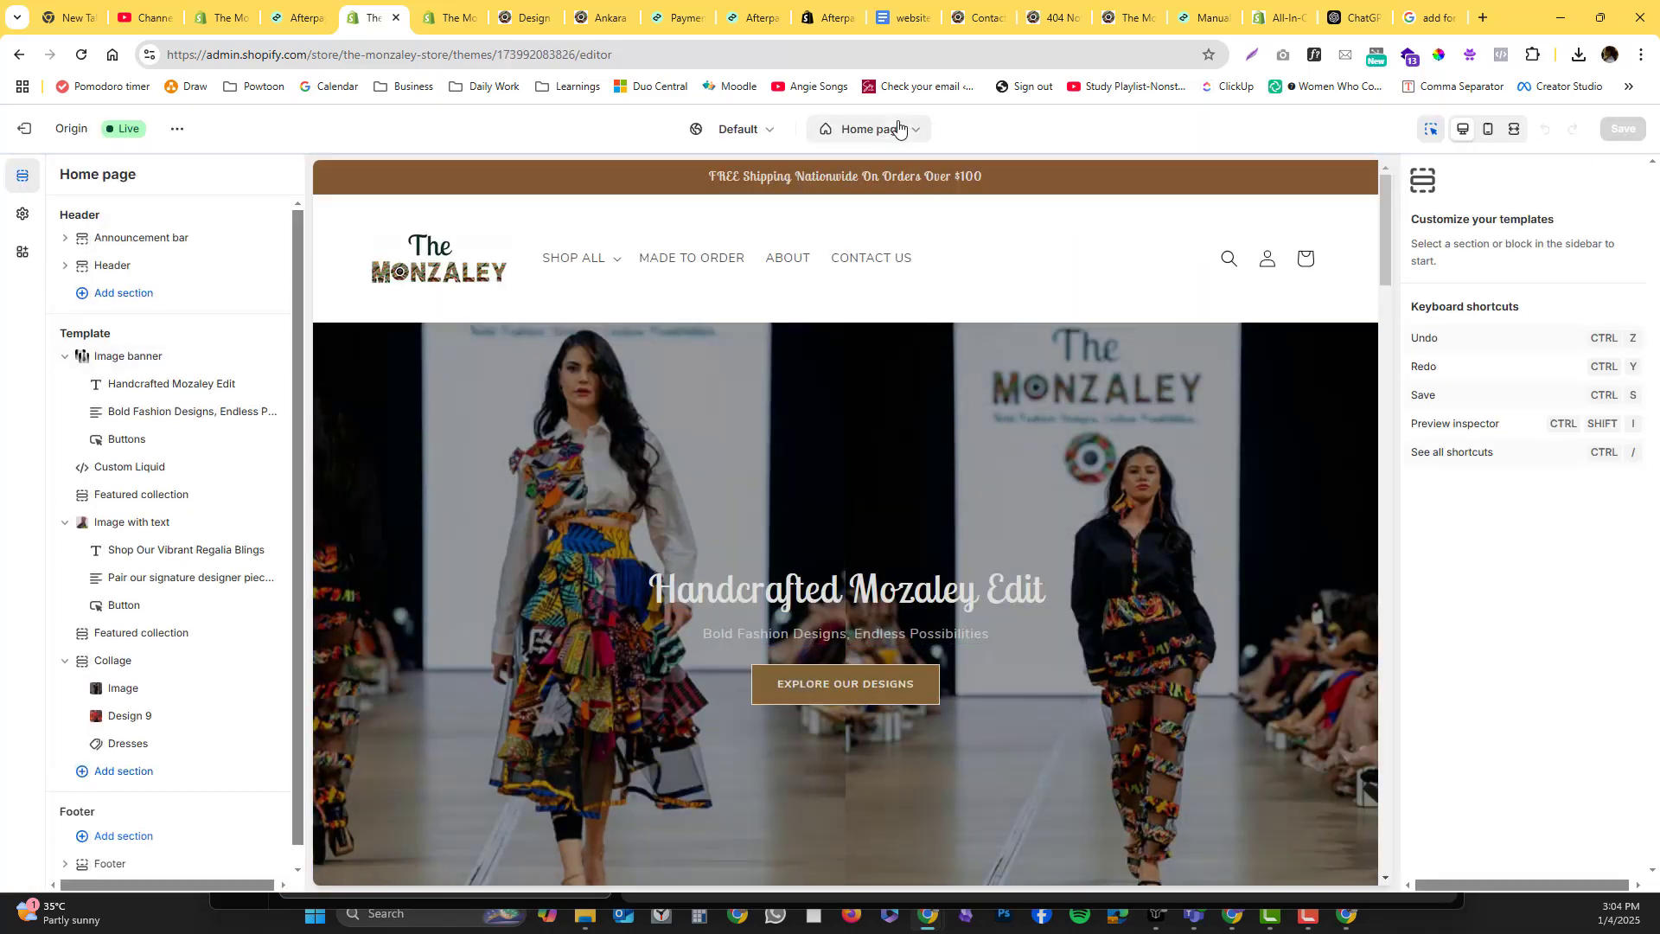
click(897, 128)
click(867, 231)
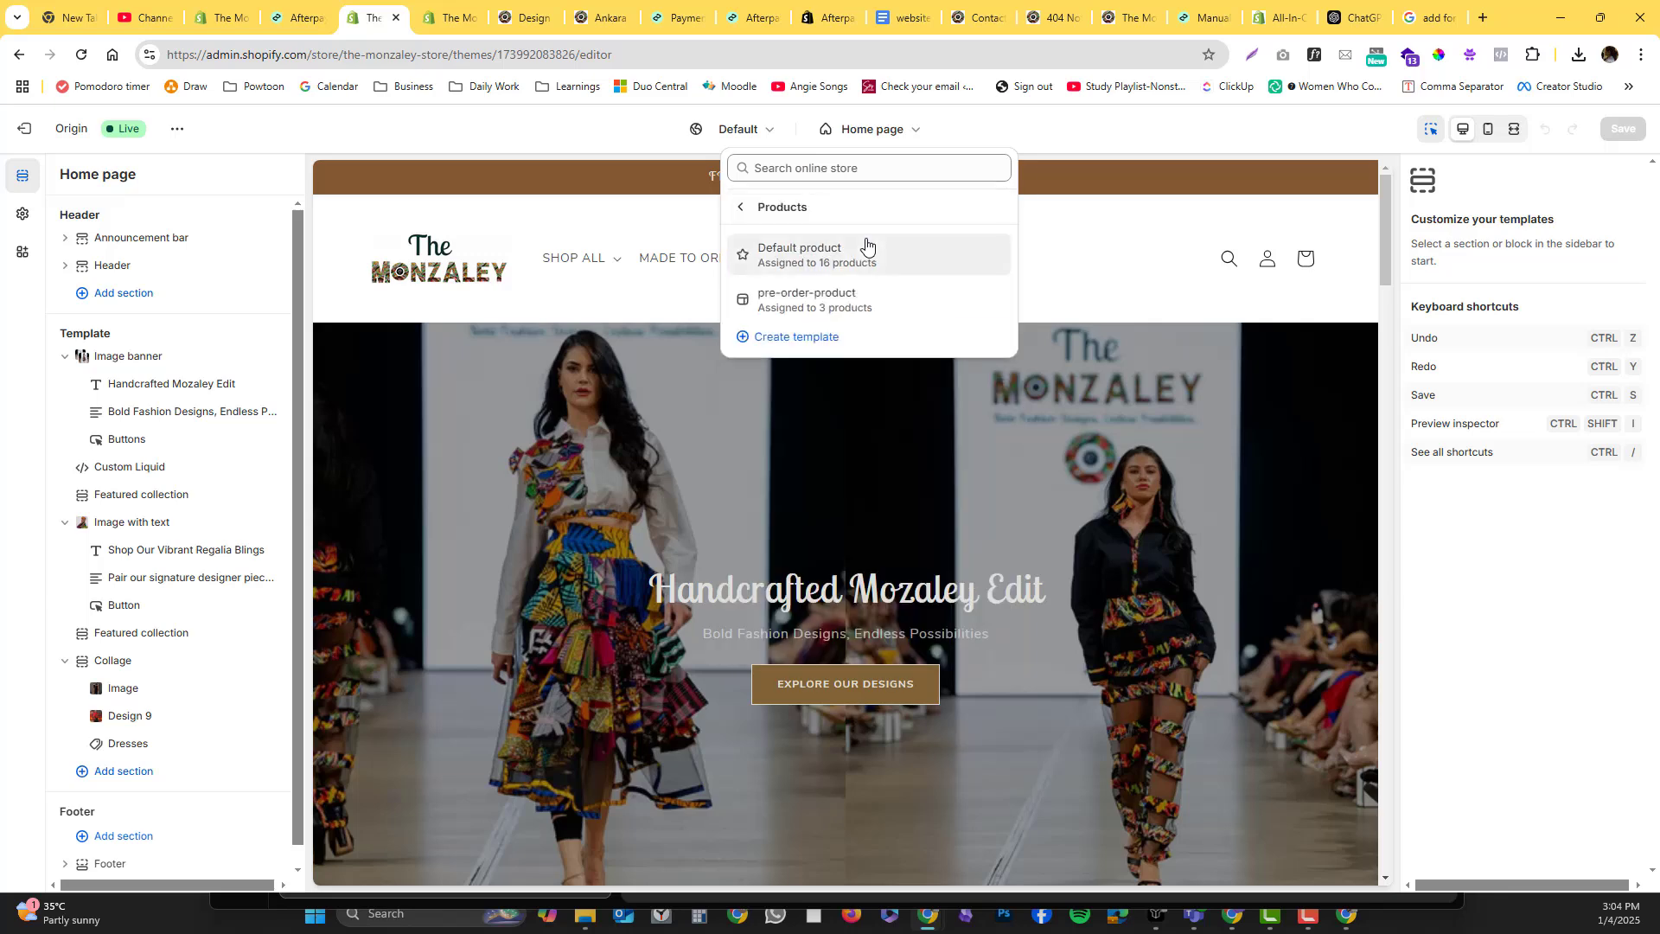
click(818, 301)
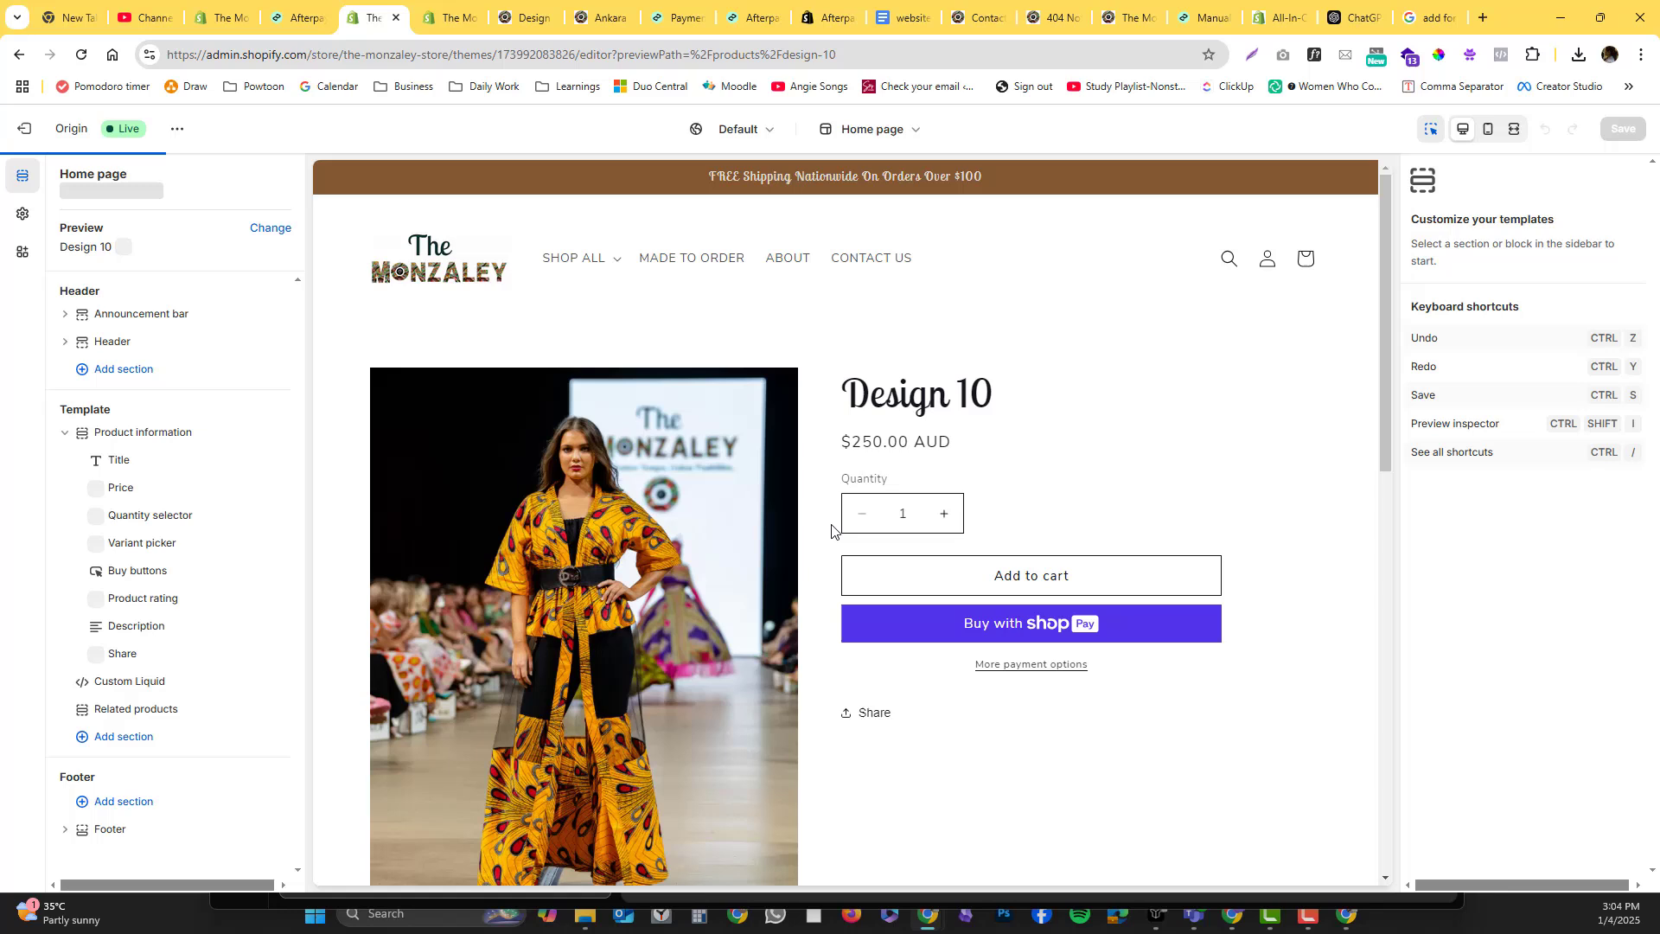
Step: In the Buy buttons block, switch off the gift card recipient form and dynamic checkout buttons
click(994, 638)
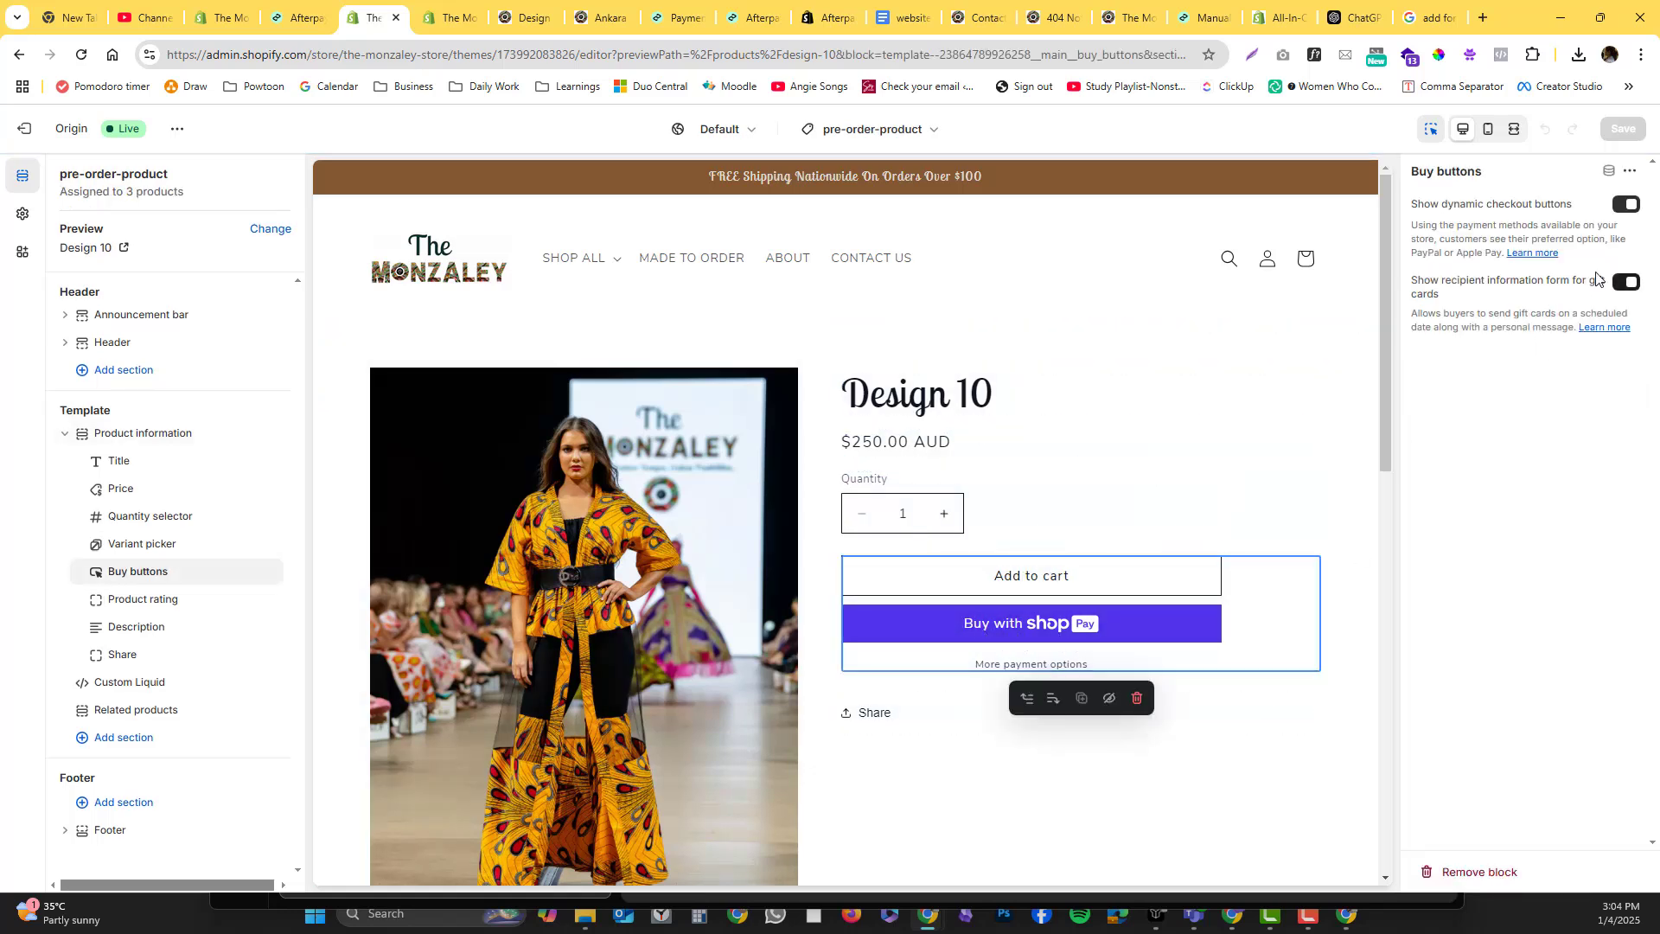
click(1624, 287)
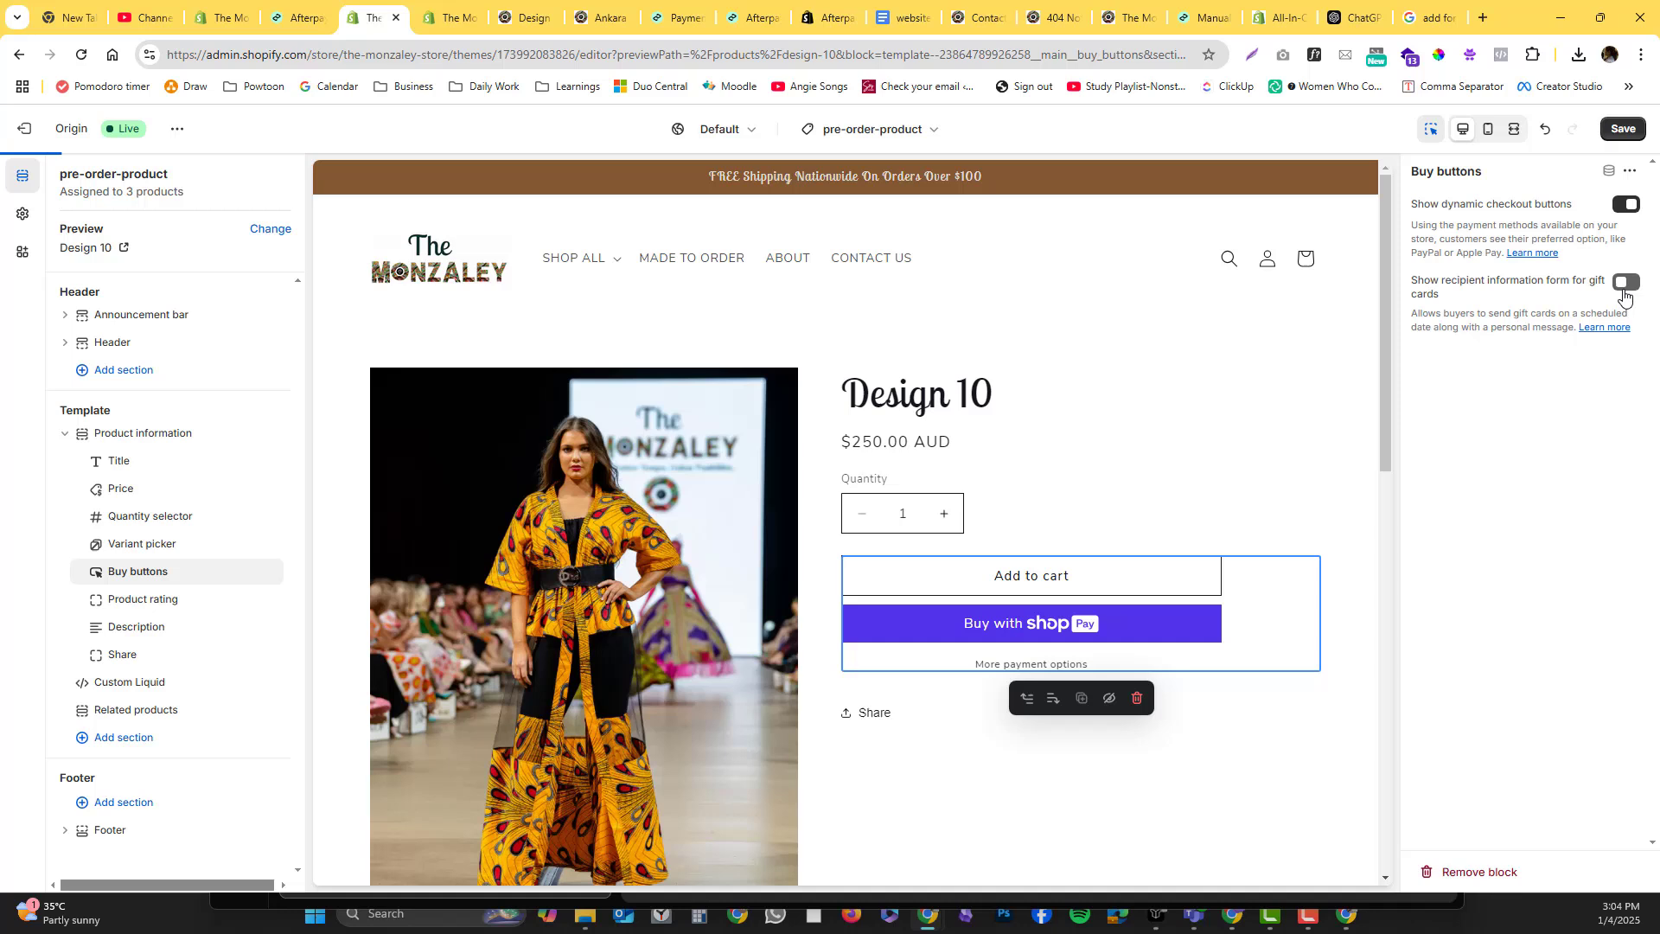
click(1624, 205)
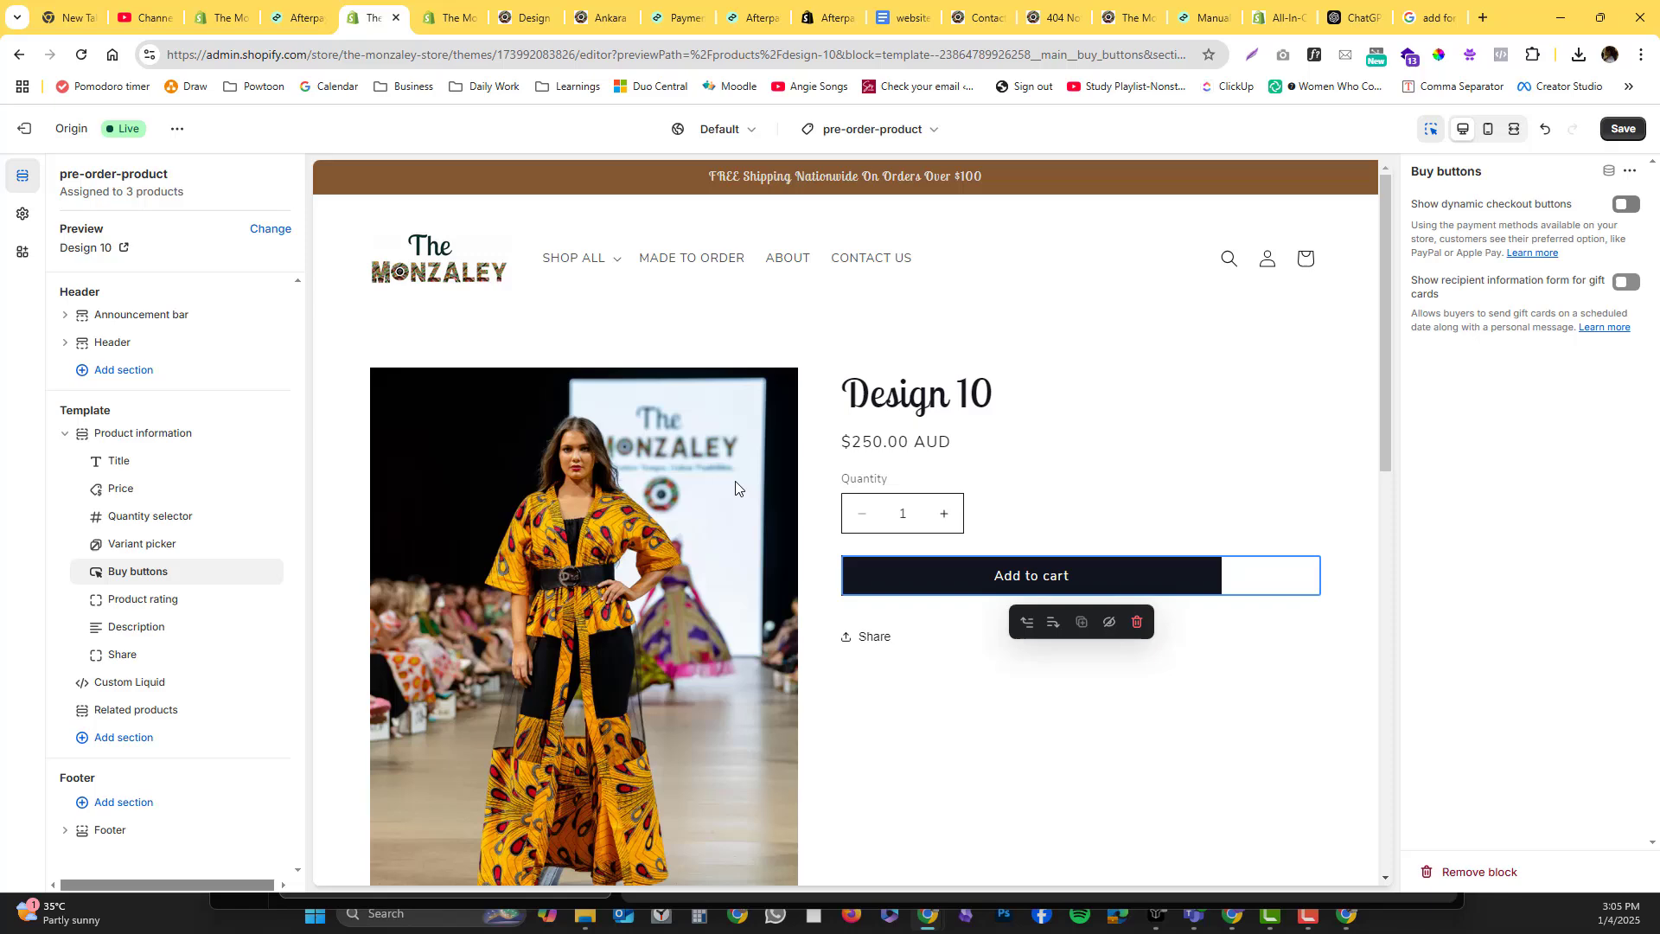
Step: Select the Custom Liquid section and dismiss the add-section picker, bringing the AS SEEN ON band into view
click(167, 688)
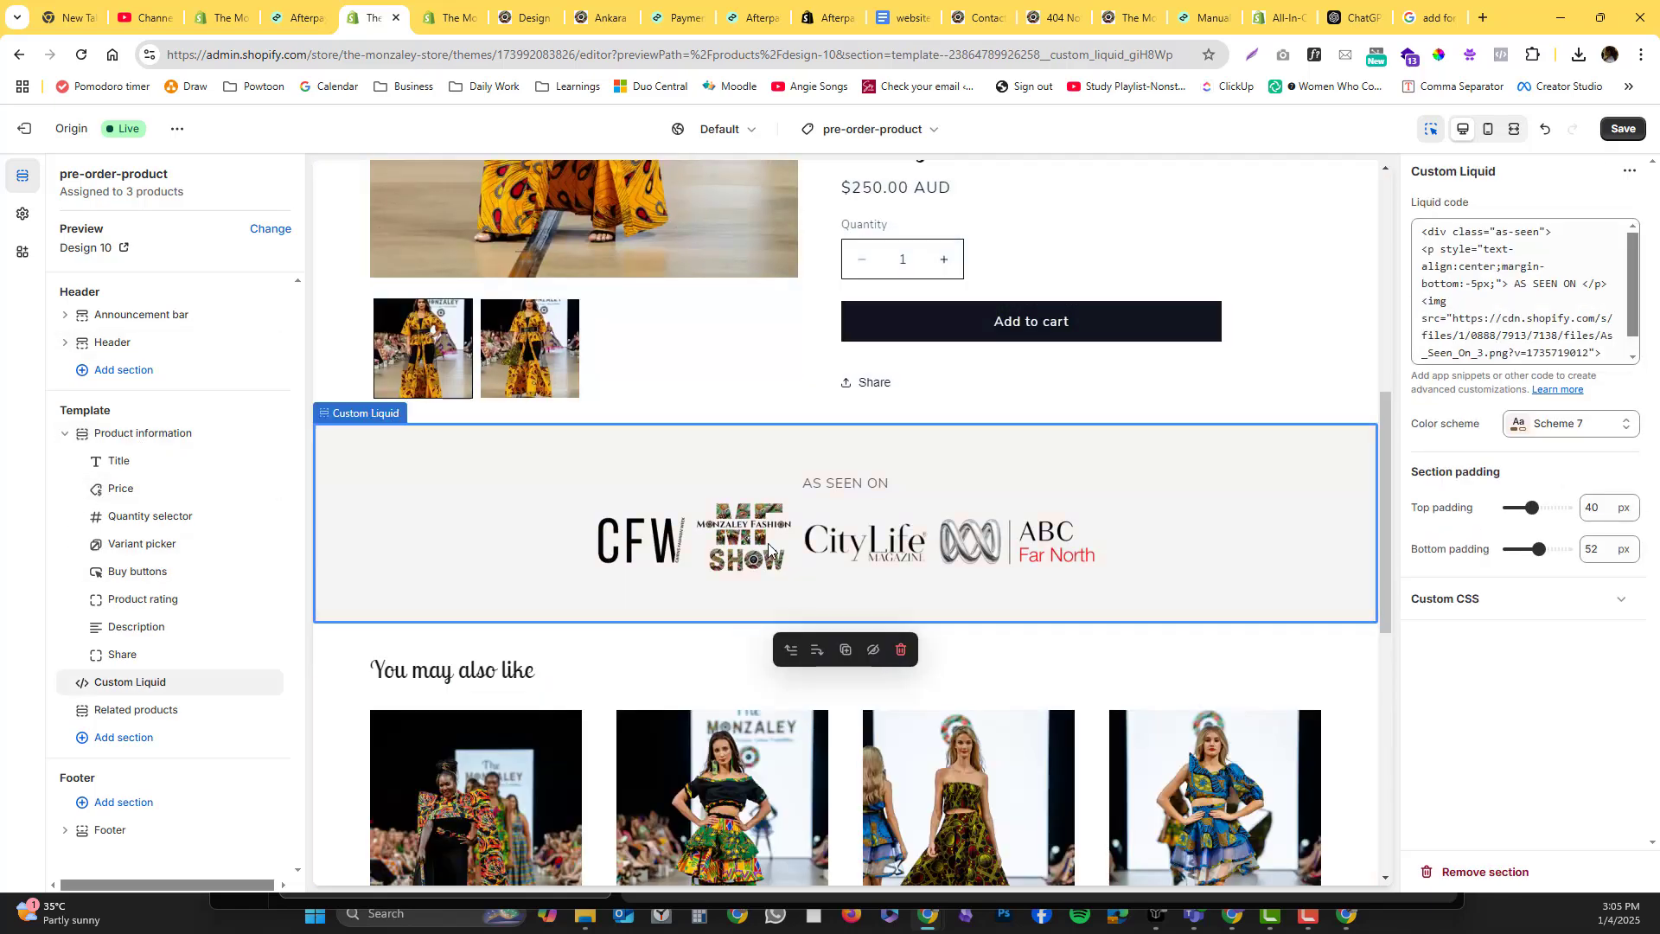
scroll(892, 556, up, 5)
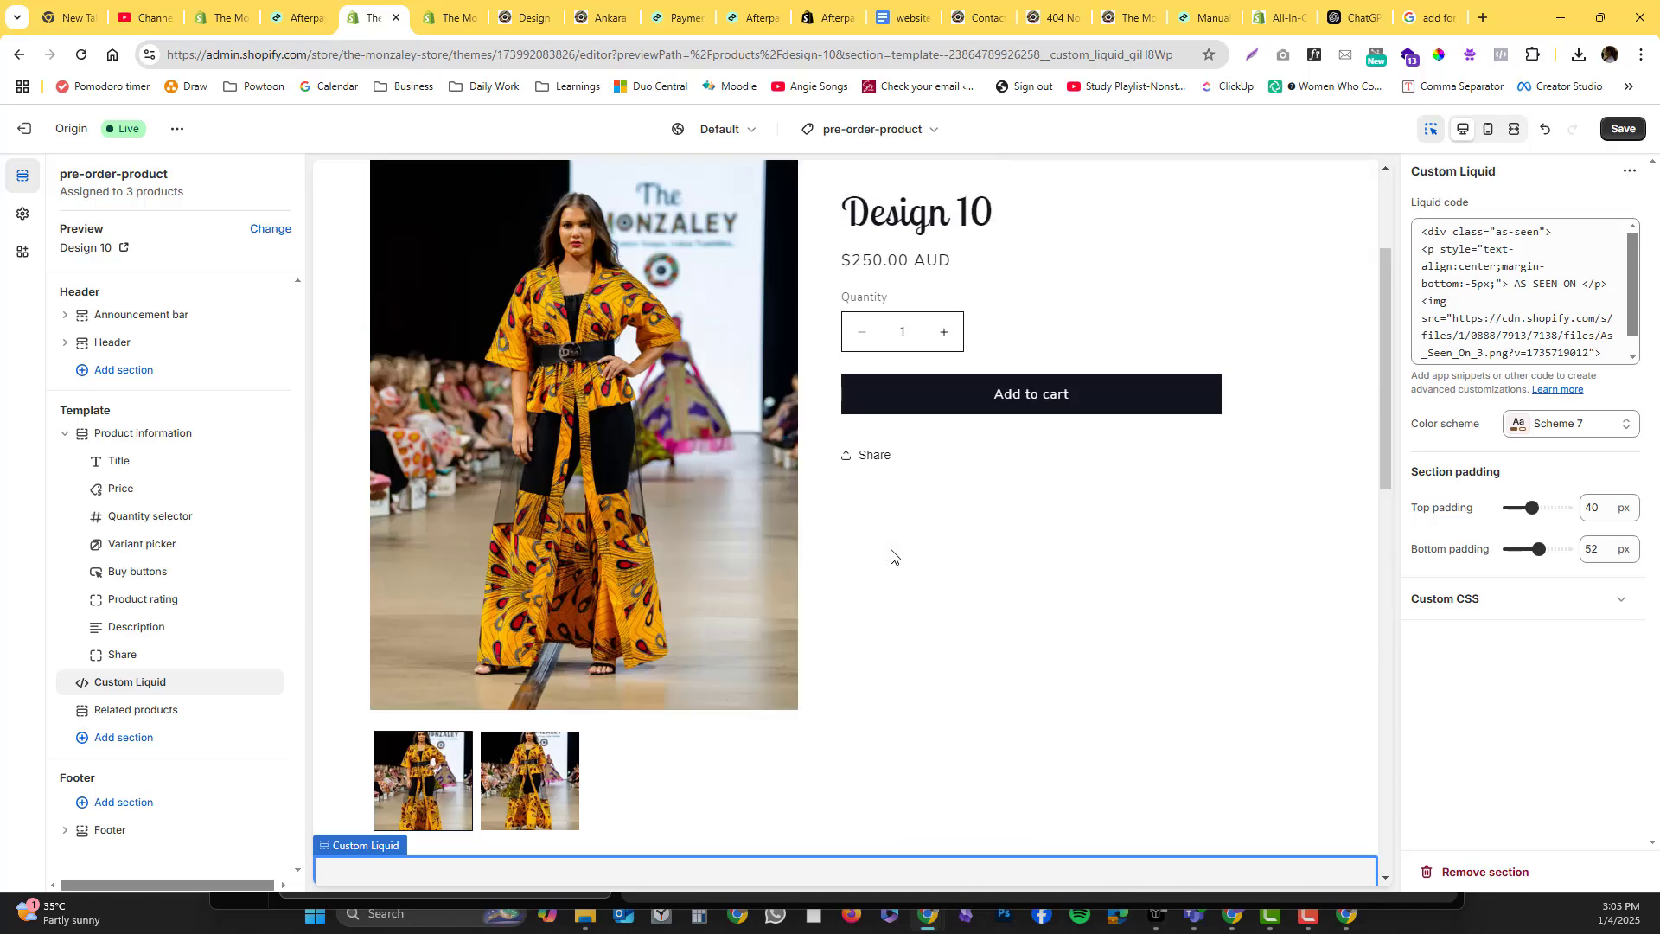
click(136, 742)
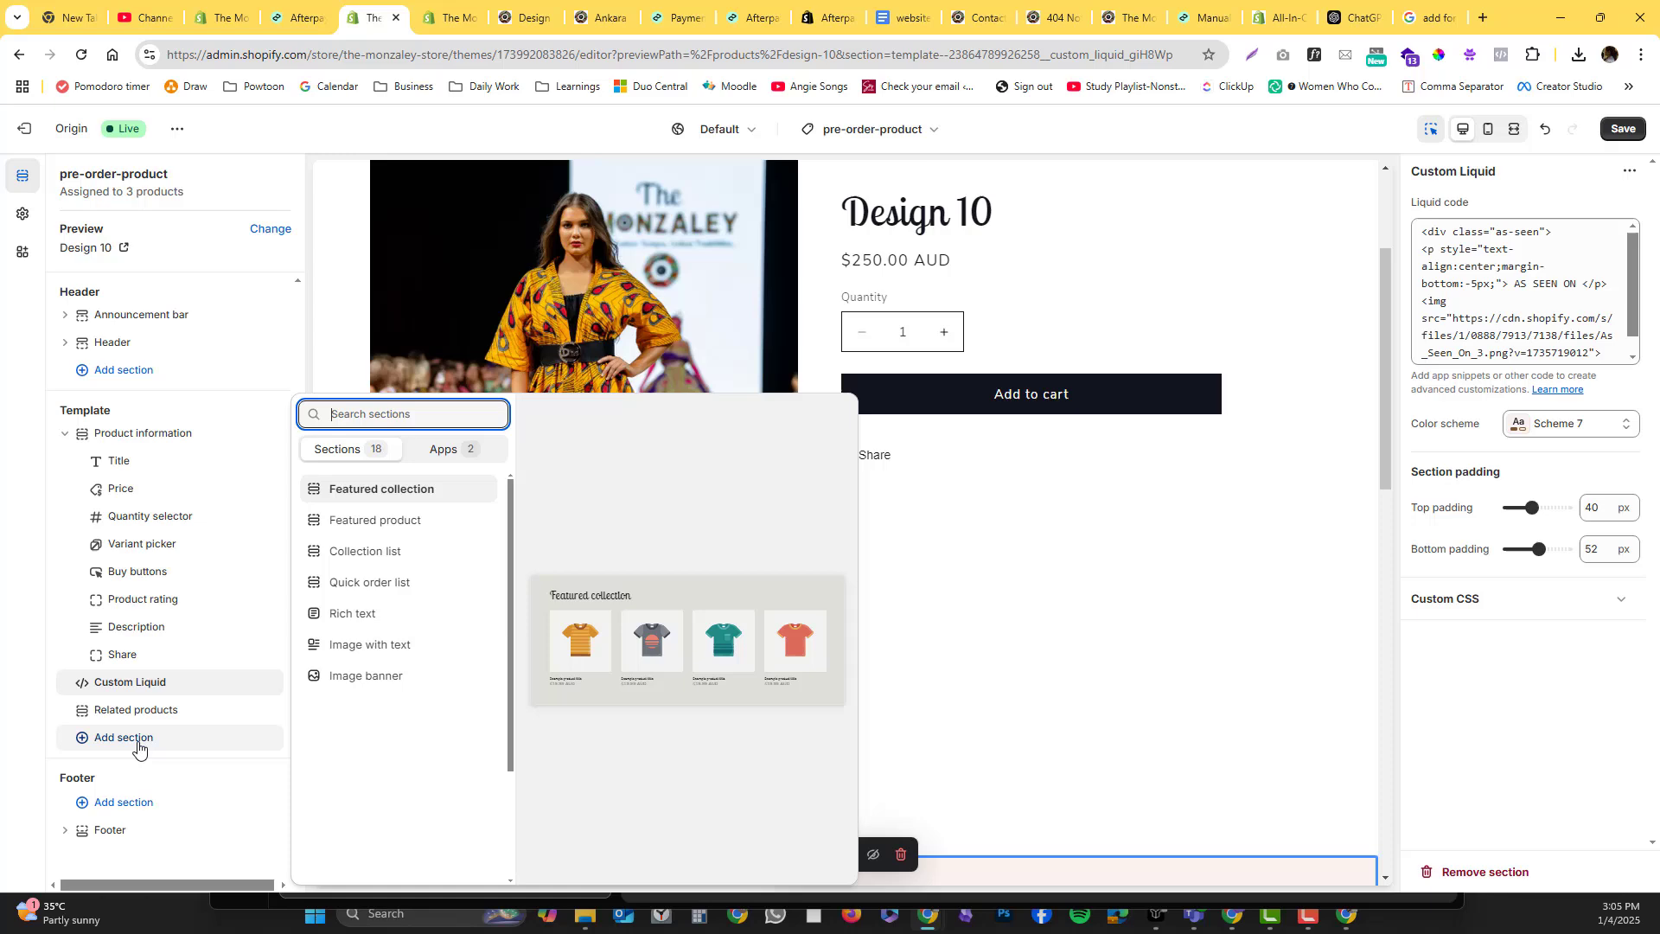
click(224, 687)
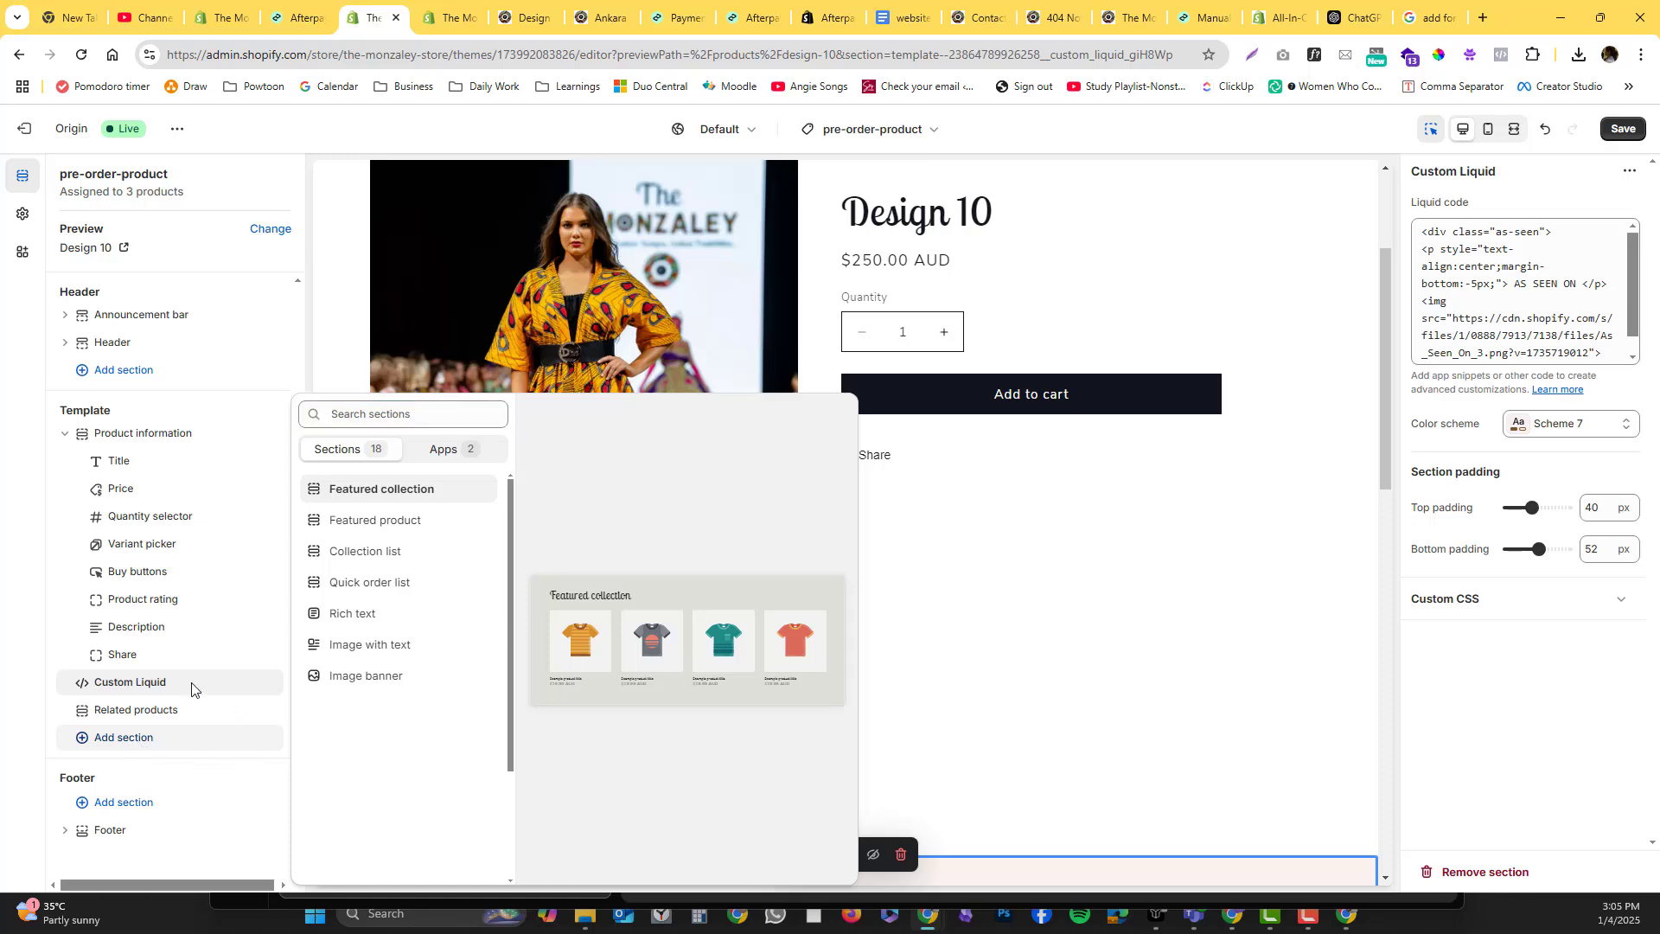
click(192, 690)
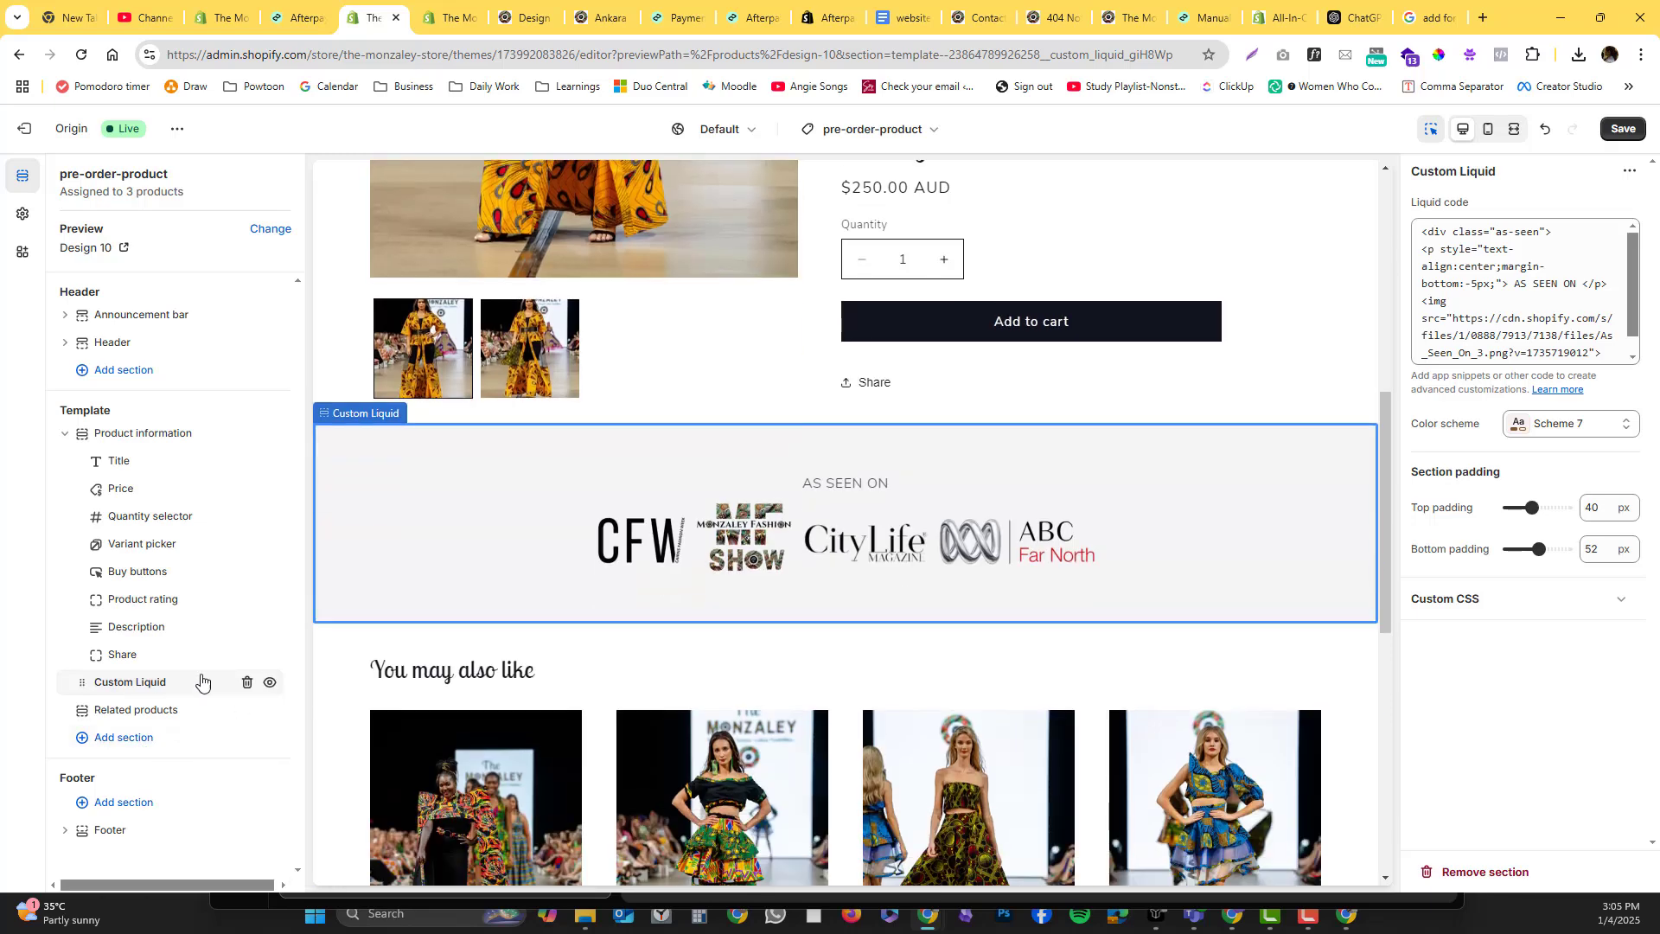
scroll(593, 621, up, 5)
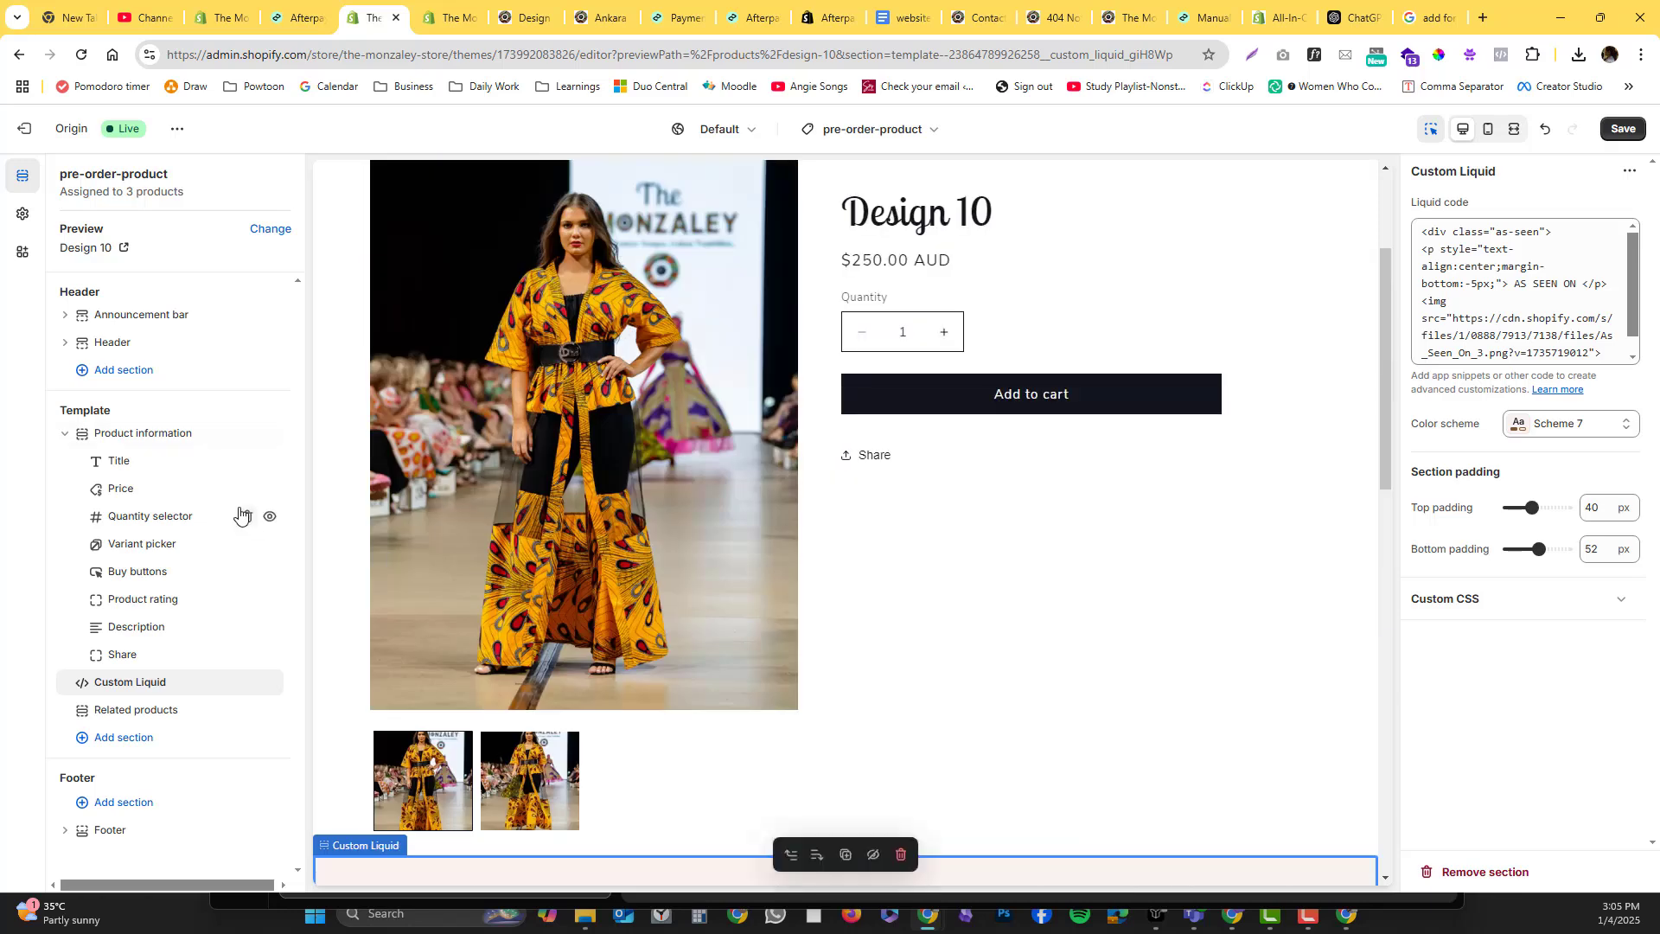
mouse_move(229, 507)
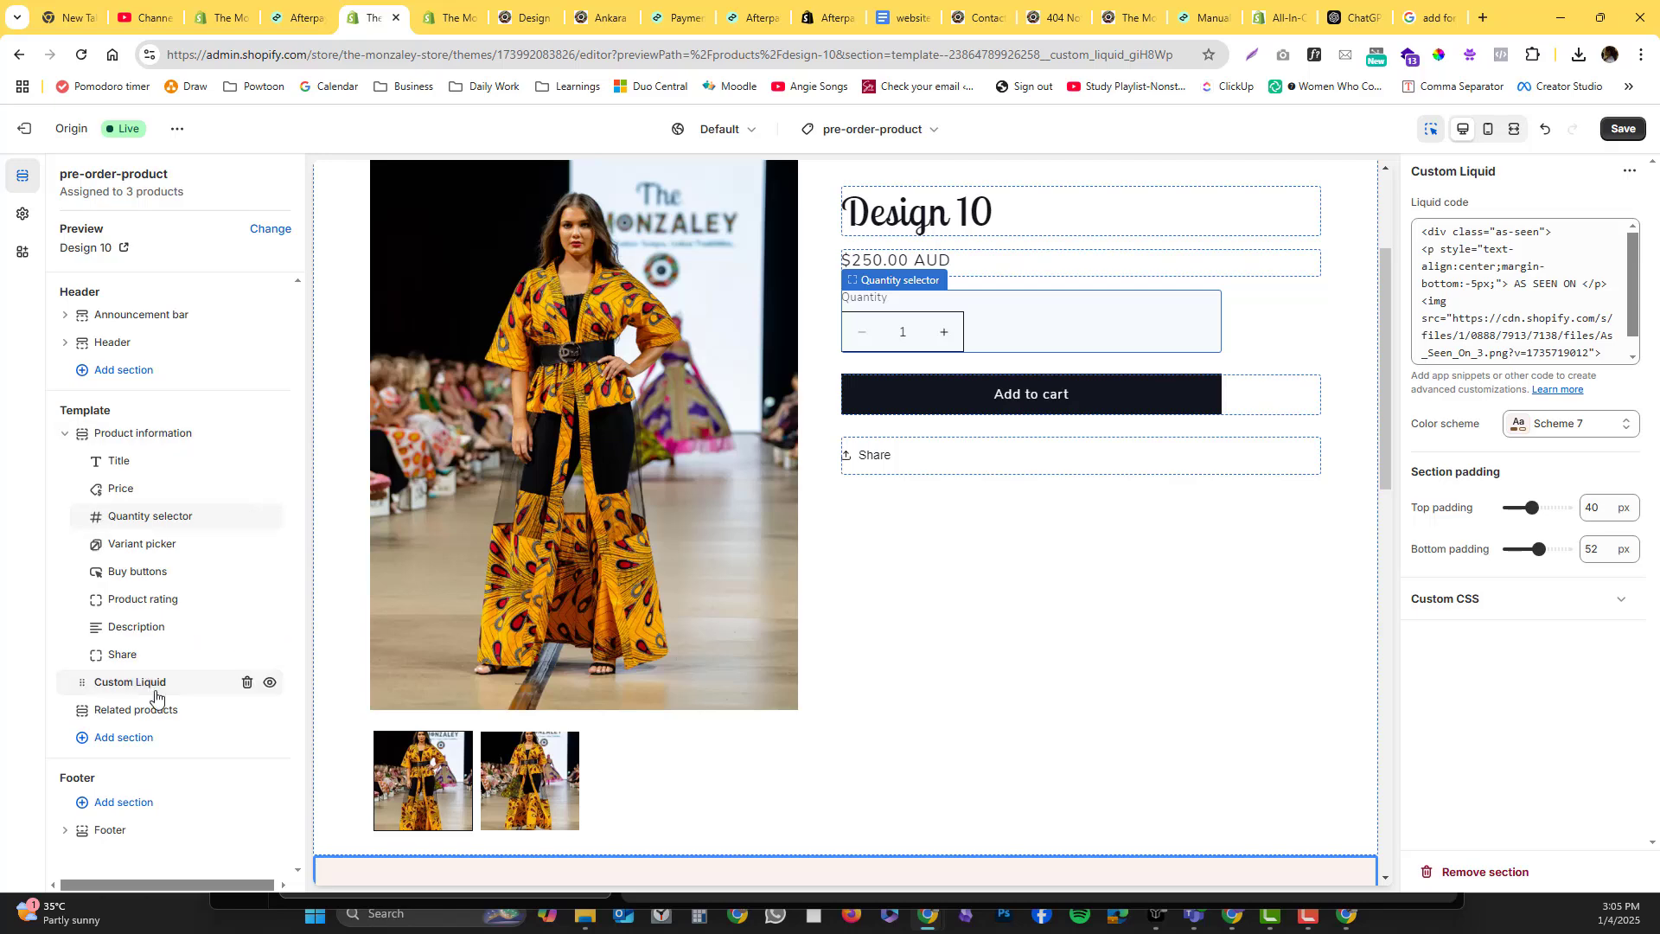
mouse_move(162, 692)
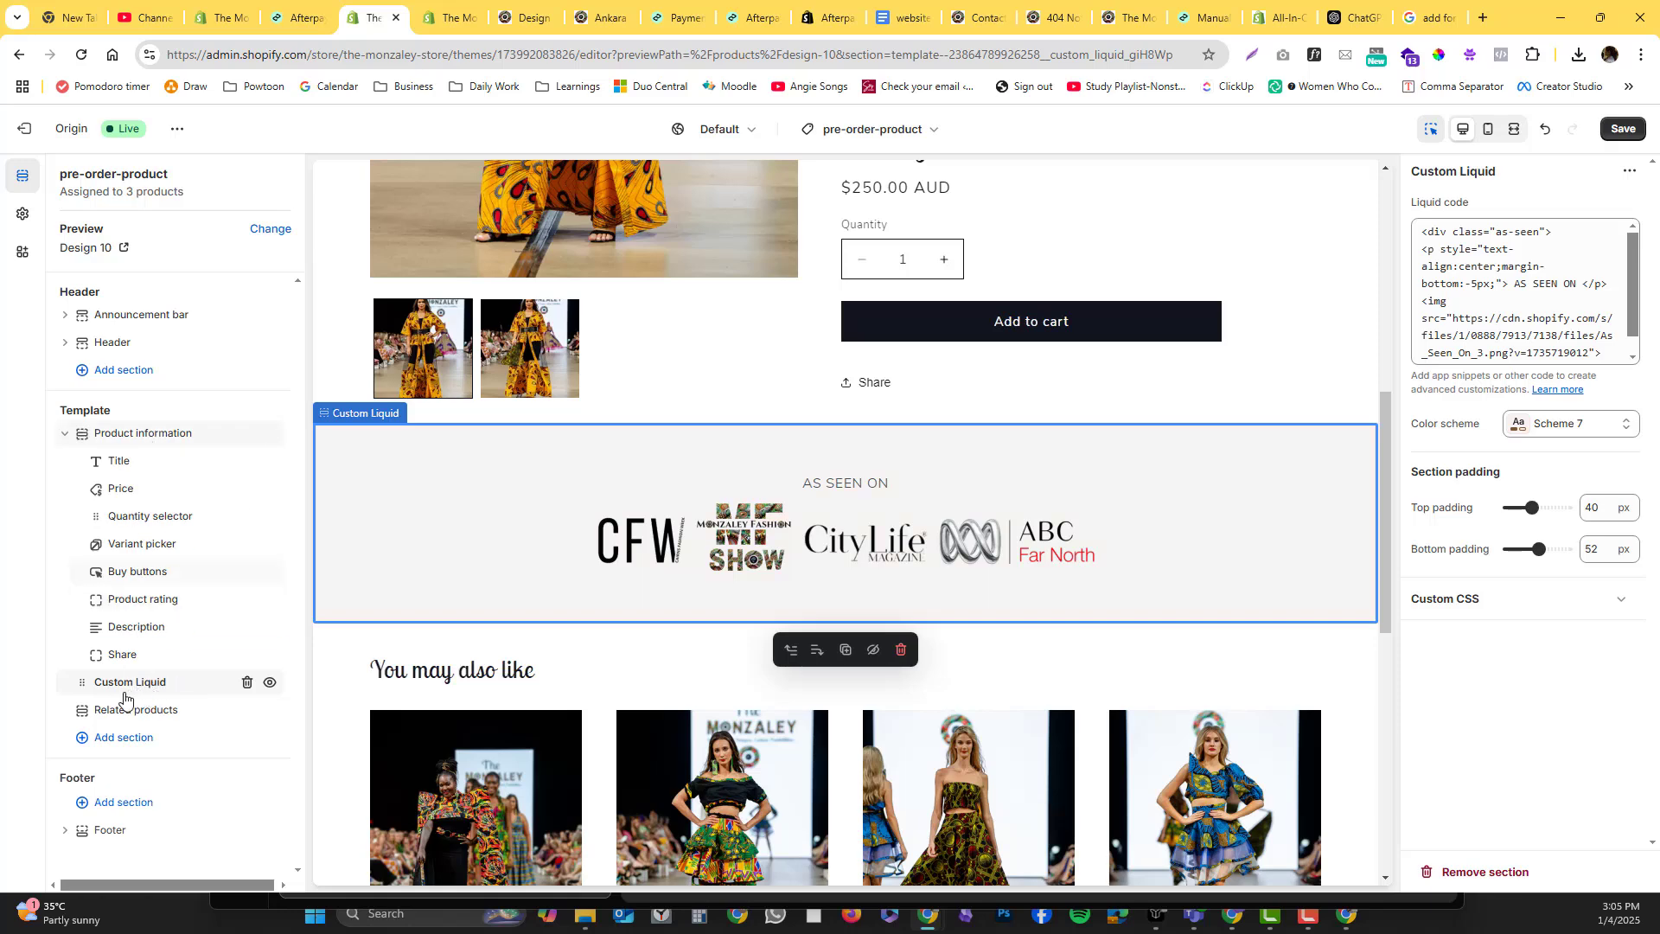
Step: Add a Custom Liquid section and move it above Product information at the template's top
click(149, 739)
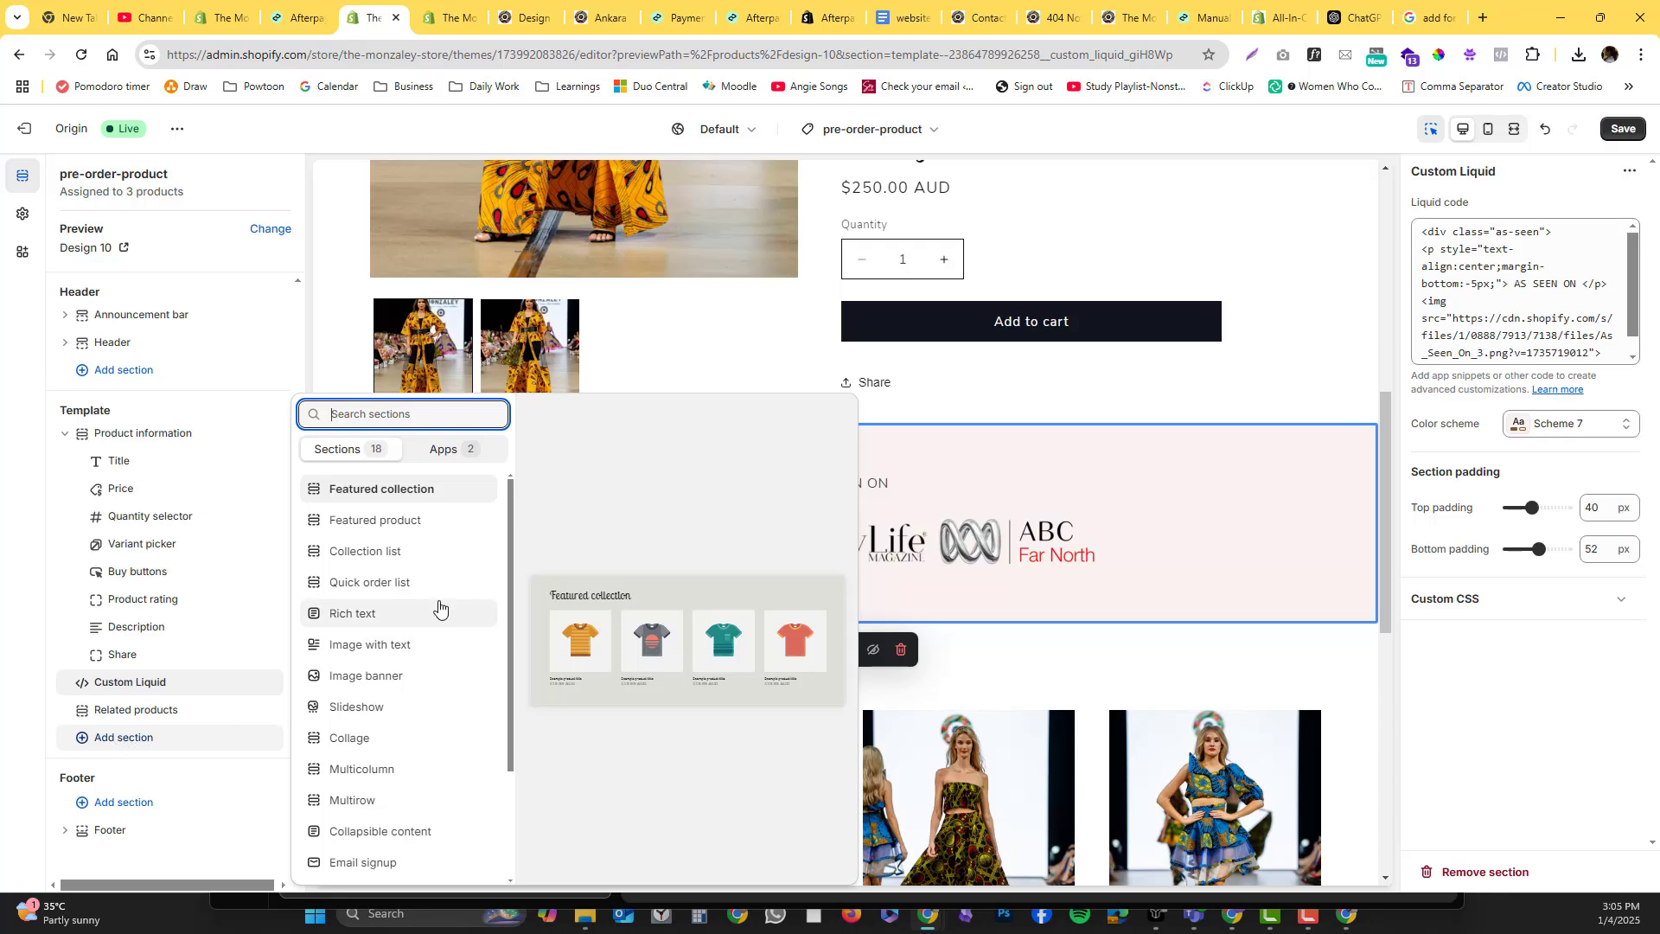
scroll(416, 657, down, 2)
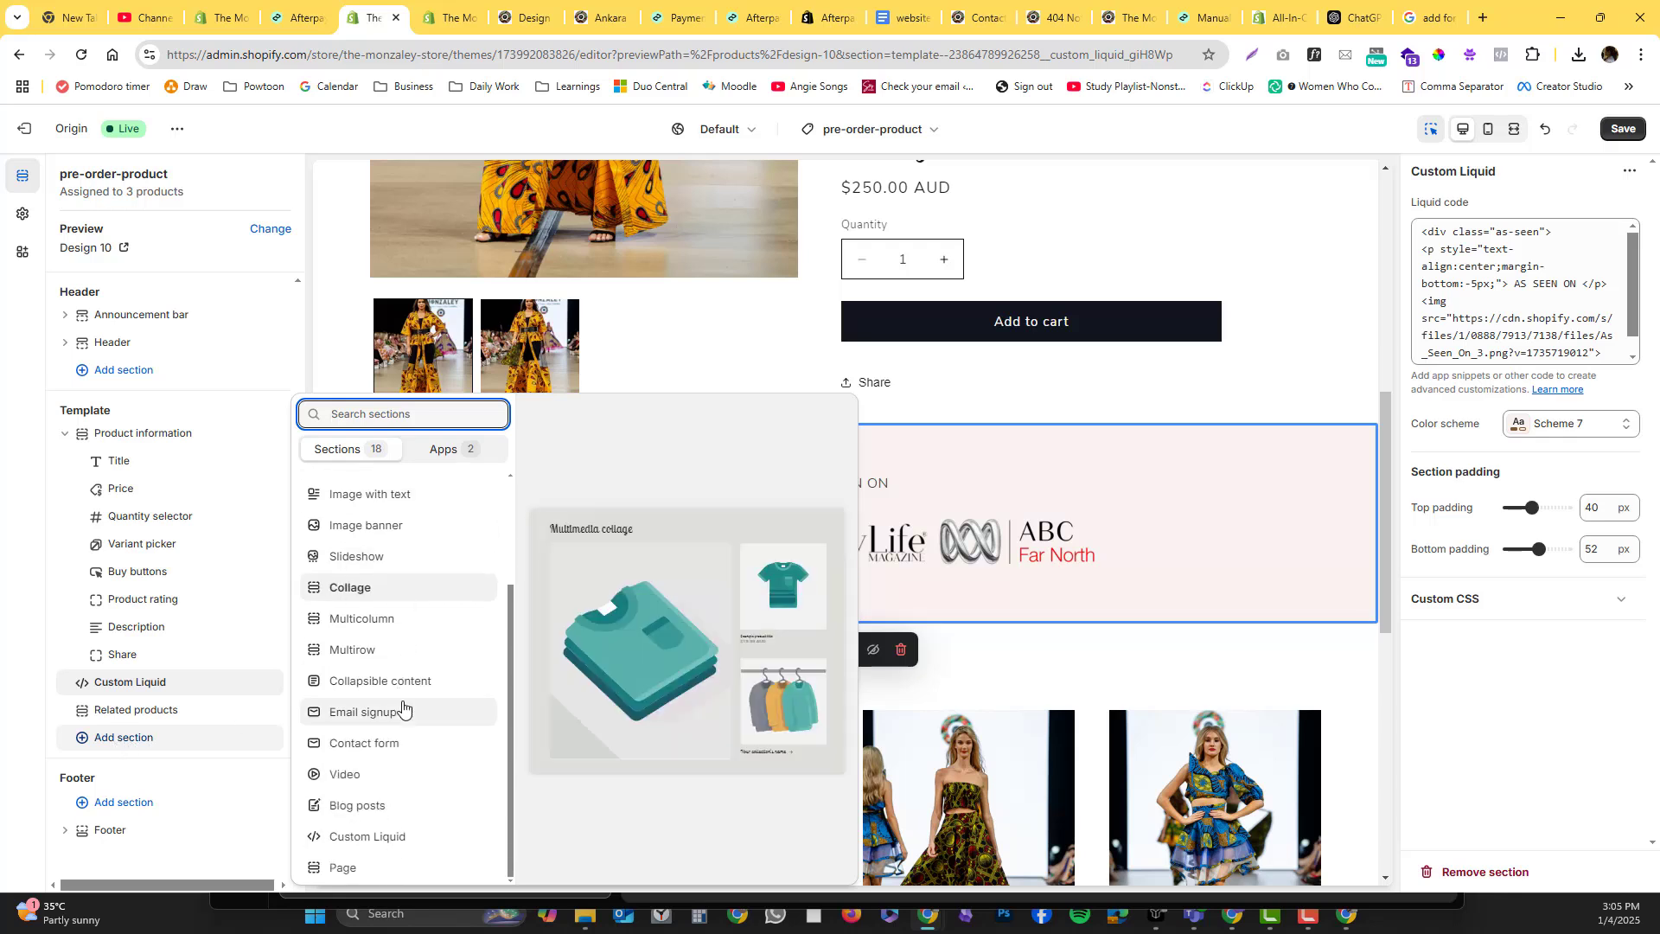
click(366, 838)
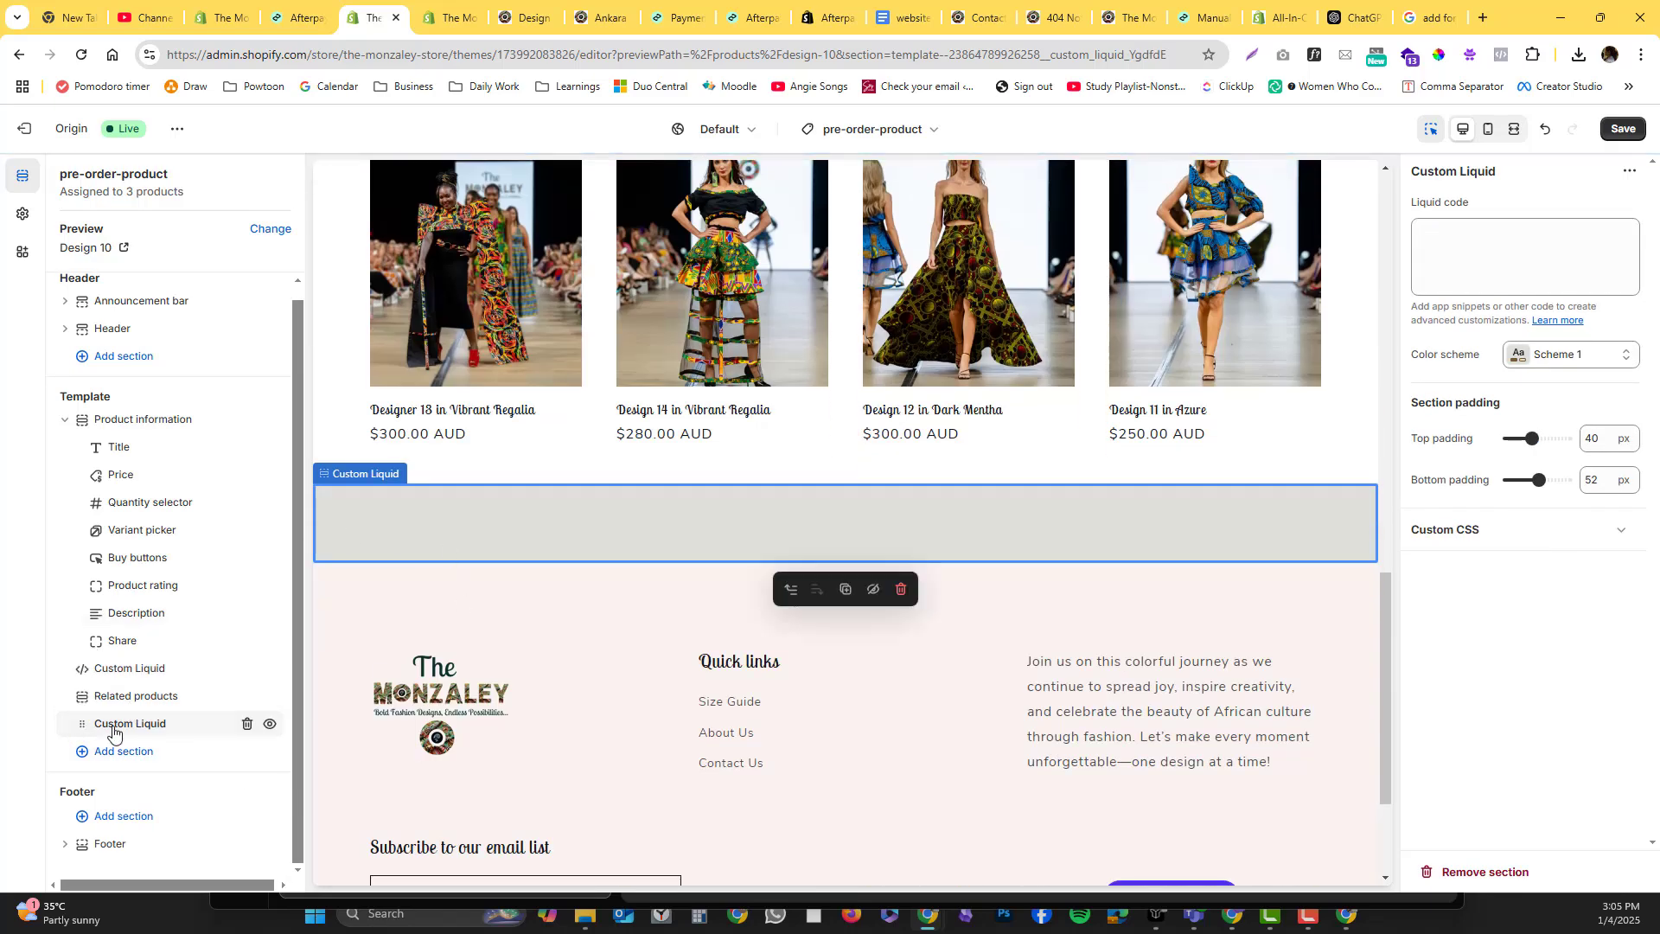
drag(108, 726, 176, 425)
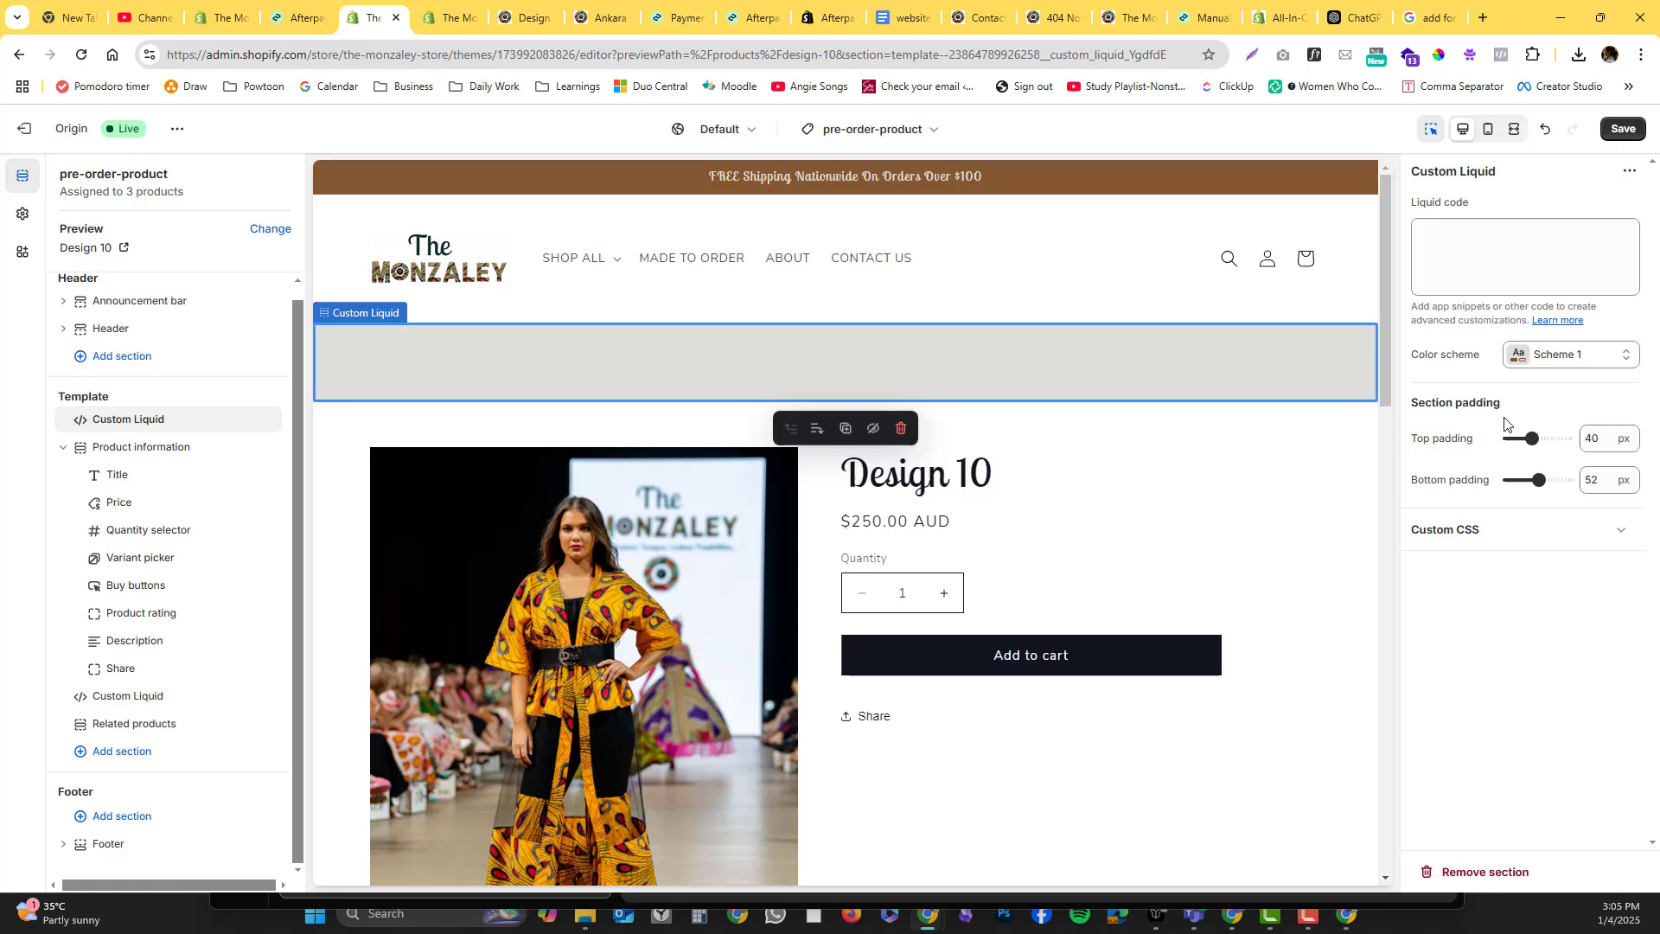
Step: Give the Custom Liquid section colour Scheme 2 and 0 px padding
click(1562, 356)
click(1536, 448)
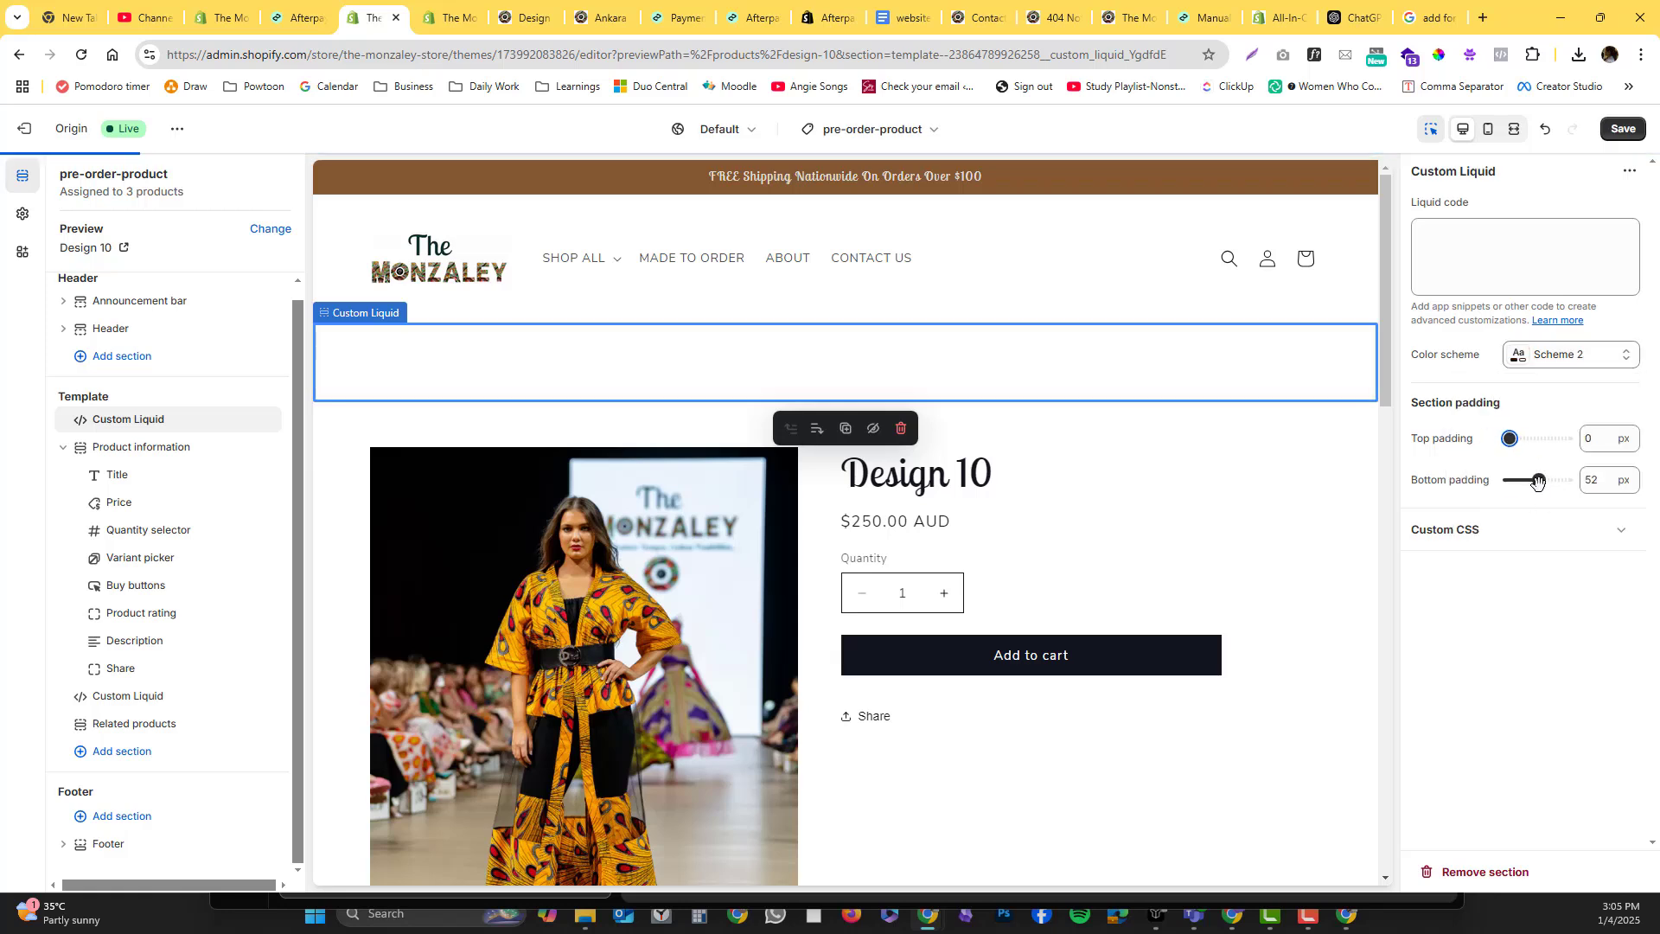
drag(1538, 480, 1509, 479)
right_click(135, 422)
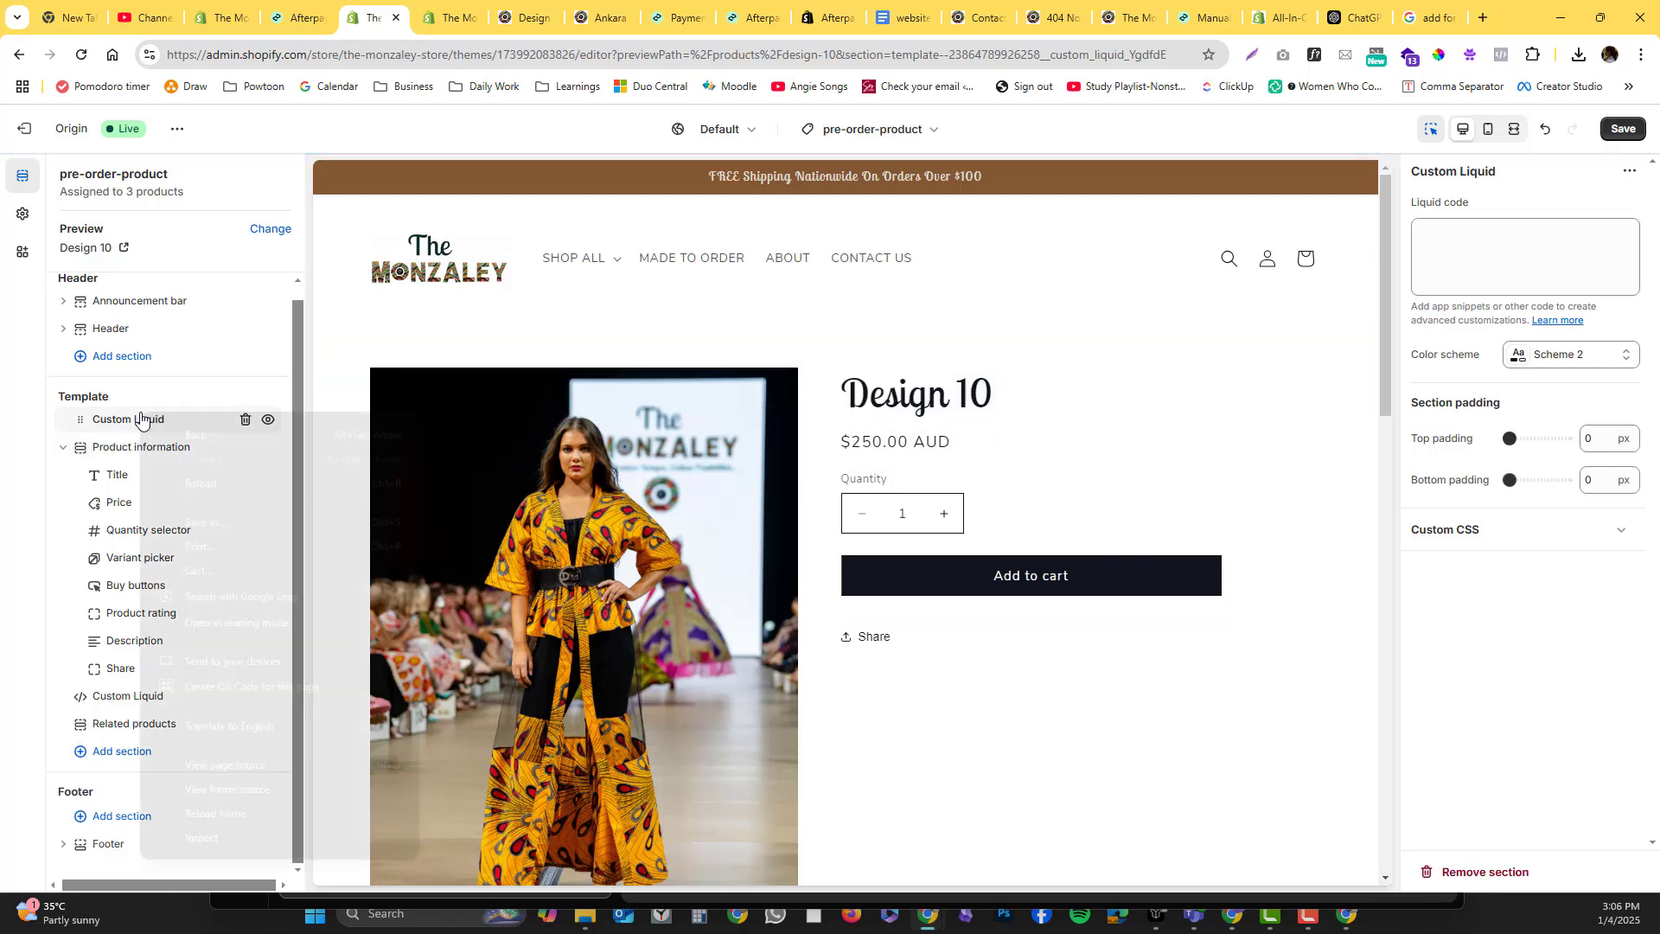
Step: Paste the buy-button relabelling script into the Custom Liquid code and save the template
click(115, 430)
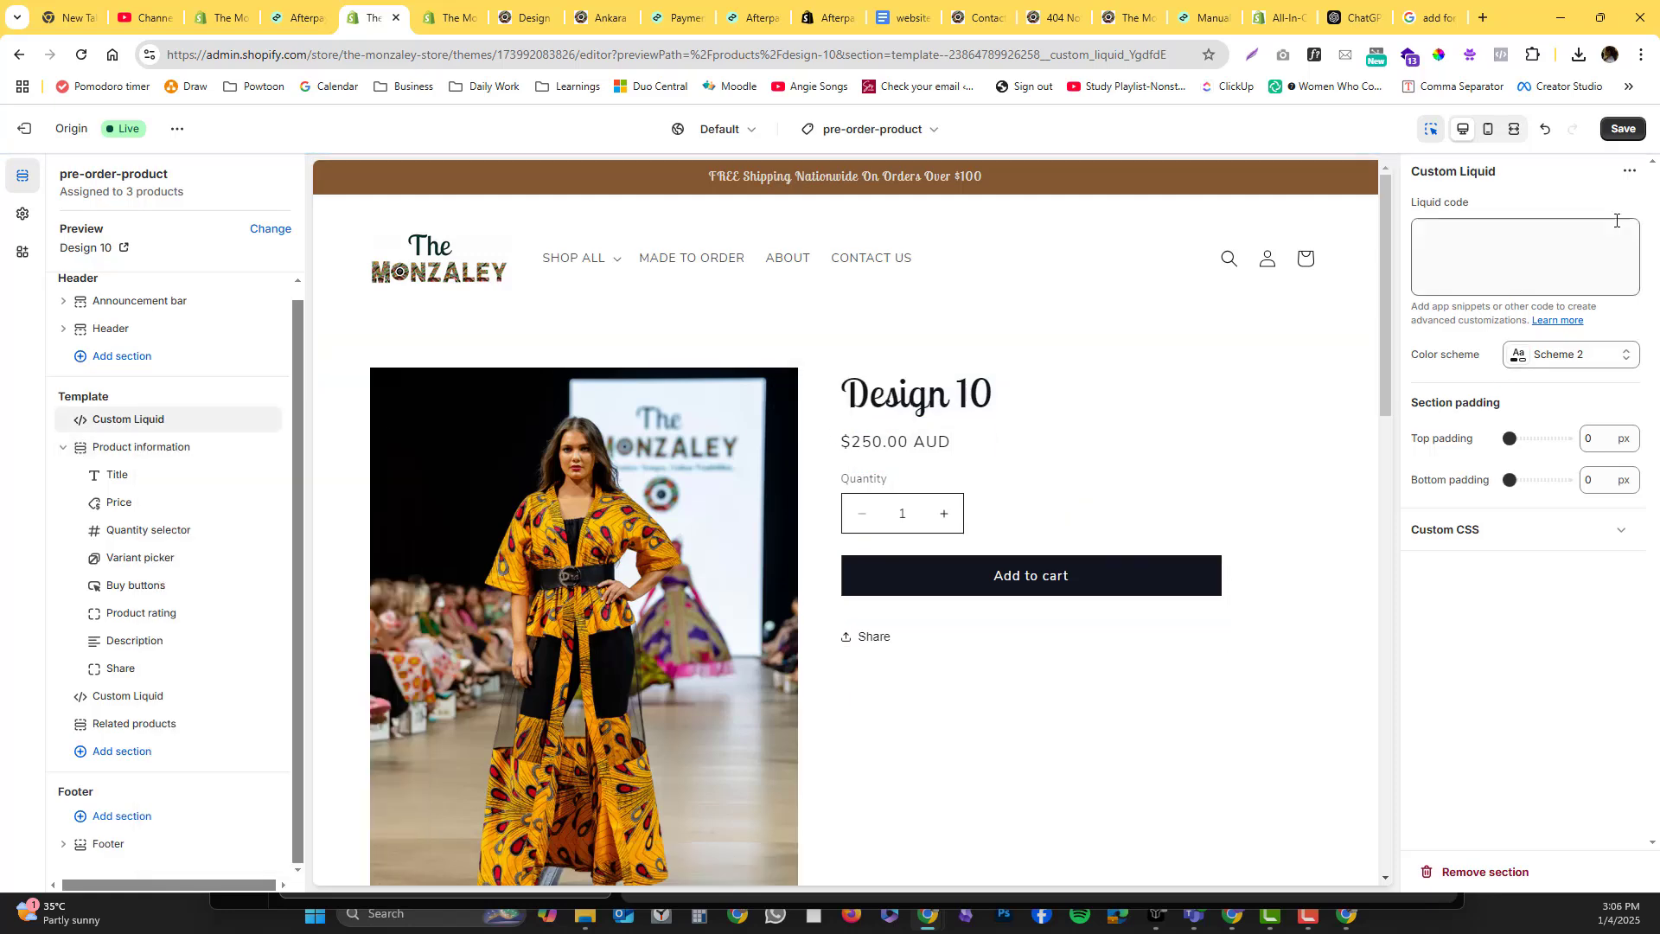
click(1630, 172)
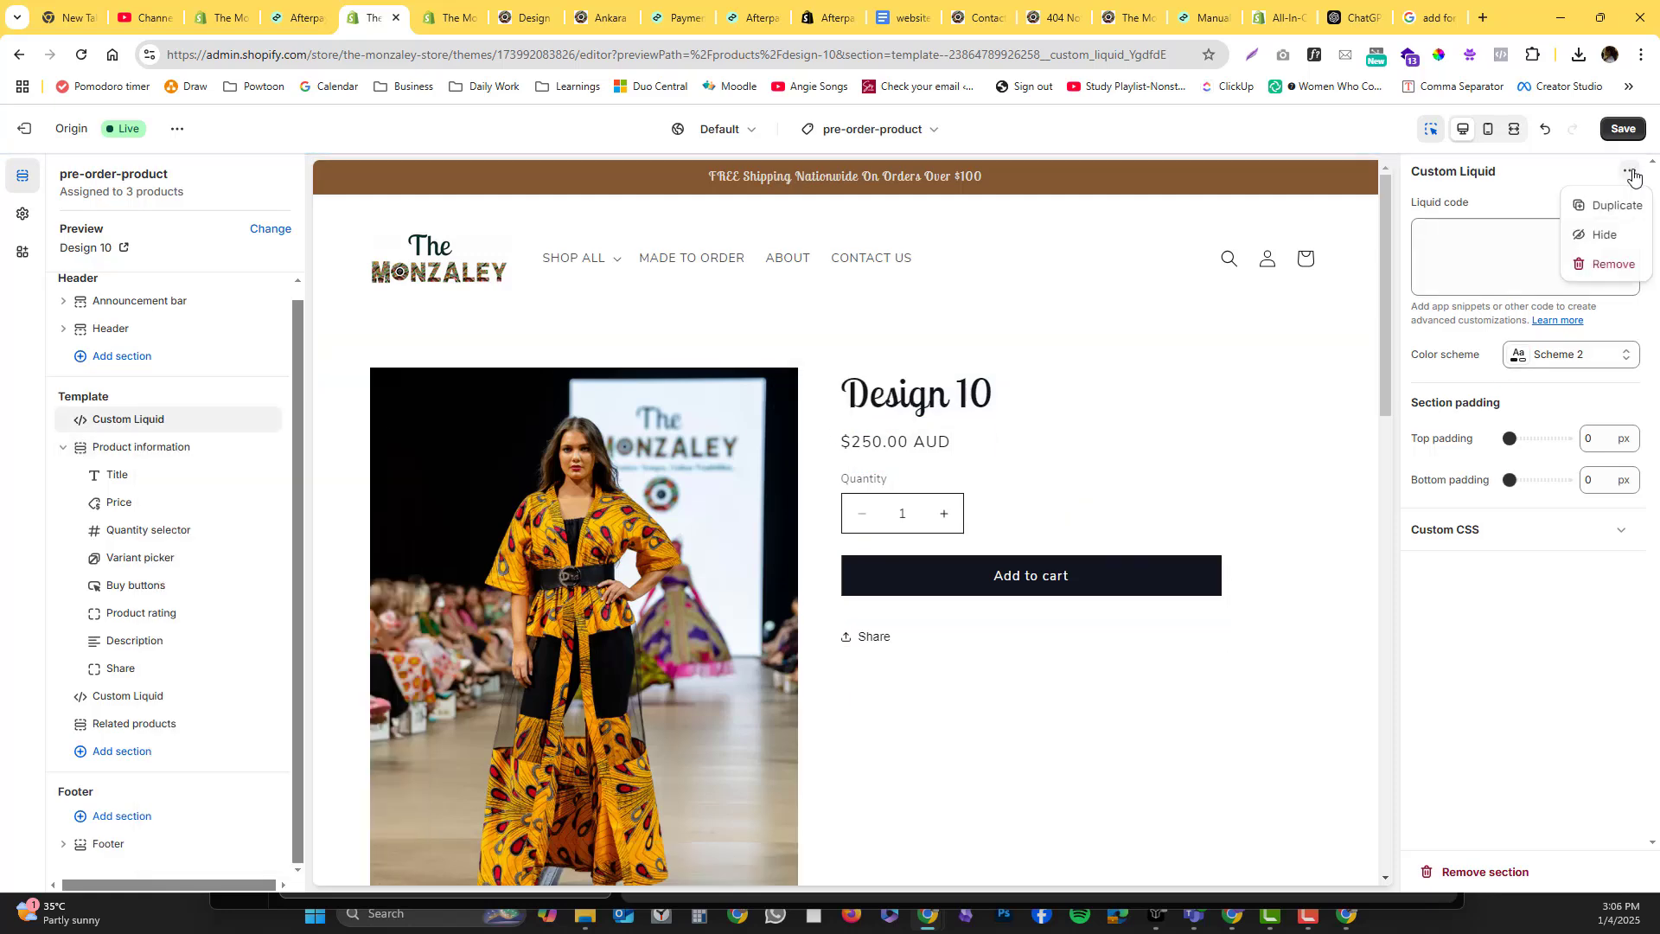
click(1490, 255)
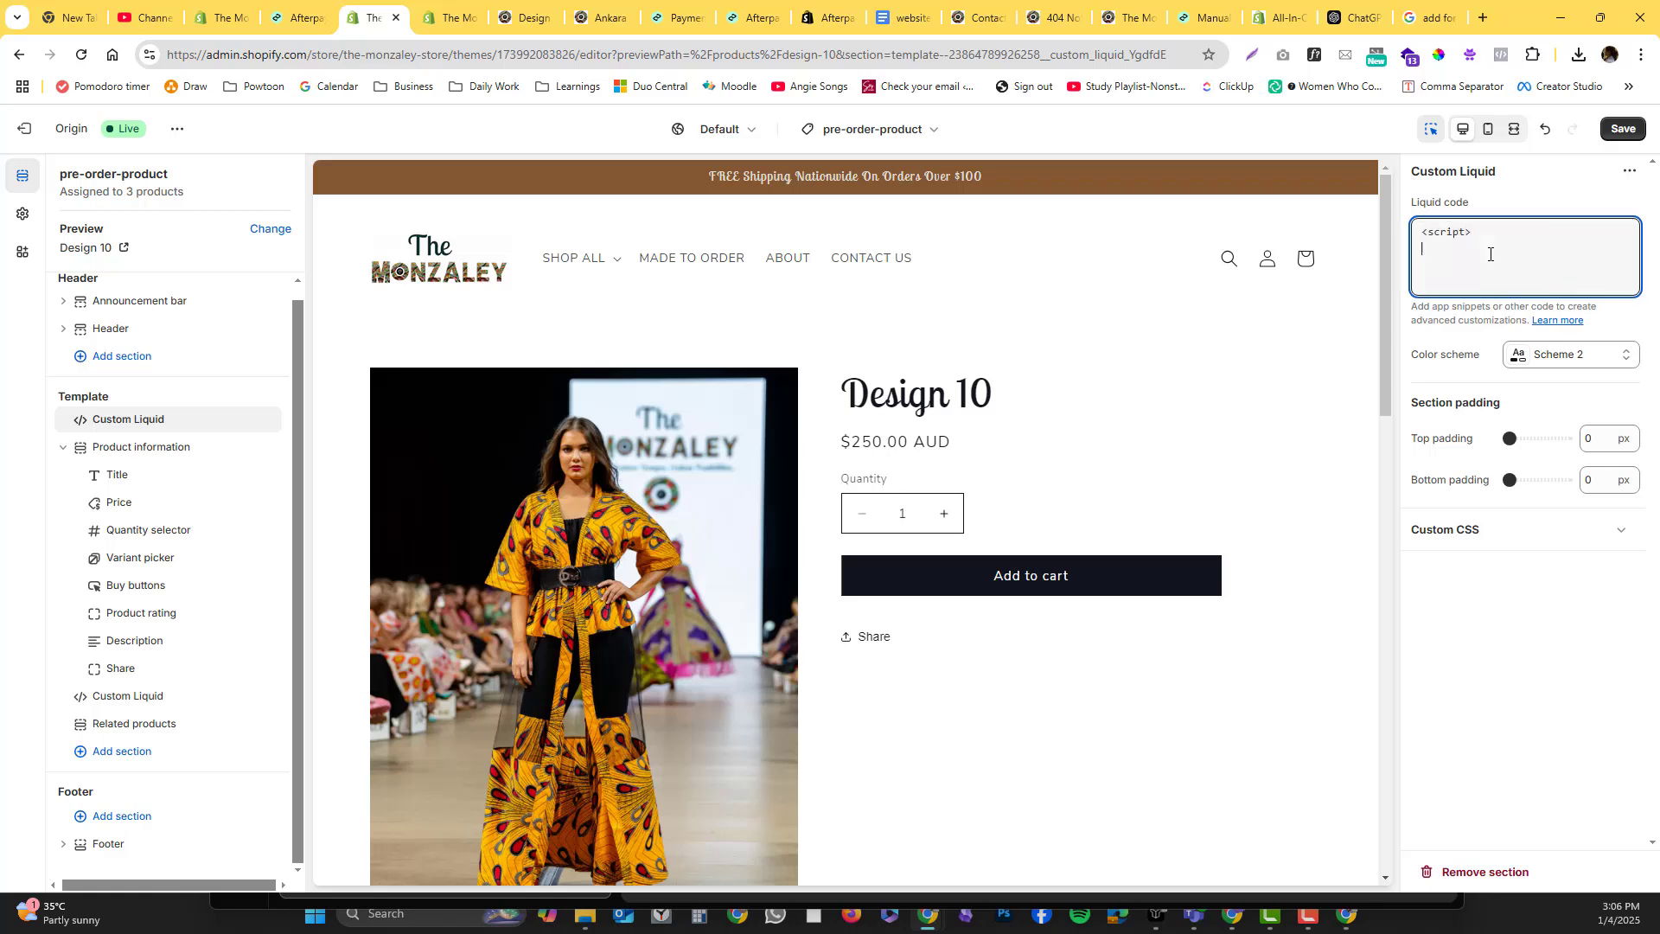
text(document.addEventListener('DOMContentLoaded', function () {   var addToCartButton = document.querySelector('.product-form__submit');    if (addToCartButton) {     var buttonText = addToCartButton.querySelector('span');     if (buttonText) {       buttonText.textContent = 'Pre-Order';     }   } });)
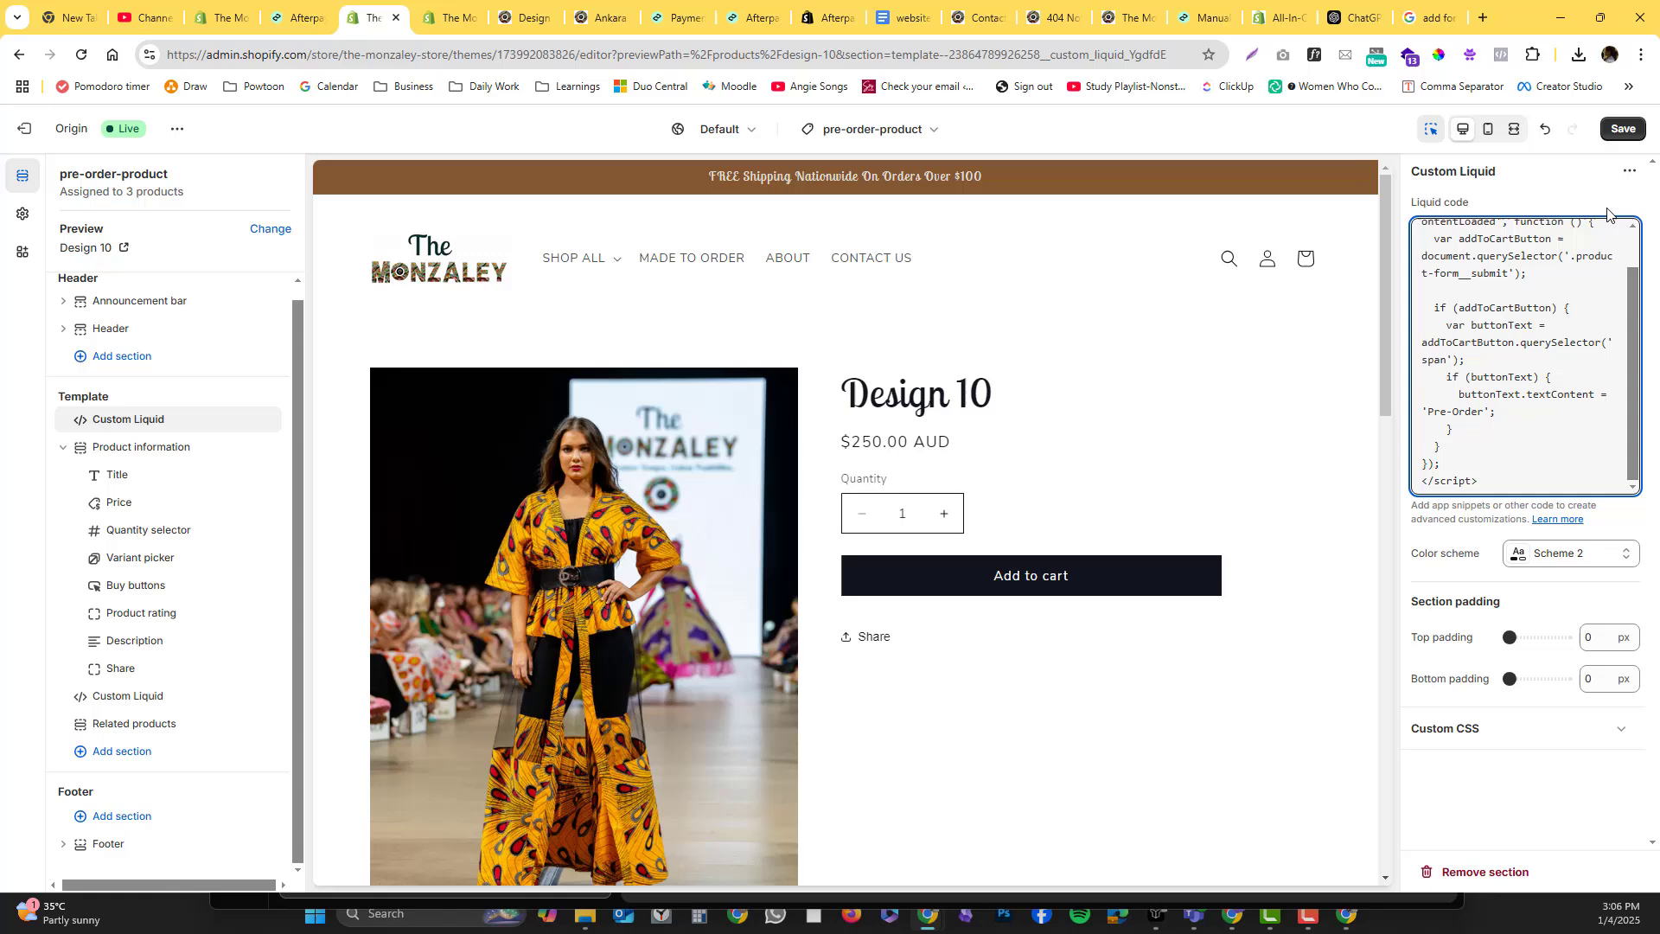
click(1624, 129)
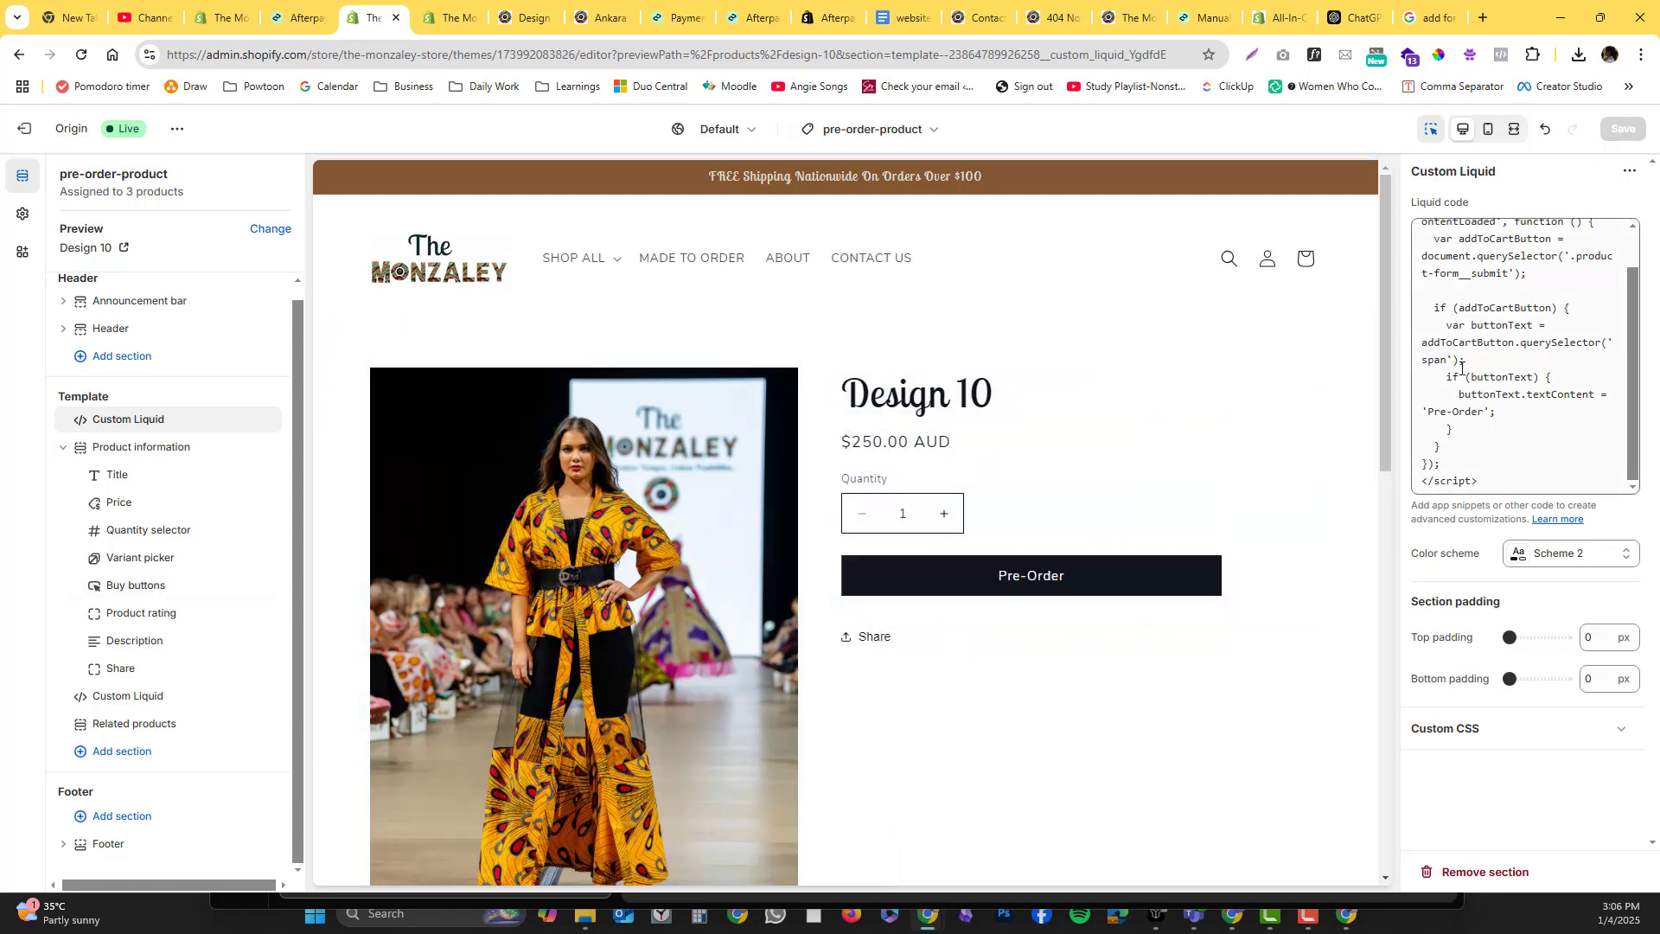
Step: Change the script's 'Pre-Order' label to uppercase 'PRE-ORDER' and save again
scroll(1501, 405, up, 2)
scroll(1500, 405, down, 1)
scroll(1500, 405, up, 1)
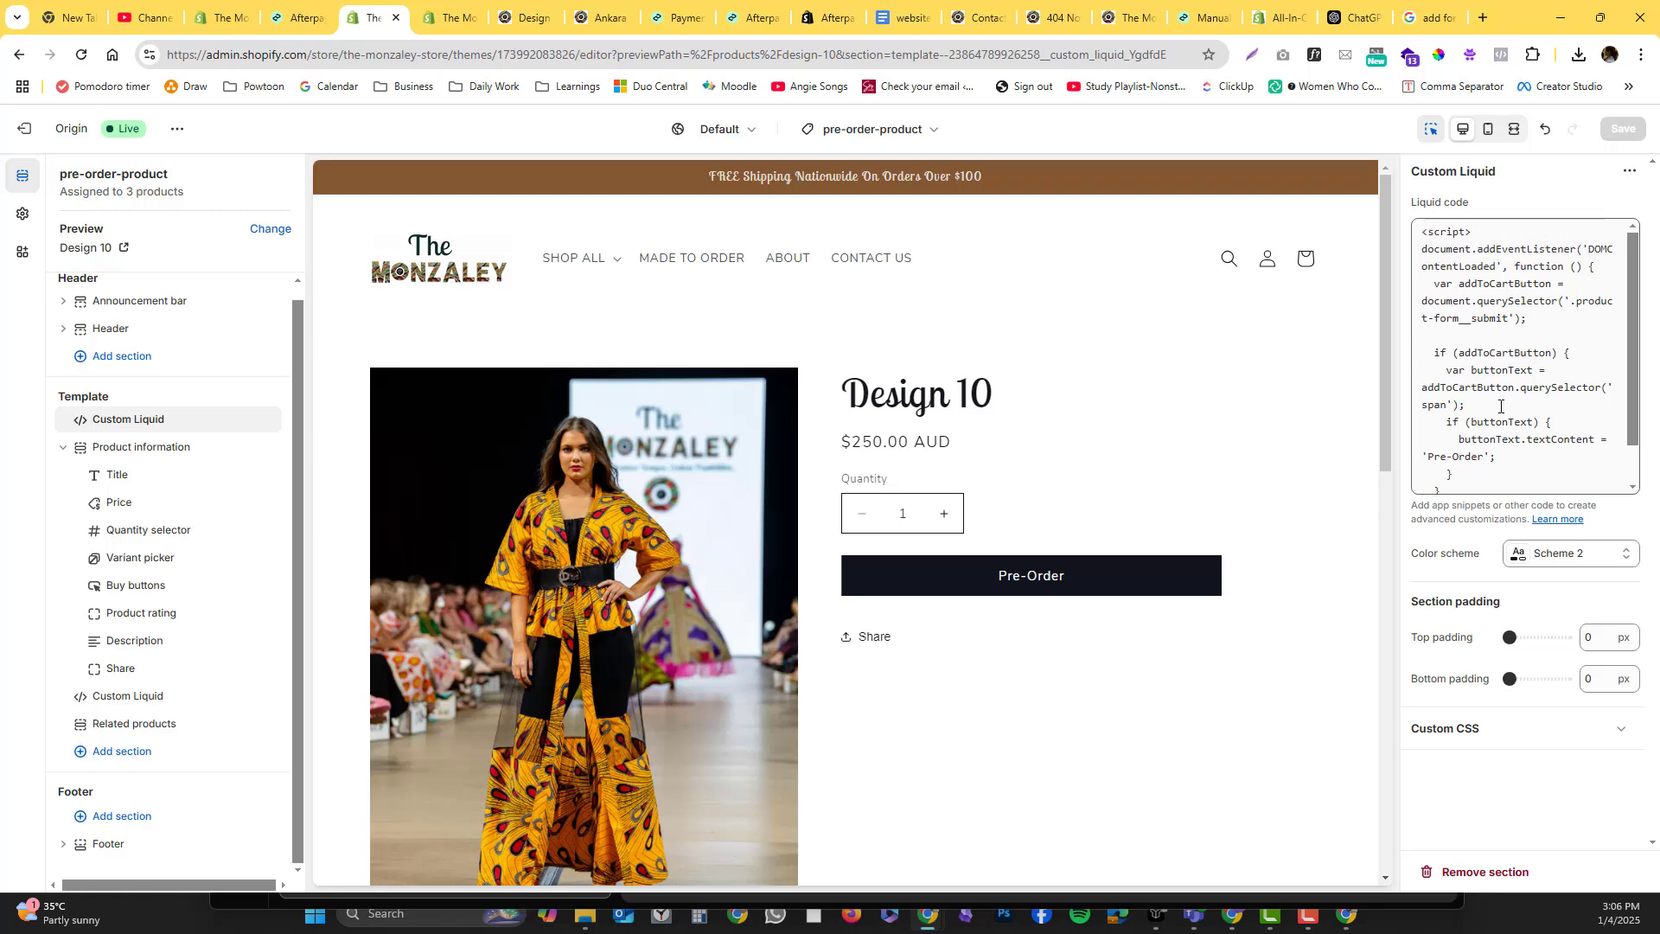
drag(1630, 318, 1635, 377)
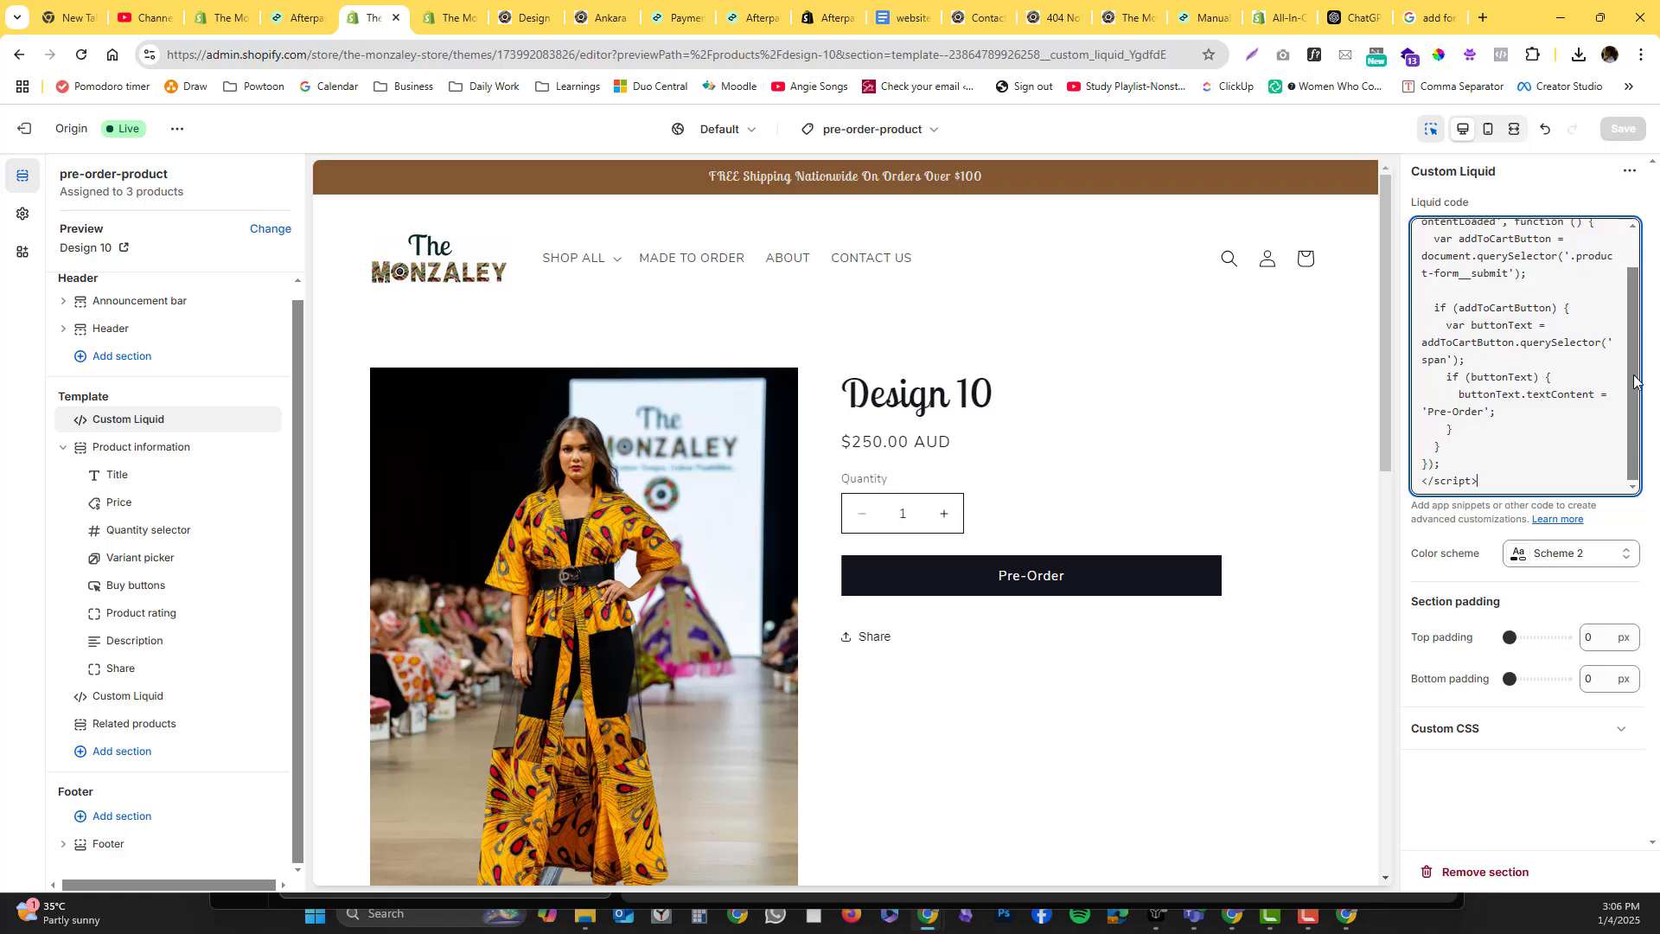
drag(1483, 412, 1428, 412)
text(PRE-)
click(1621, 130)
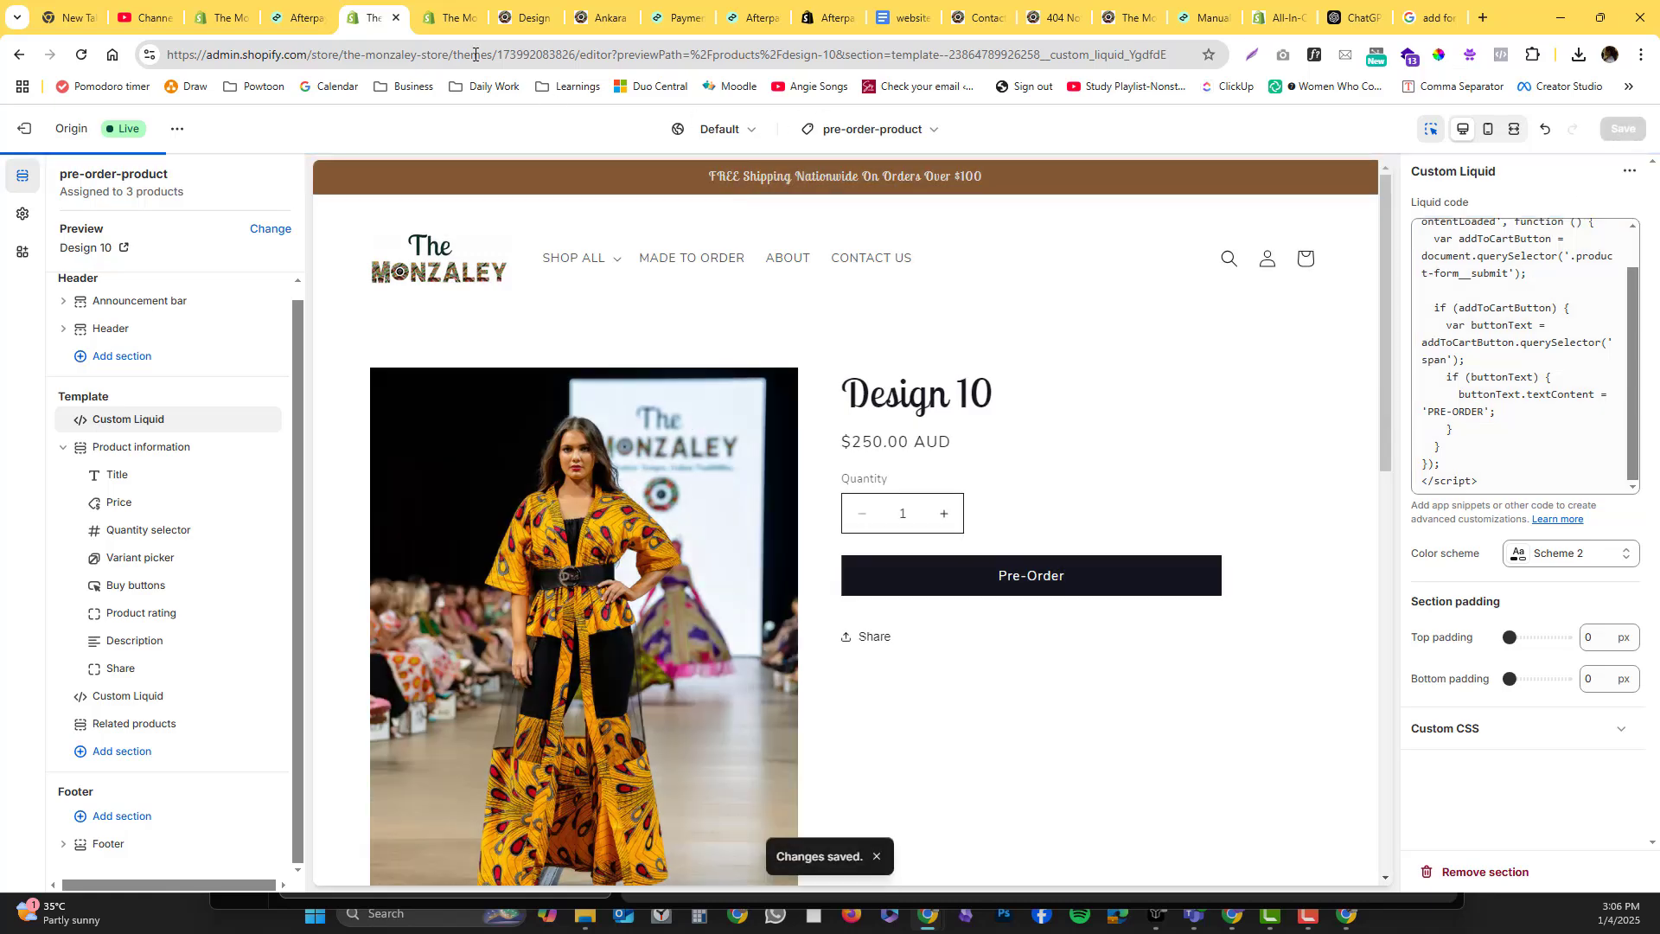
Step: Compare the Design 12 storefront preview with the Ankara Headband page, which keeps Add to cart
click(448, 17)
click(517, 18)
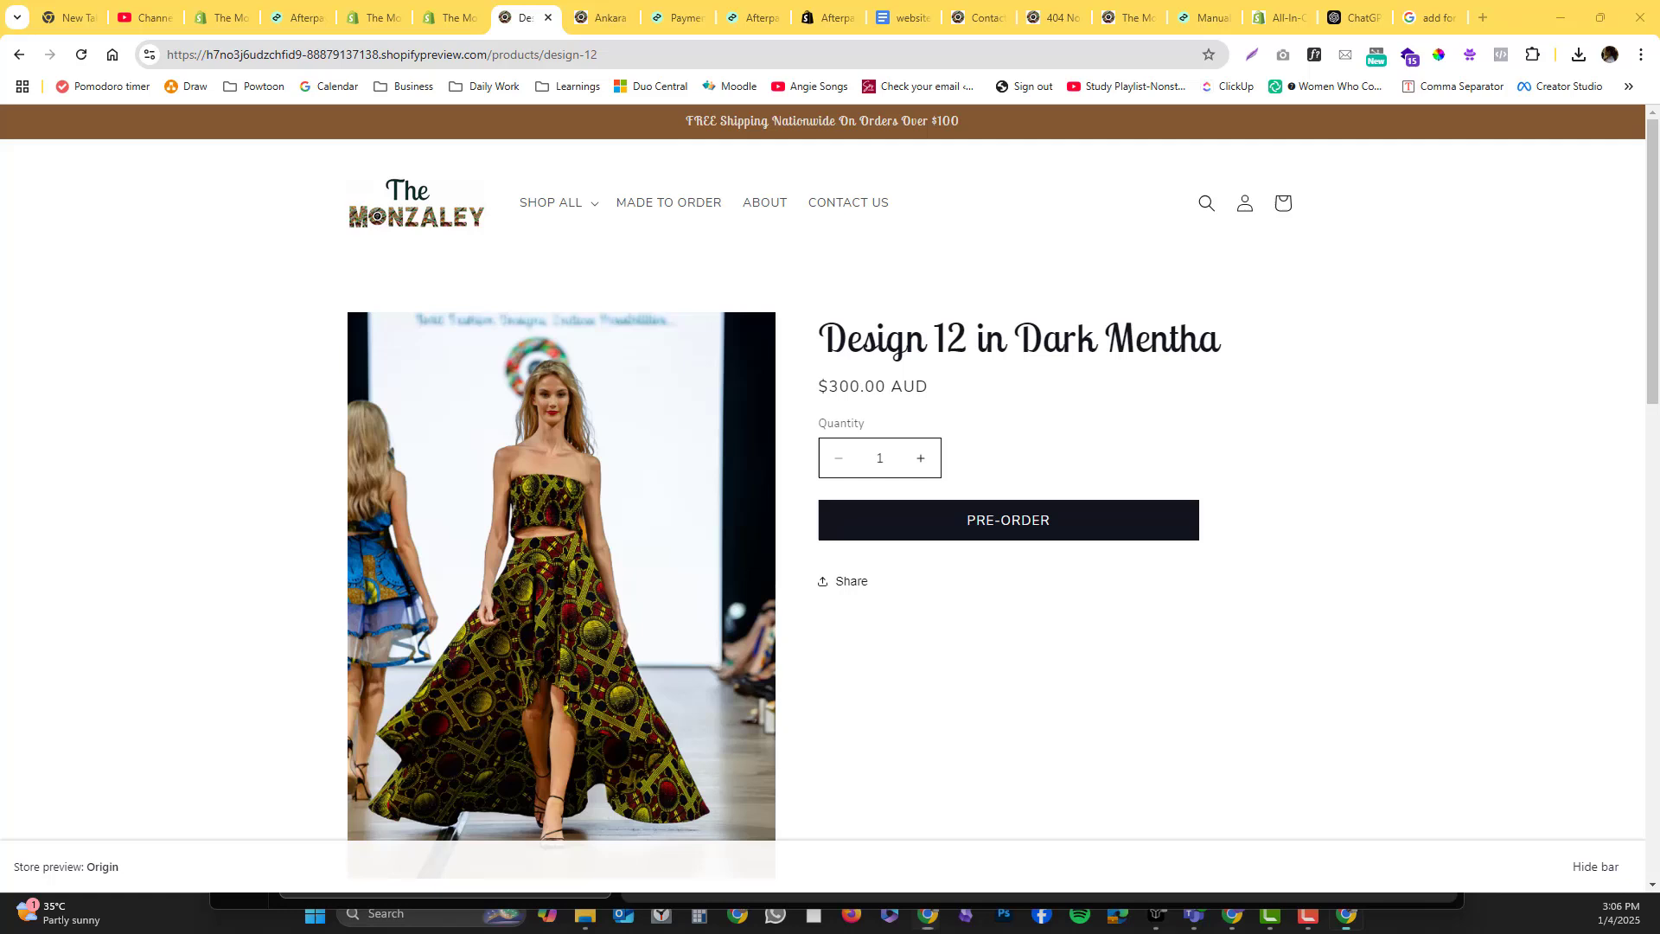
click(570, 210)
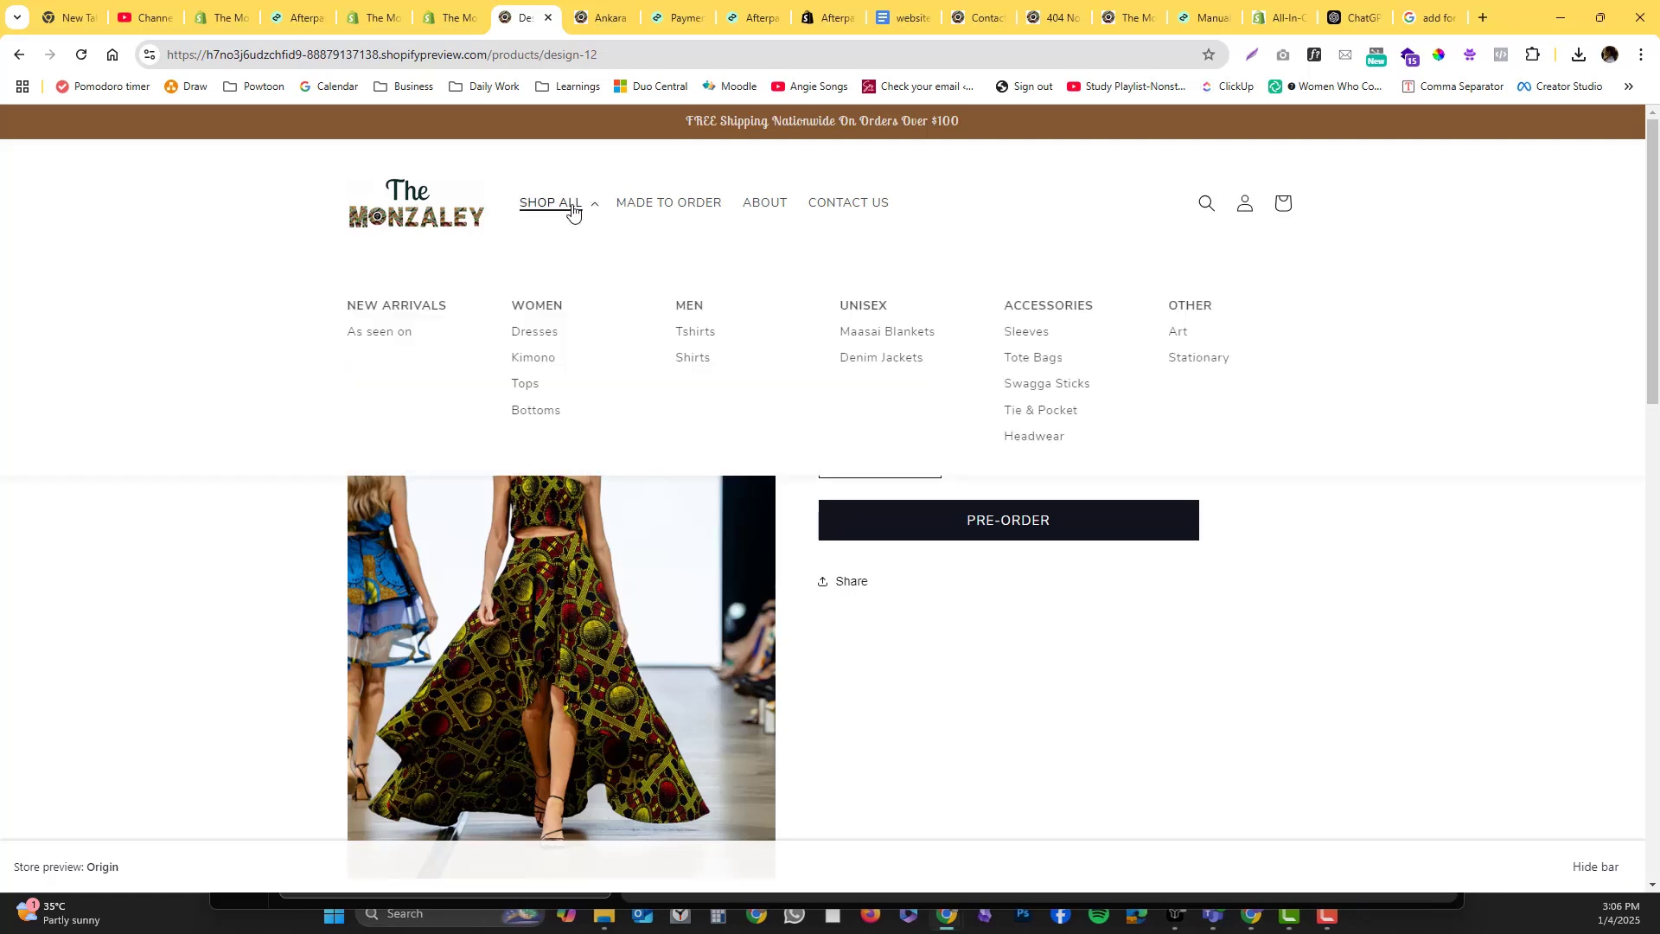
click(605, 17)
click(603, 54)
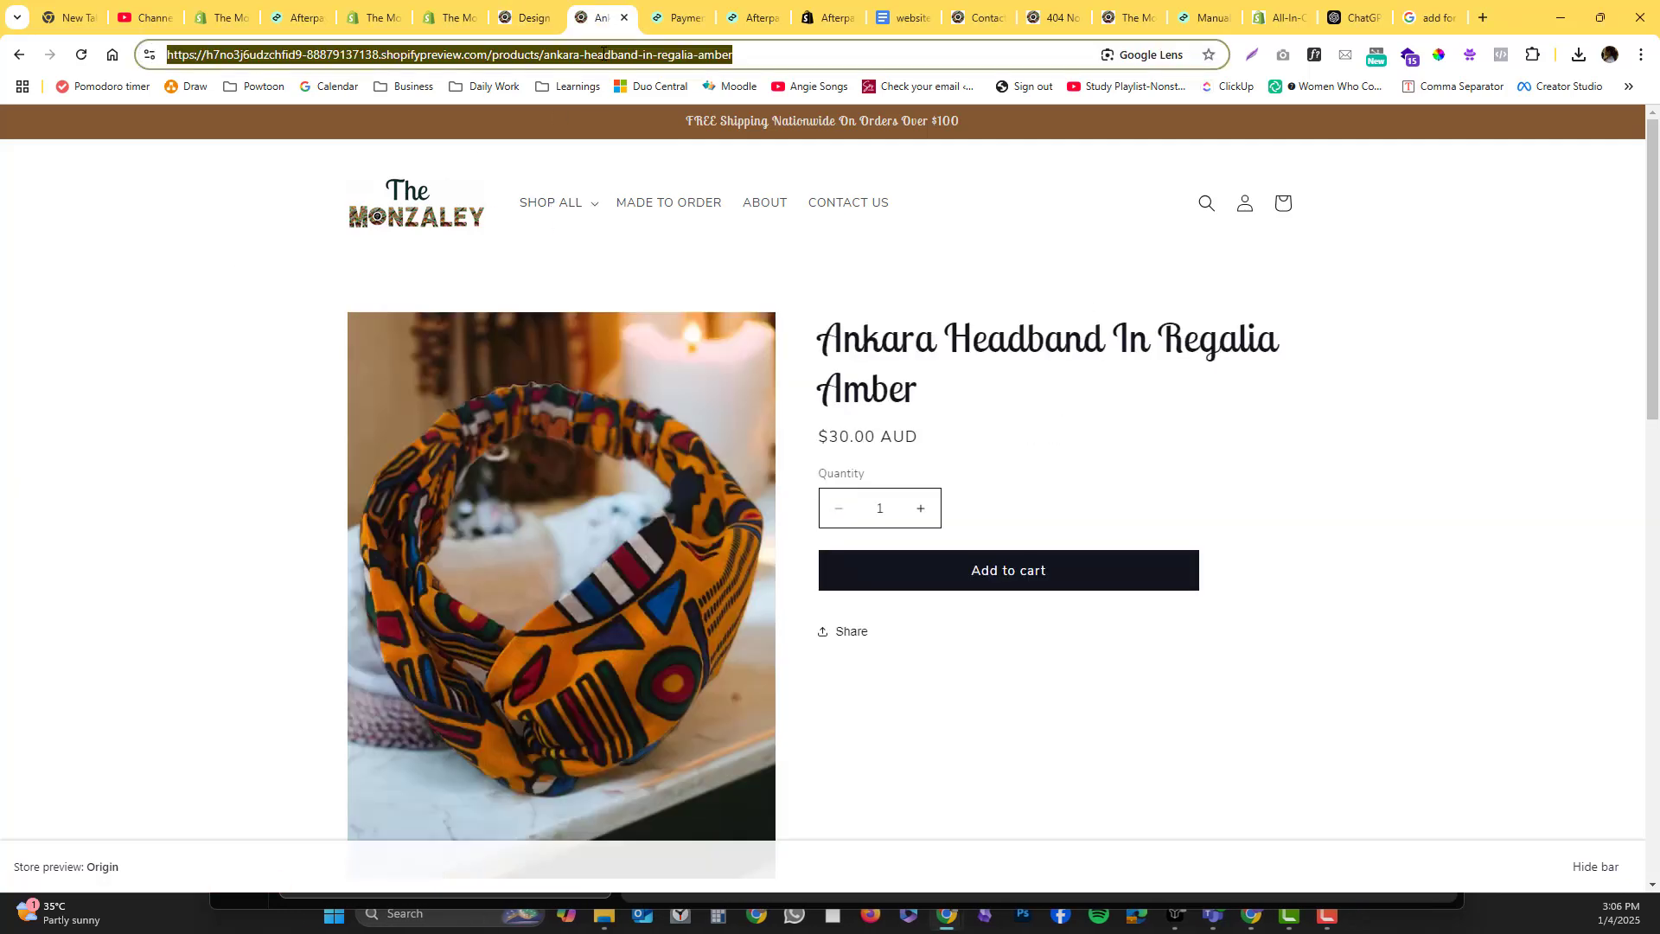
click(805, 285)
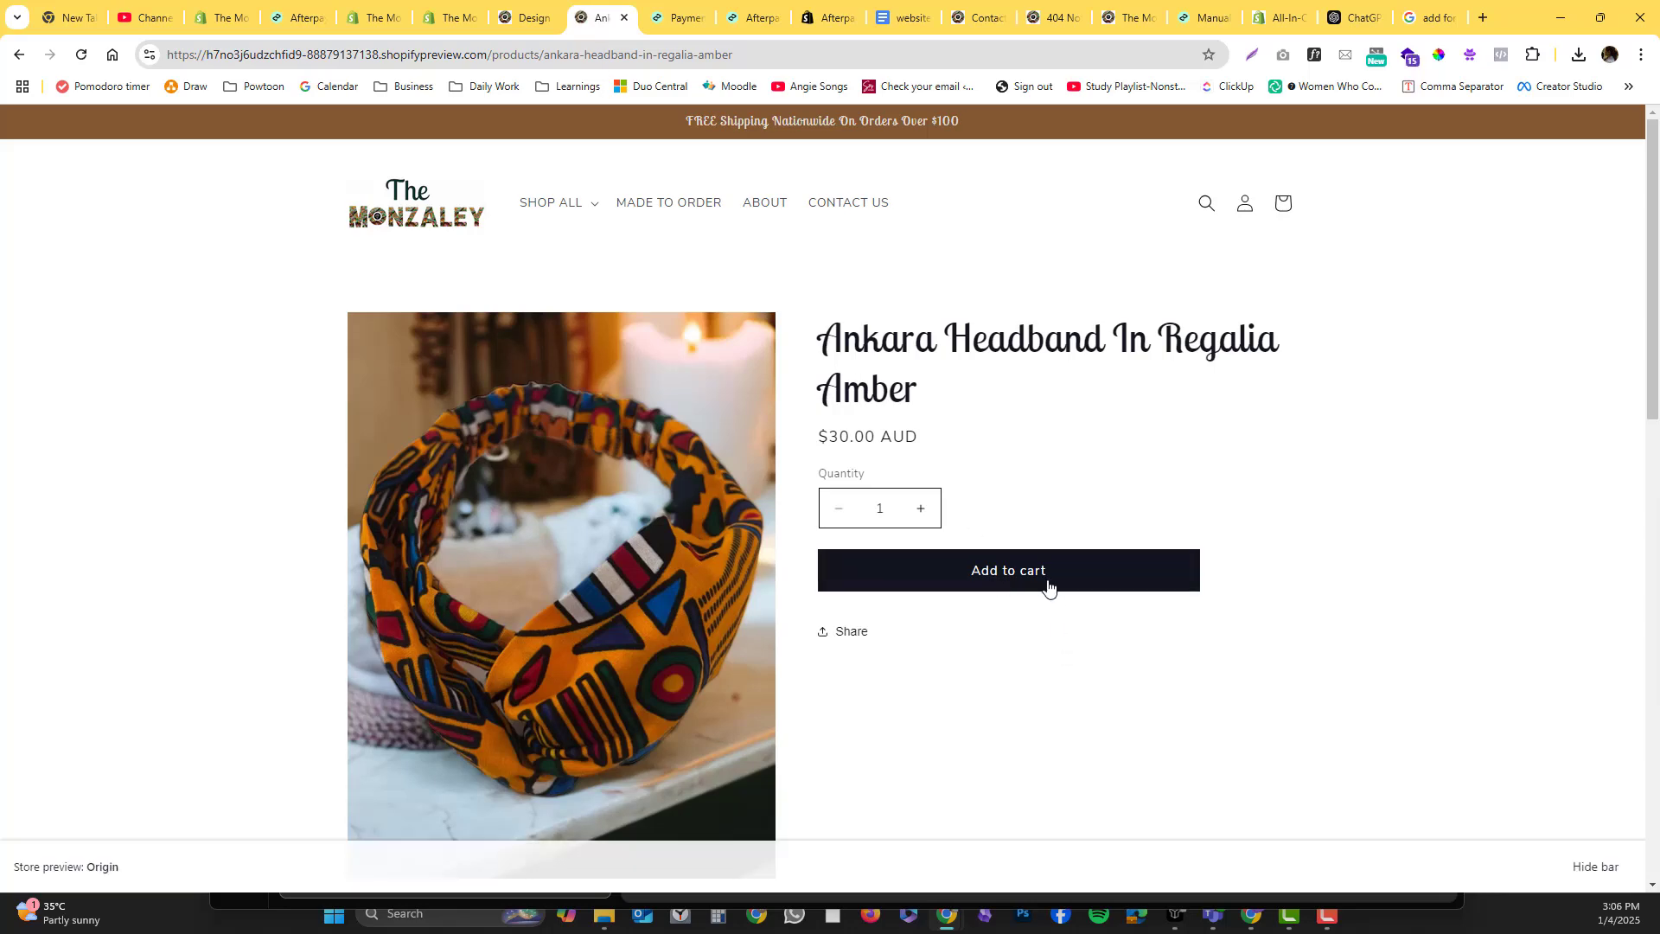
Step: Reload the Design 12 preview to confirm PRE-ORDER, then return to the Shopify admin
click(525, 18)
click(515, 52)
key(Return)
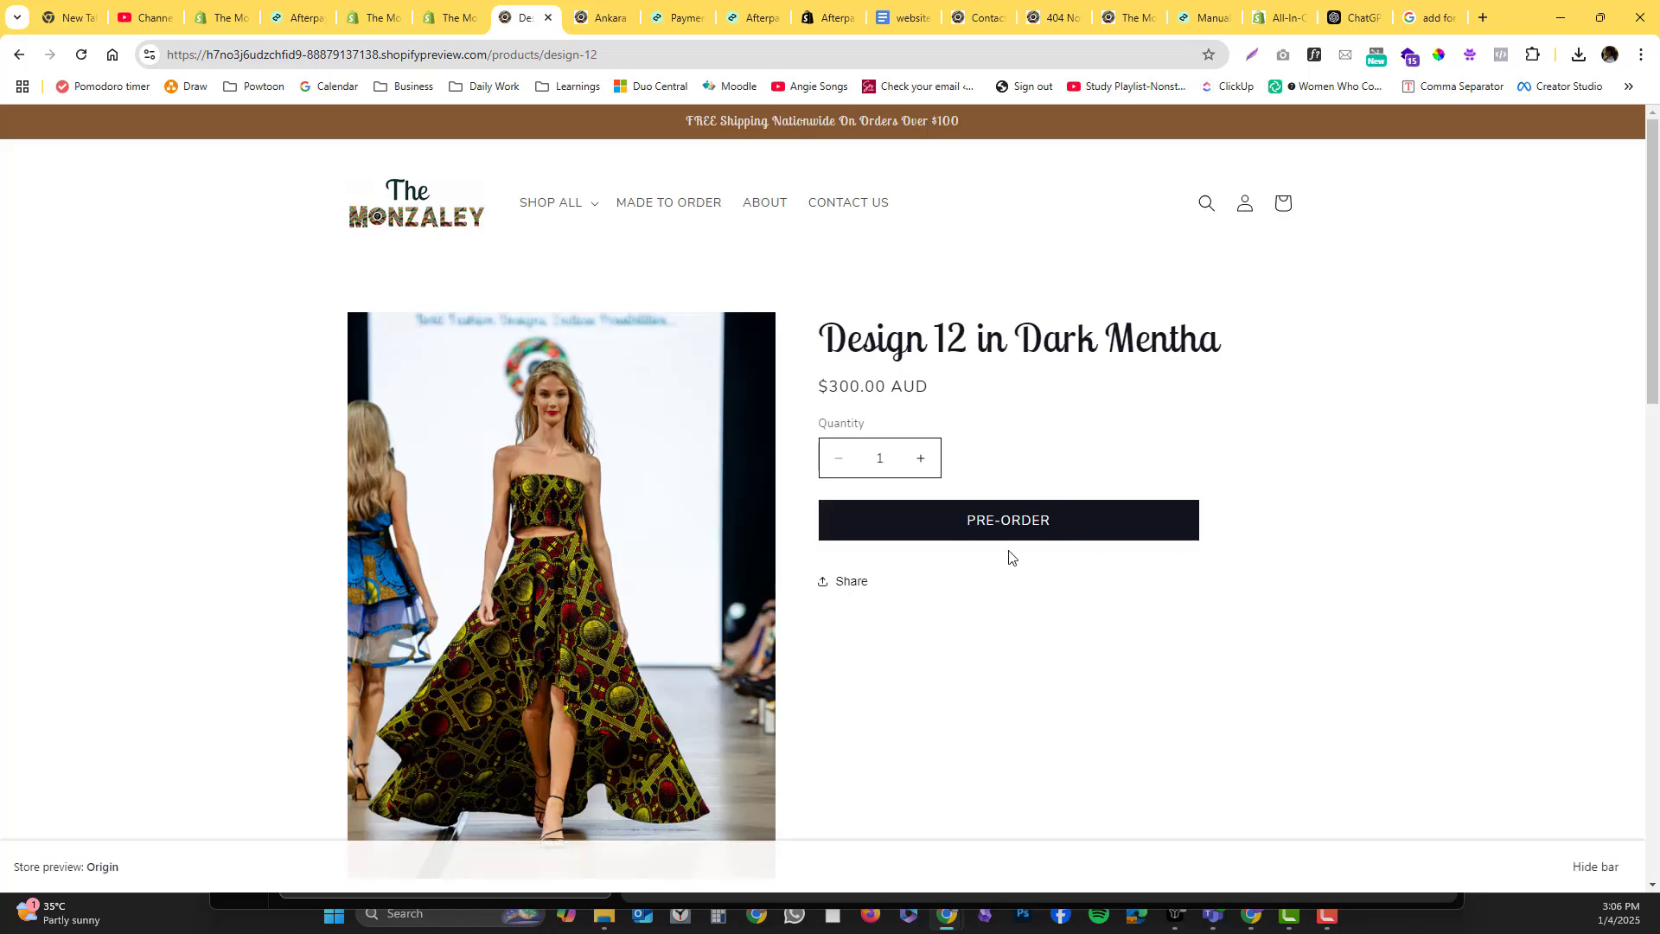
scroll(690, 504, down, 15)
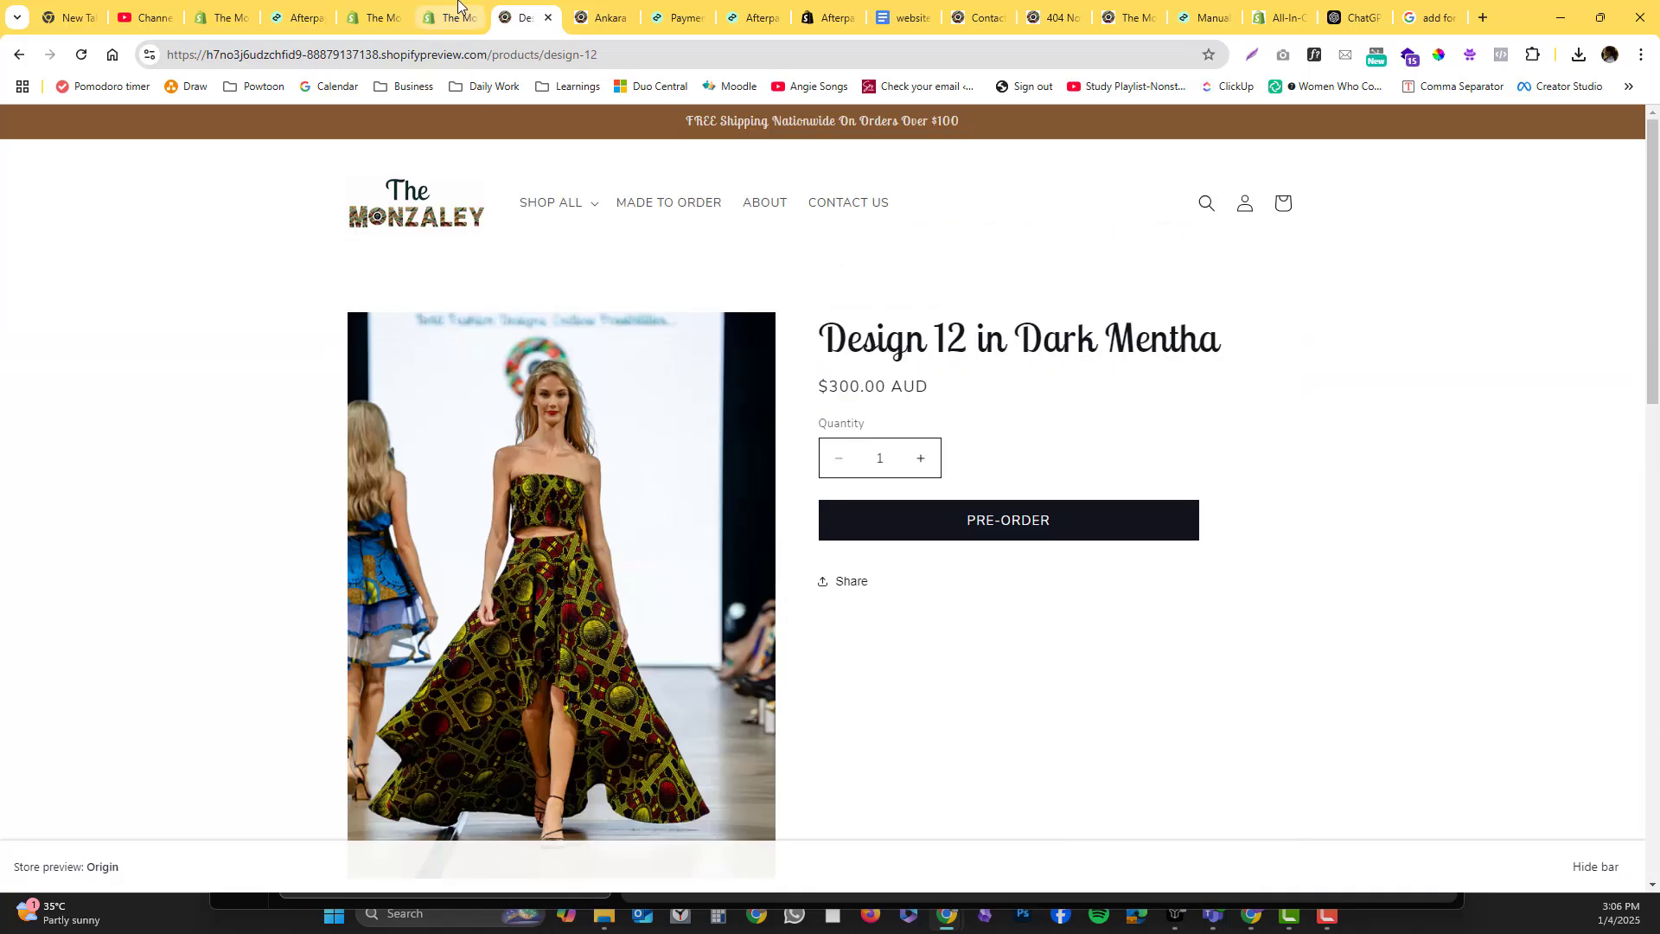
click(458, 10)
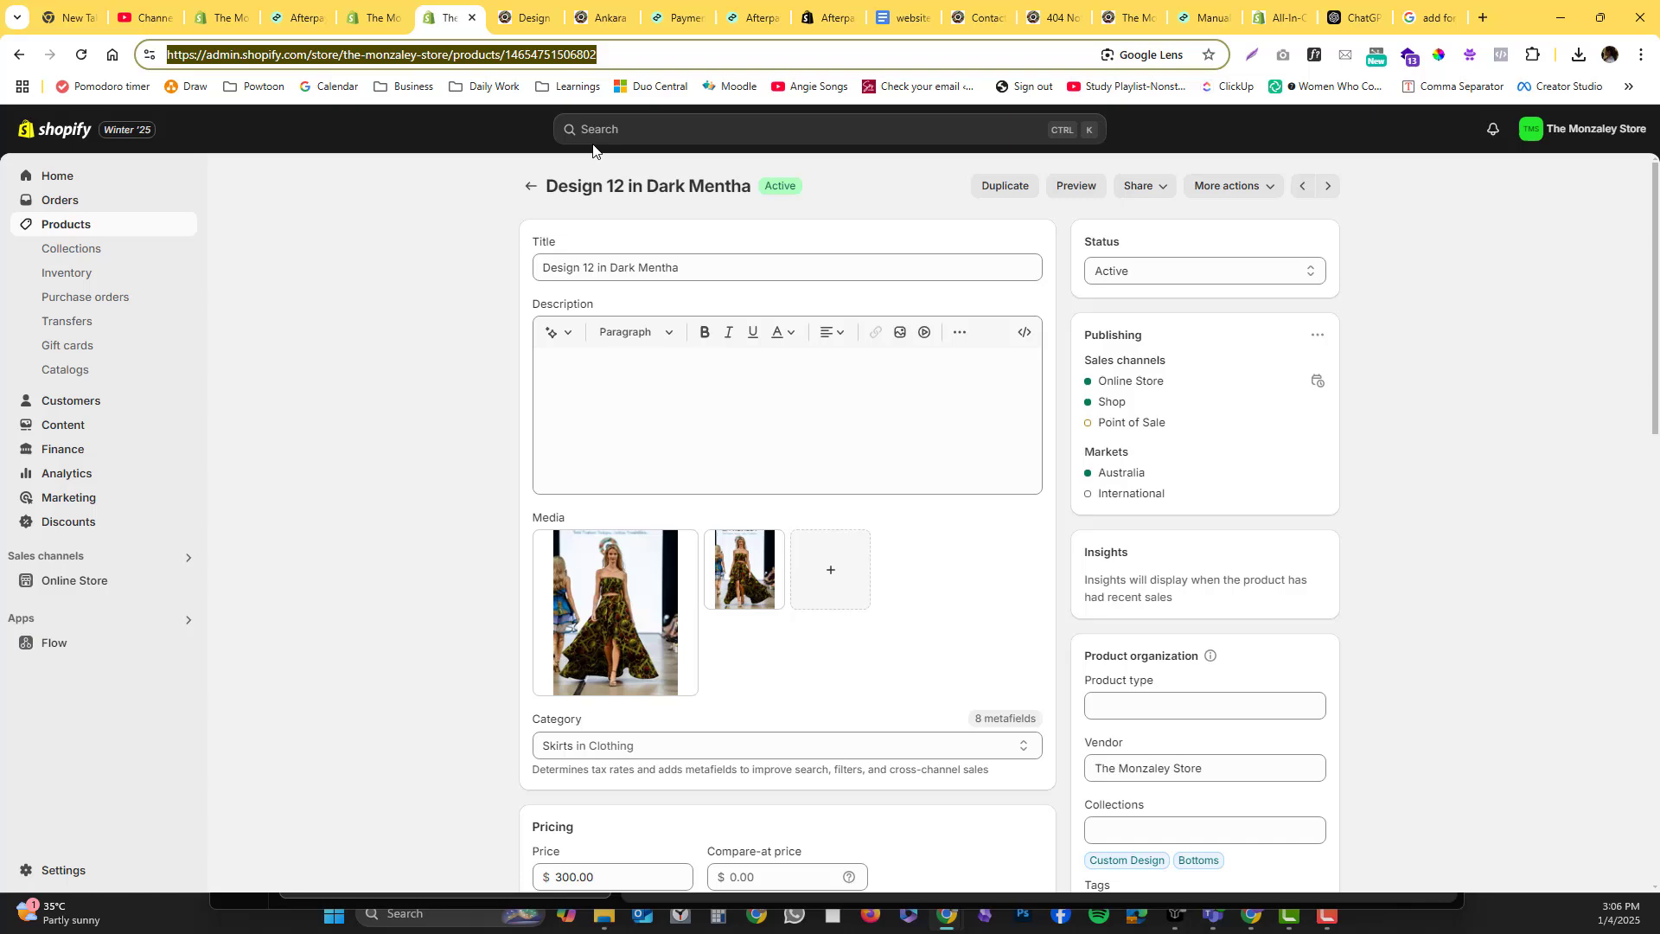
Step: Filter products to Custom Designs and save the first dress on the pre-order-product template
click(95, 230)
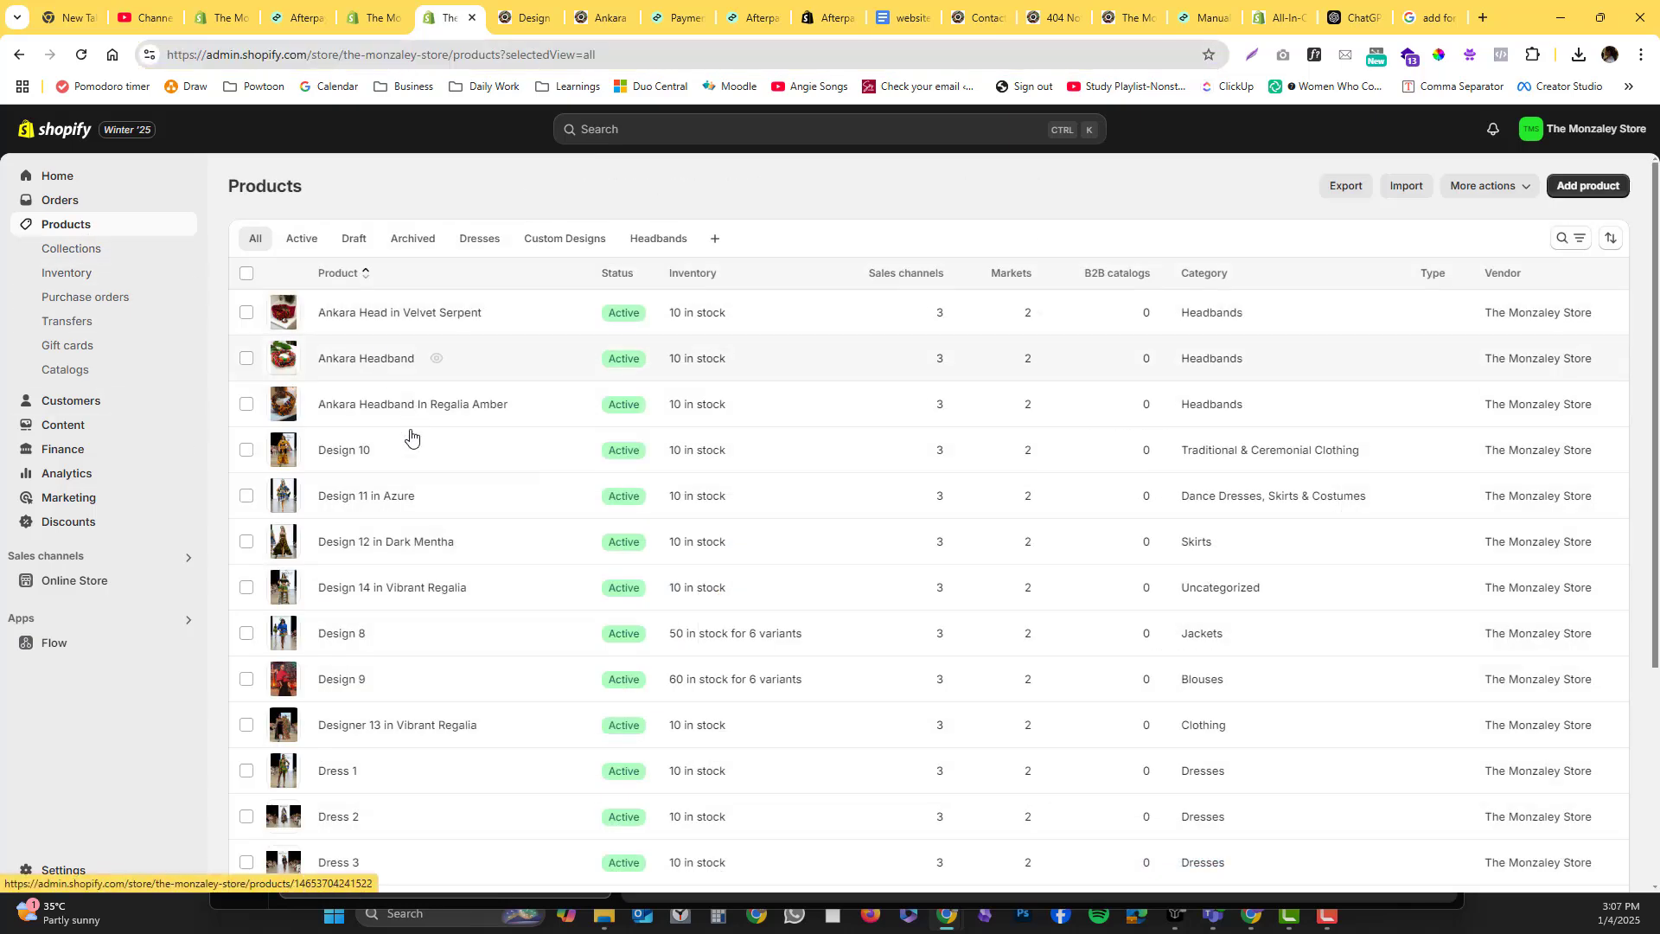
scroll(415, 406, down, 5)
scroll(431, 373, up, 5)
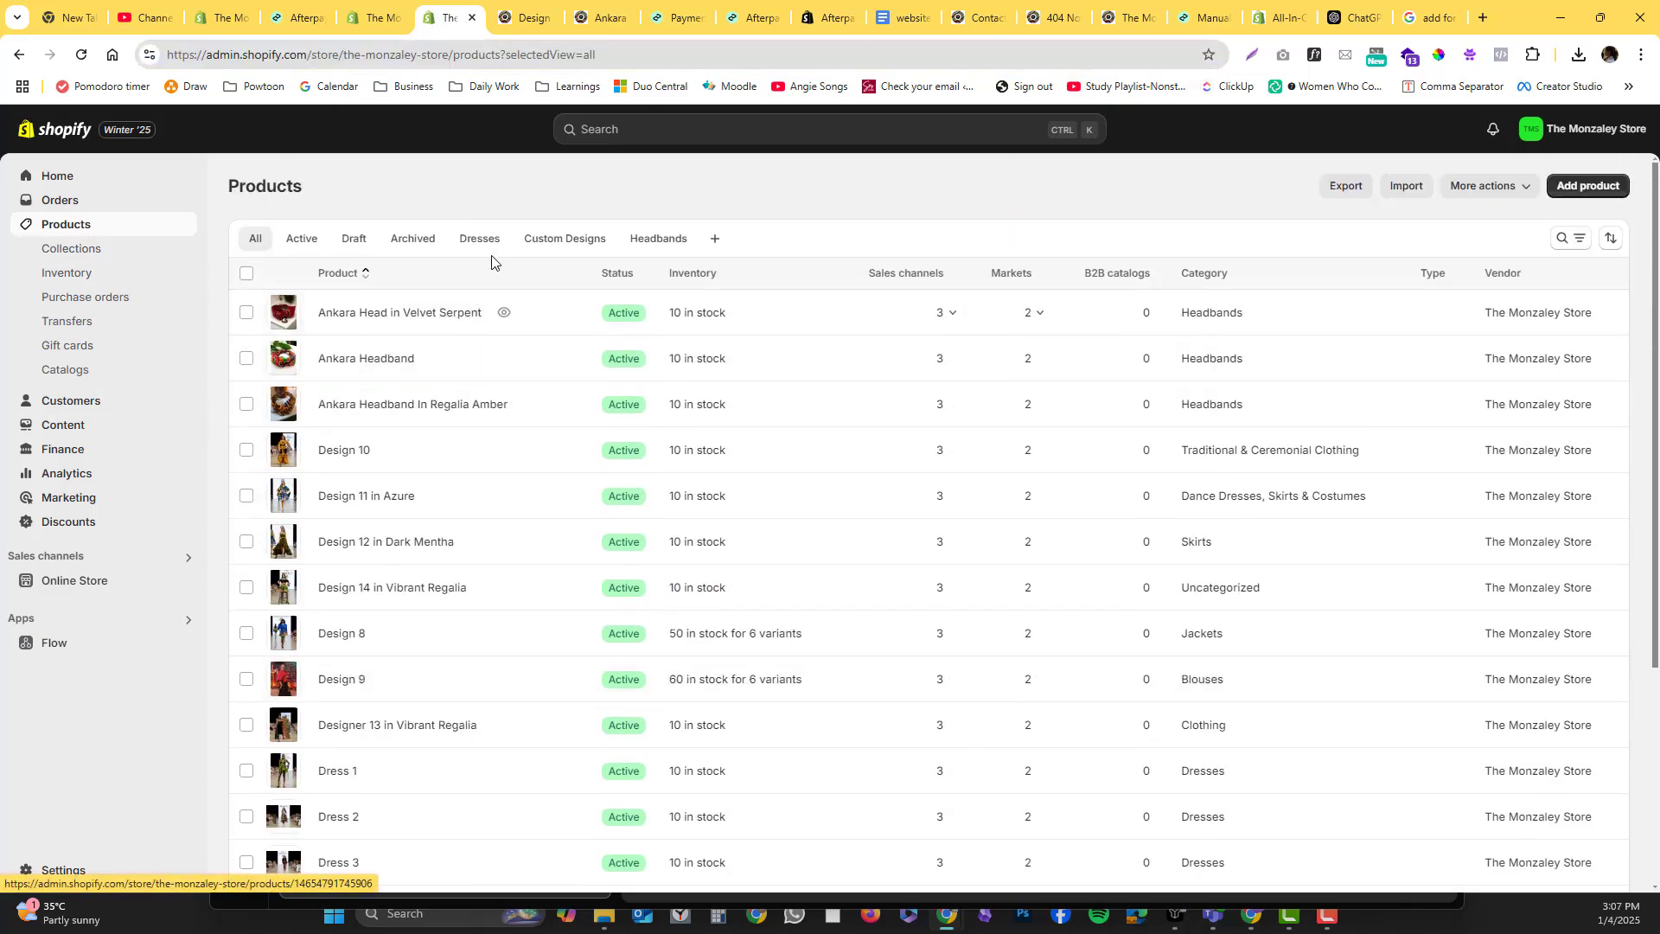
click(572, 250)
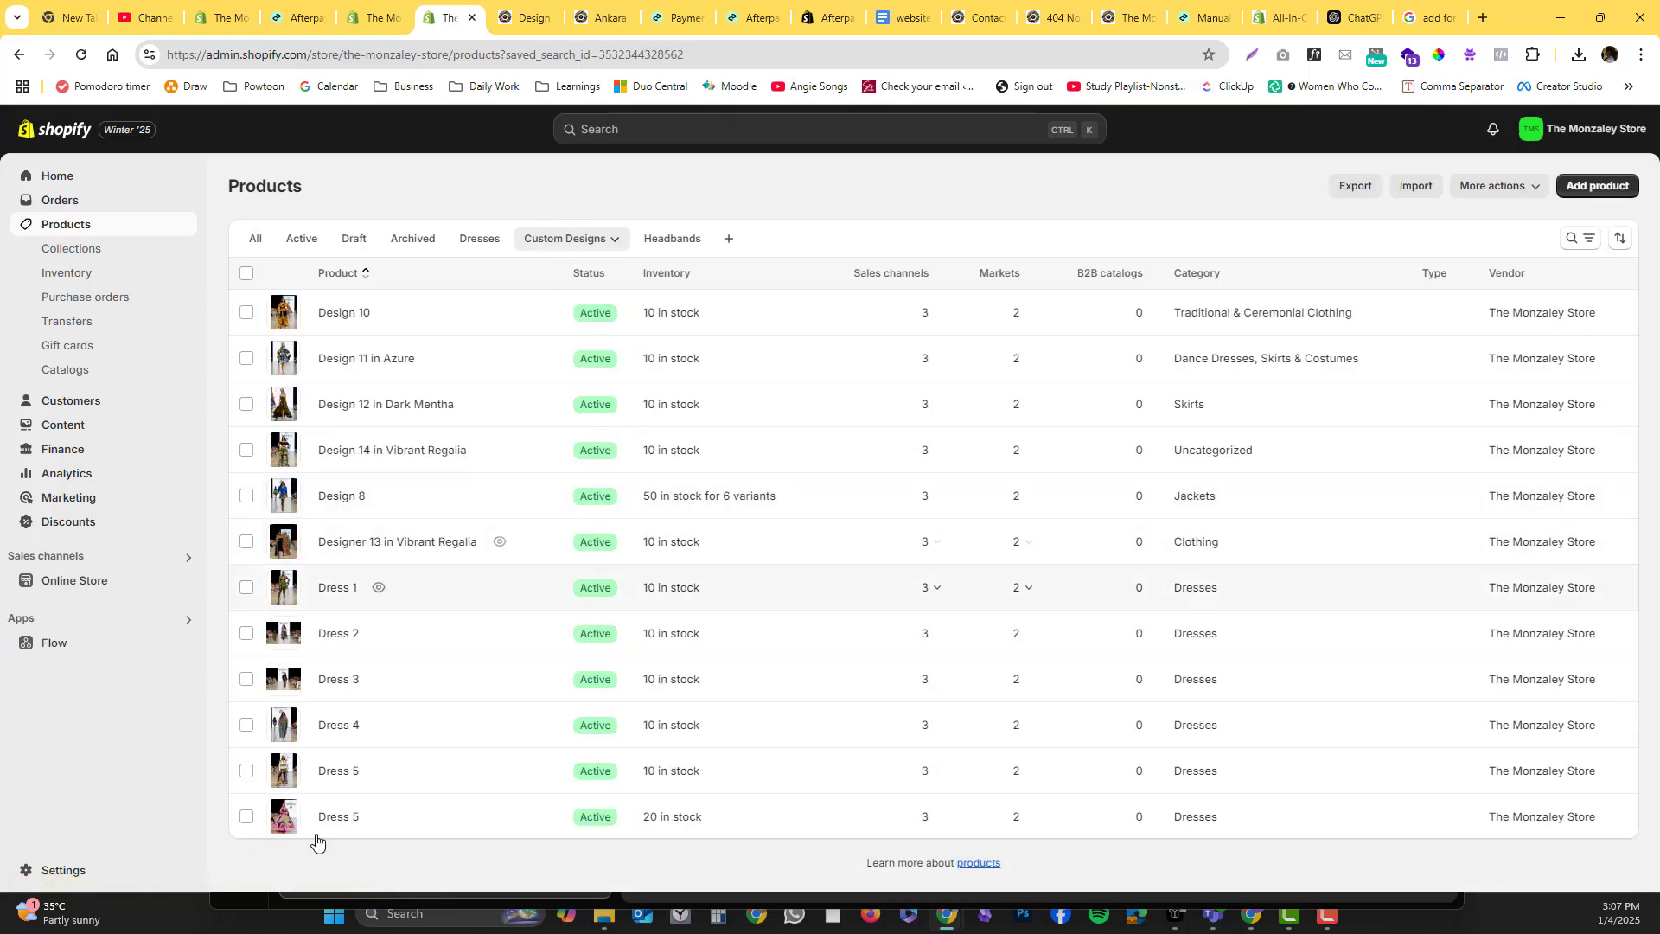
click(345, 808)
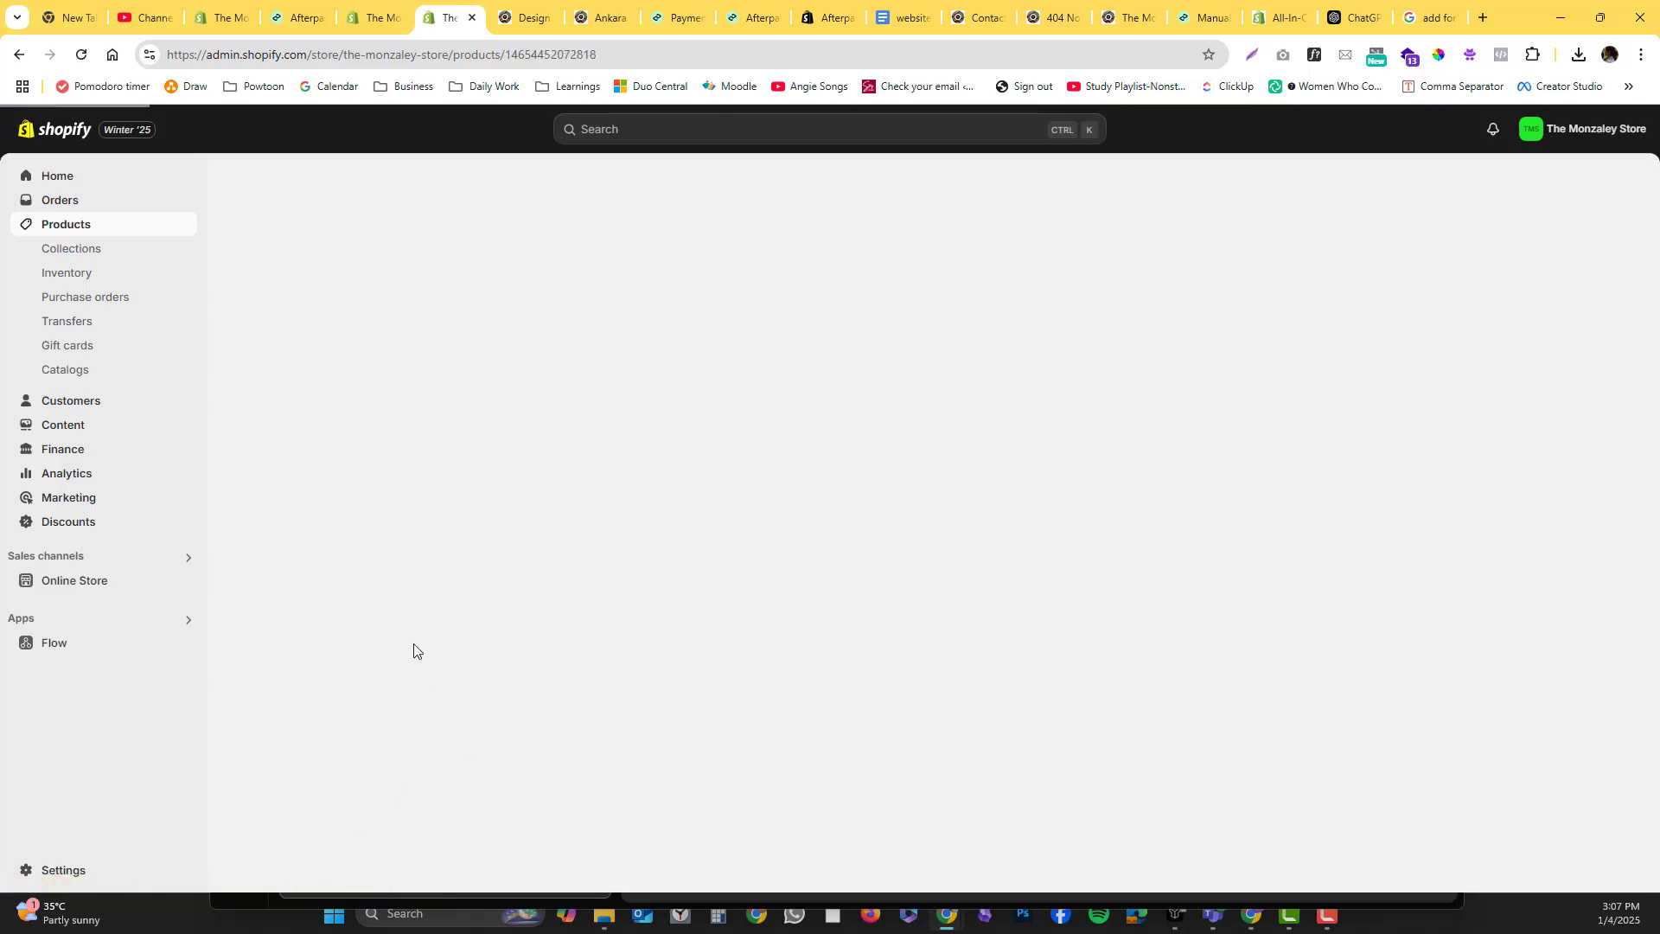
scroll(1176, 649, down, 5)
click(1183, 603)
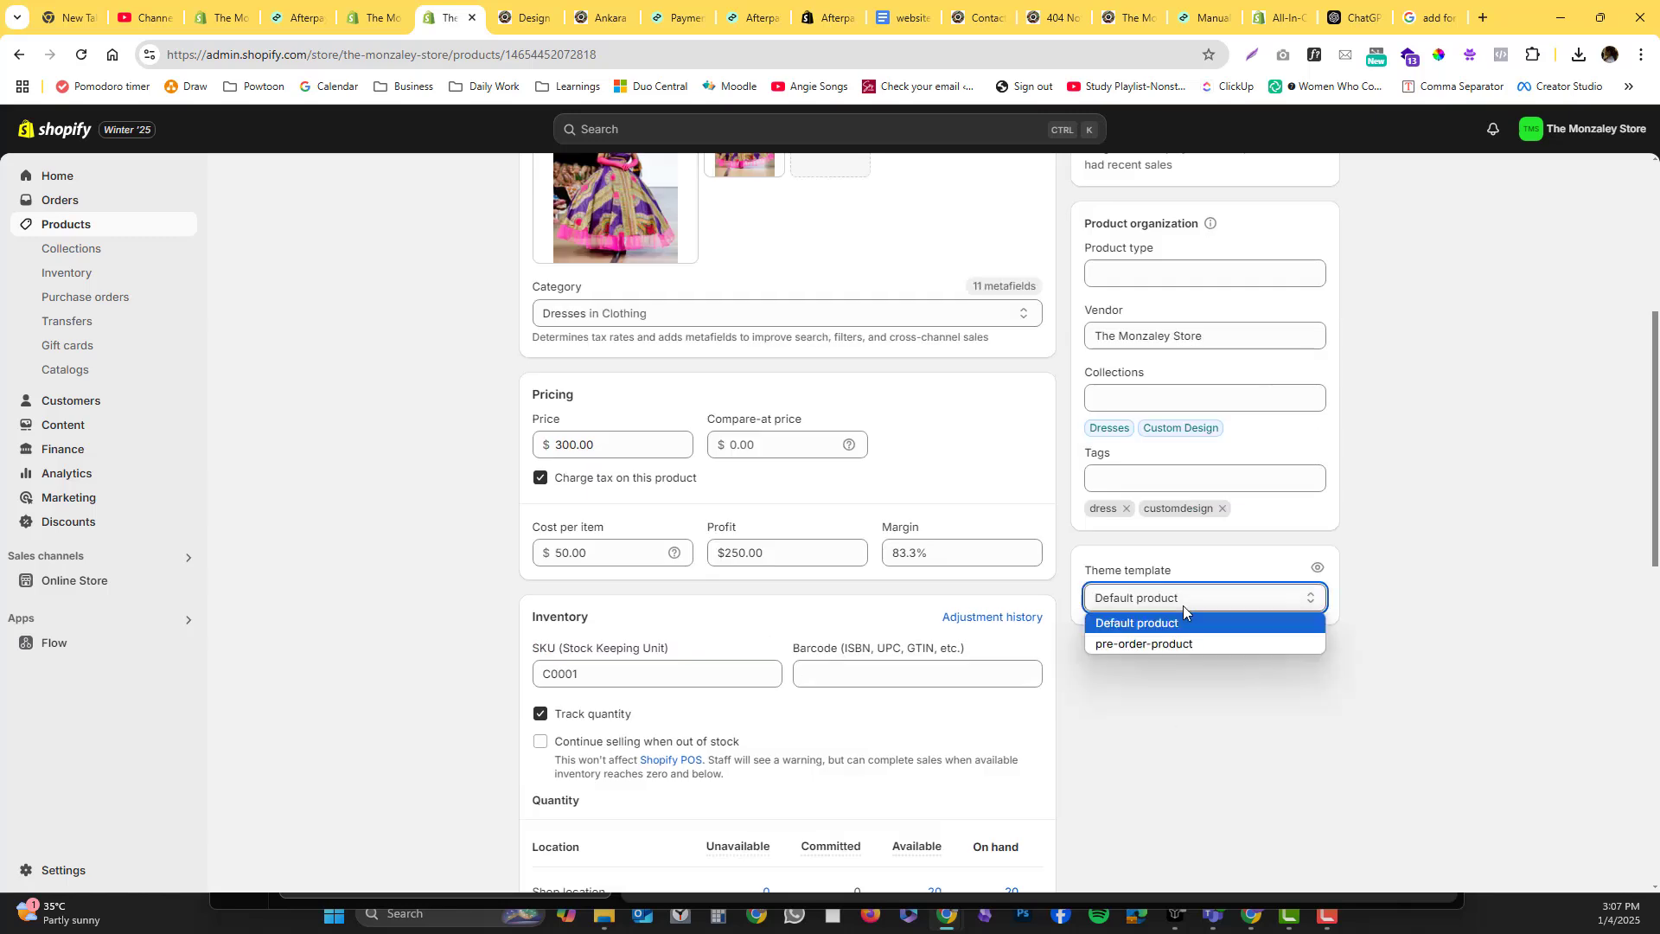
click(1170, 644)
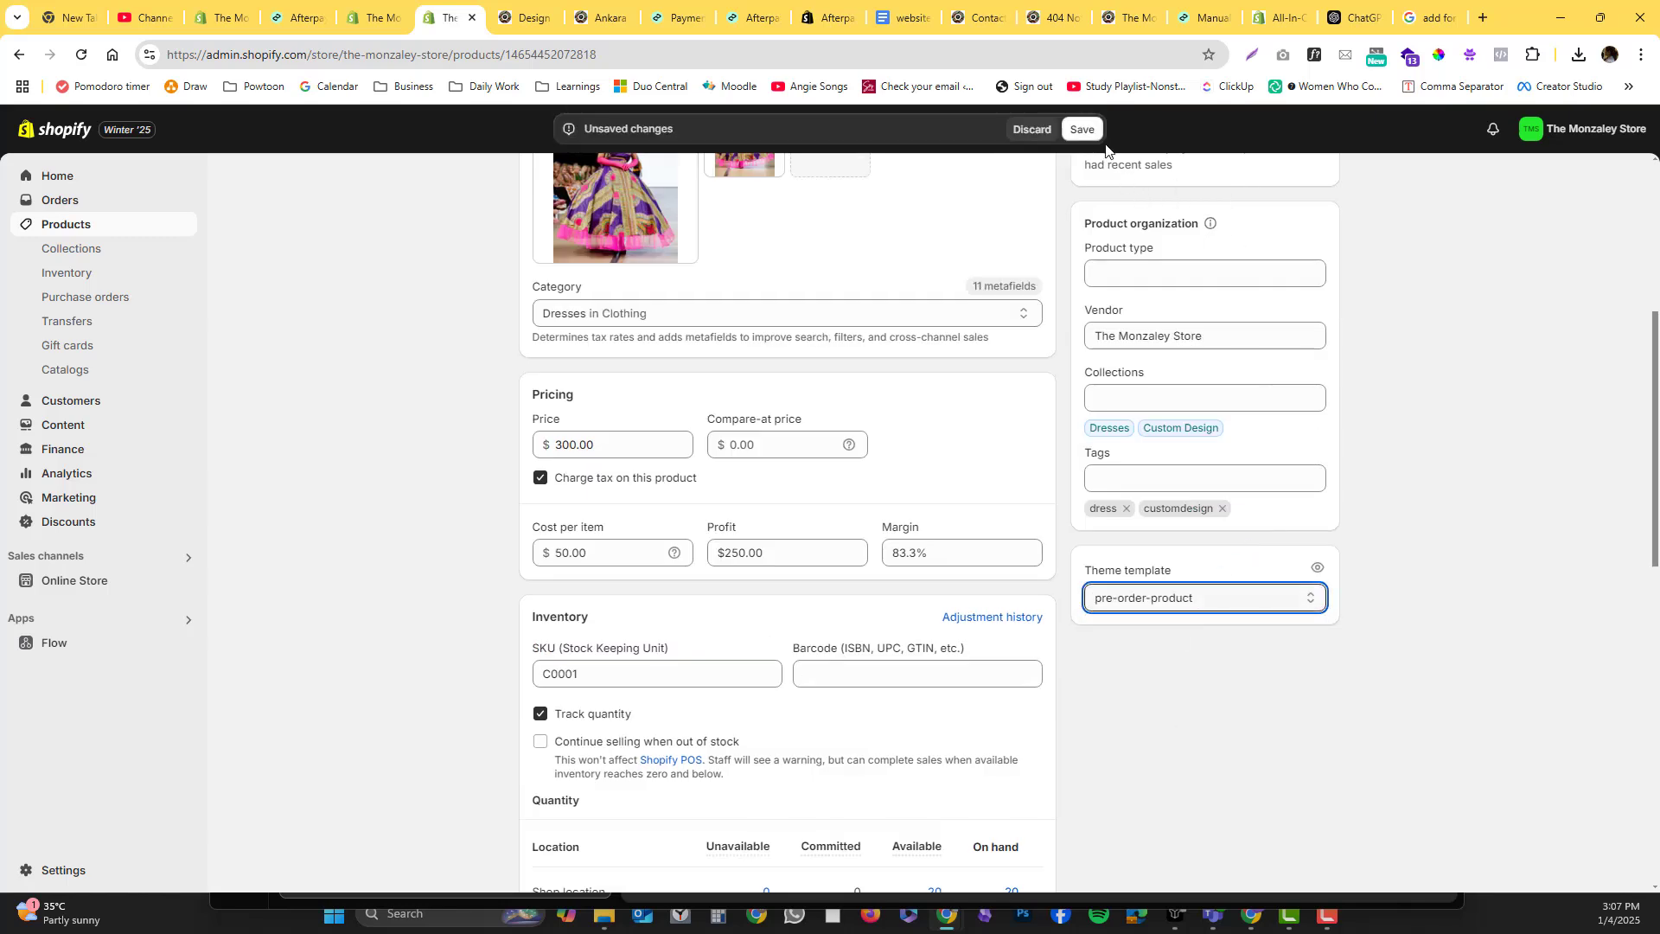
click(1091, 132)
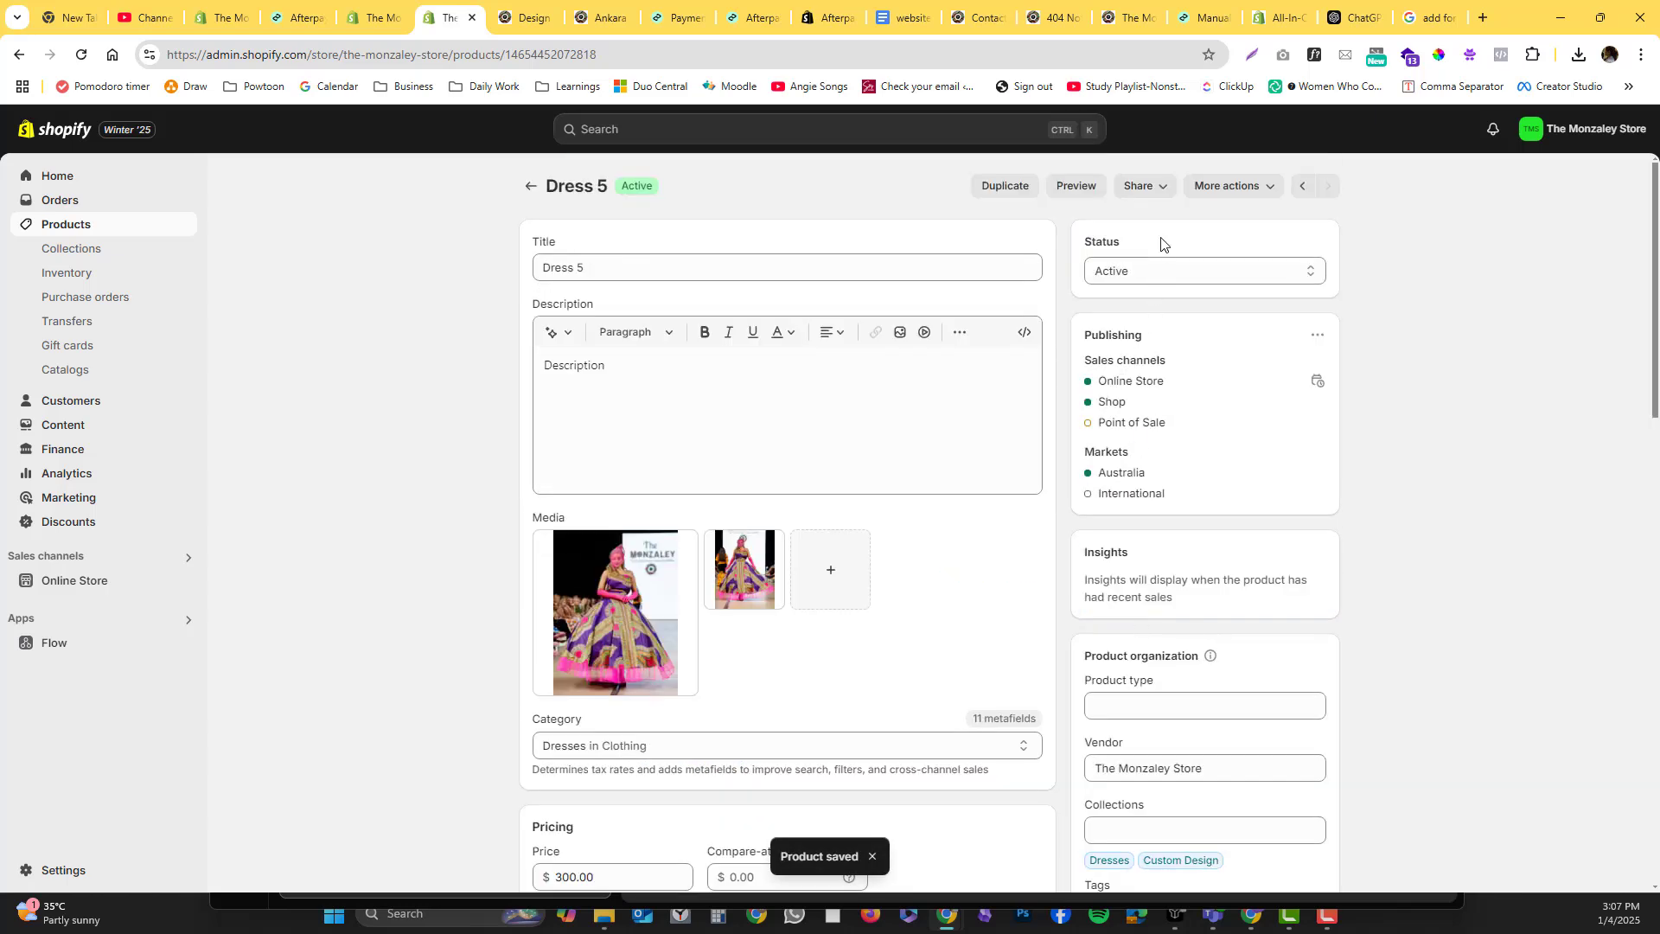
Step: Move to the previous product, Dress 5, and save it with the pre-order-product template
click(1302, 186)
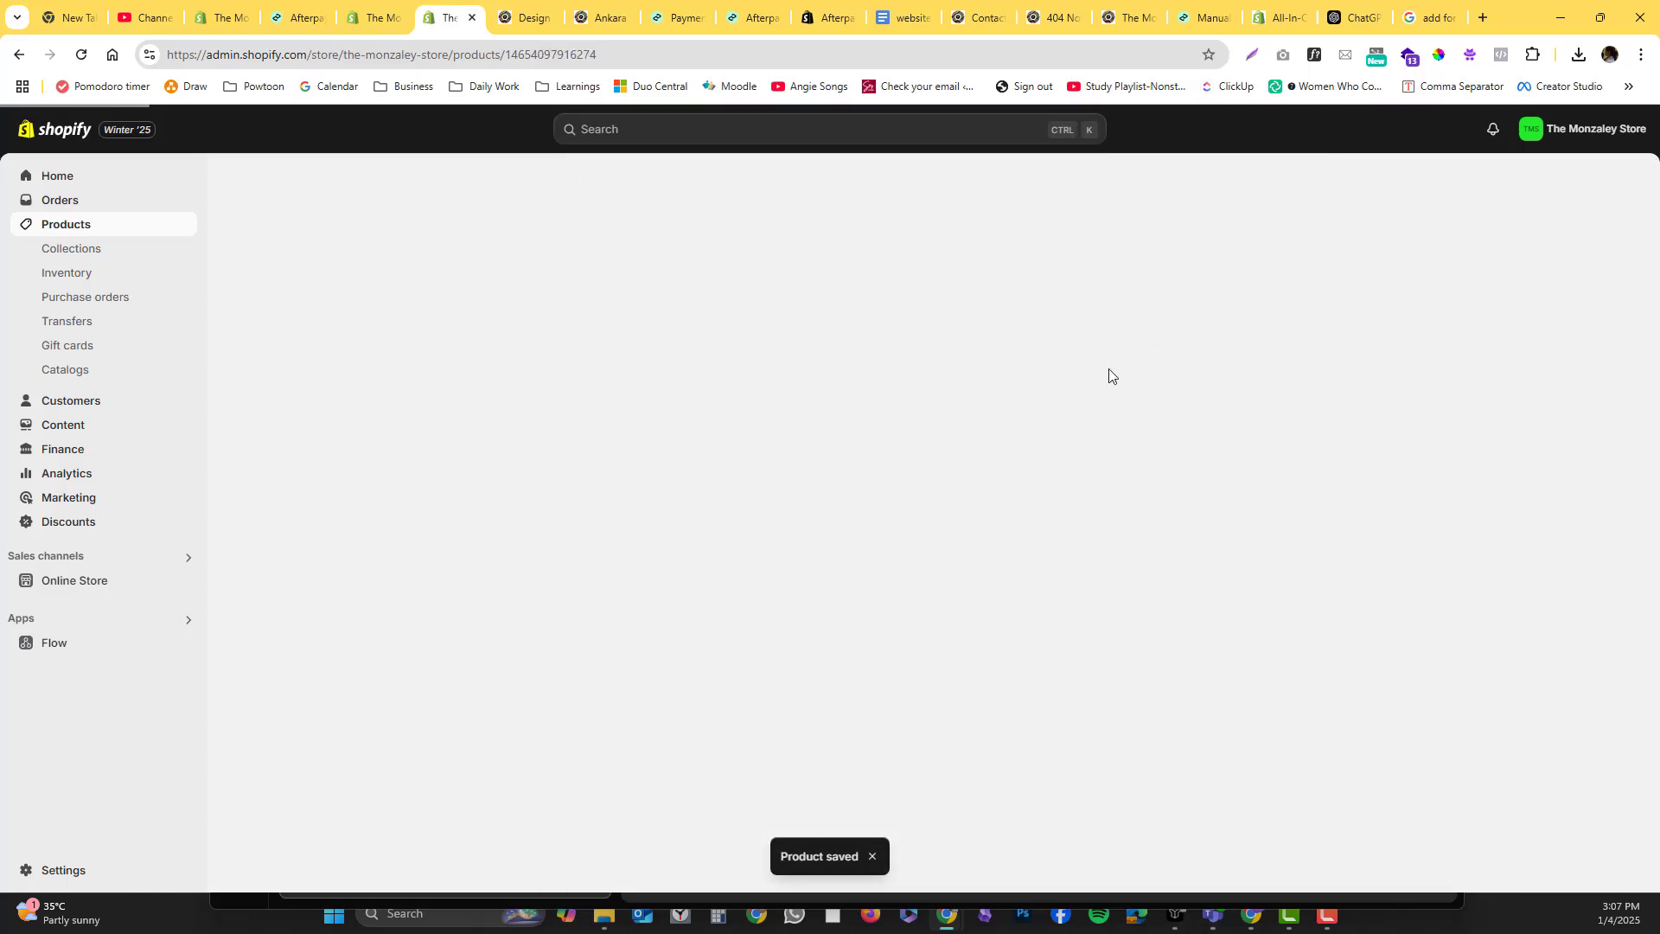
scroll(1098, 406, down, 15)
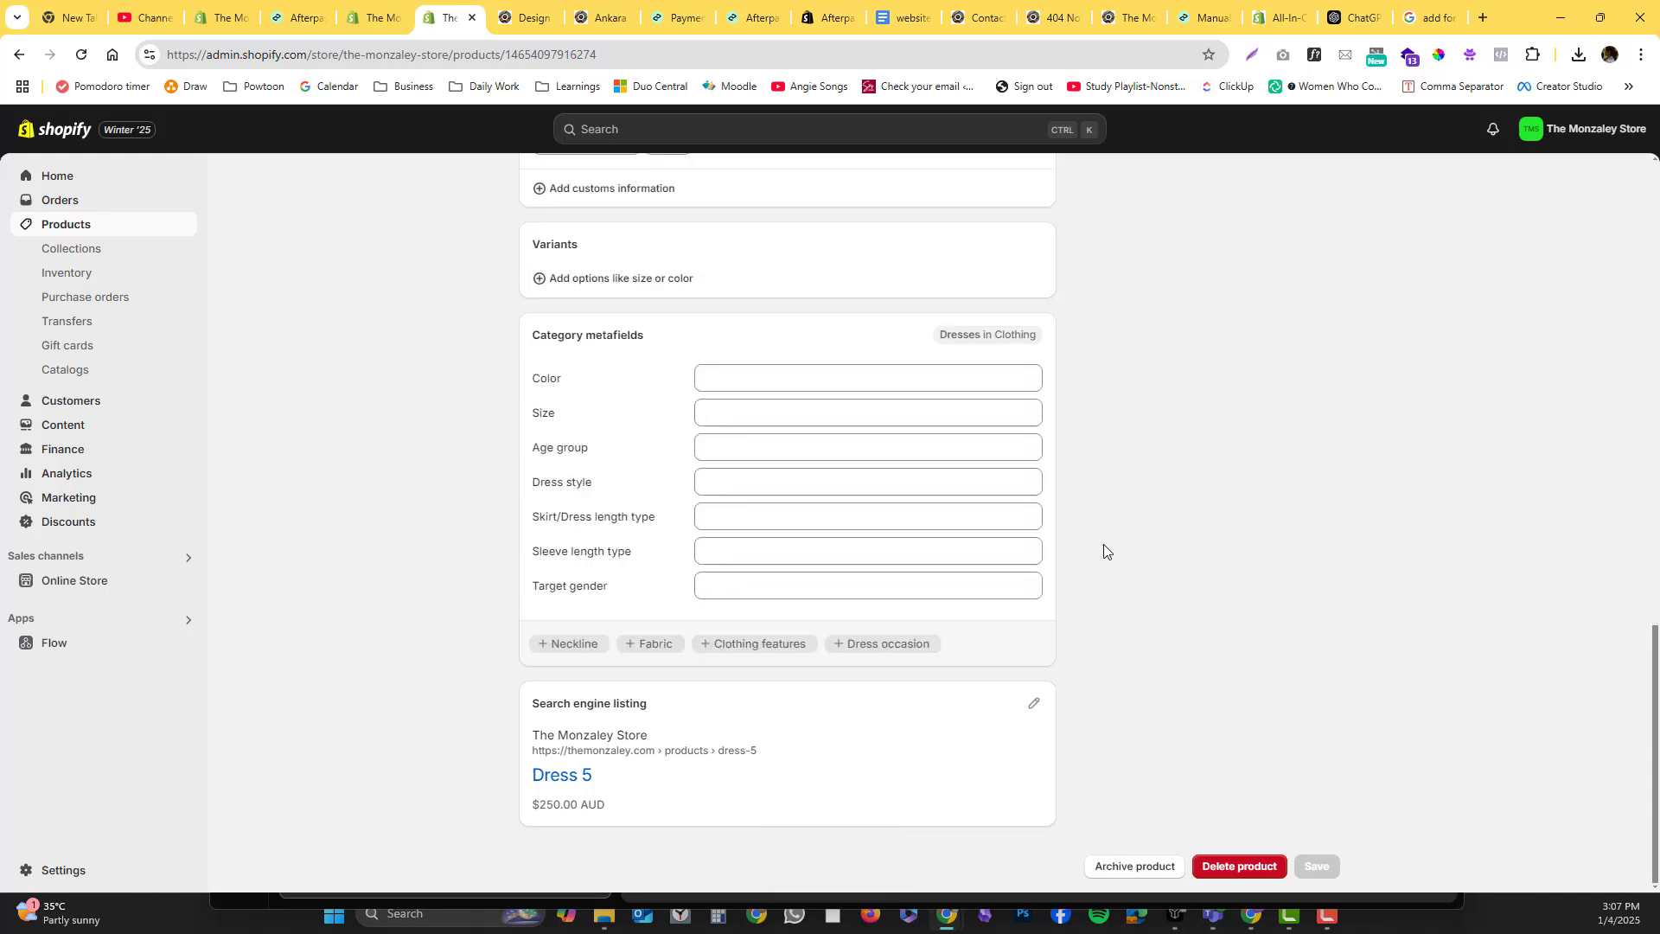
scroll(1104, 552, up, 10)
click(1147, 610)
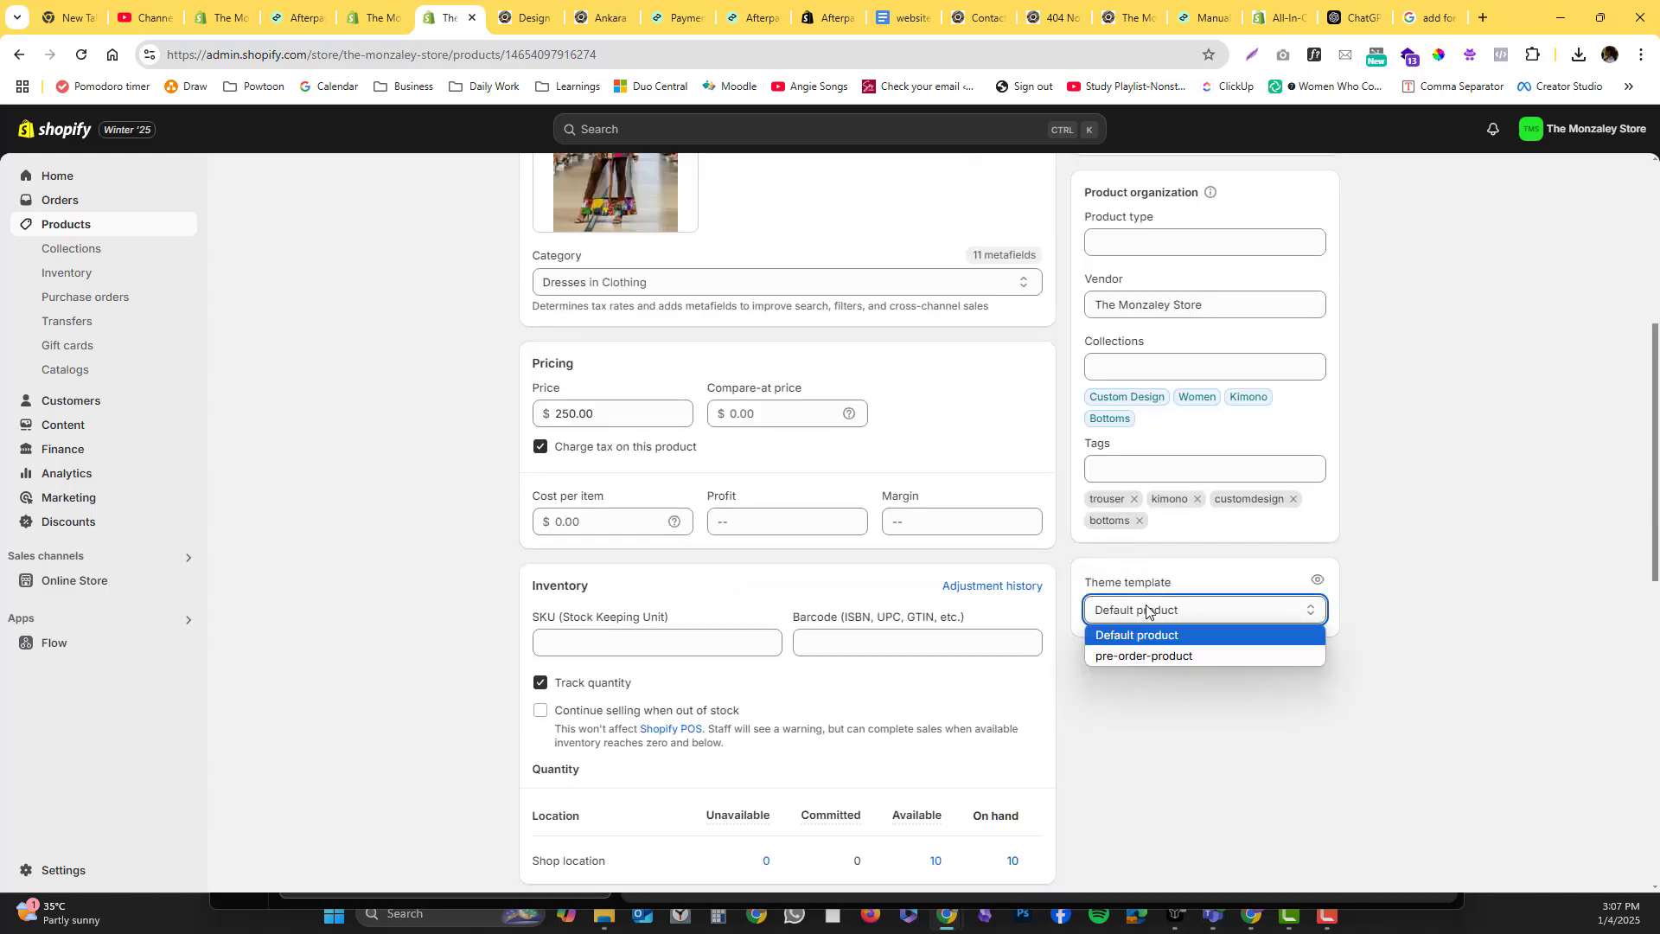
click(1141, 657)
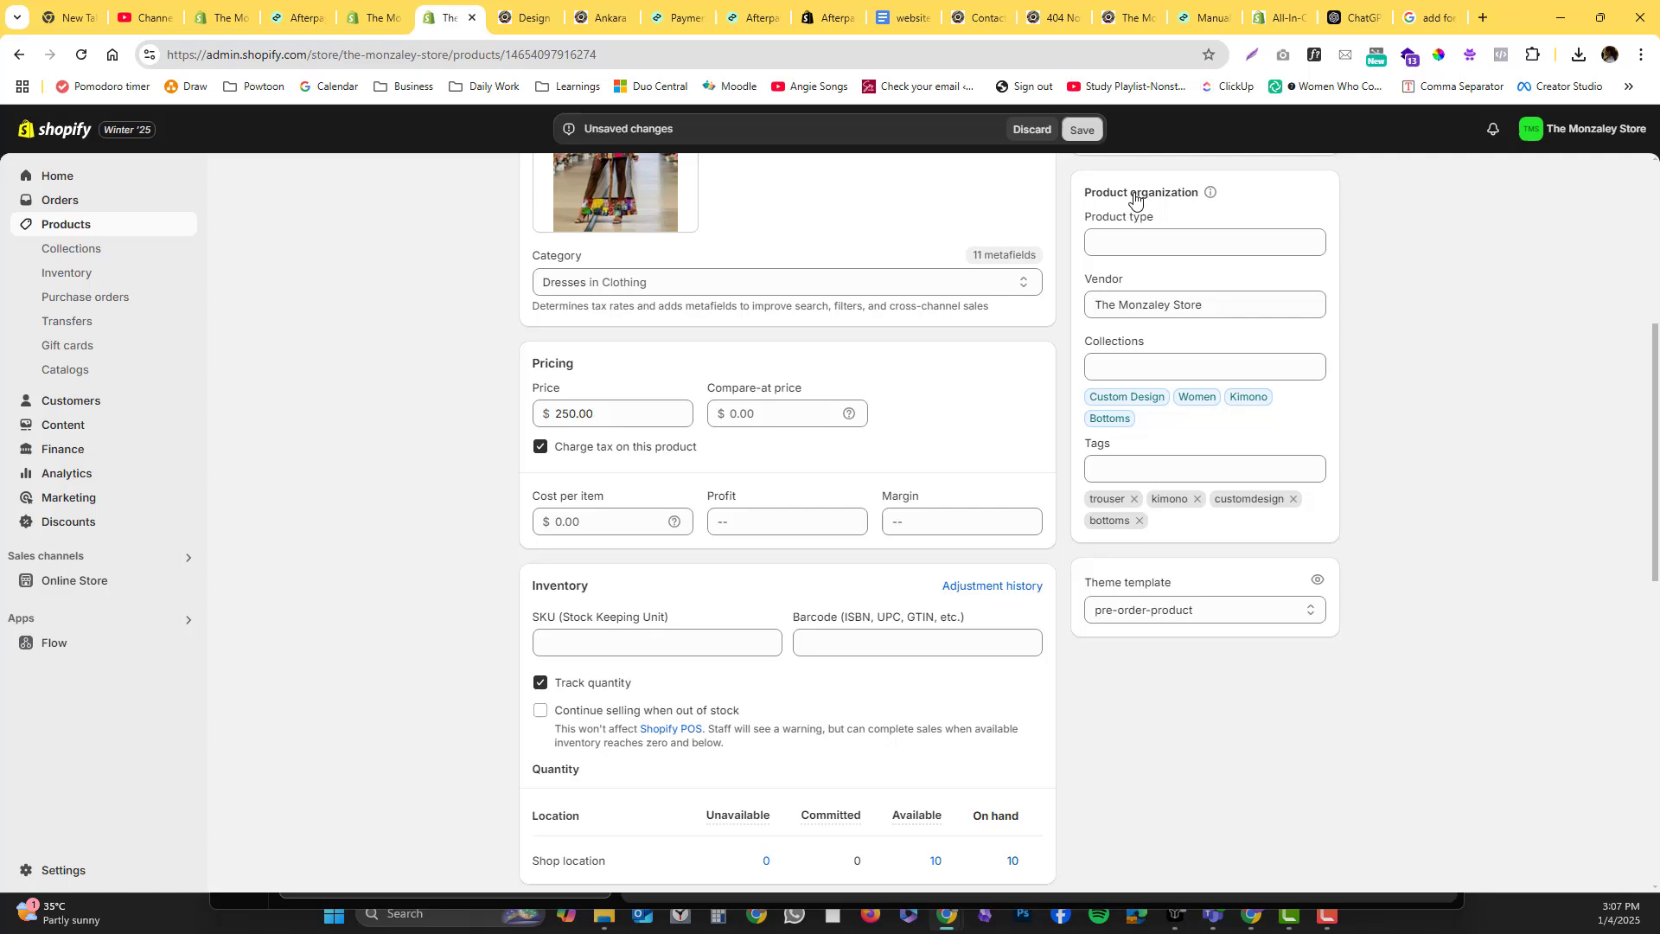
scroll(1252, 370, up, 5)
key(ctrl+s)
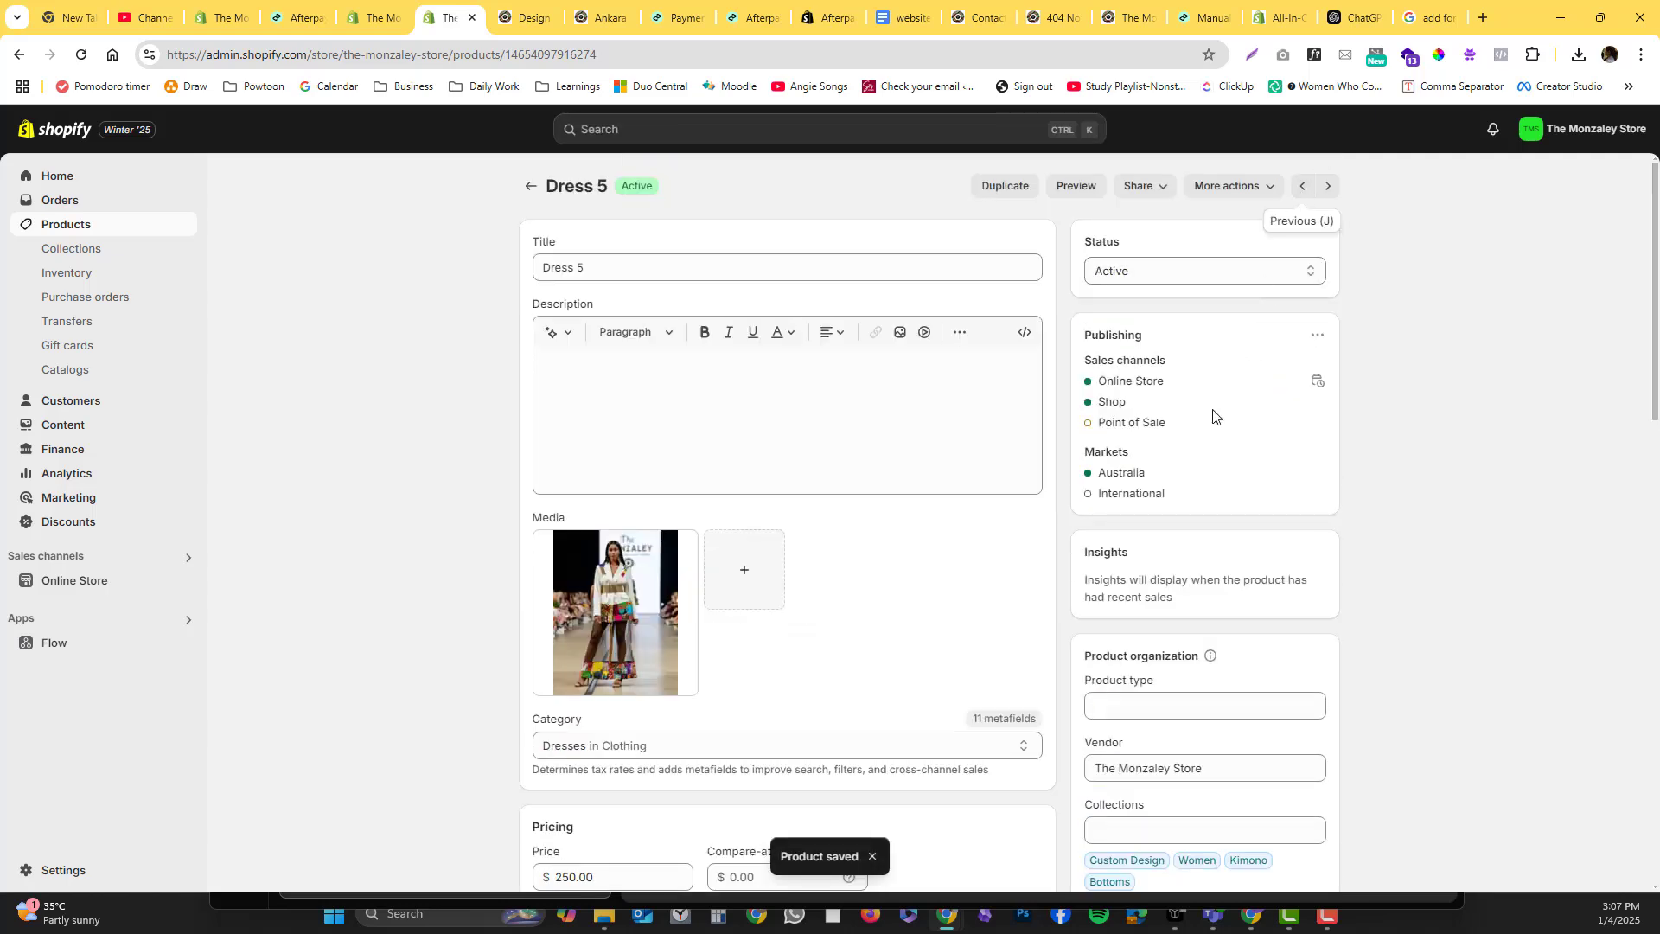
scroll(1197, 505, down, 10)
click(1220, 215)
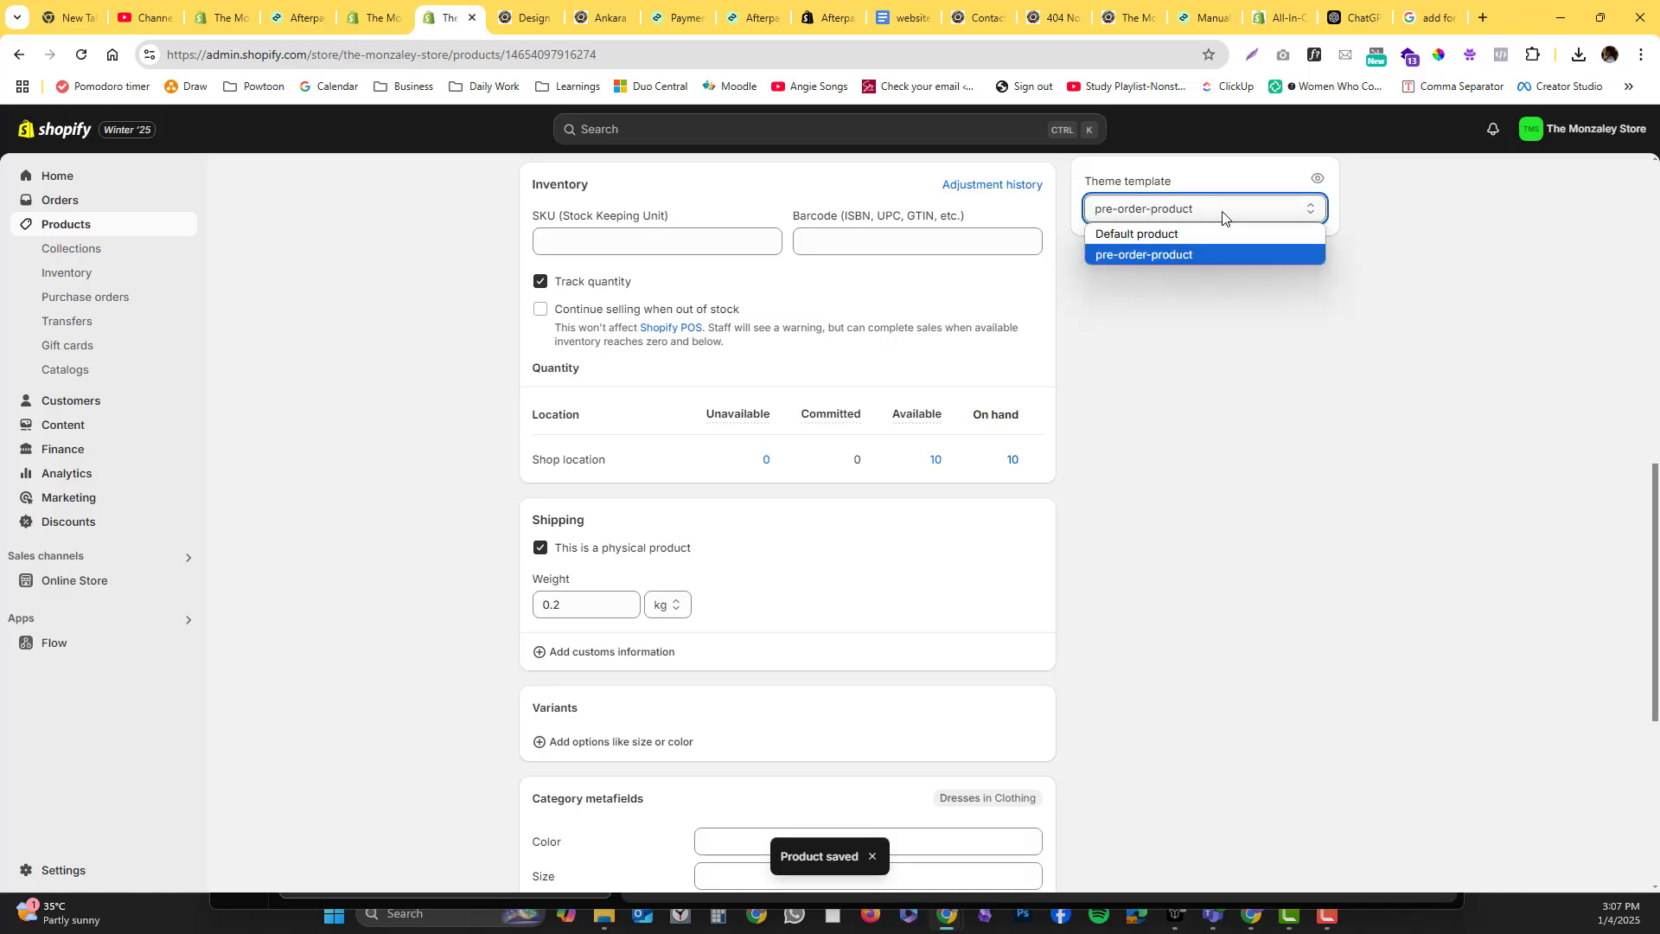
click(1480, 329)
scroll(1480, 329, up, 10)
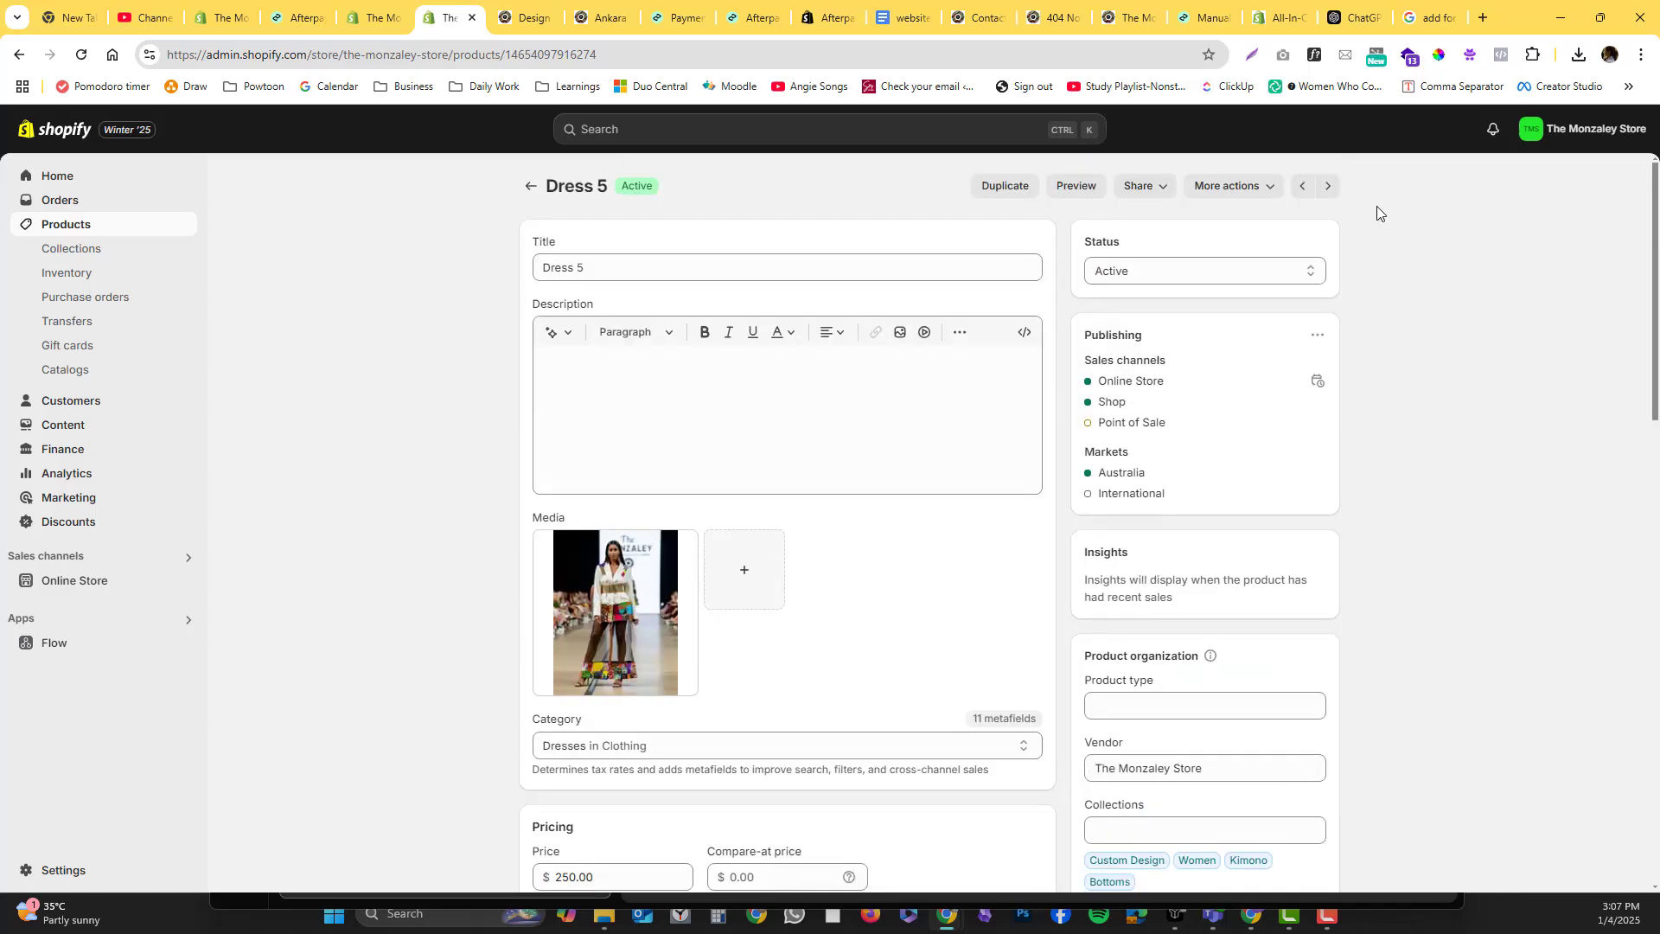
Step: Move to Dress 4 and select the pre-order-product theme template
click(1304, 192)
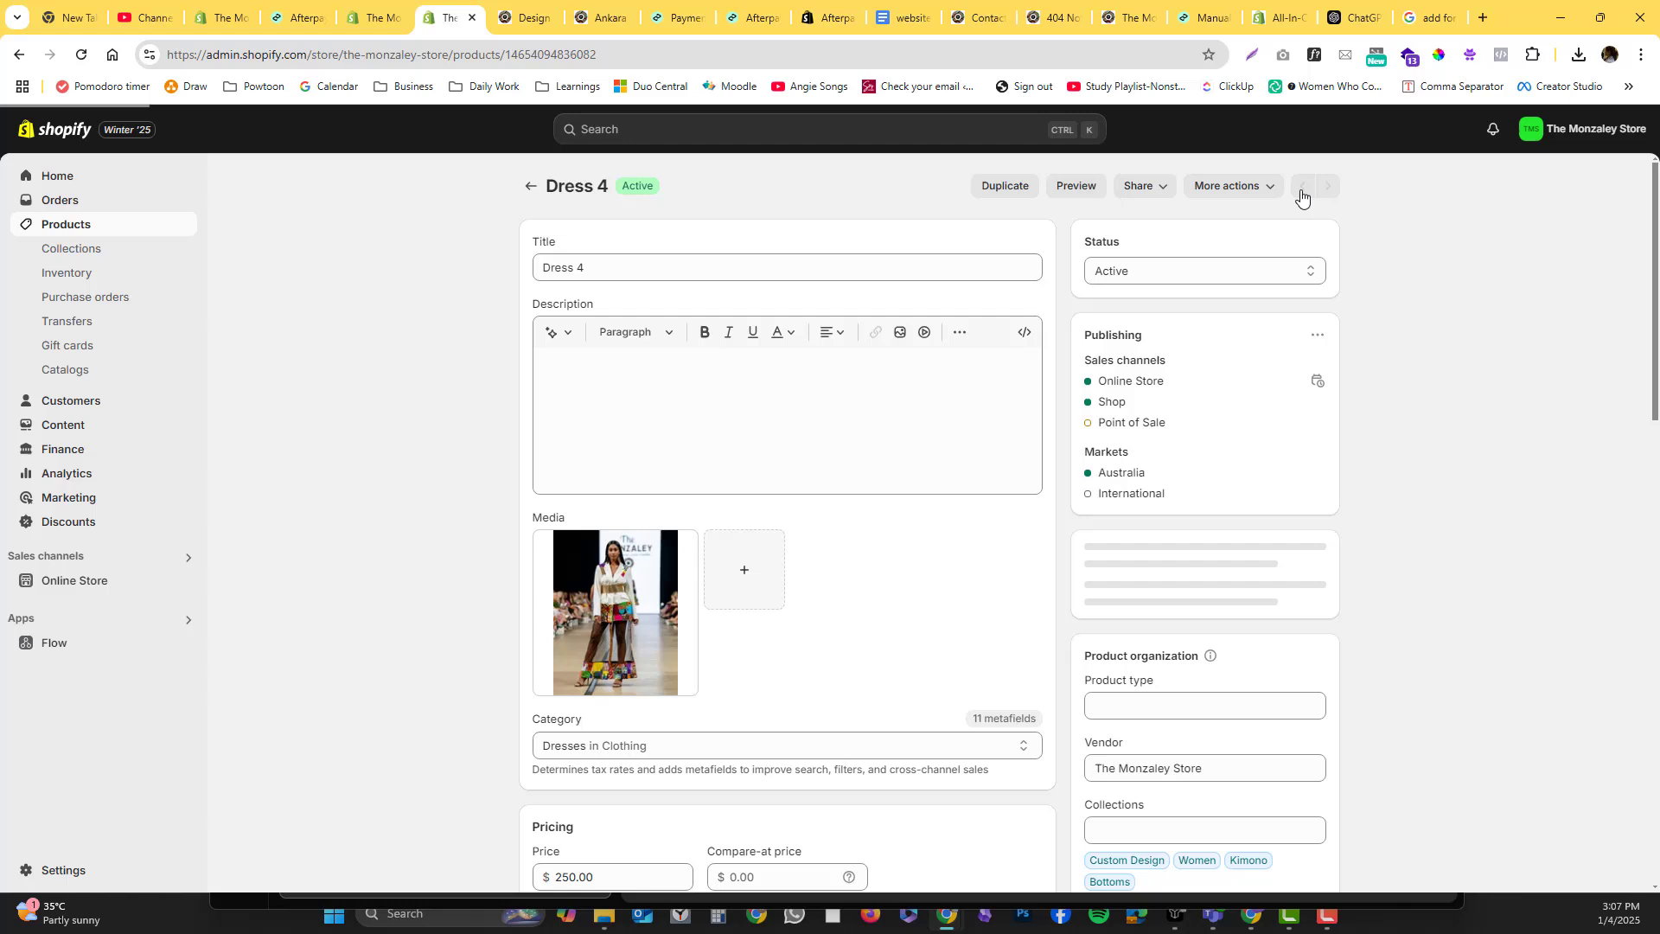
scroll(1119, 555, down, 10)
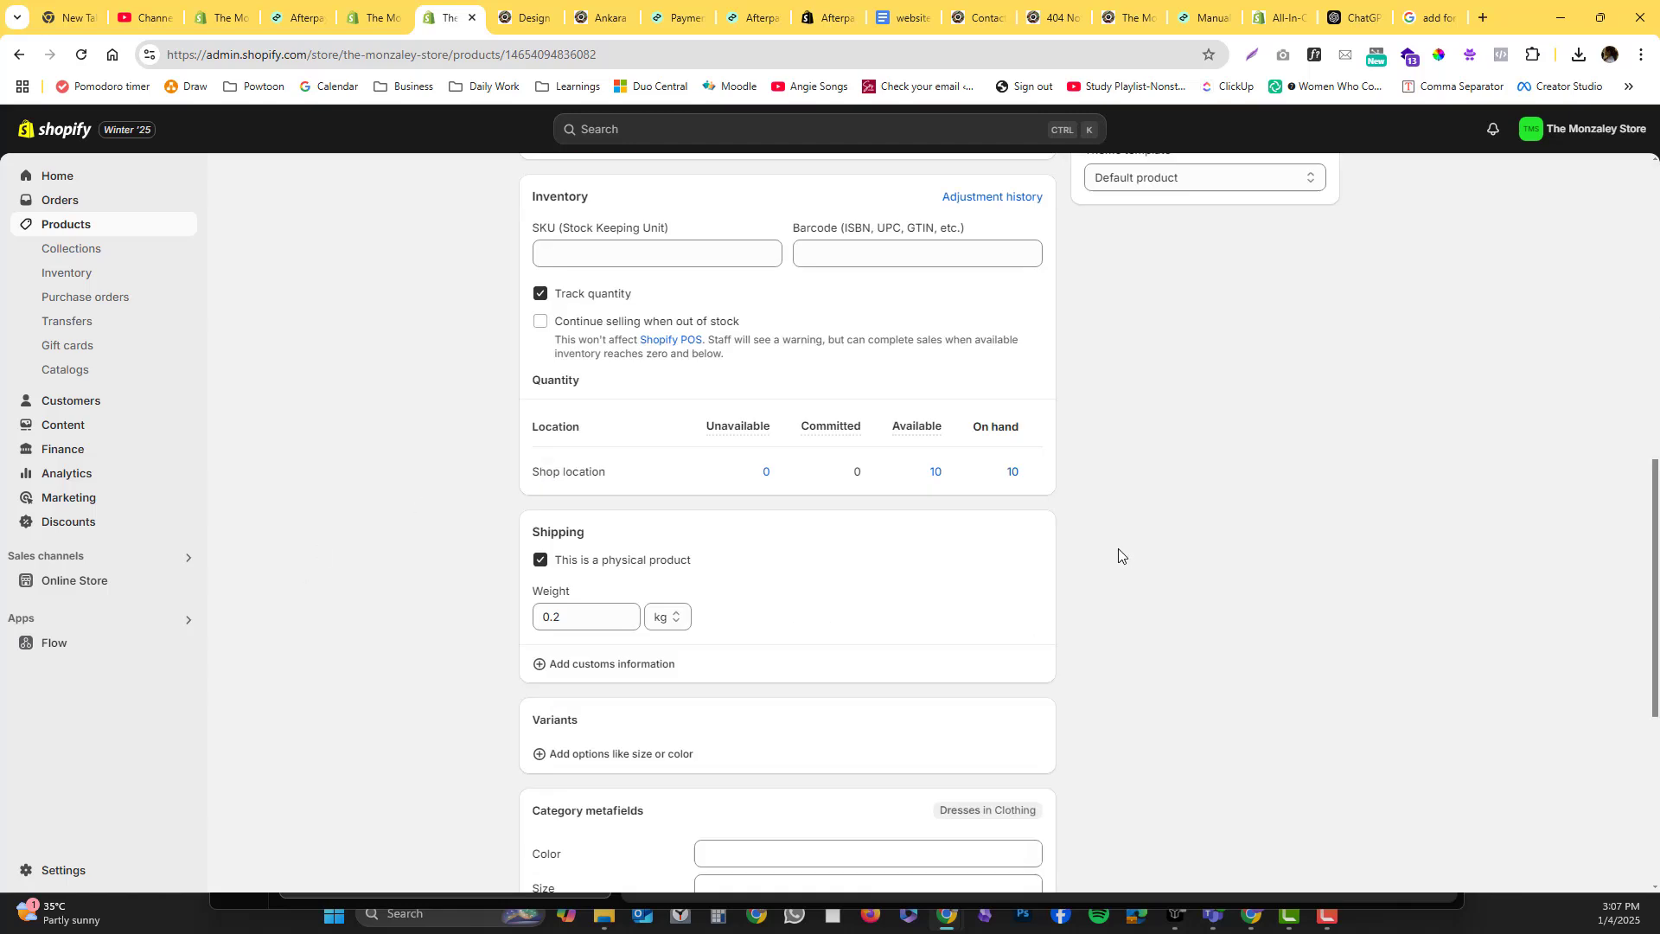
click(1181, 171)
click(1193, 211)
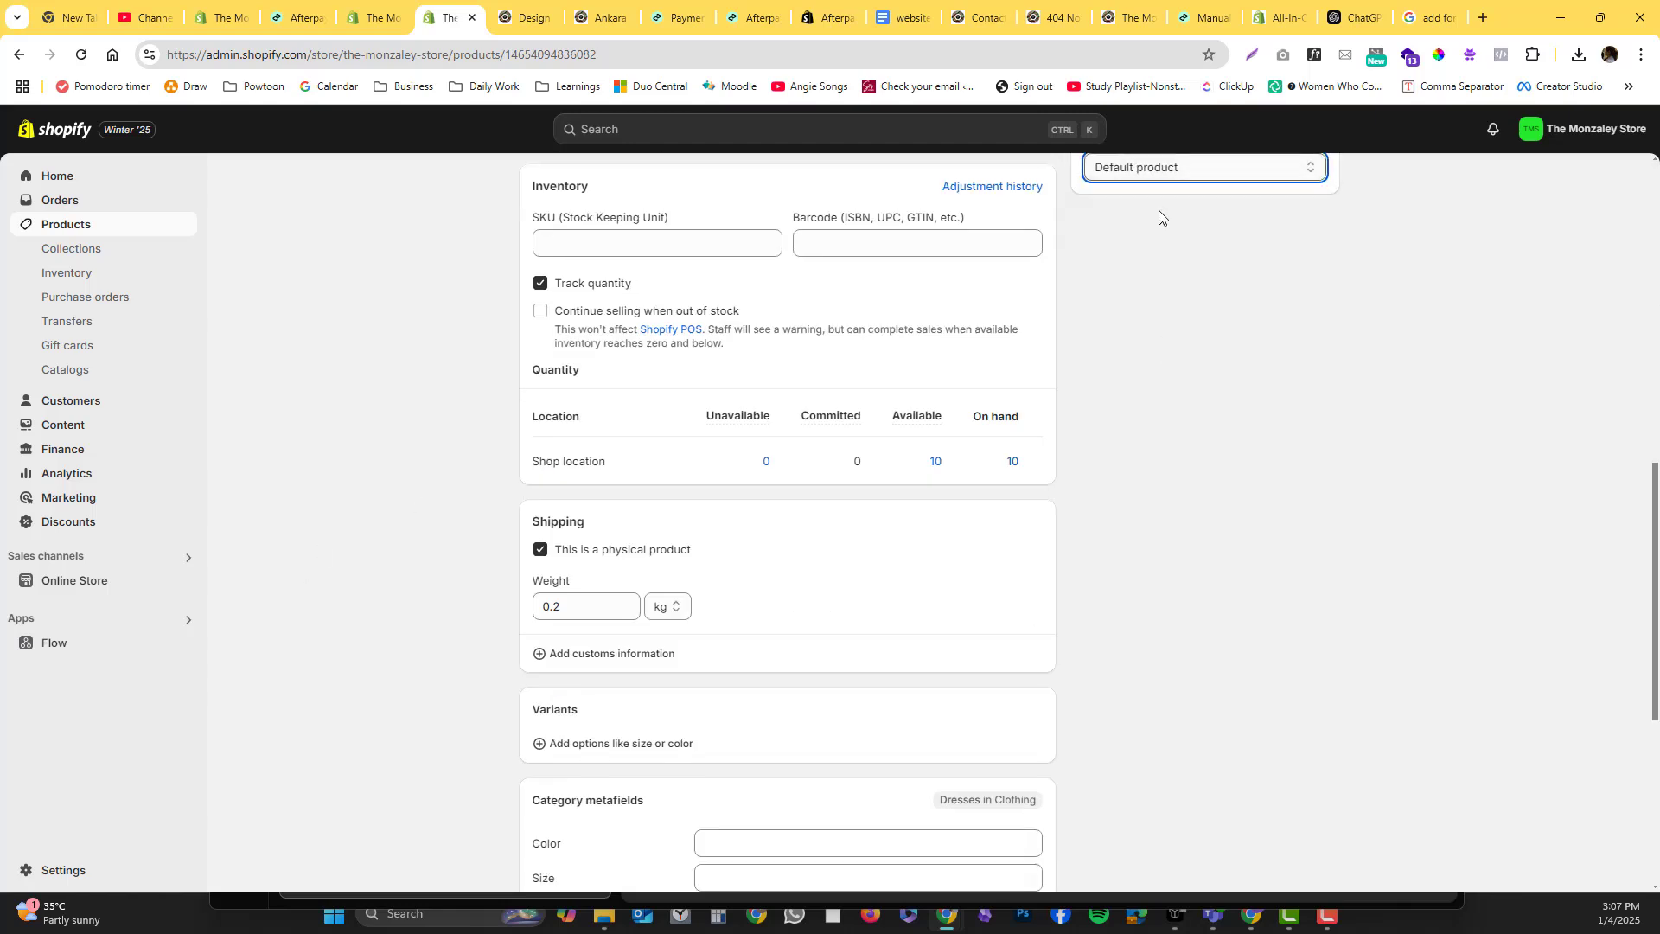
click(1082, 128)
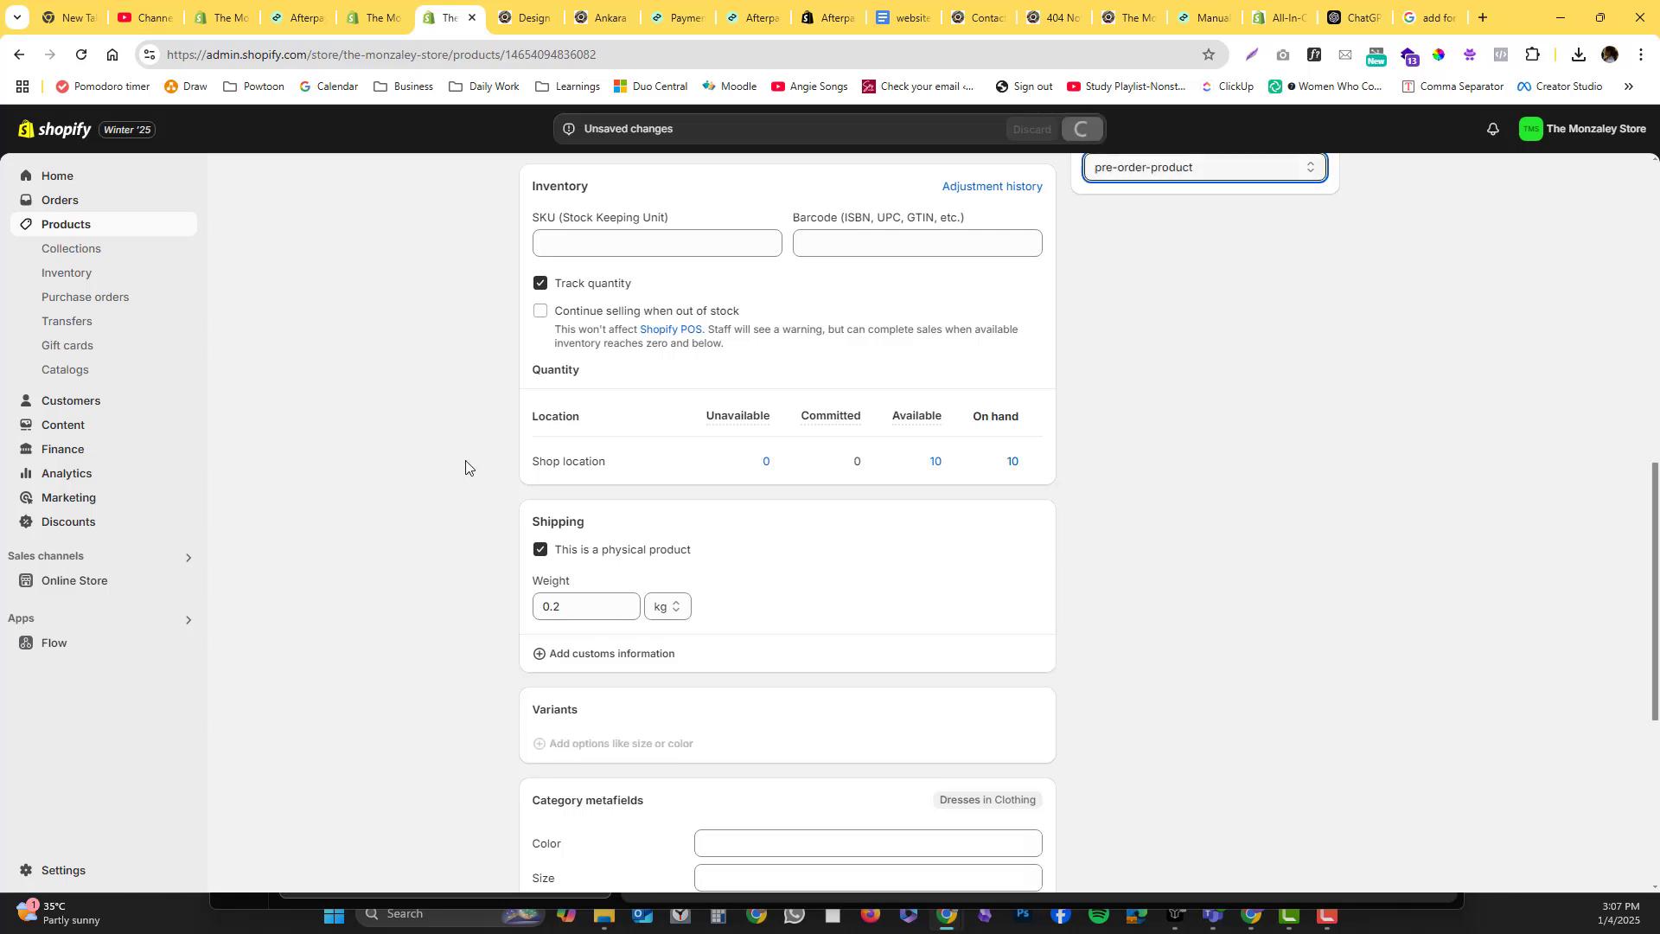
Step: Search the store admin for 'PRE', then open Settings > Apps and sales channels
click(86, 872)
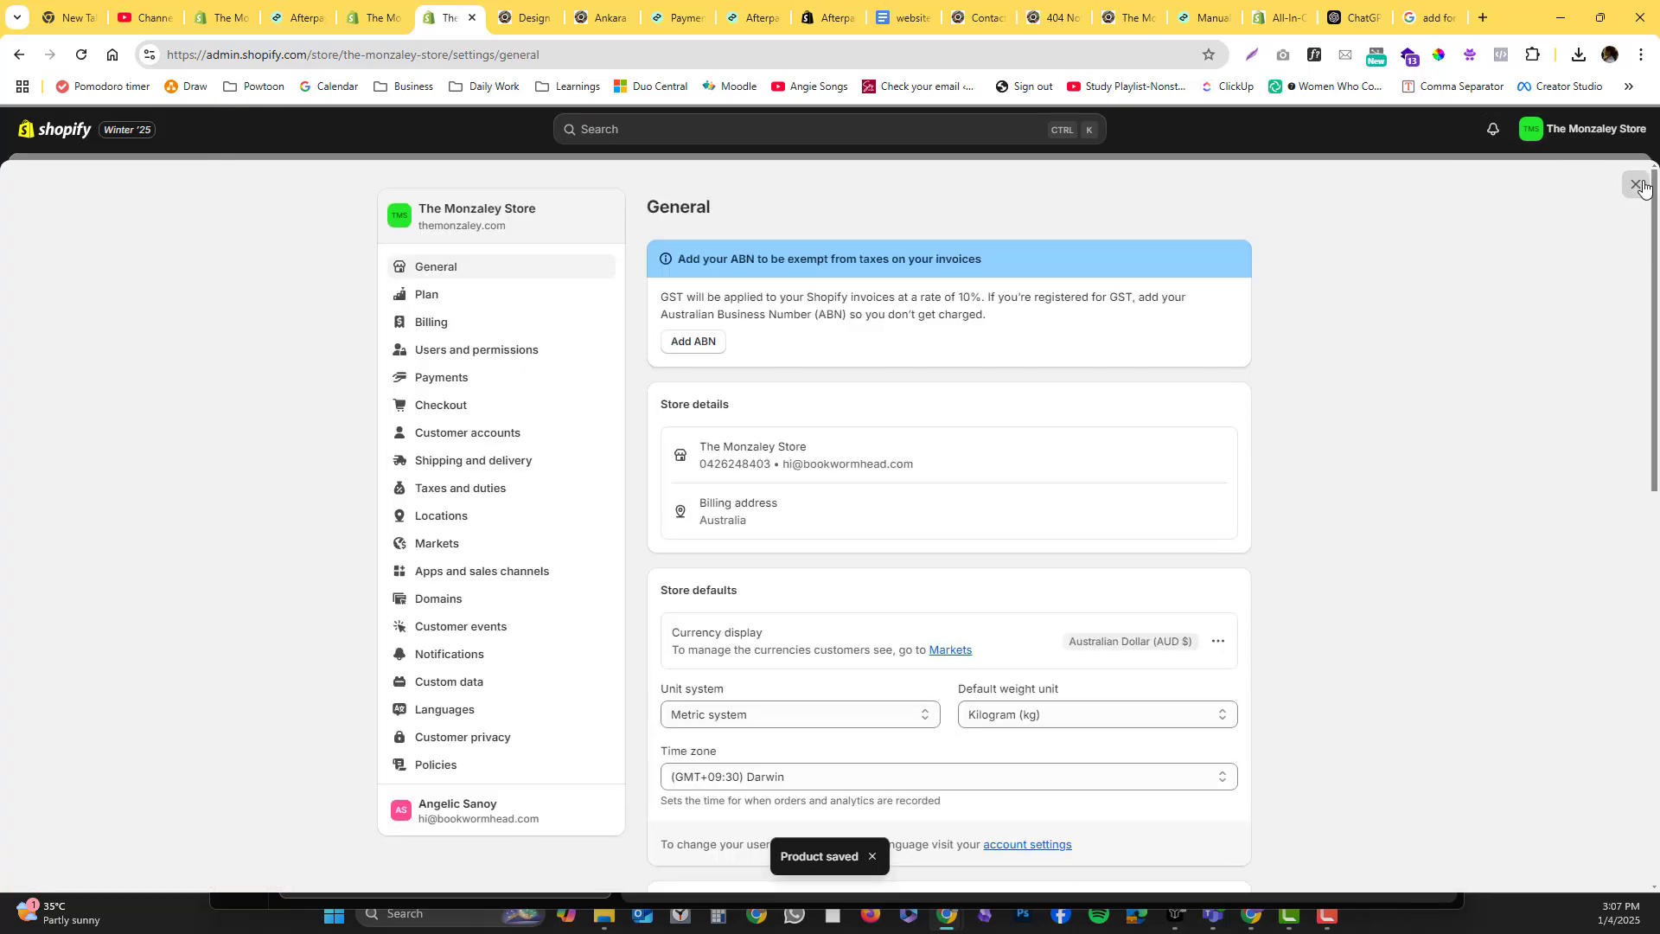
click(1638, 185)
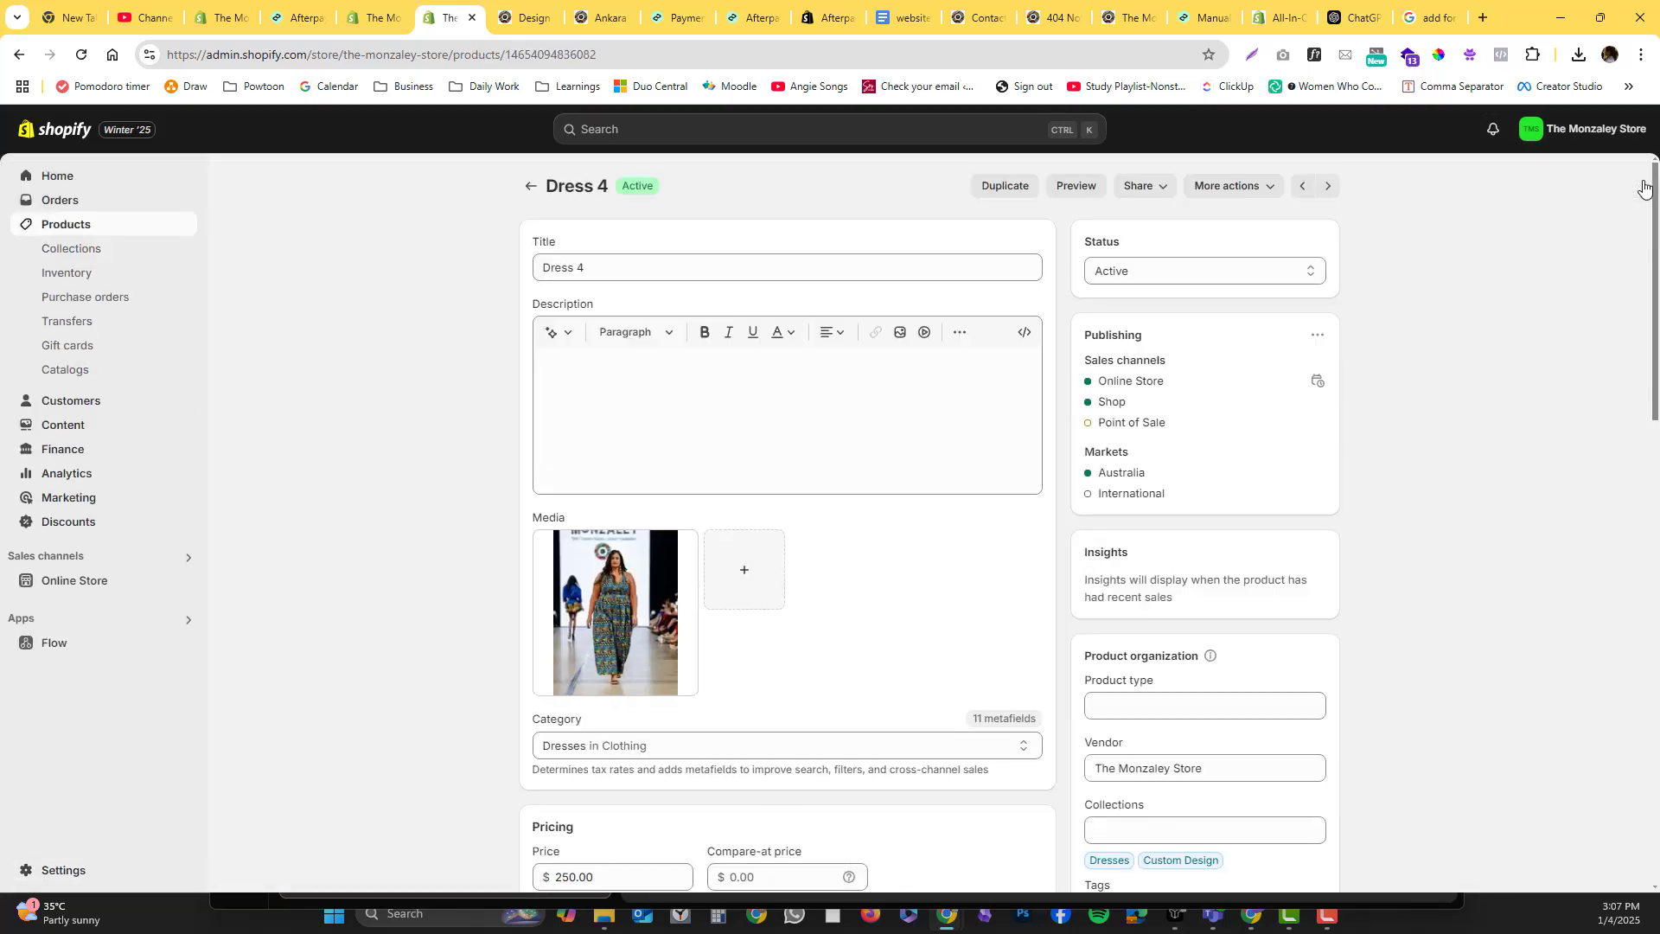
click(684, 128)
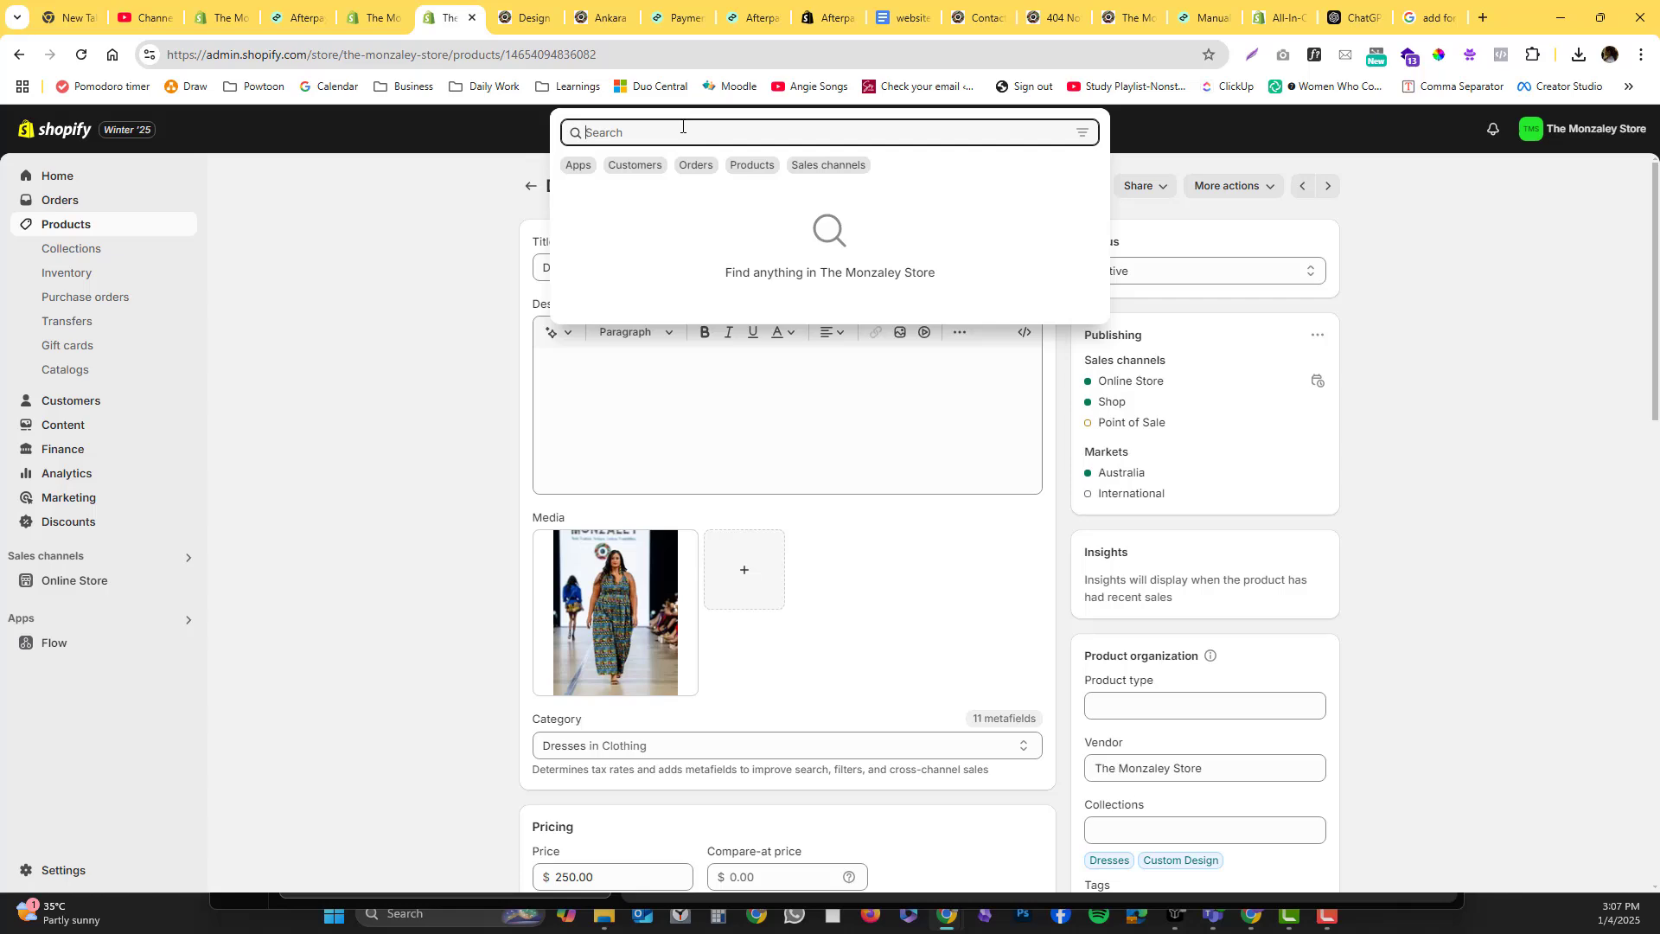
text(PRE ORDER)
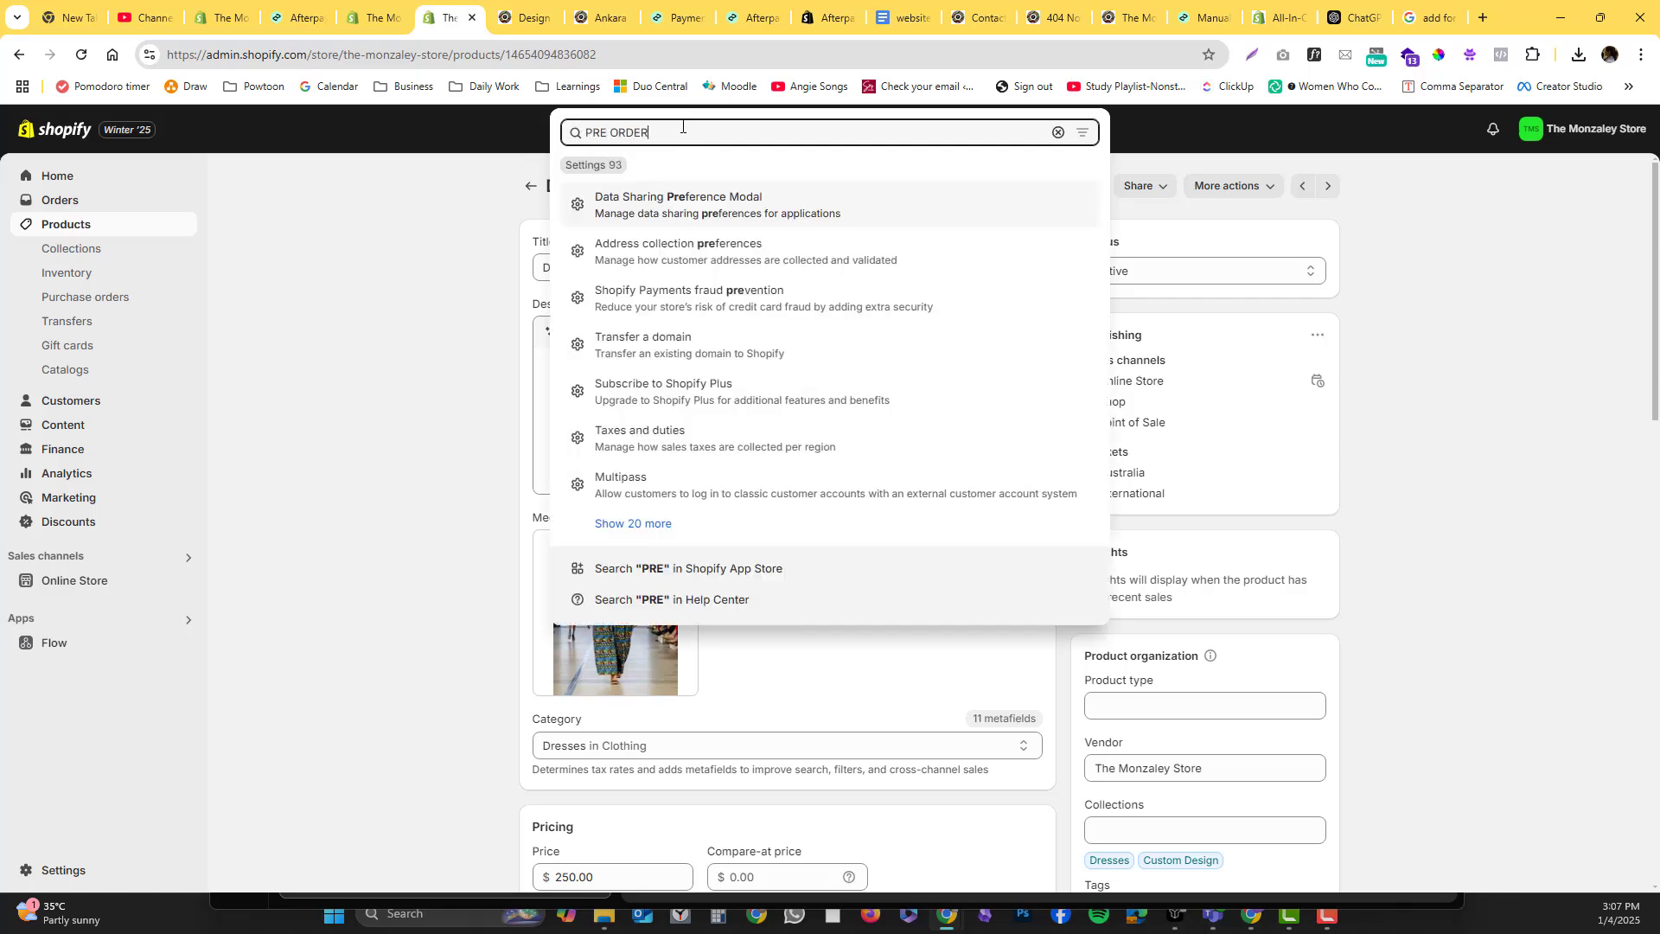
key(Return)
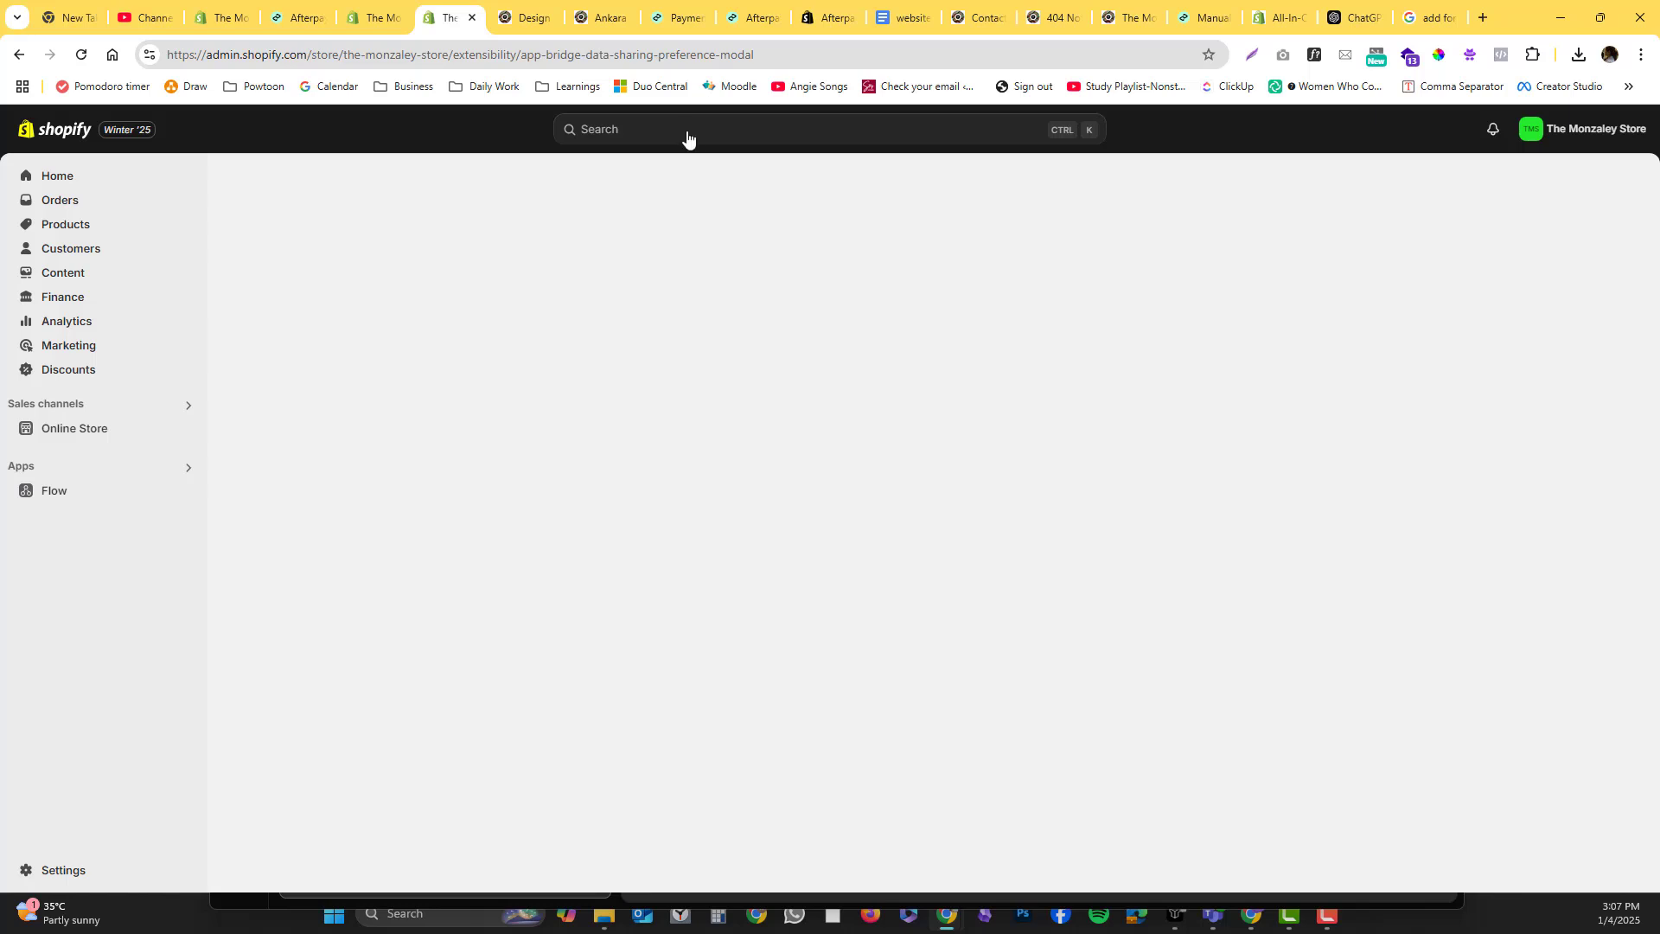
click(57, 872)
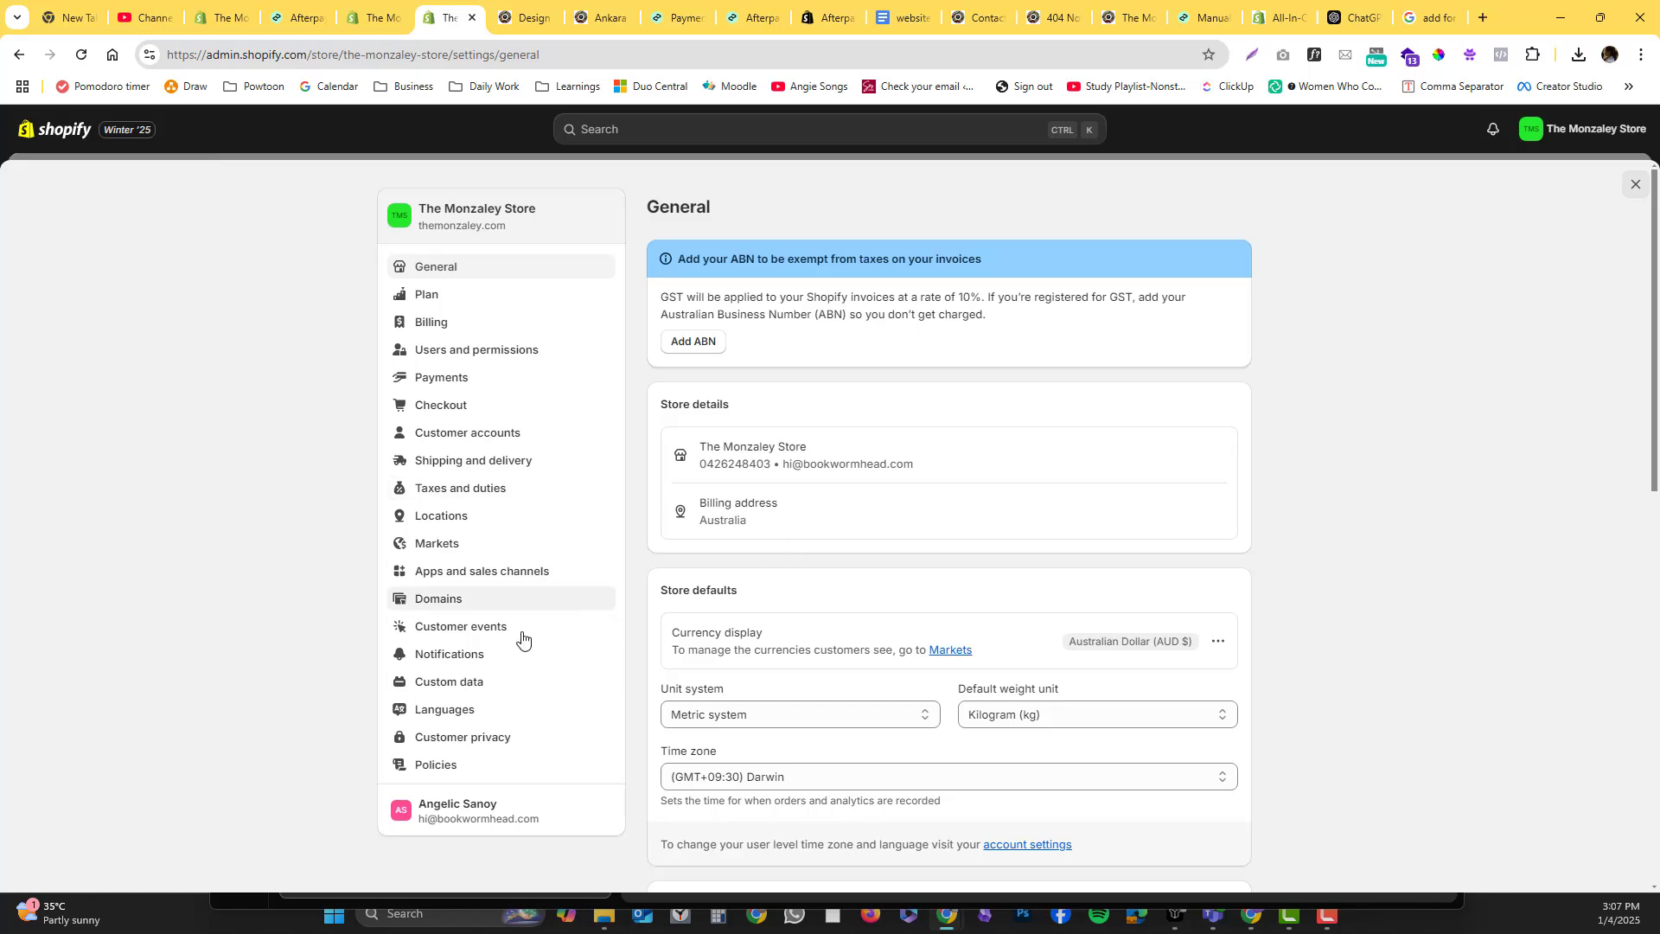
click(521, 573)
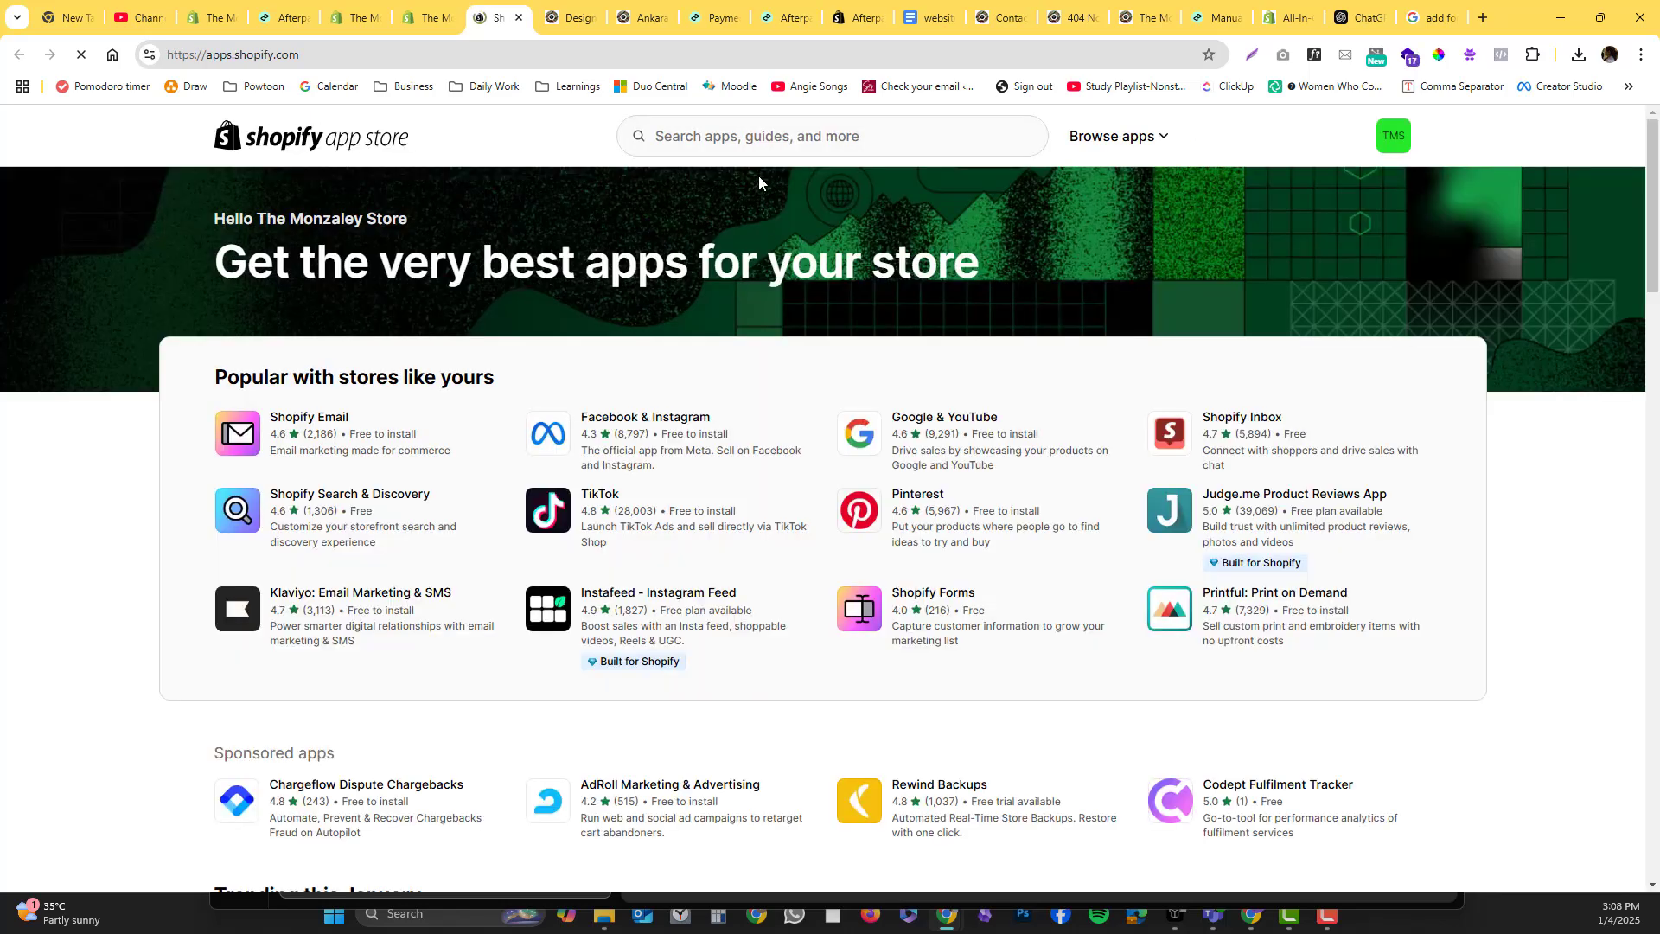
Step: Search the App Store for 'PRE ORDER' apps, then go back to the headband store preview
click(777, 138)
text(PRE OR)
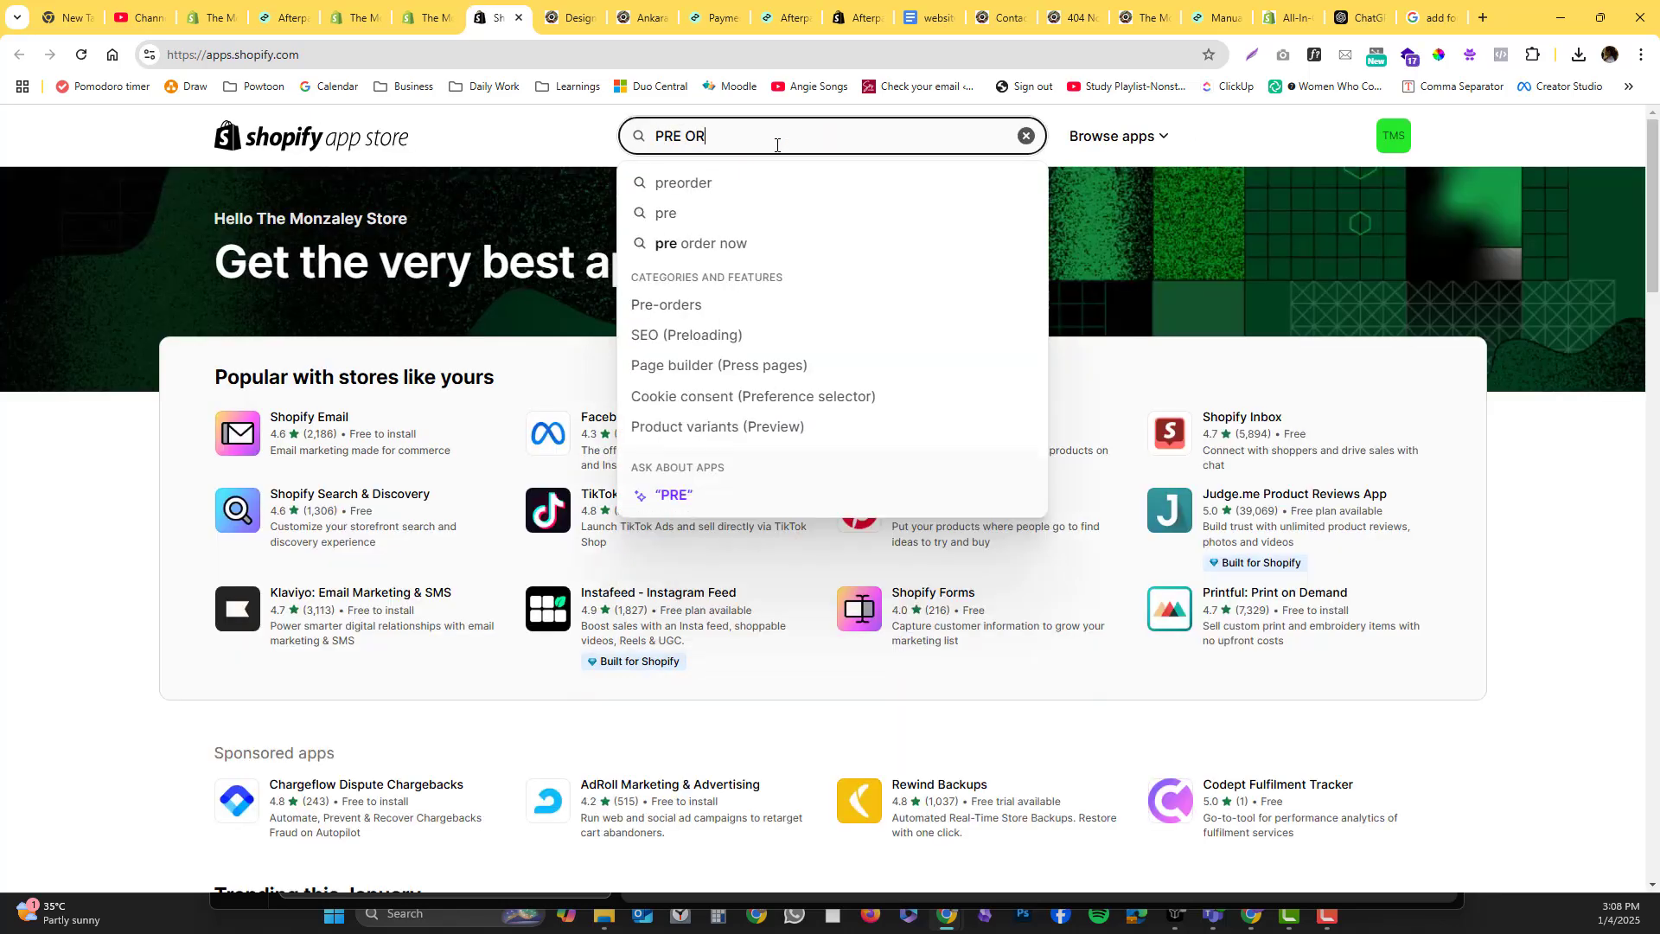
text(DER)
key(Return)
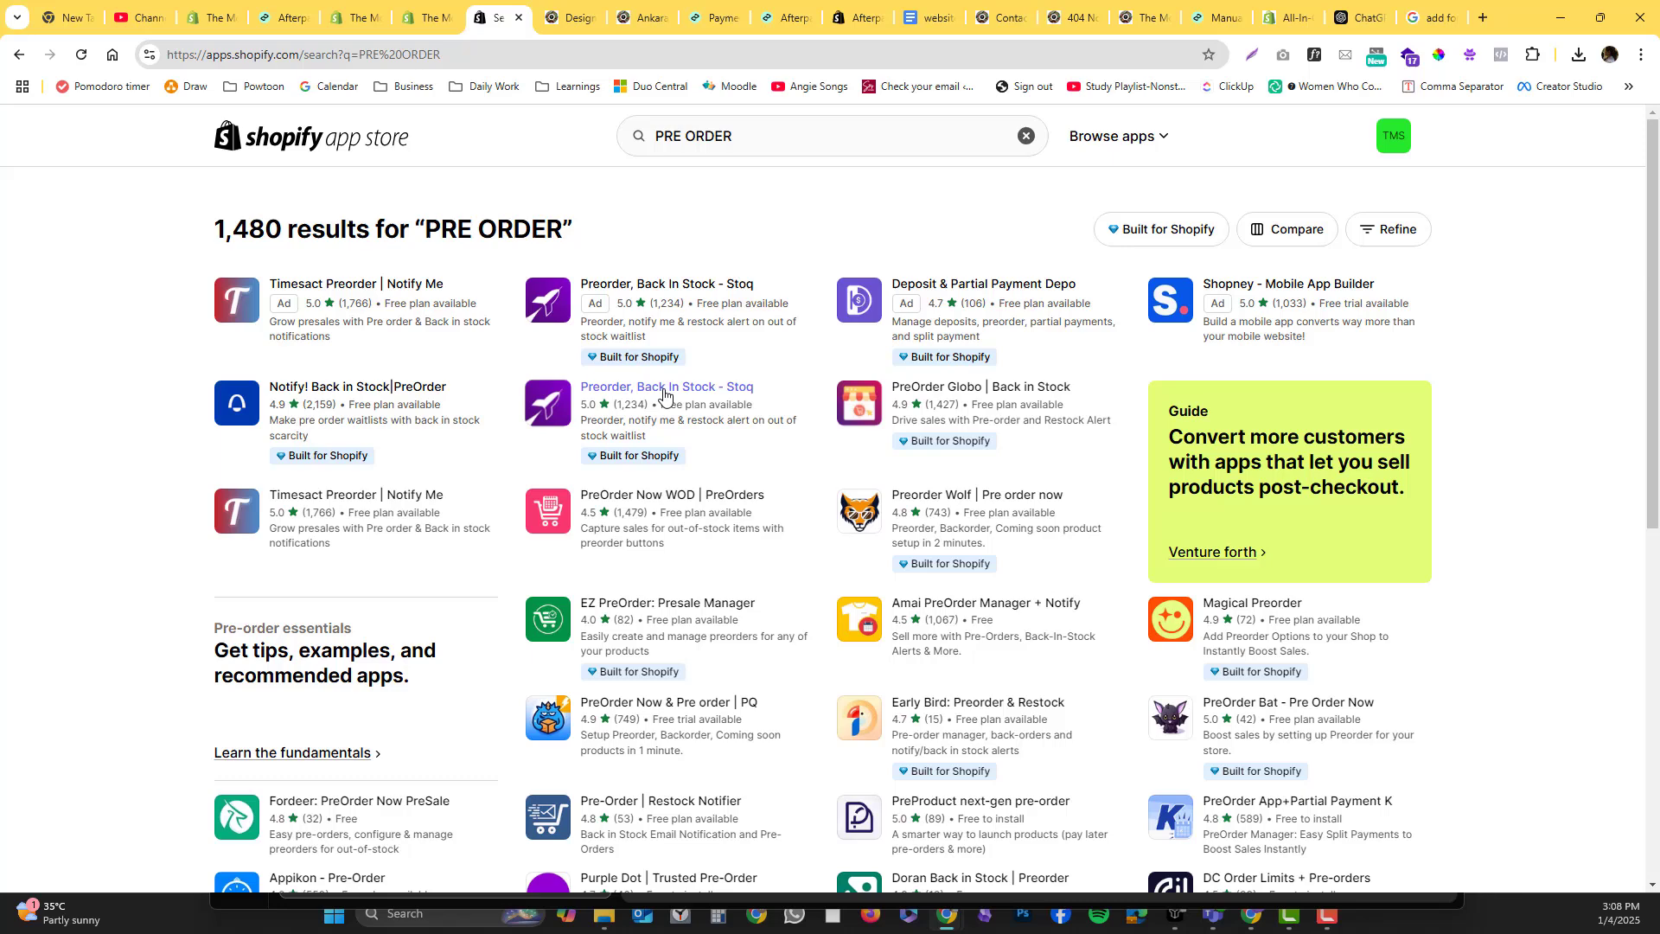
scroll(761, 502, down, 5)
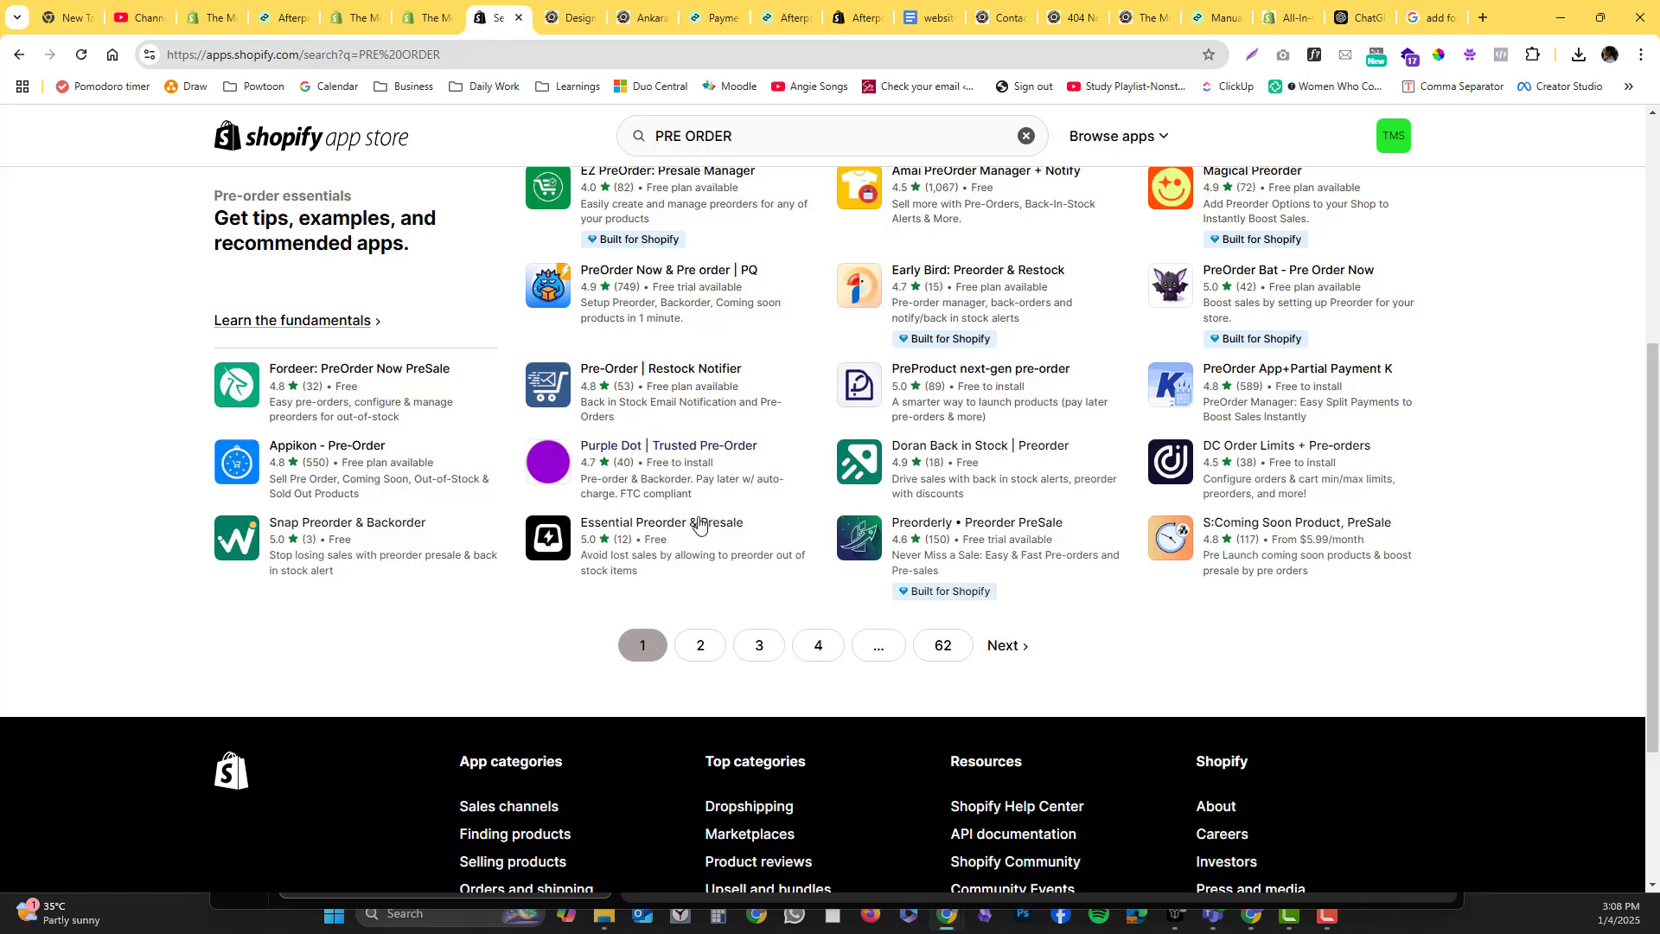
scroll(648, 462, up, 5)
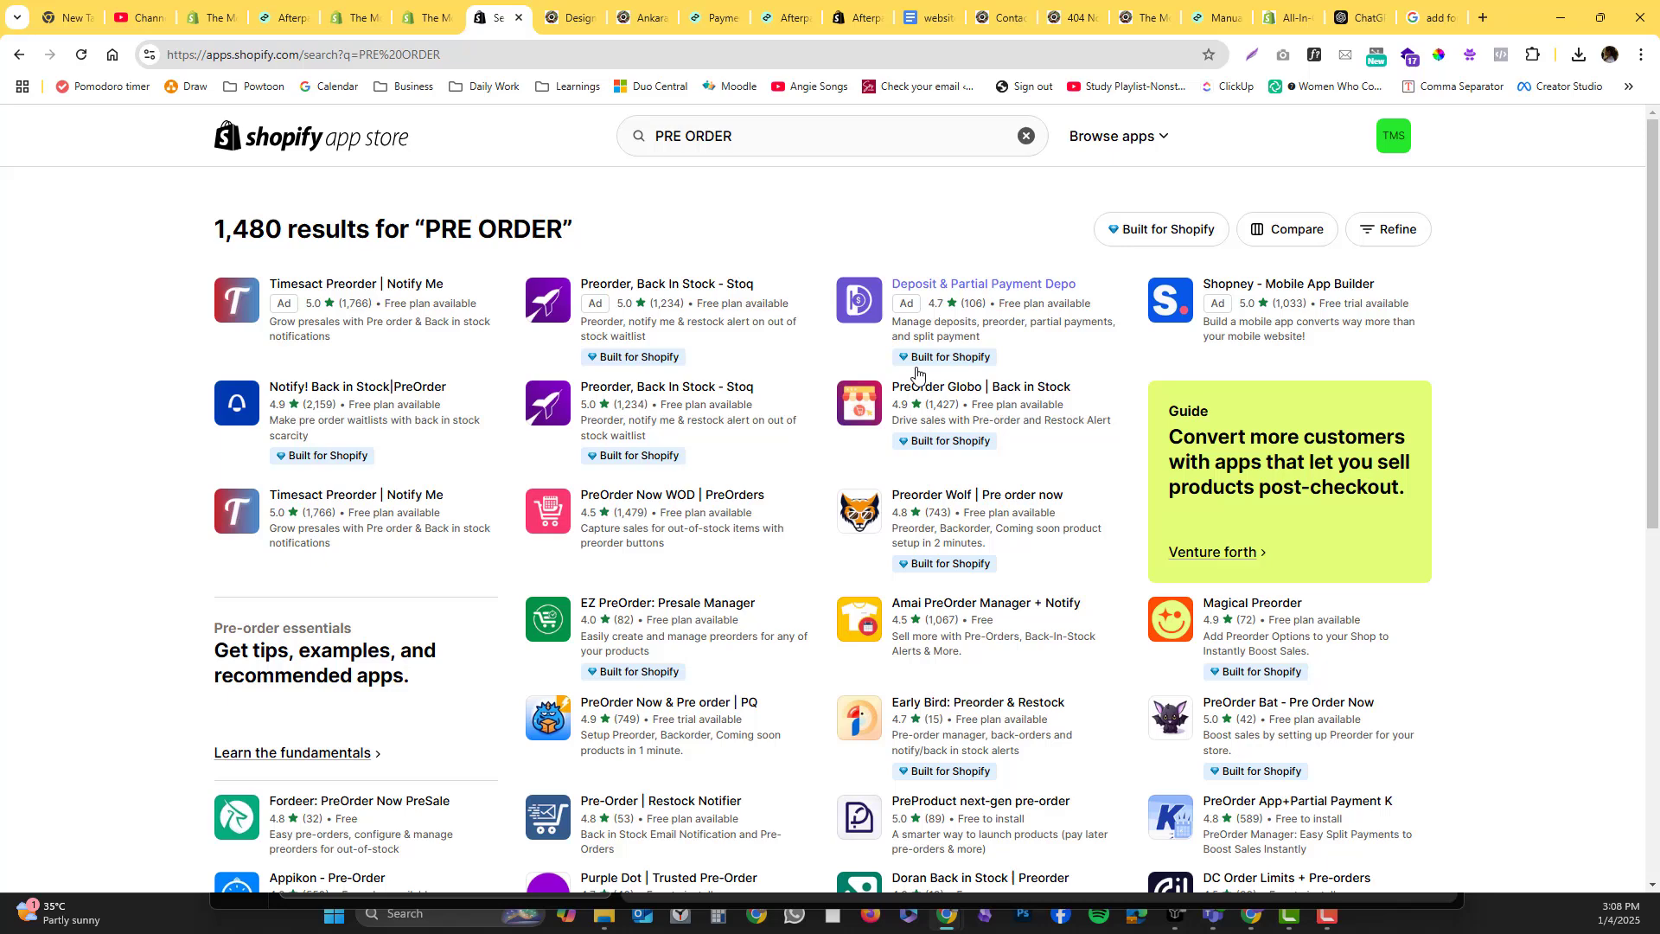
click(644, 17)
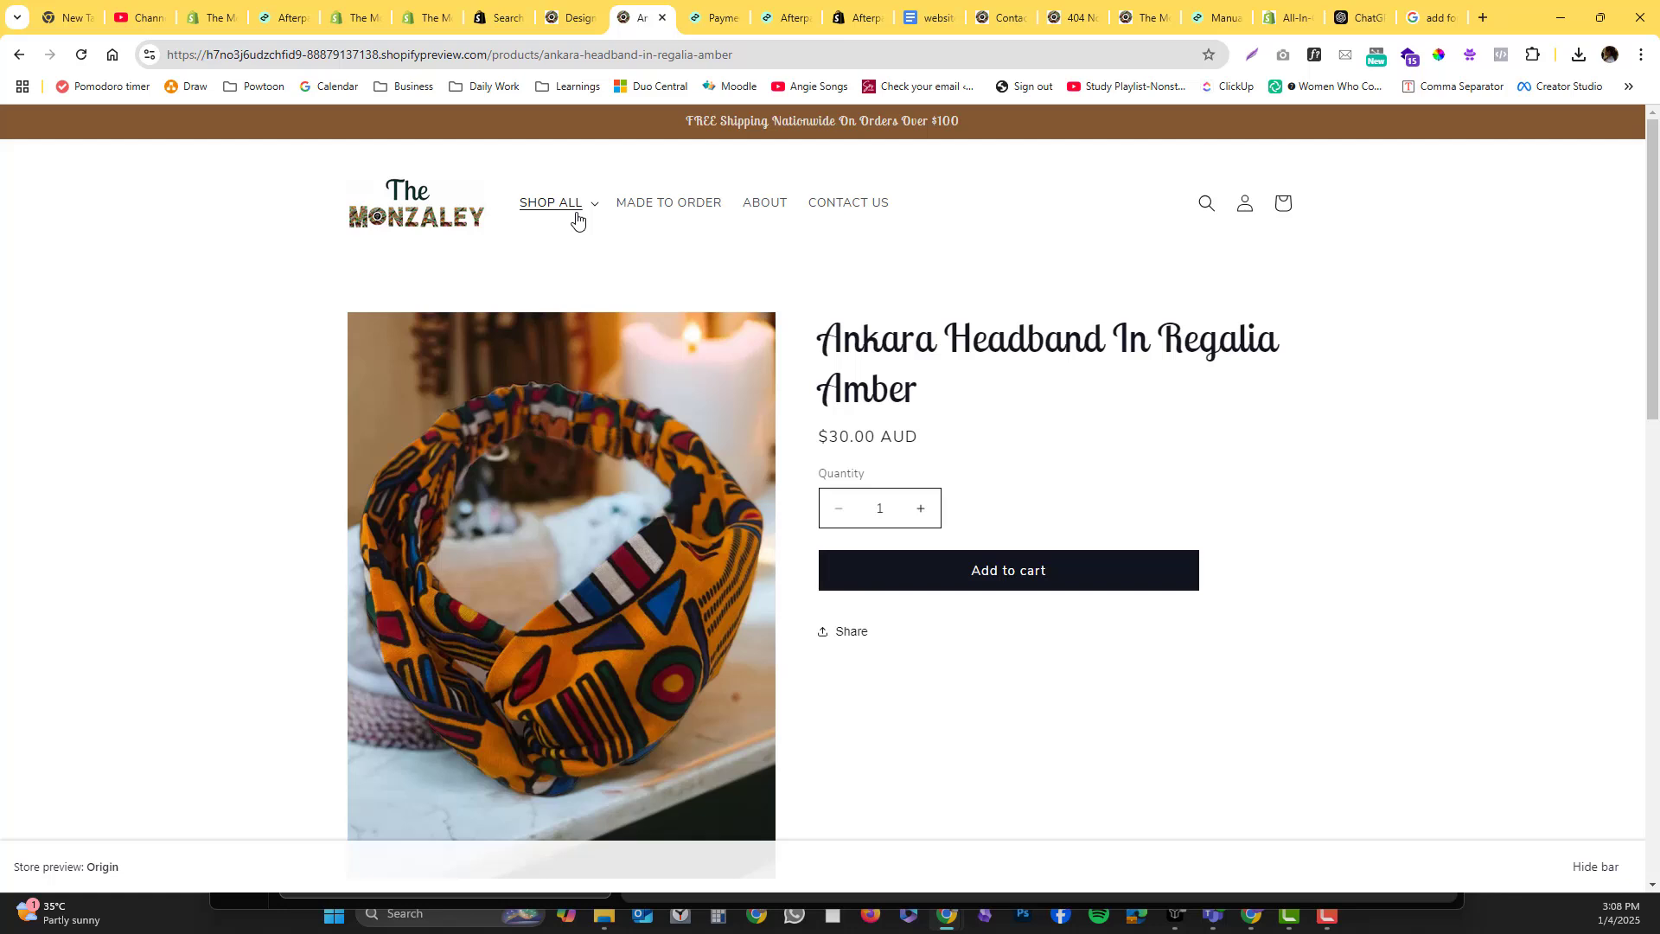
Step: Expand the storefront's SHOP ALL menu to show Women, Men and Accessories categories
click(577, 215)
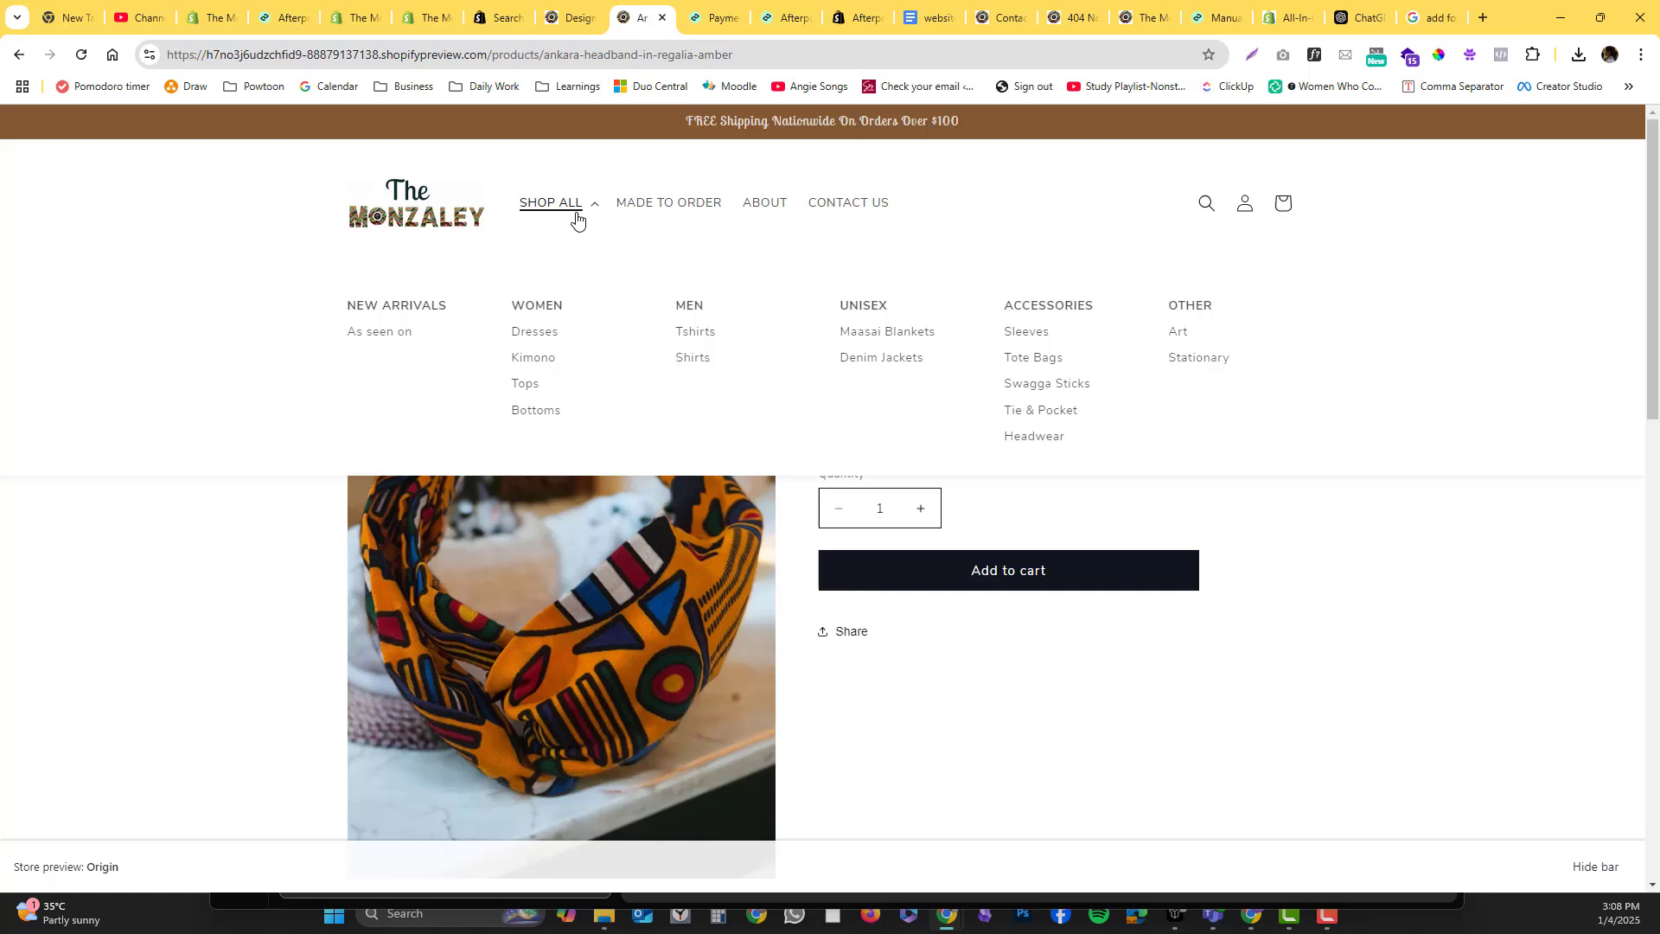